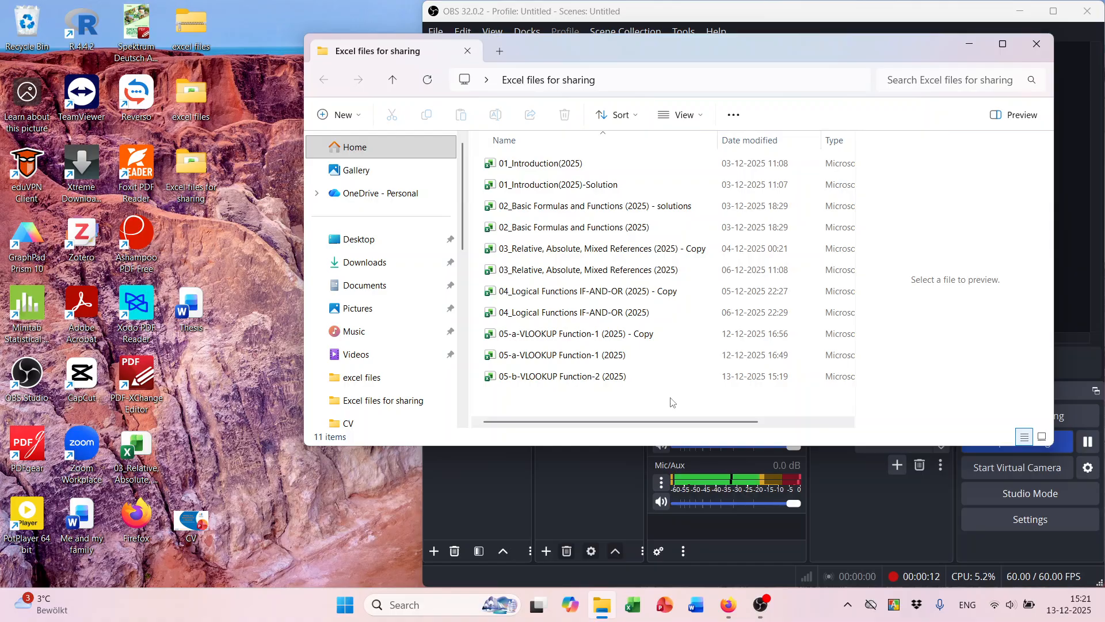
Open the 05-b-VLOOKUP Function-2 (2025) workbook from the Excel files for sharing folder.
double_click(593, 376)
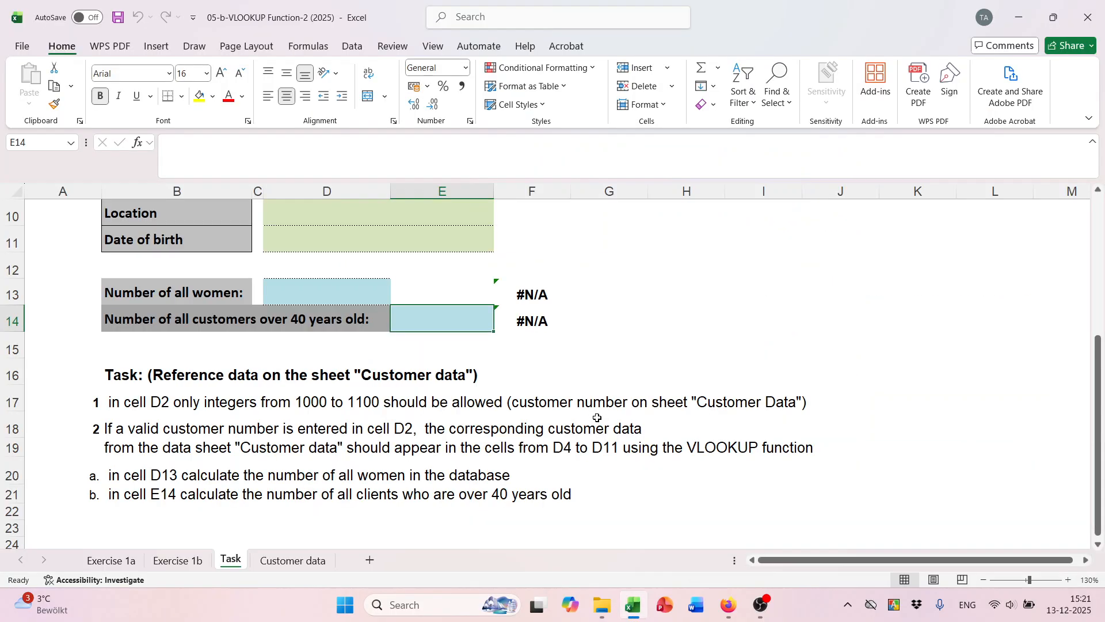
Go to the Exercise 1a sheet and select the Customer No. input cell K10.
click(112, 560)
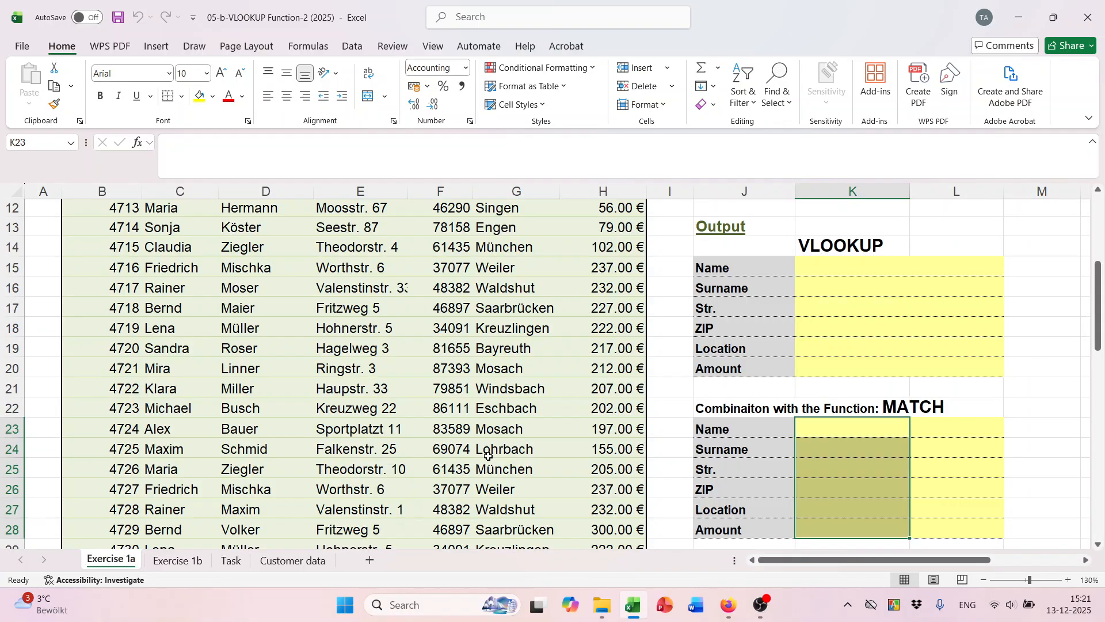
scroll(482, 452, up, 3)
scroll(483, 452, up, 1)
scroll(518, 426, down, 3)
scroll(536, 408, up, 3)
click(831, 413)
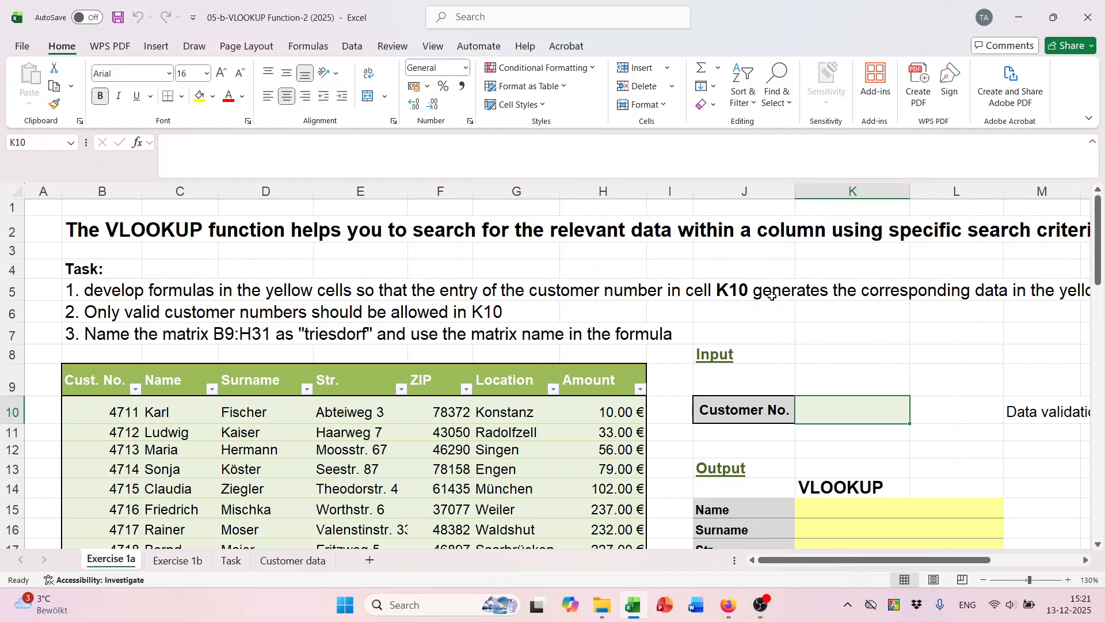
mouse_move(869, 563)
mouse_down()
mouse_move(924, 556)
mouse_move(863, 556)
mouse_up()
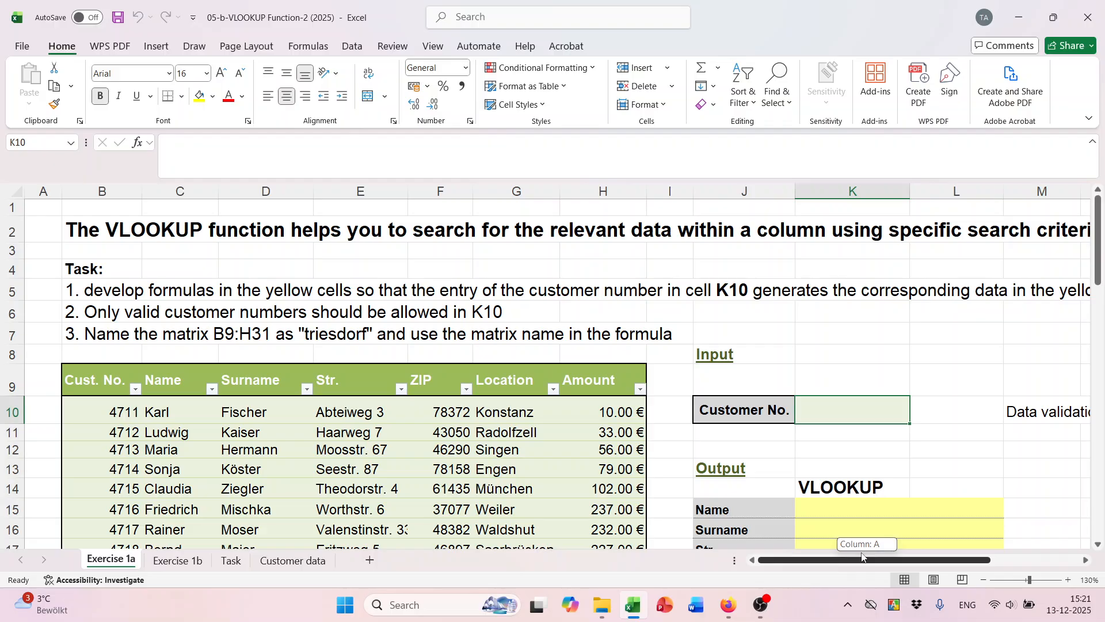
drag(863, 557, 863, 557)
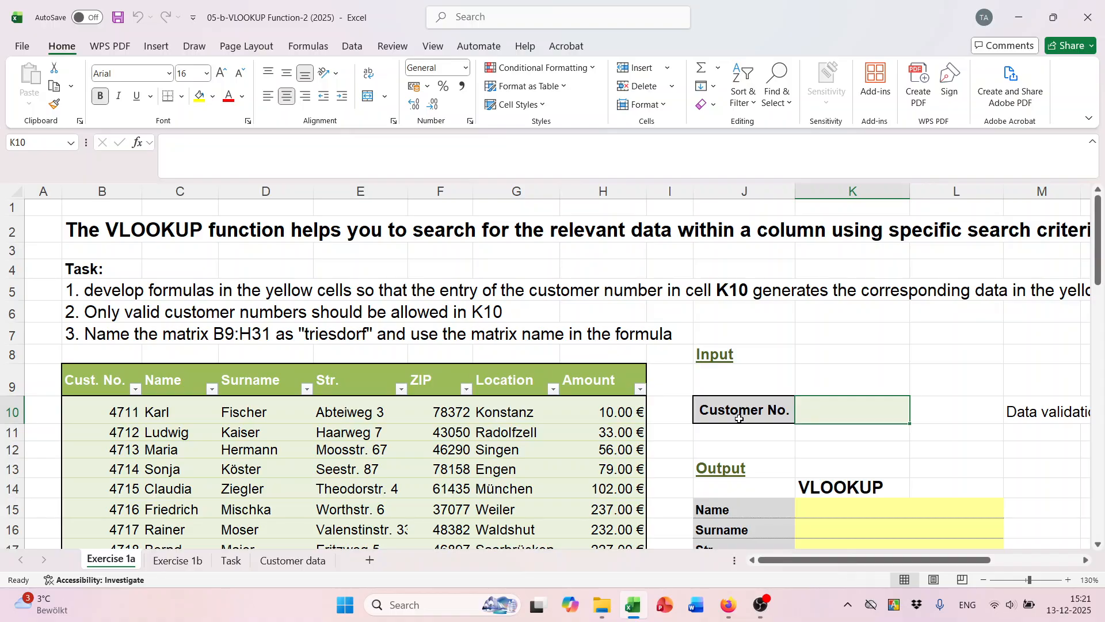
click(821, 445)
click(829, 413)
scroll(857, 399, down, 2)
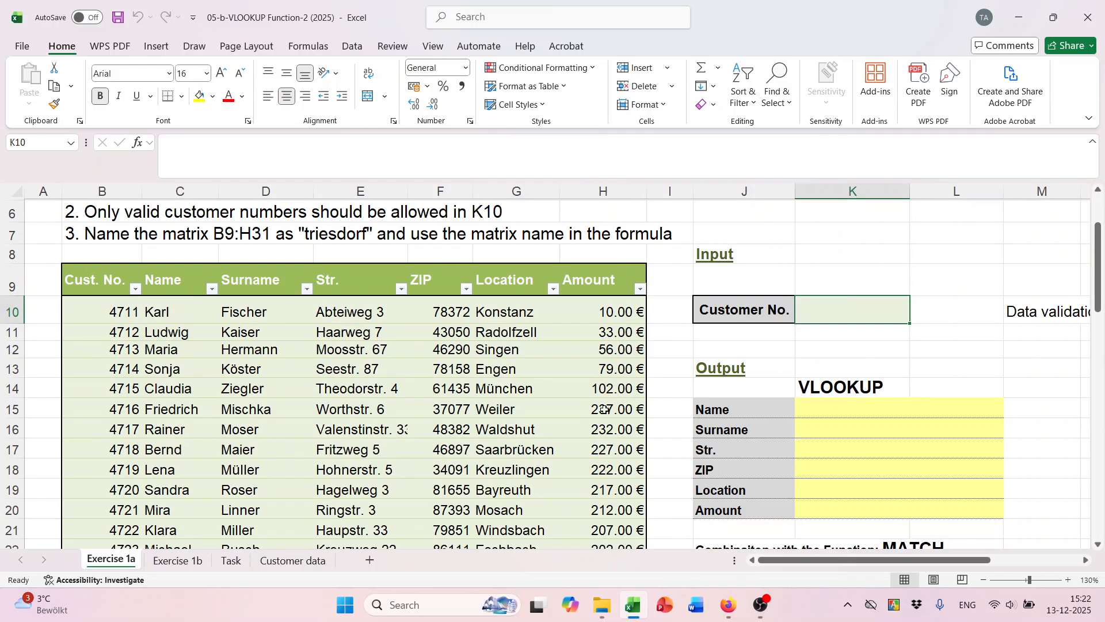
scroll(693, 388, up, 2)
scroll(826, 426, down, 3)
drag(822, 375, 825, 458)
drag(841, 353, 839, 460)
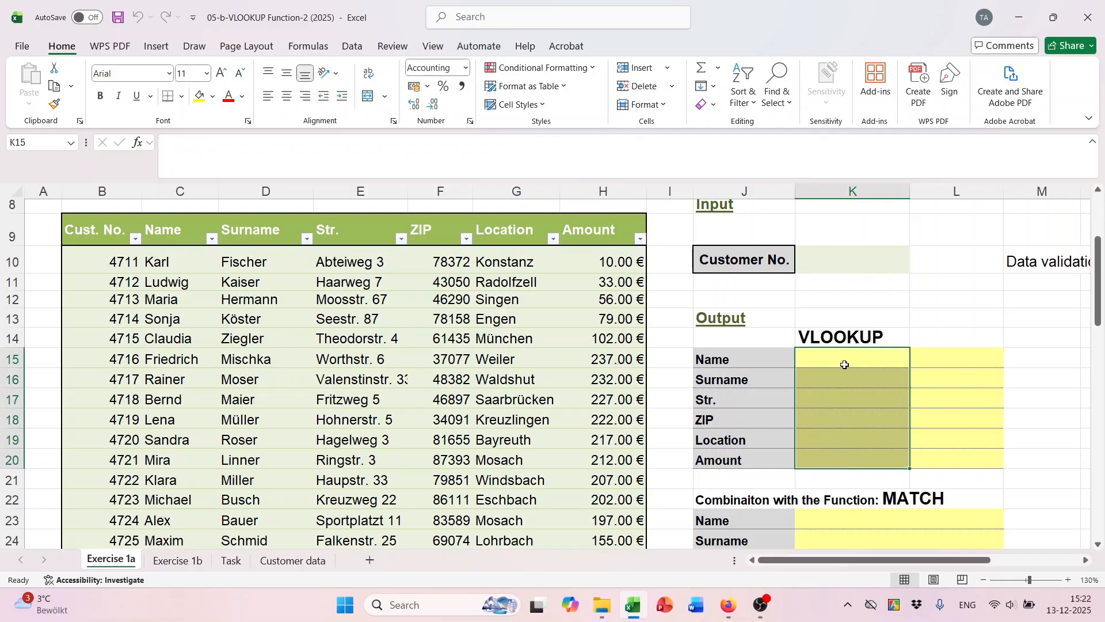
click(819, 266)
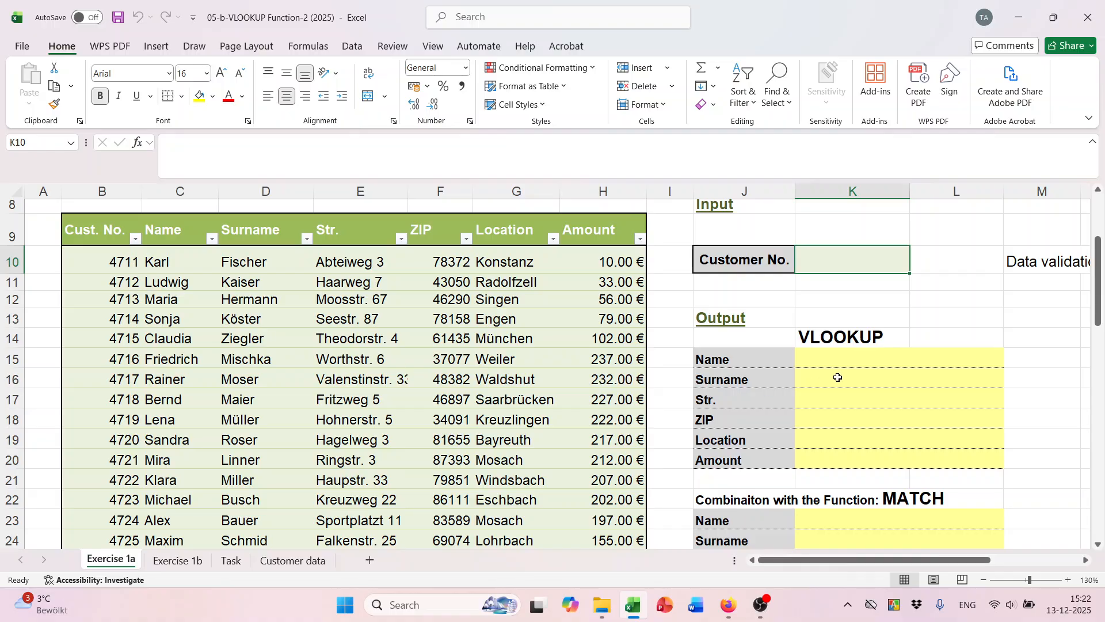
click(855, 364)
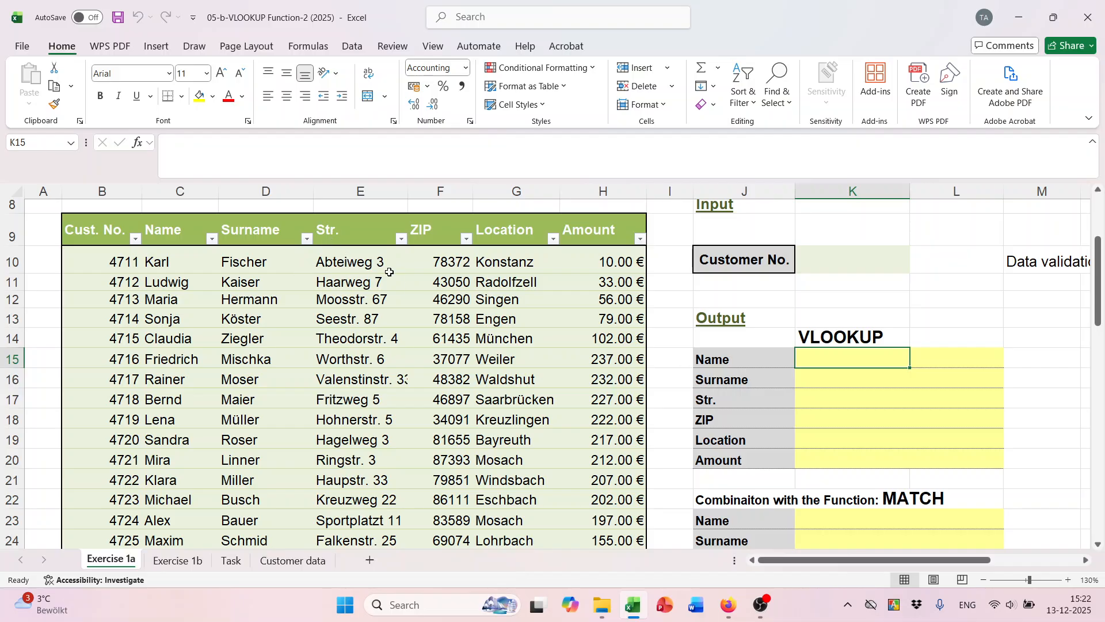
drag(836, 358, 844, 455)
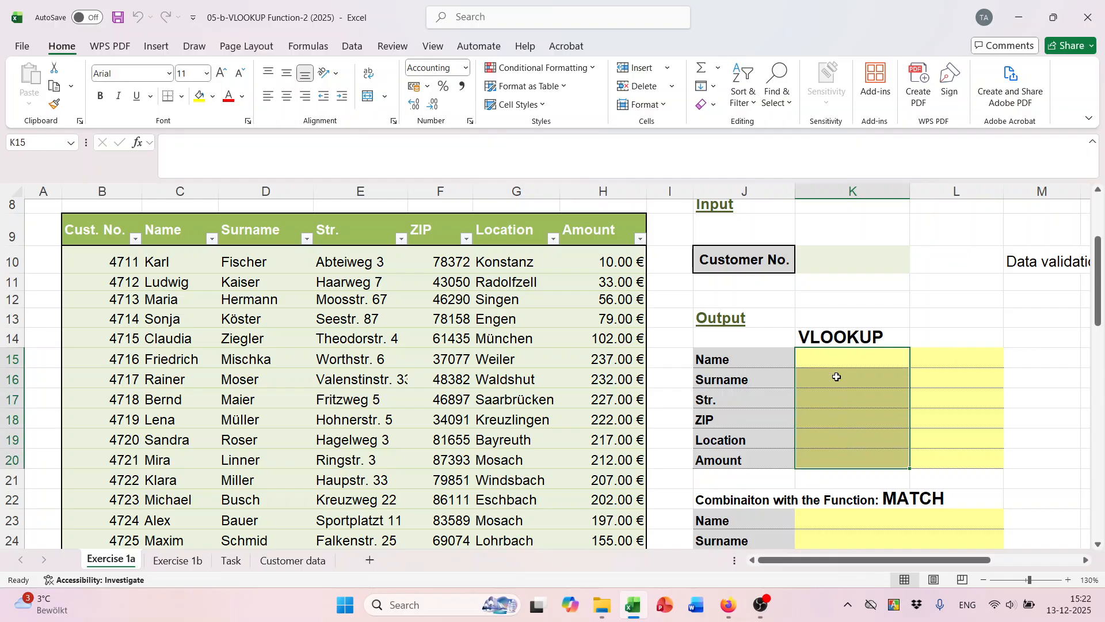
scroll(834, 374, up, 1)
scroll(838, 470, down, 1)
scroll(849, 311, up, 1)
click(842, 310)
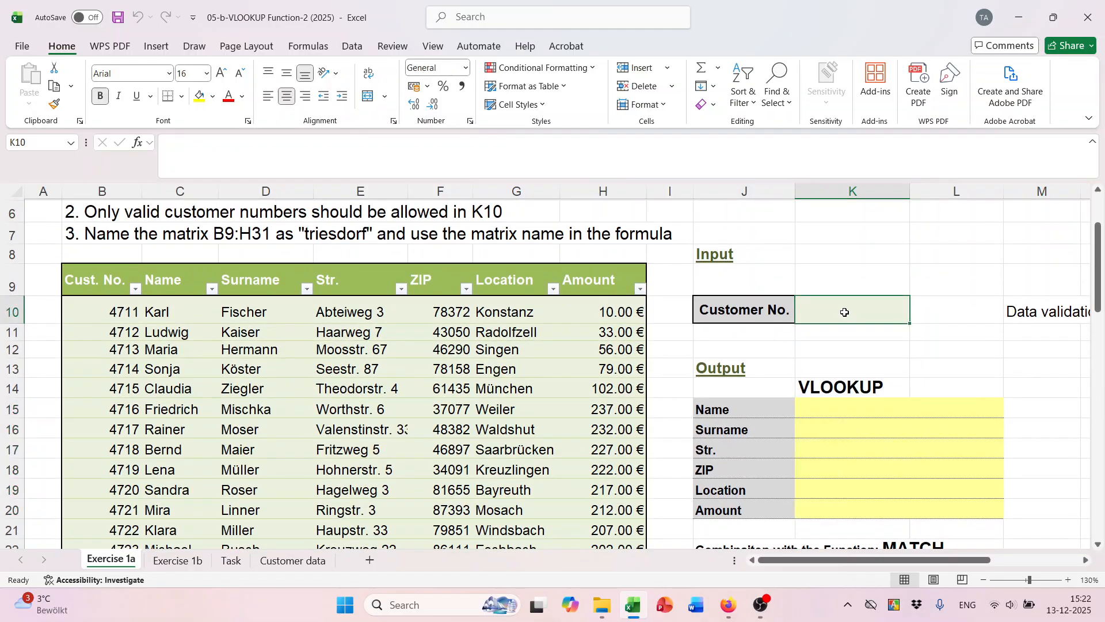
scroll(841, 323, up, 2)
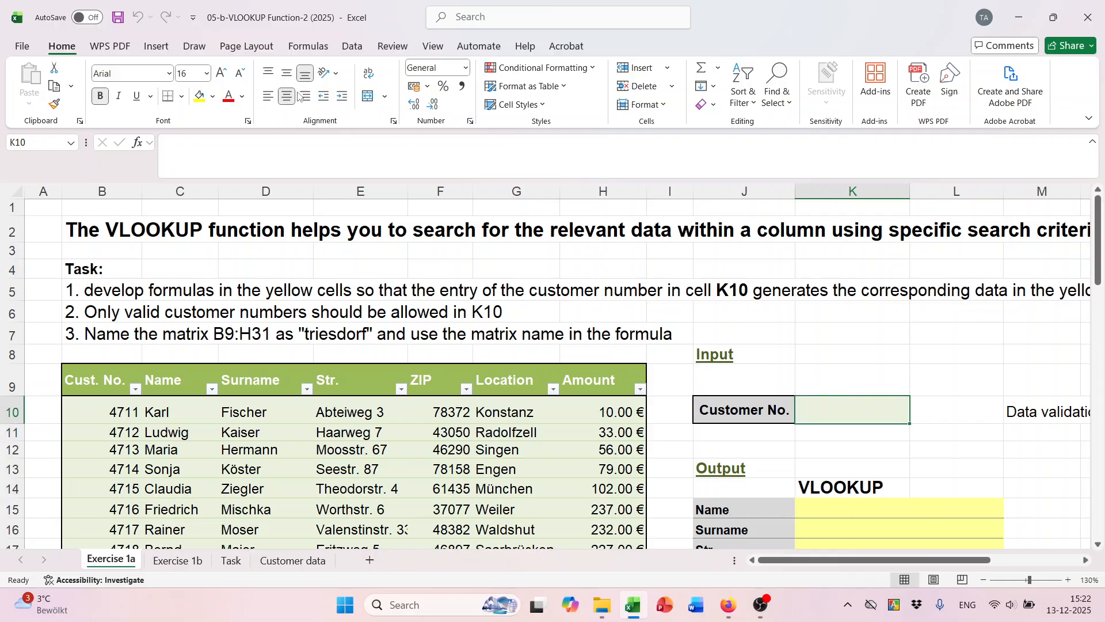
Give K10 a List data validation rule with source $B$10:$B$31.
click(355, 49)
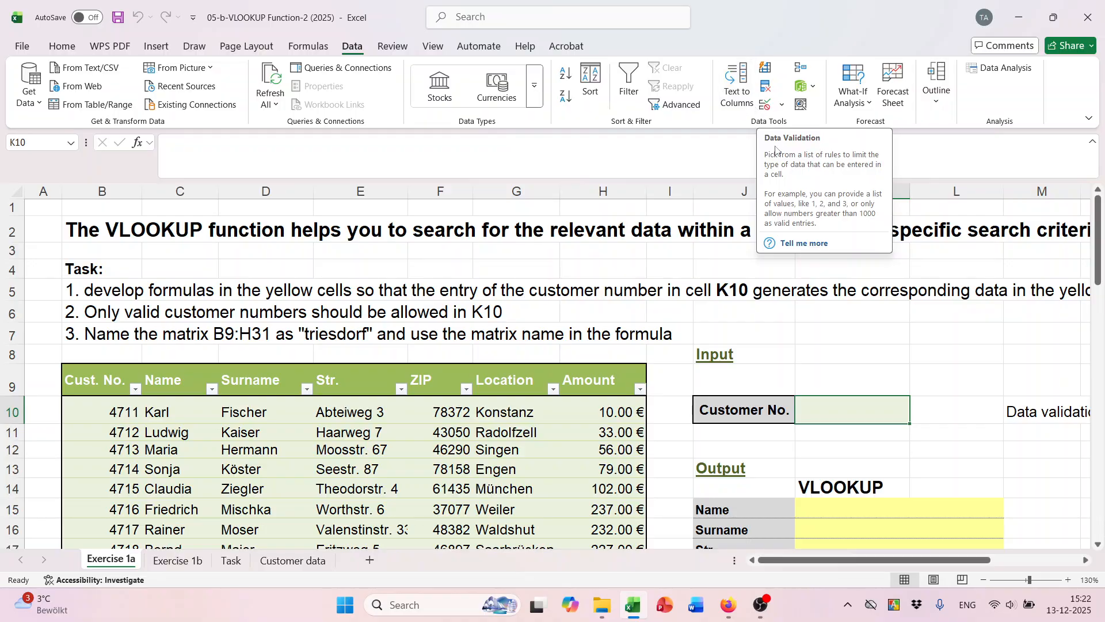
click(783, 106)
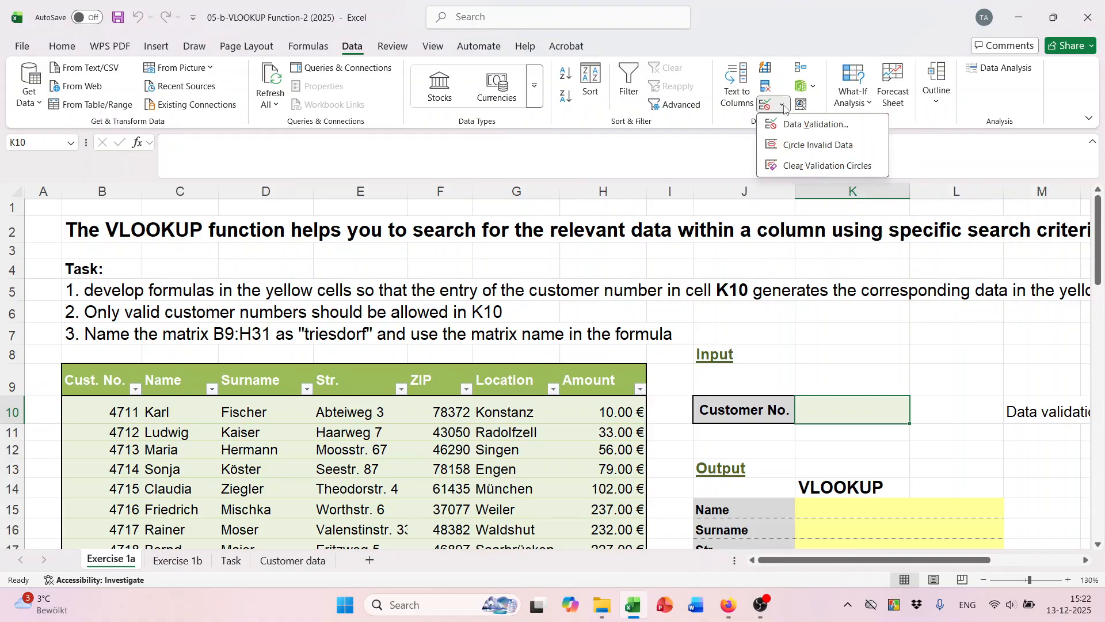
click(794, 124)
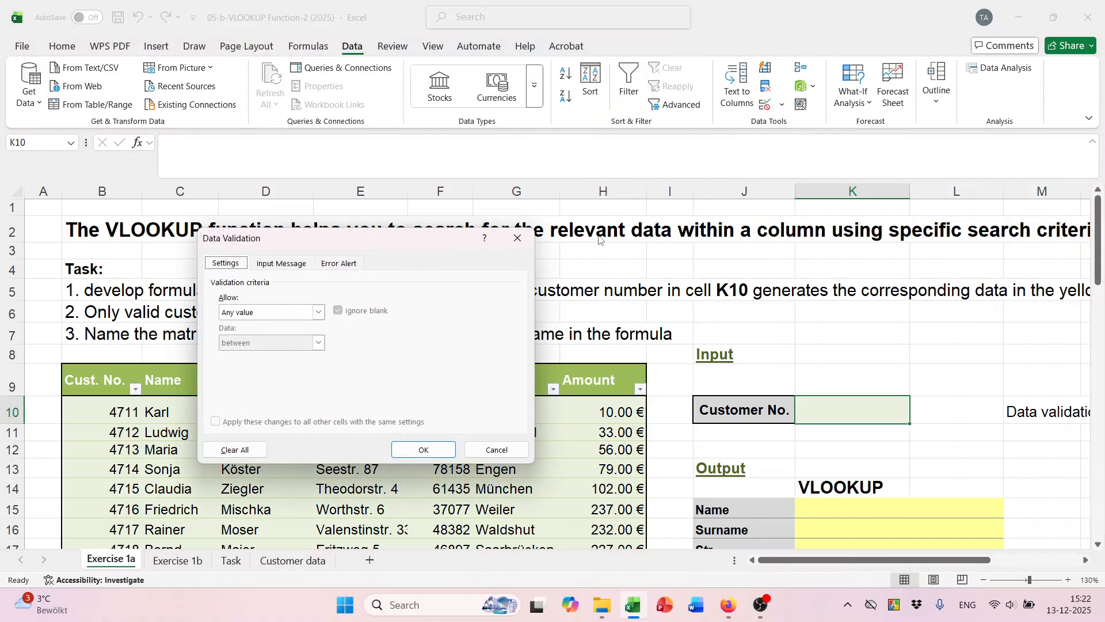
drag(307, 162, 560, 94)
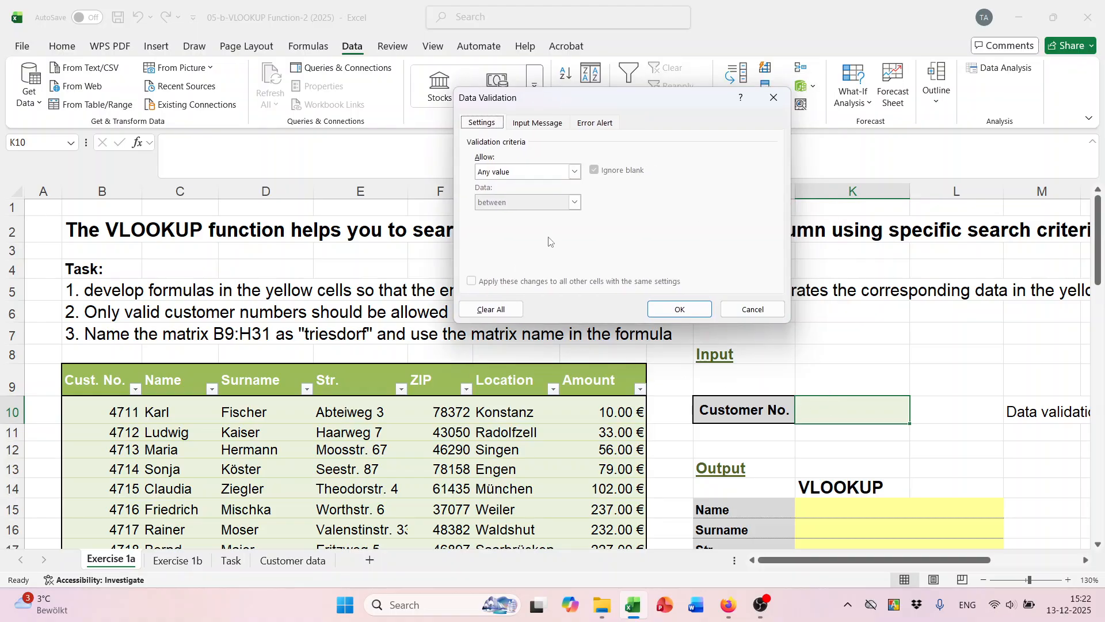
click(575, 172)
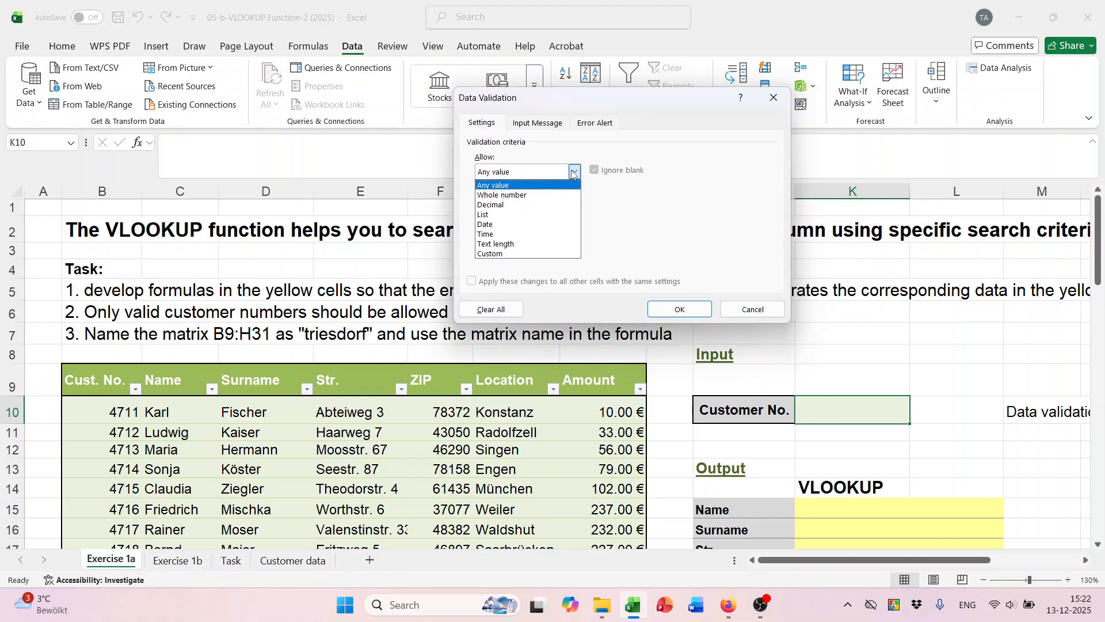
click(514, 215)
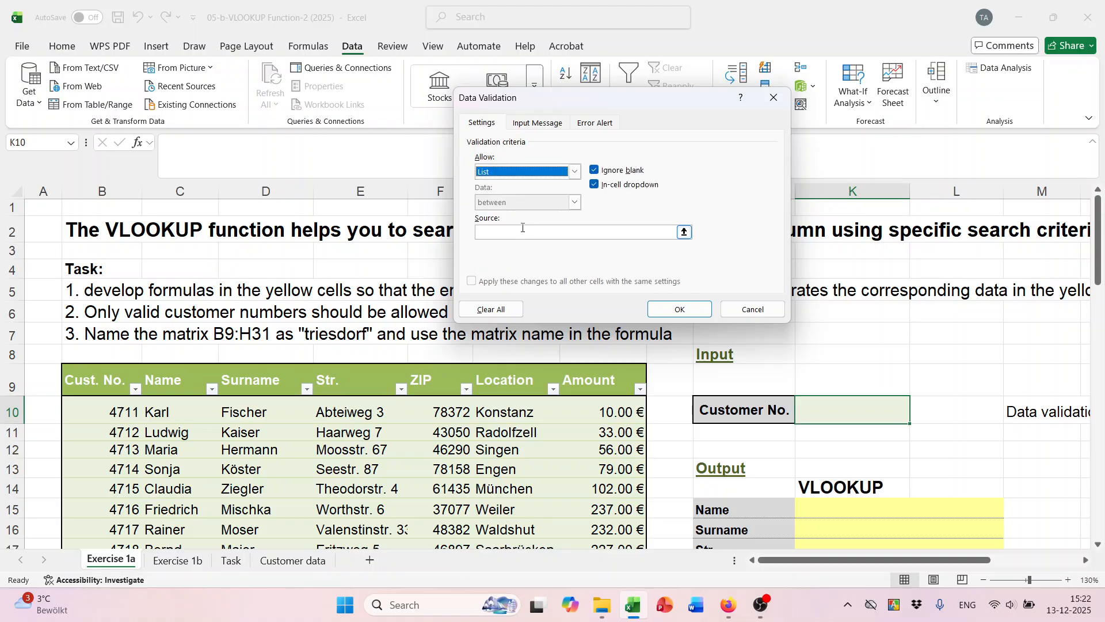
click(522, 234)
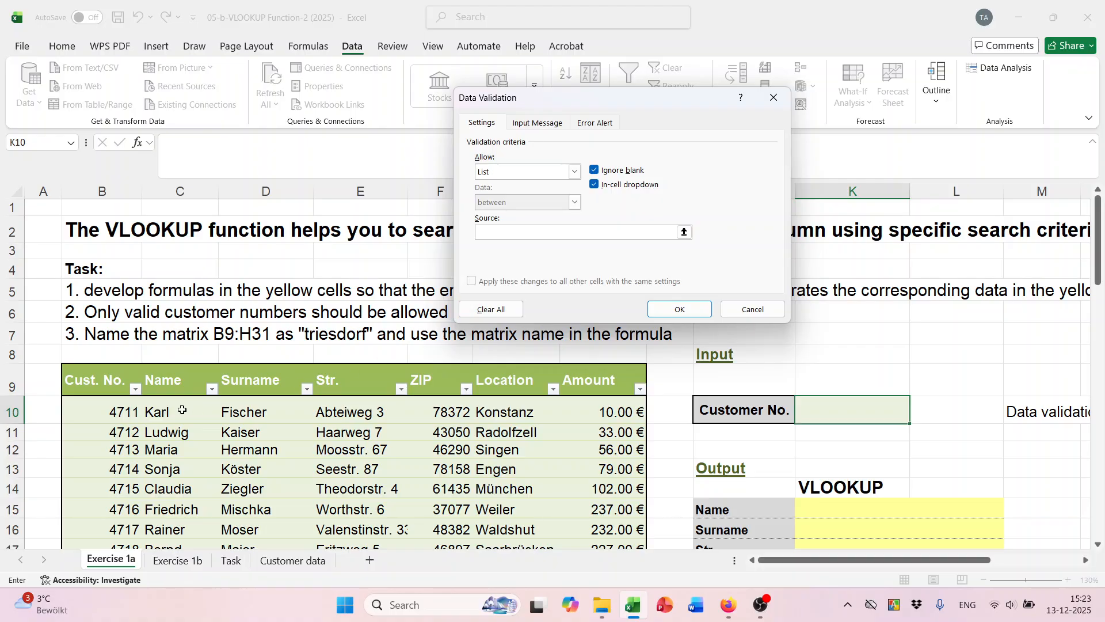
drag(113, 413, 114, 509)
scroll(114, 509, down, 5)
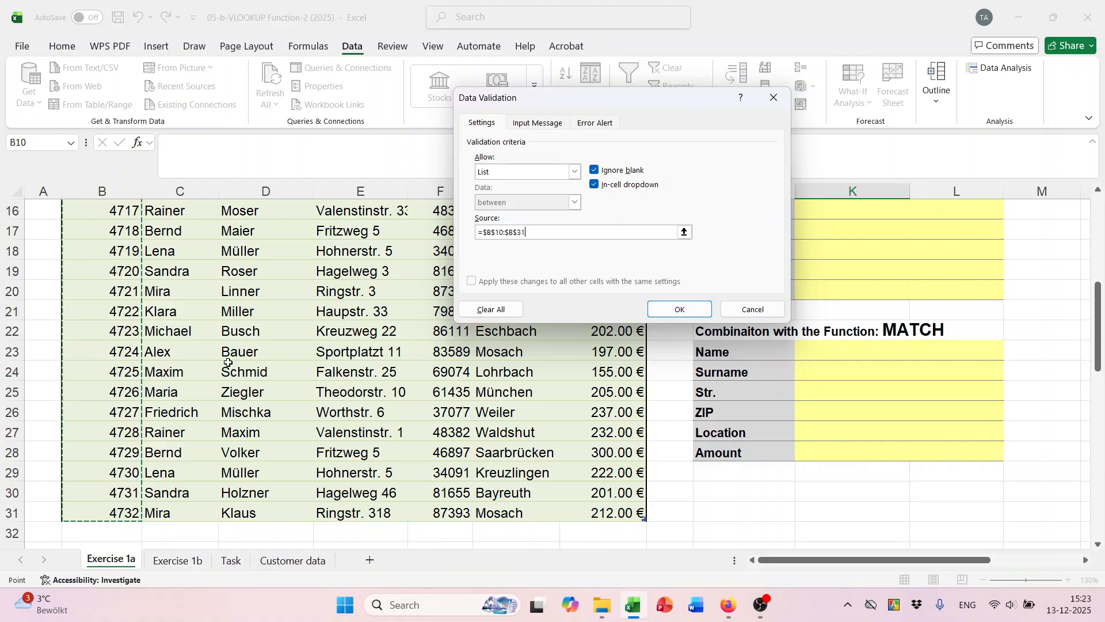
scroll(831, 361, up, 4)
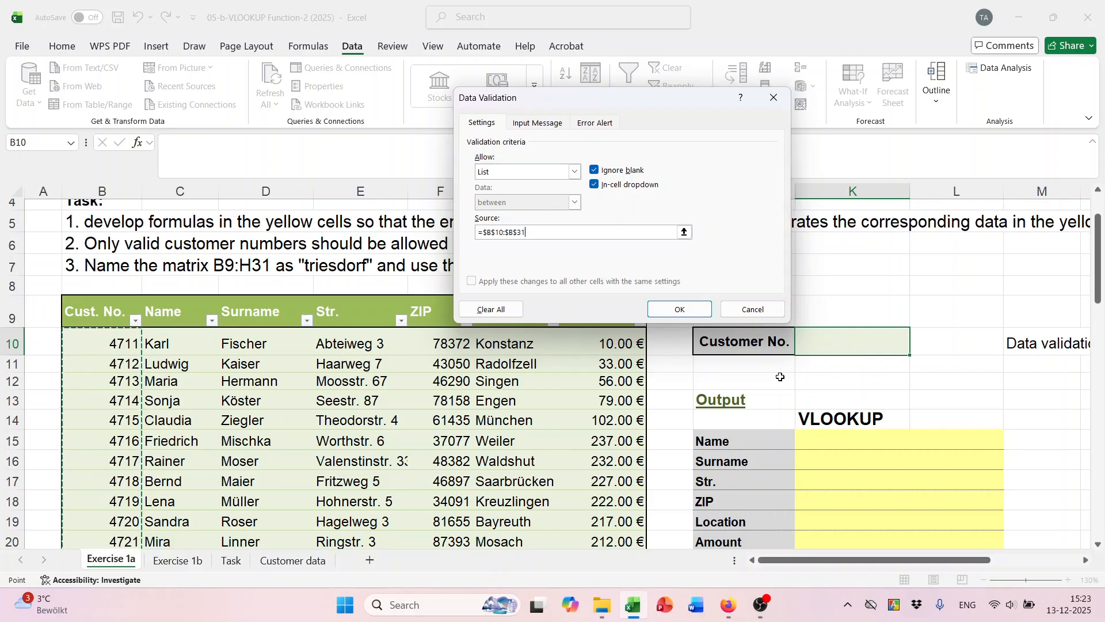
click(680, 309)
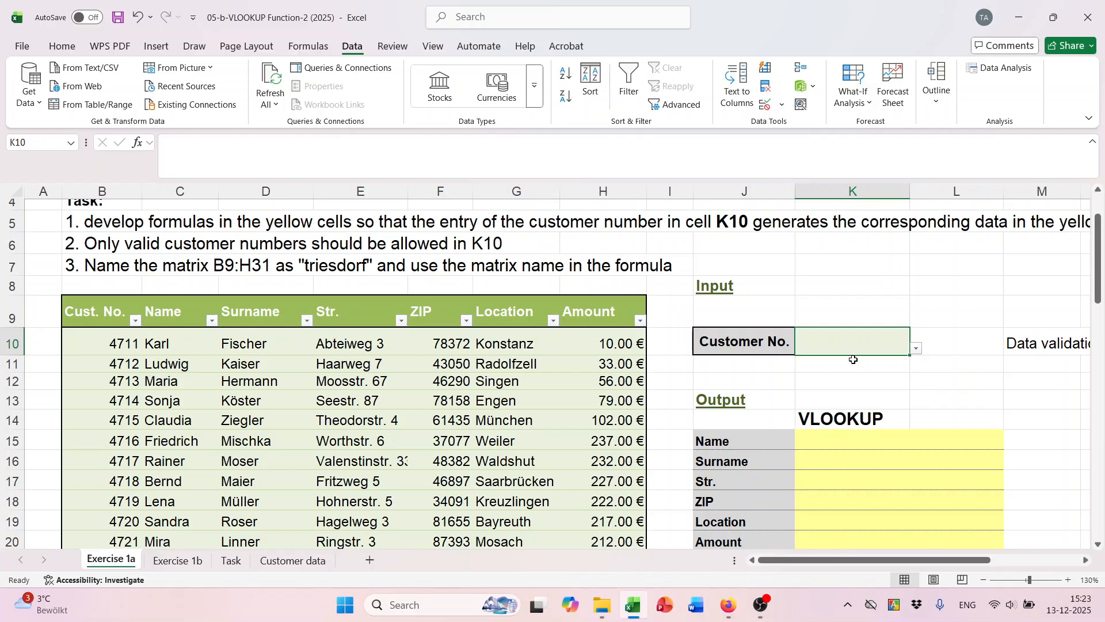
Choose customer number 4727 from K10's dropdown list.
click(879, 387)
click(858, 343)
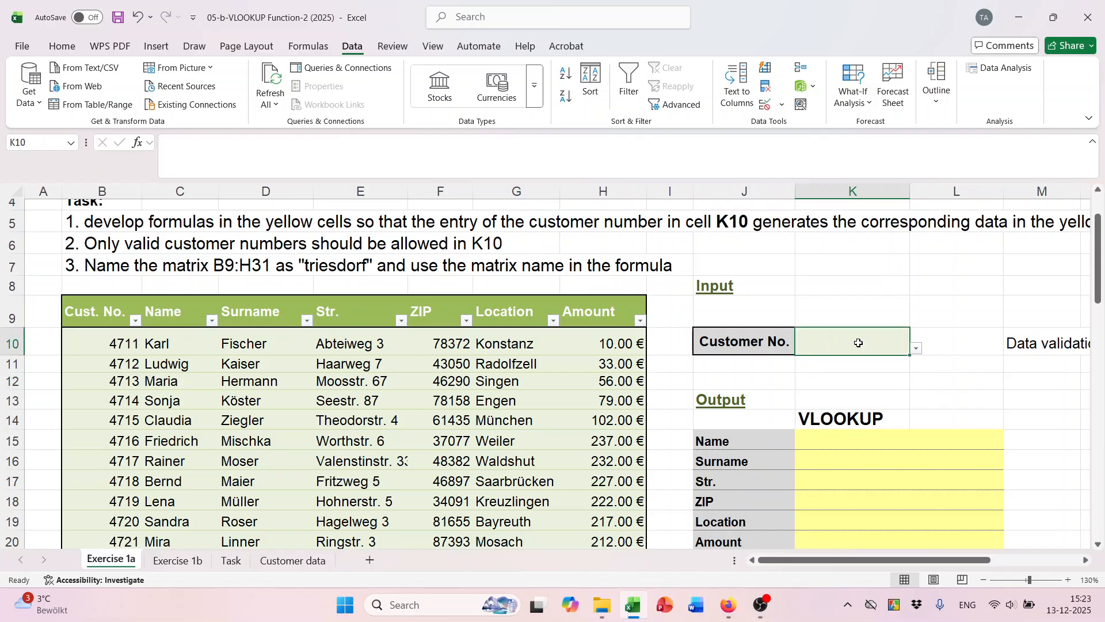
click(918, 350)
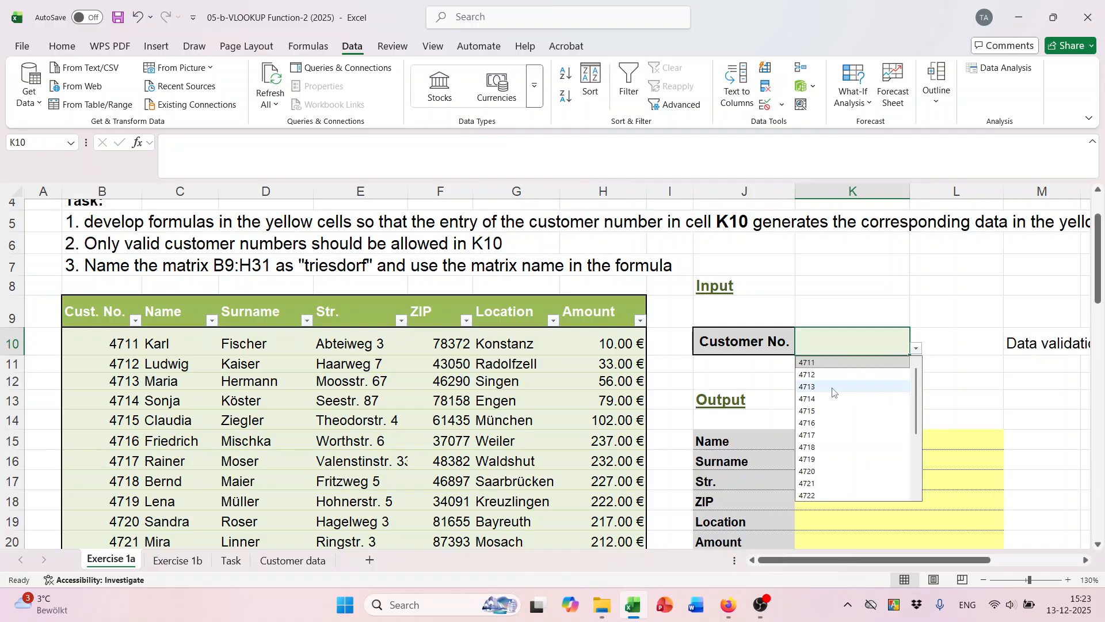
scroll(817, 392, down, 3)
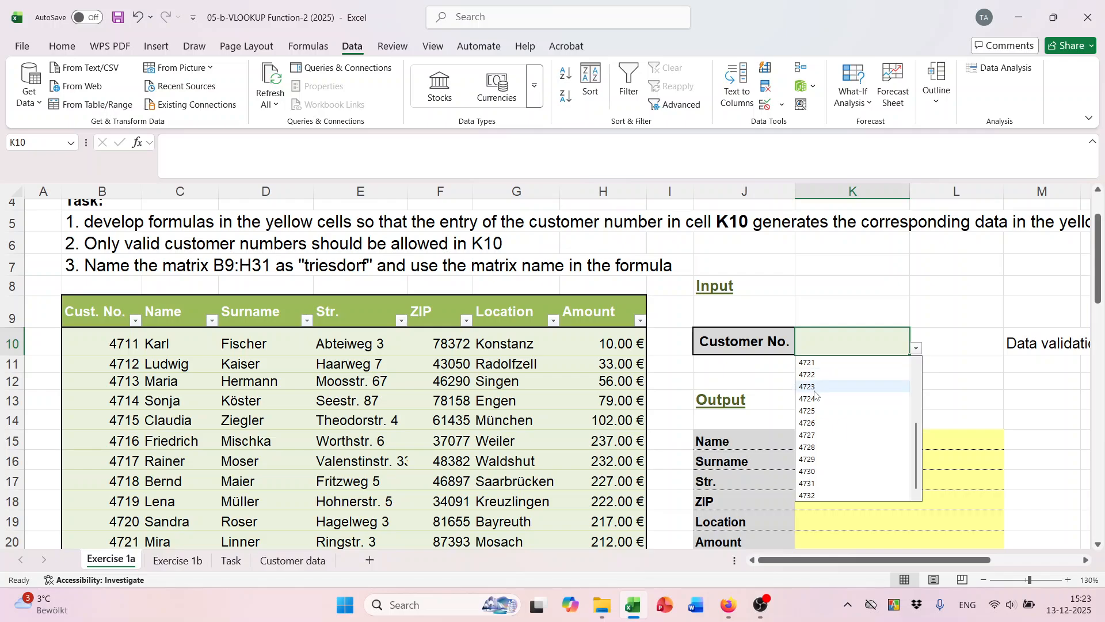
click(817, 435)
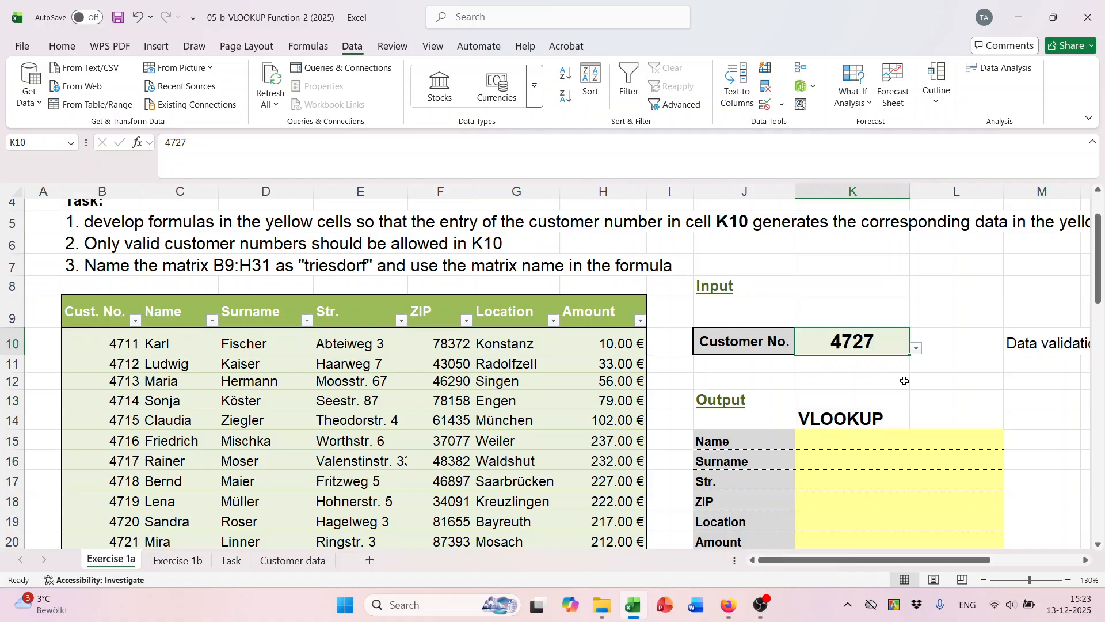
Select the Name output cell K15 and the output fields below it, then reselect K10.
click(847, 441)
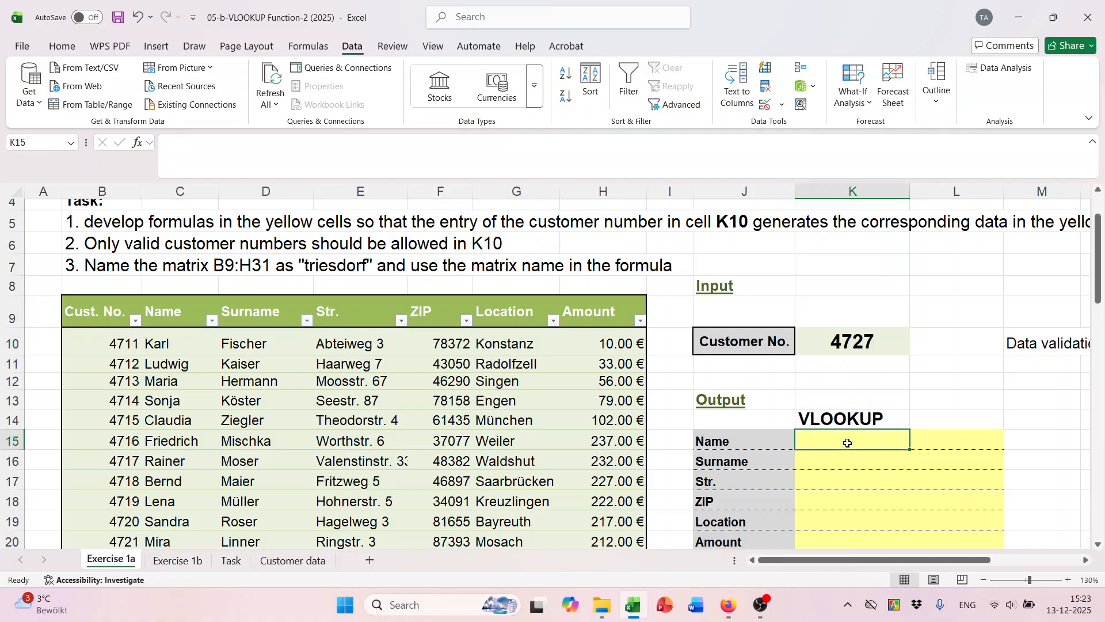
scroll(828, 458, down, 1)
drag(825, 399, 831, 486)
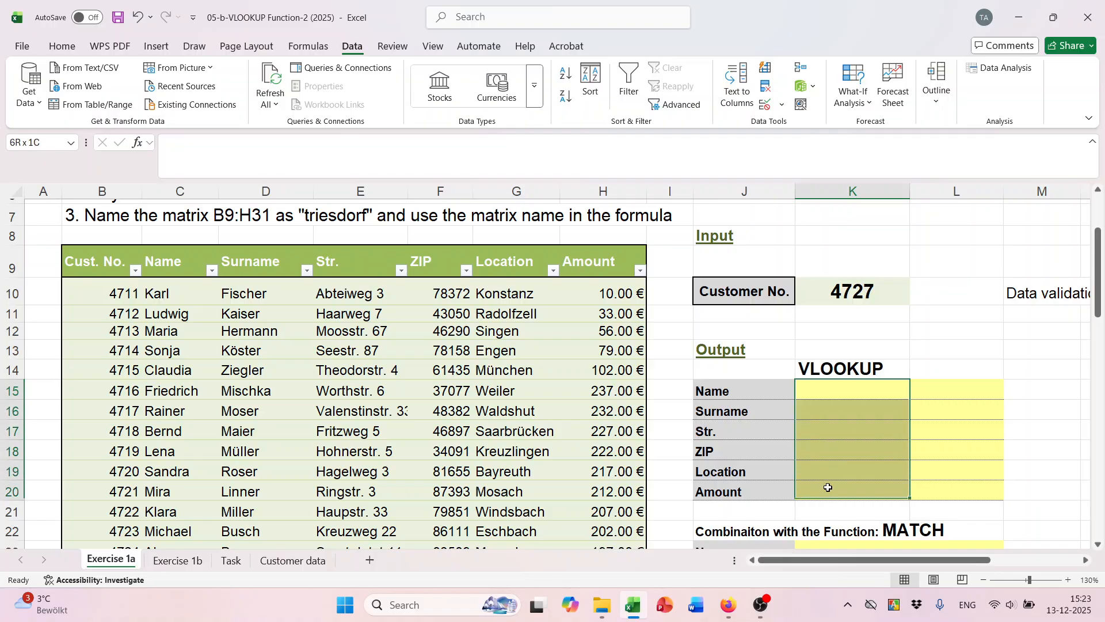
scroll(833, 447, up, 1)
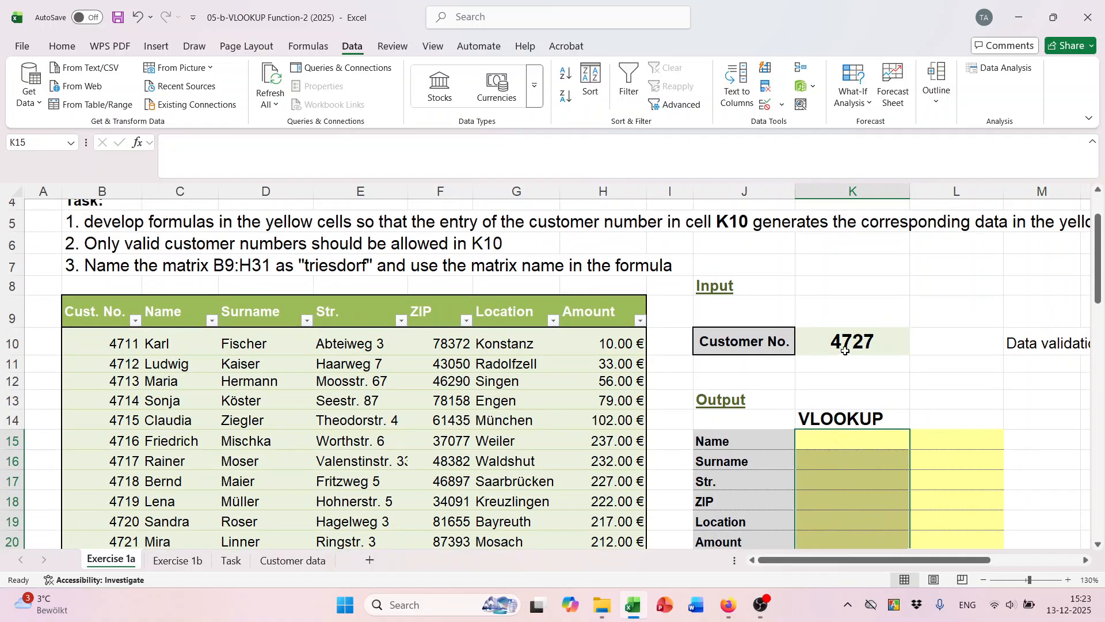
click(859, 341)
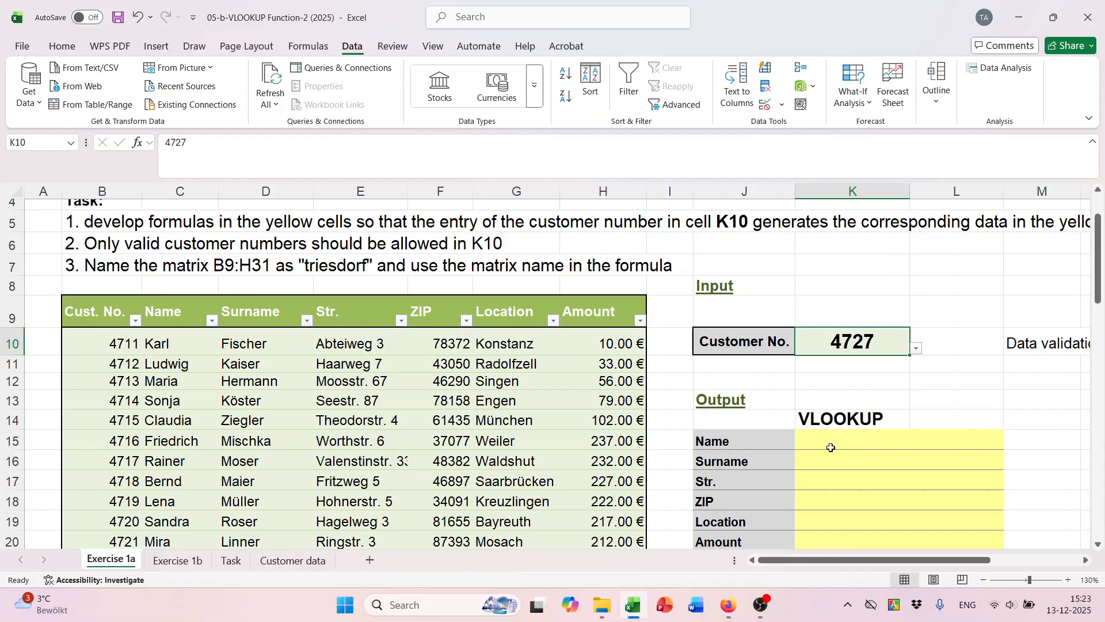
scroll(830, 471, down, 2)
drag(819, 337, 823, 441)
scroll(822, 374, up, 2)
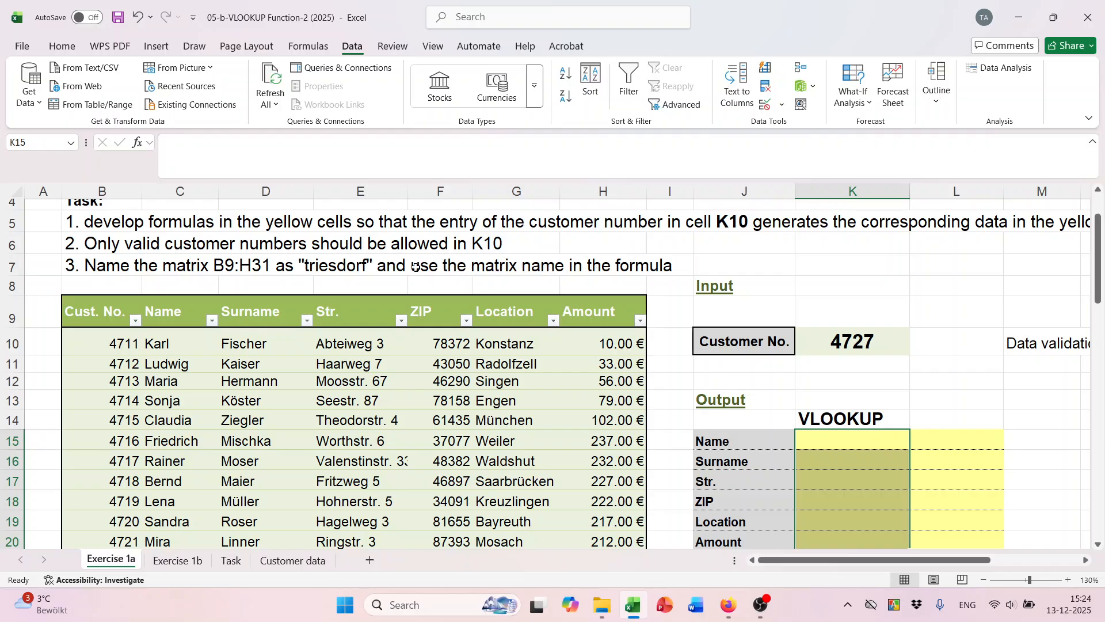
click(93, 306)
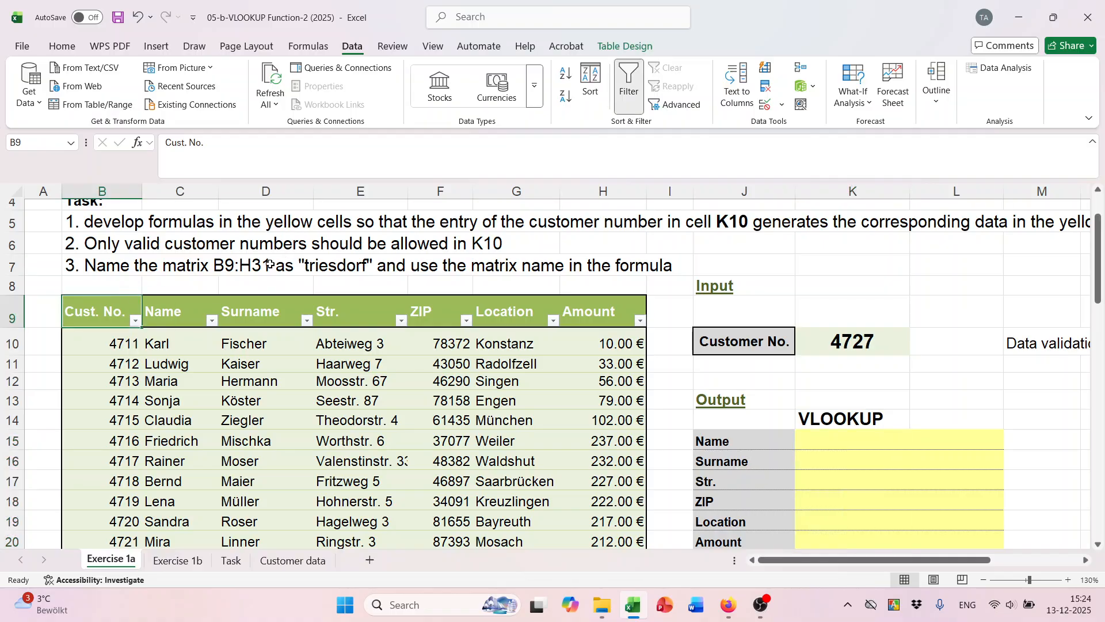
scroll(535, 304, down, 7)
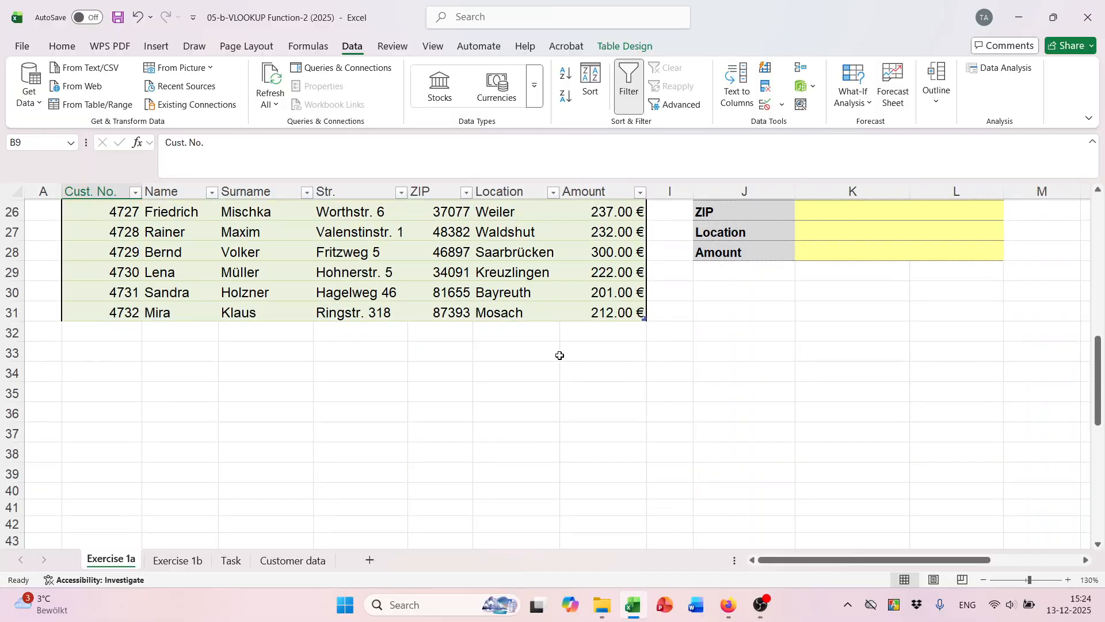
click(639, 313)
scroll(646, 313, up, 4)
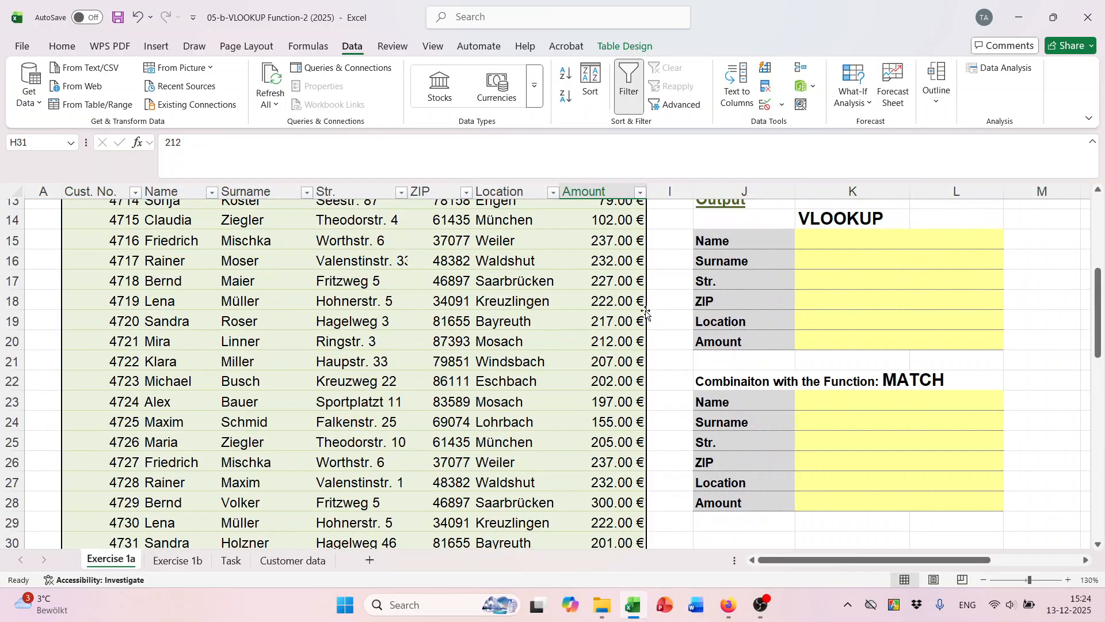
scroll(646, 313, up, 3)
drag(94, 312, 604, 619)
drag(600, 621, 601, 514)
scroll(602, 465, up, 4)
scroll(603, 463, up, 1)
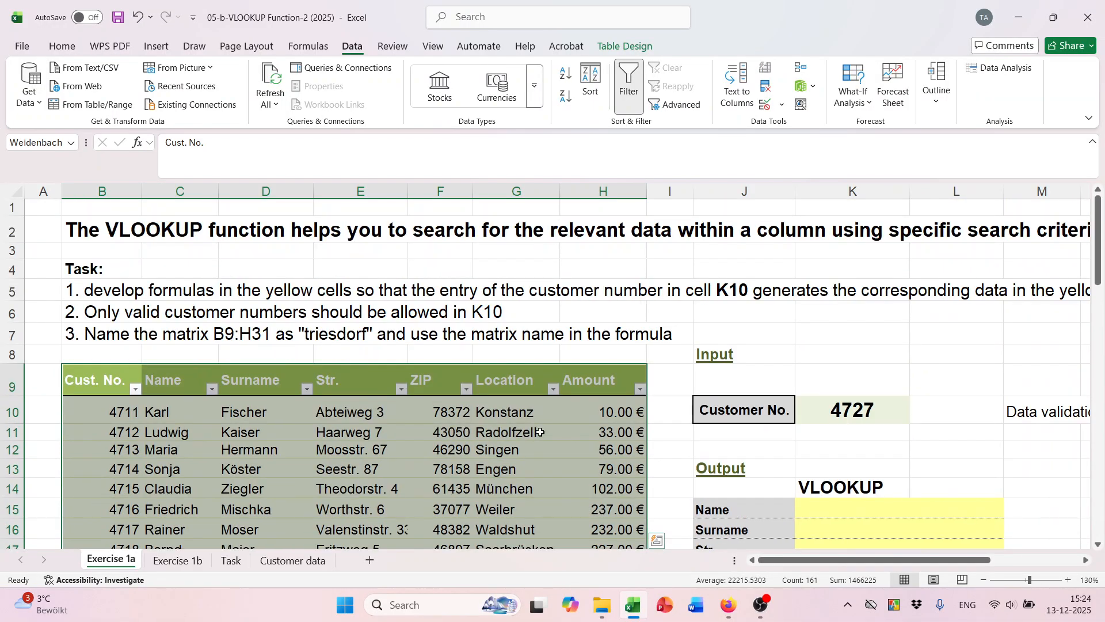
click(322, 338)
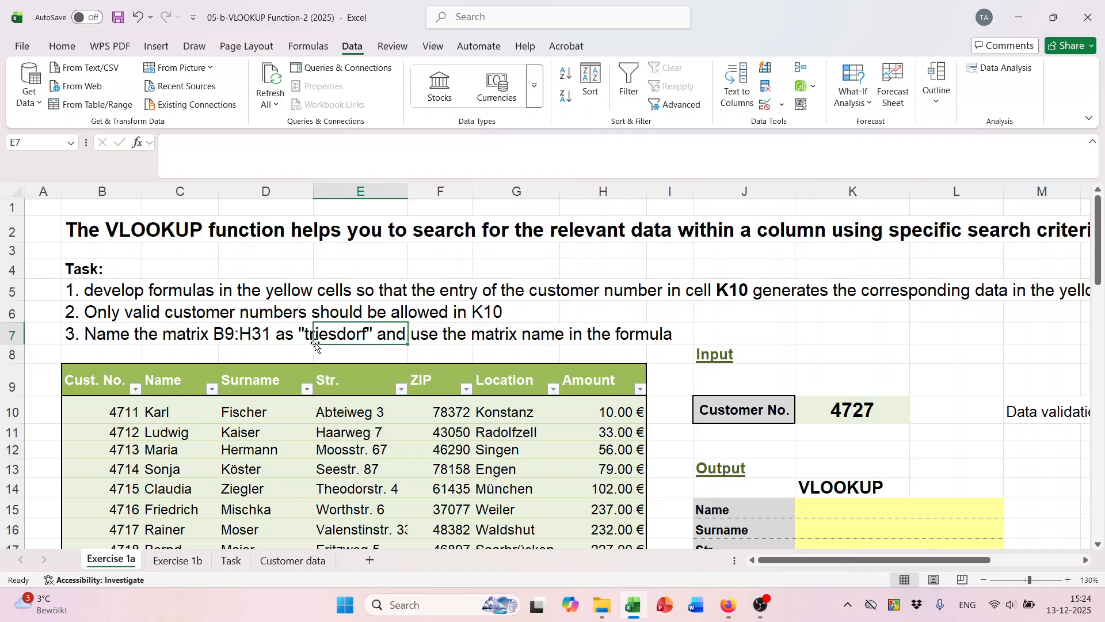
click(311, 337)
click(338, 336)
click(292, 365)
click(323, 338)
click(285, 310)
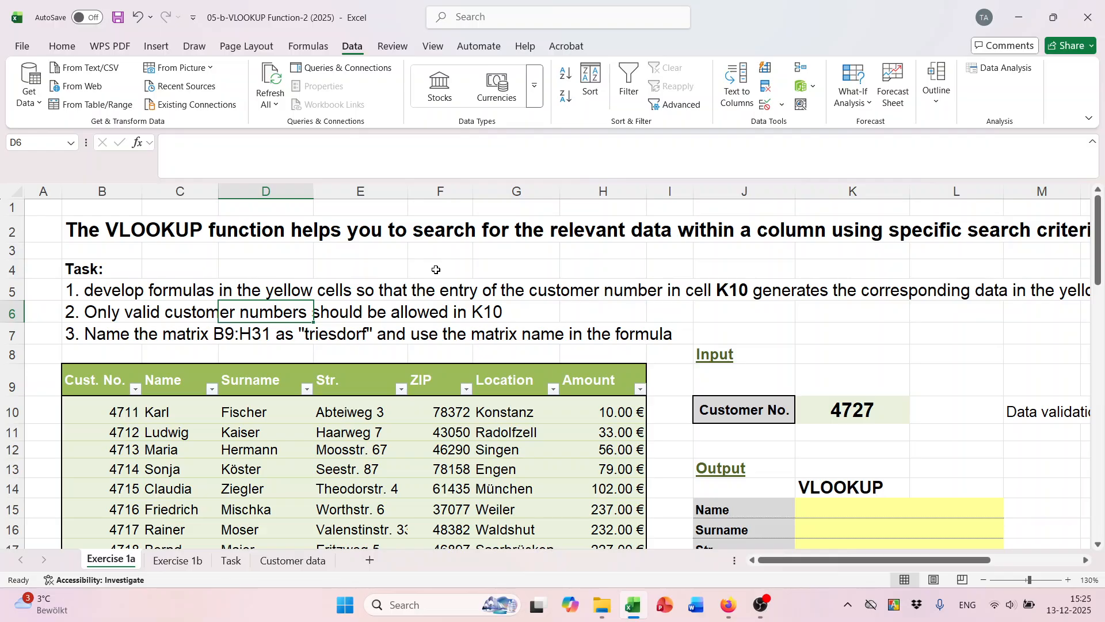
Delete the defined names mydata, myheader1 and Weidenbach in Name Manager.
click(309, 46)
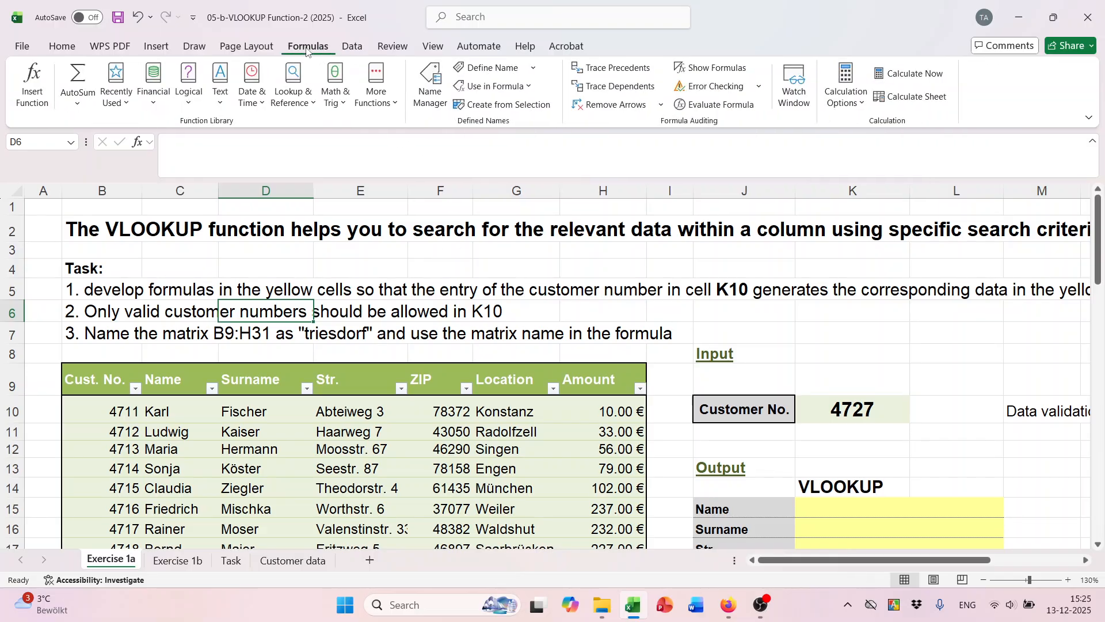
click(433, 105)
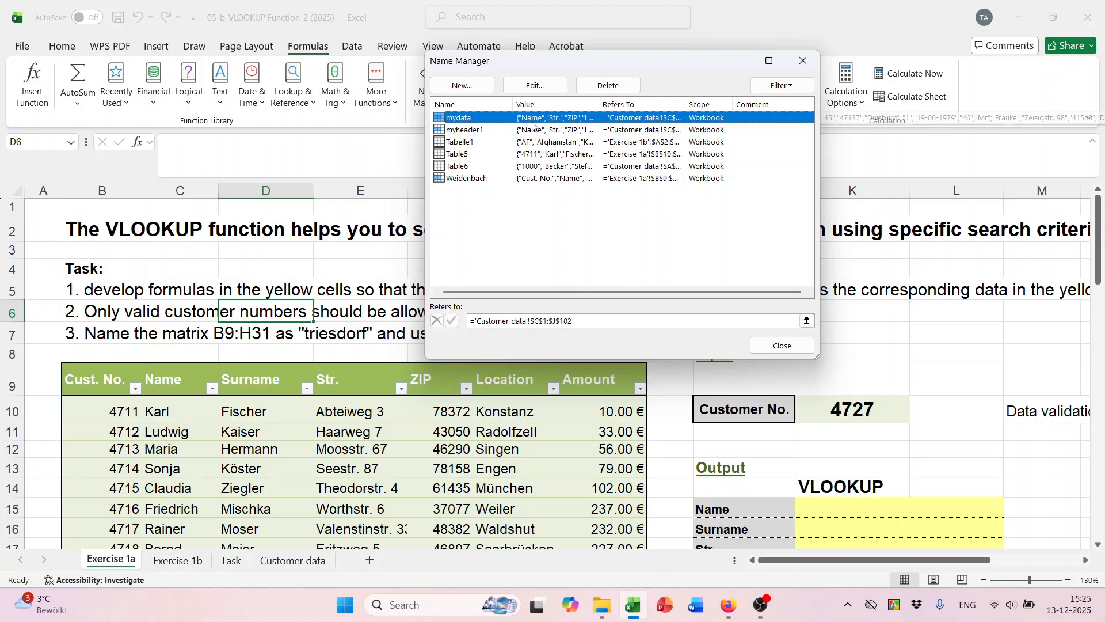
click(624, 81)
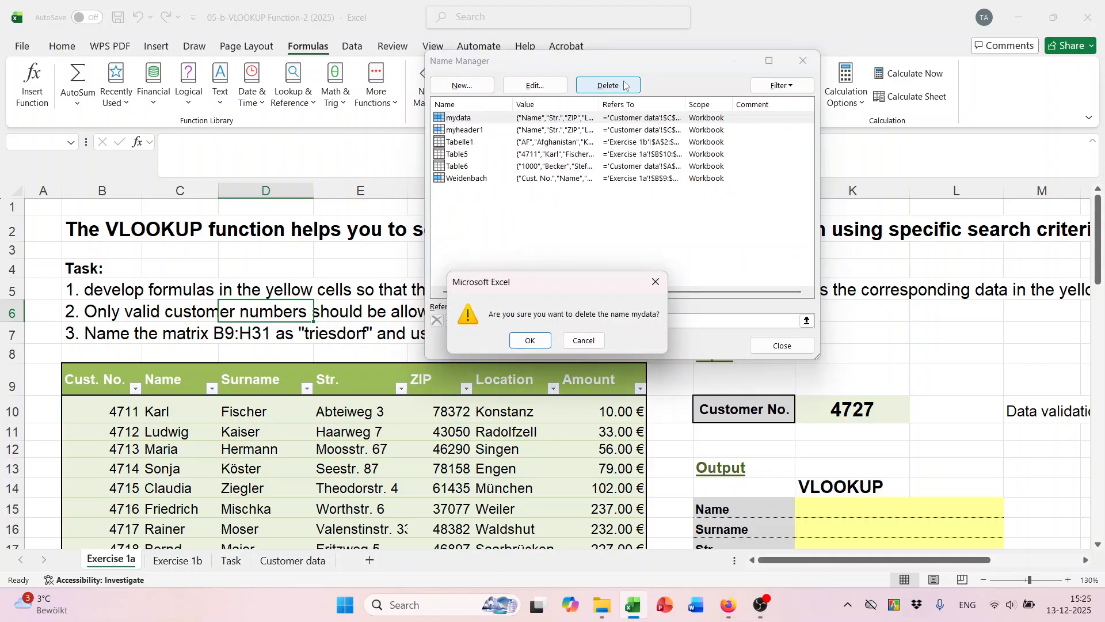
click(527, 339)
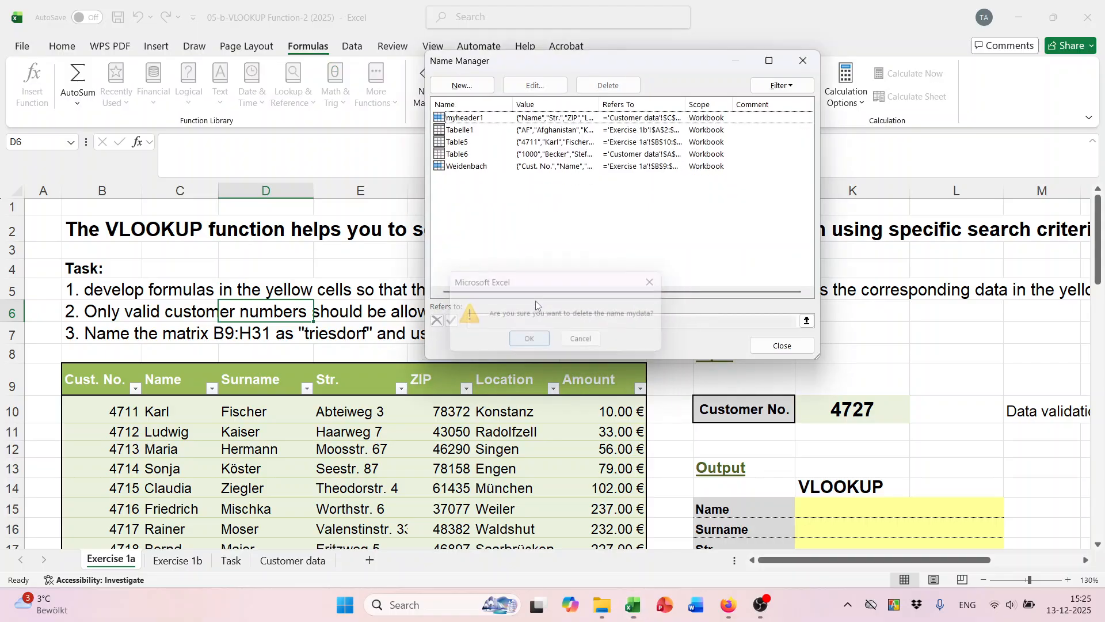
click(464, 119)
shift+click(471, 168)
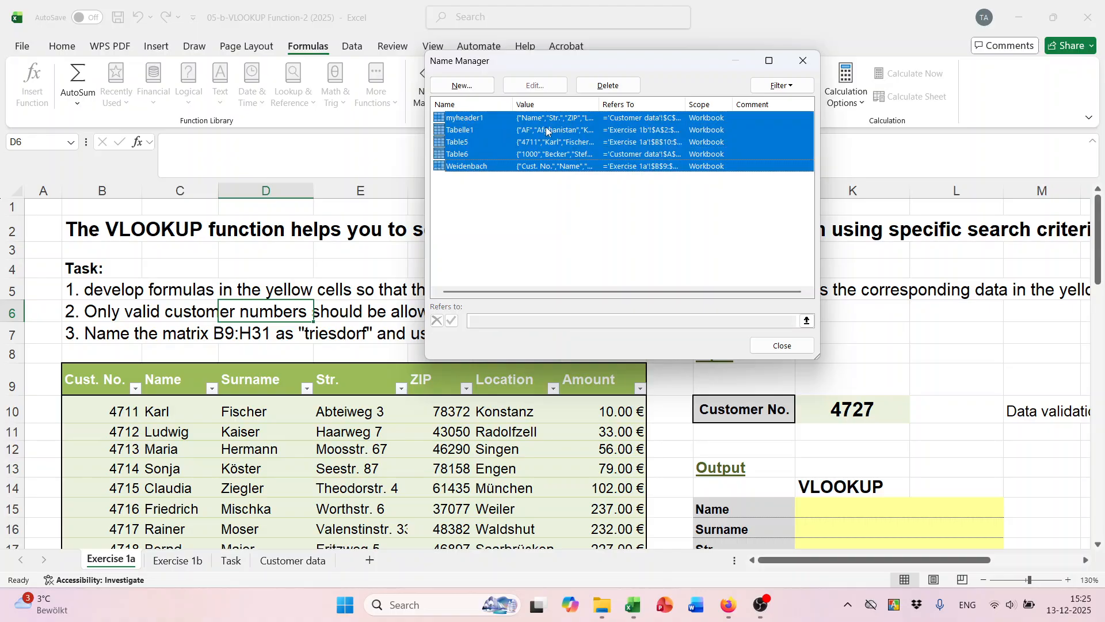
click(608, 85)
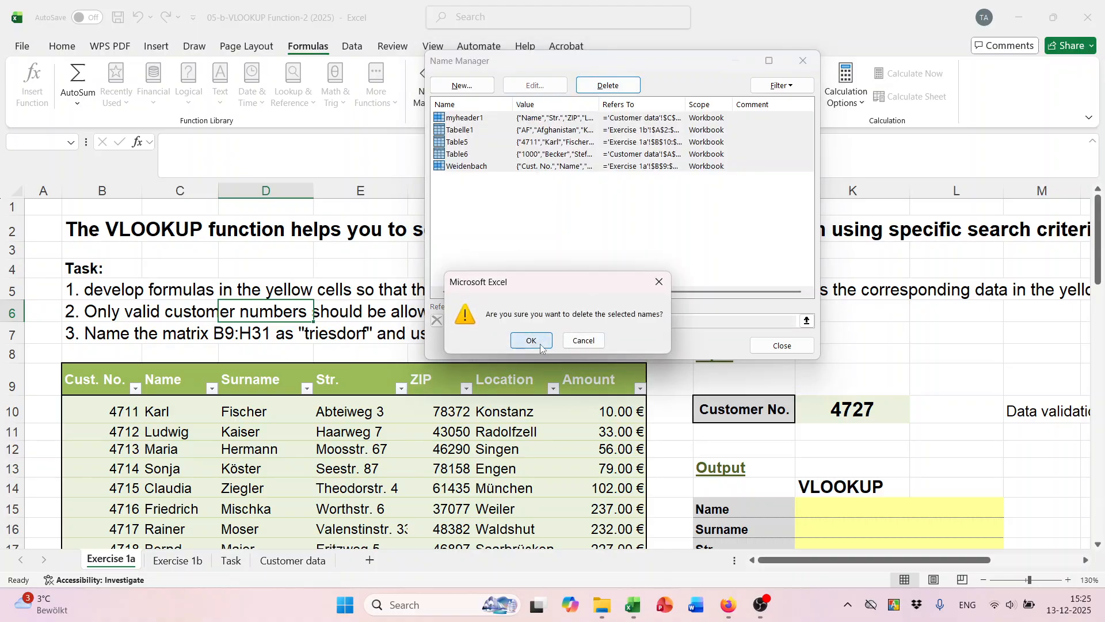
click(531, 340)
Try deleting the table names Tabelle1, Table5 and Table6.
click(498, 155)
click(469, 122)
click(482, 199)
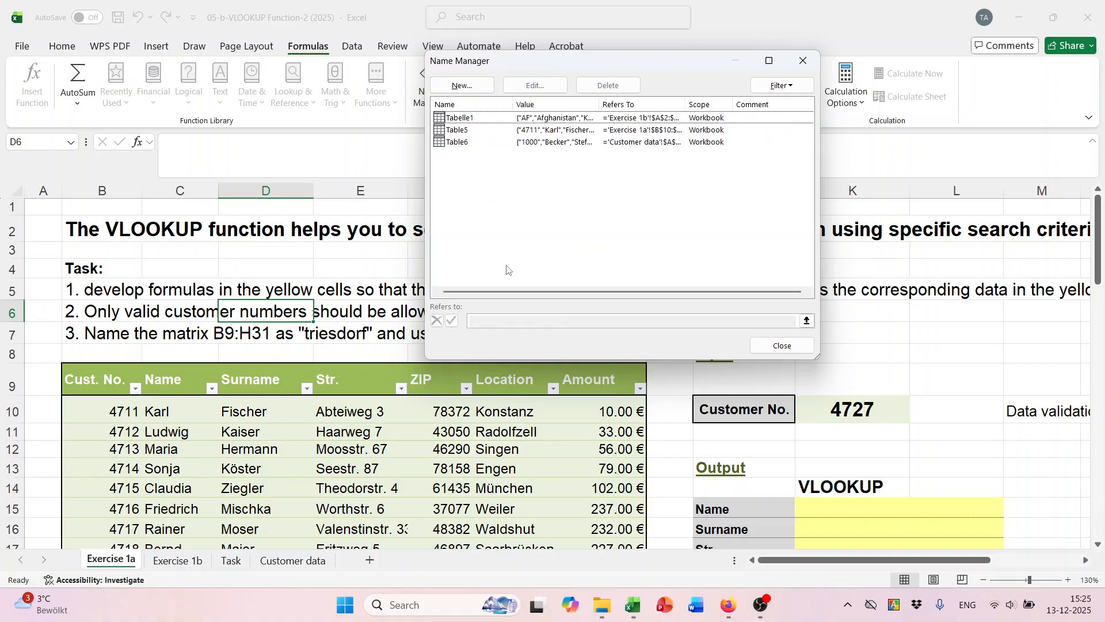
click(456, 118)
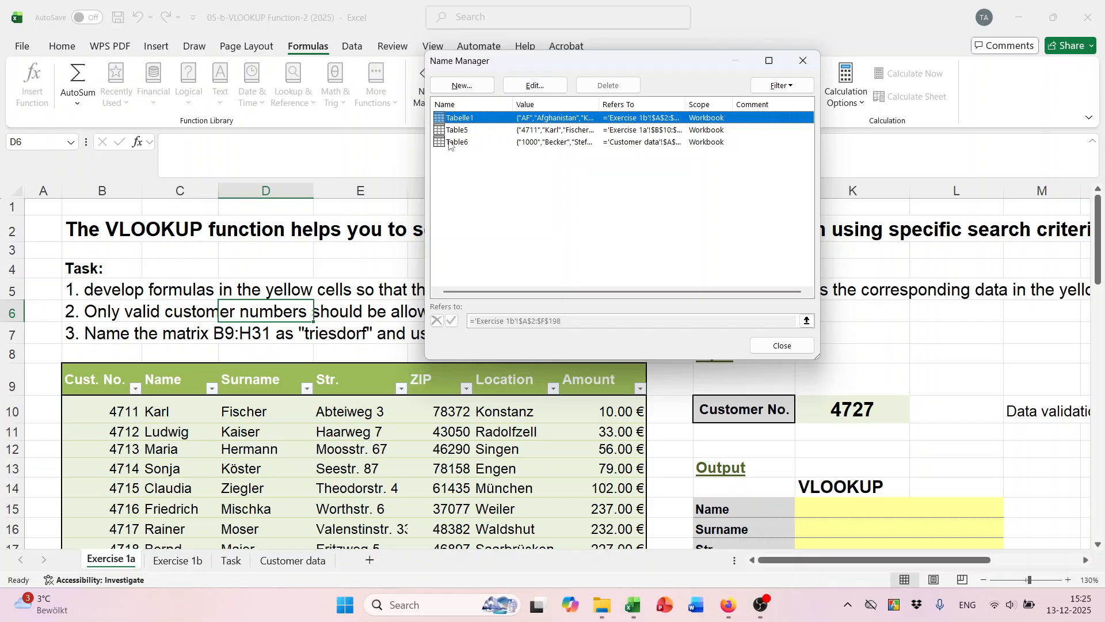
shift+click(449, 143)
click(603, 86)
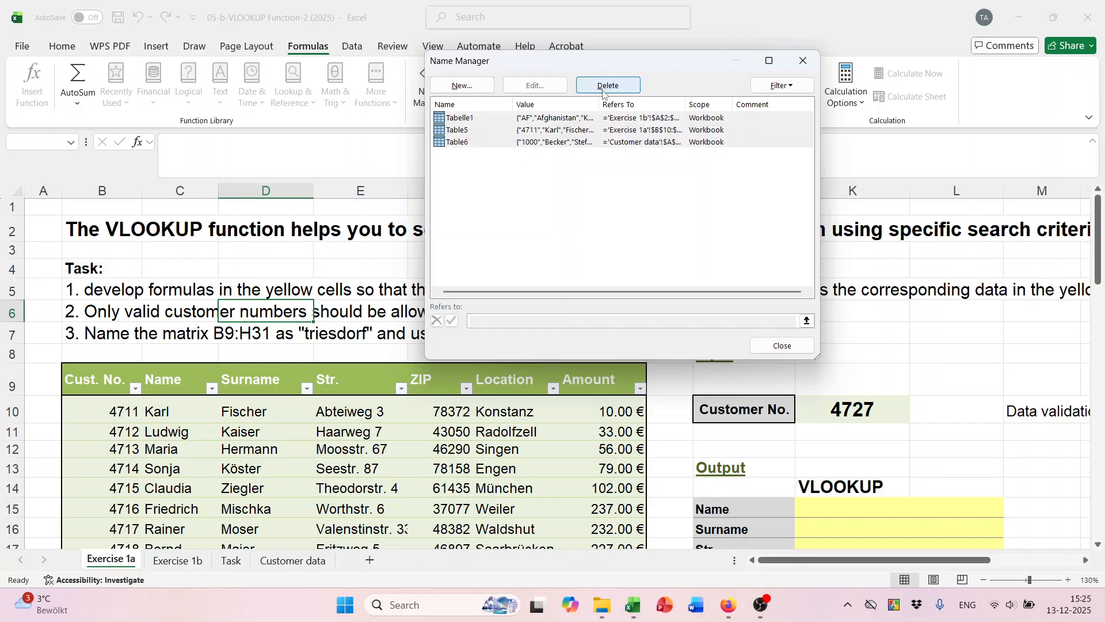
click(531, 341)
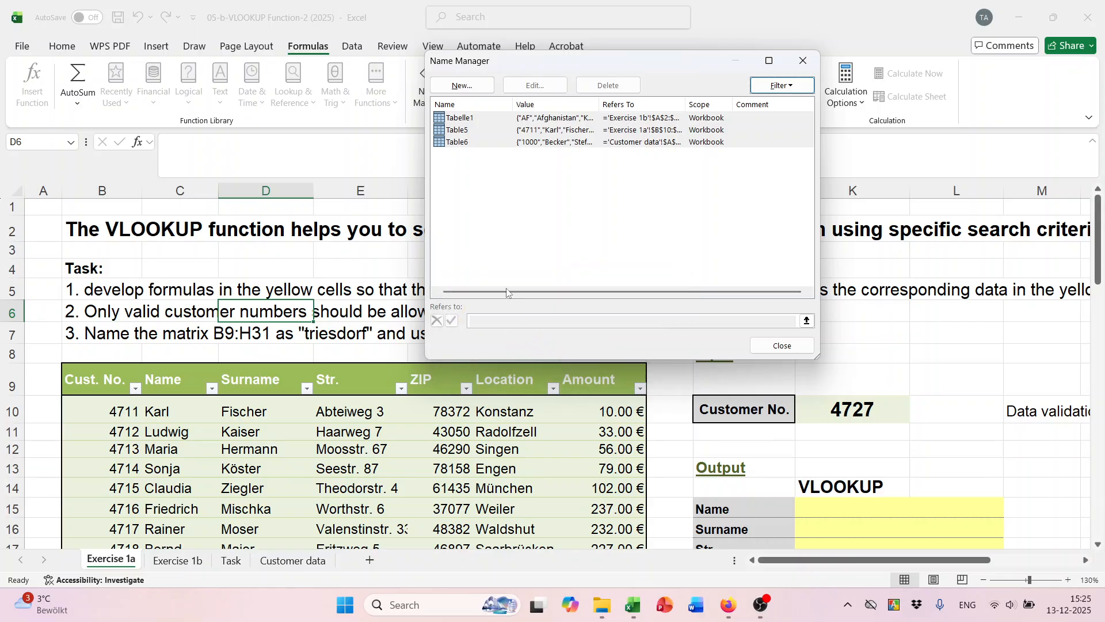
click(555, 196)
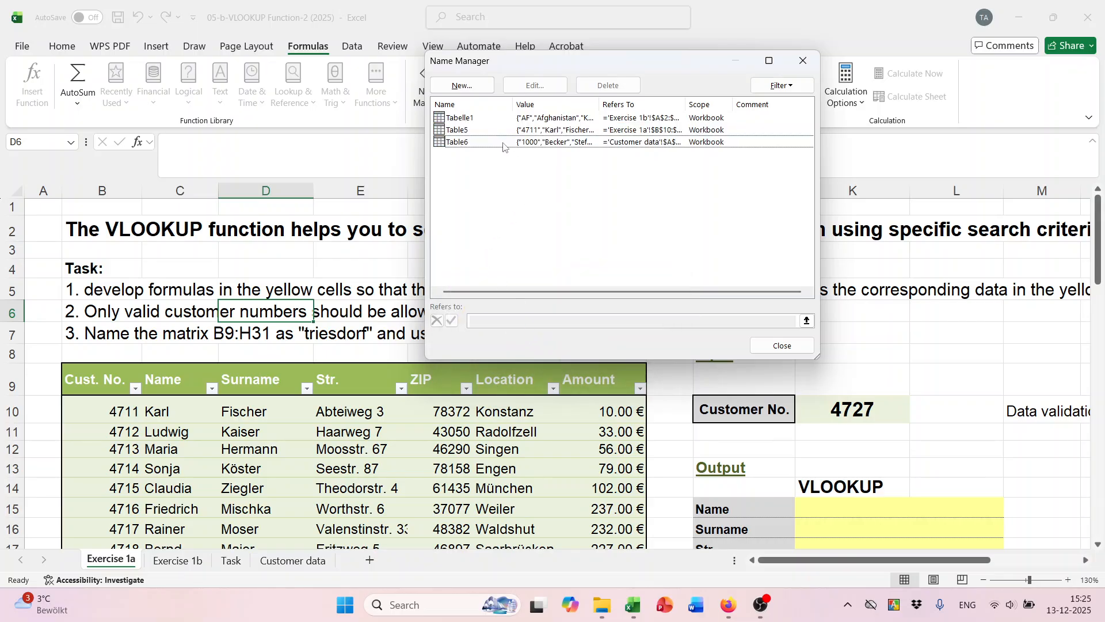
Check the ranges Tabelle1, Table6 and Table5 refer to, then close Name Manager.
click(469, 121)
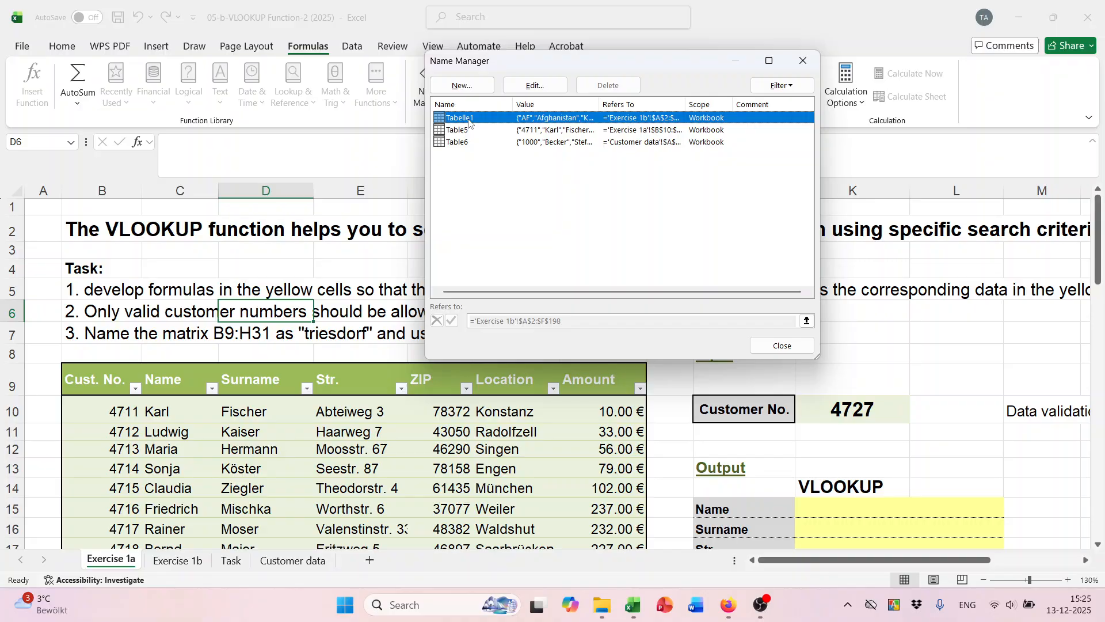
click(466, 142)
click(463, 130)
click(468, 120)
click(466, 206)
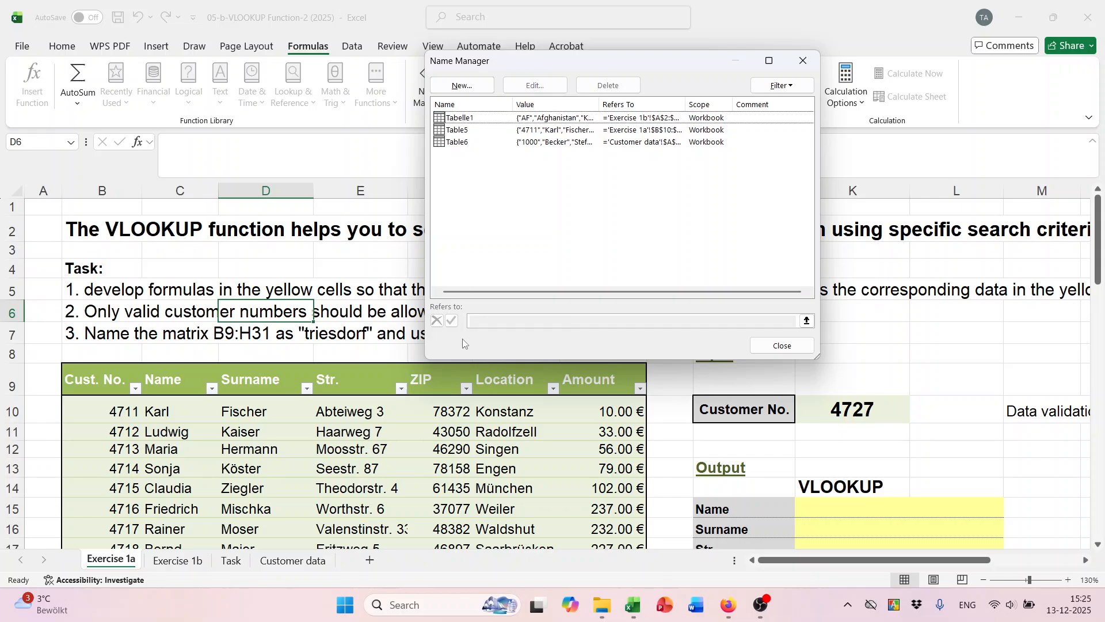
click(795, 60)
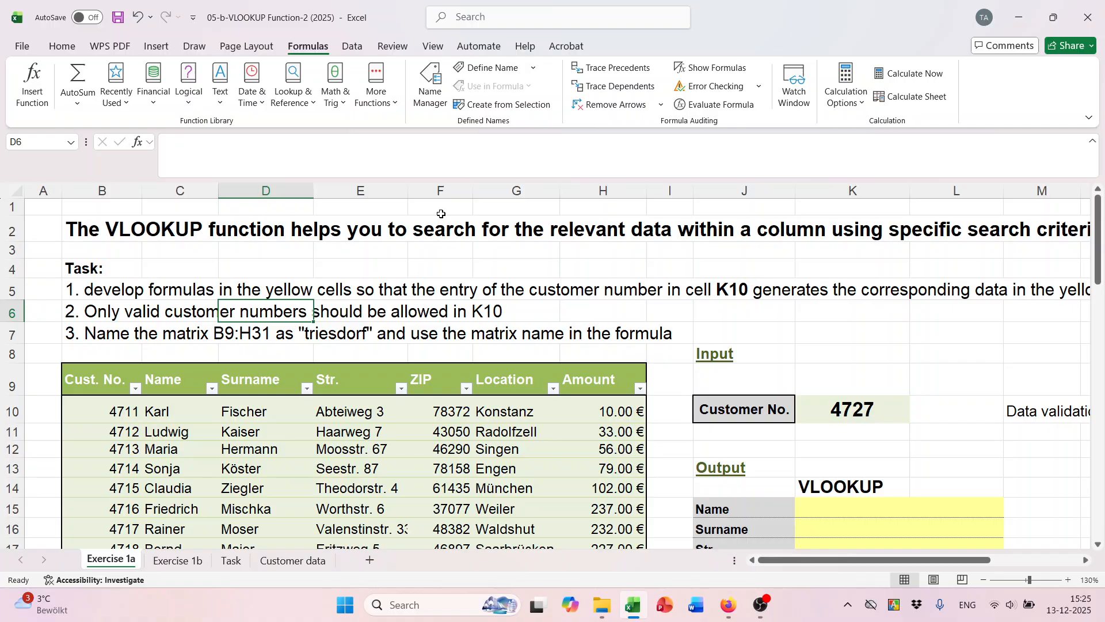
Select the customer table B9:H31 and name it triesdorf in the Name Box.
scroll(441, 214, down, 1)
drag(84, 332, 567, 489)
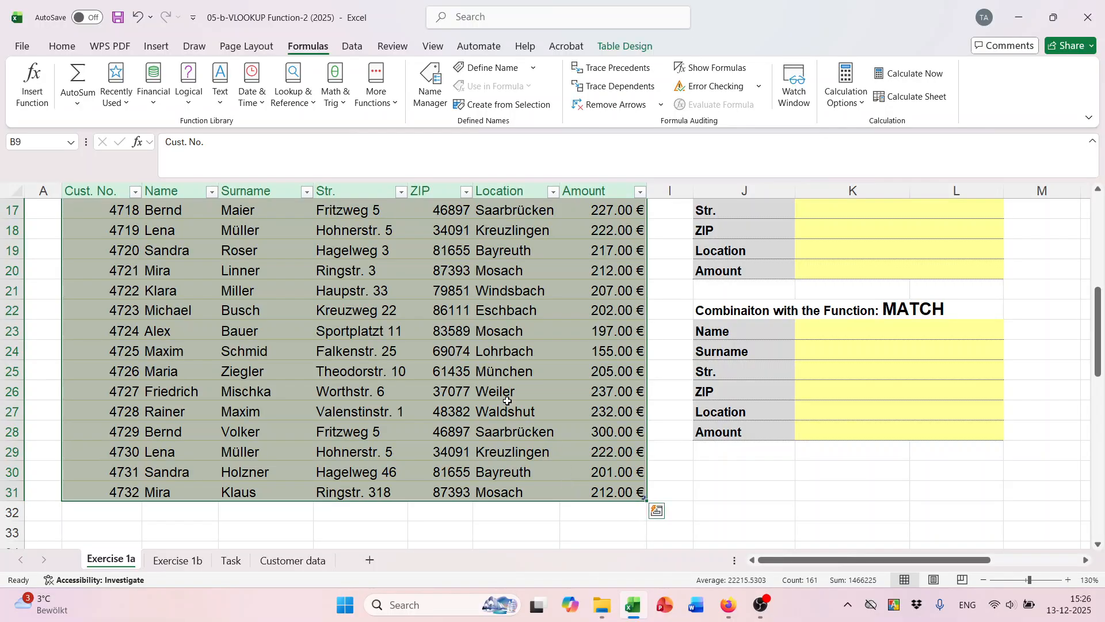
scroll(518, 412, up, 3)
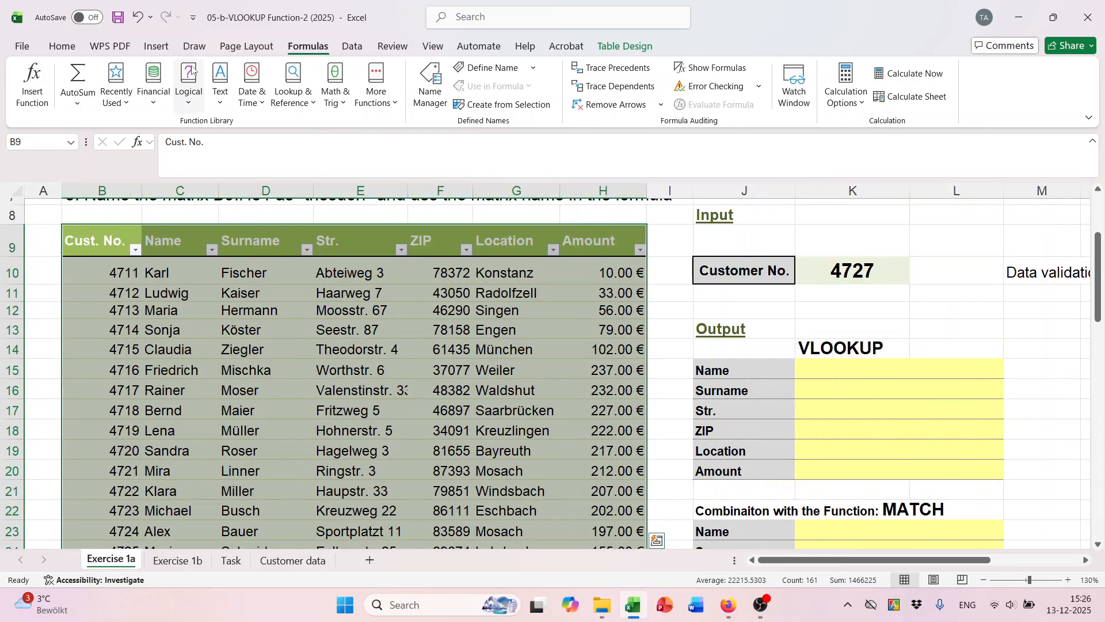
click(61, 46)
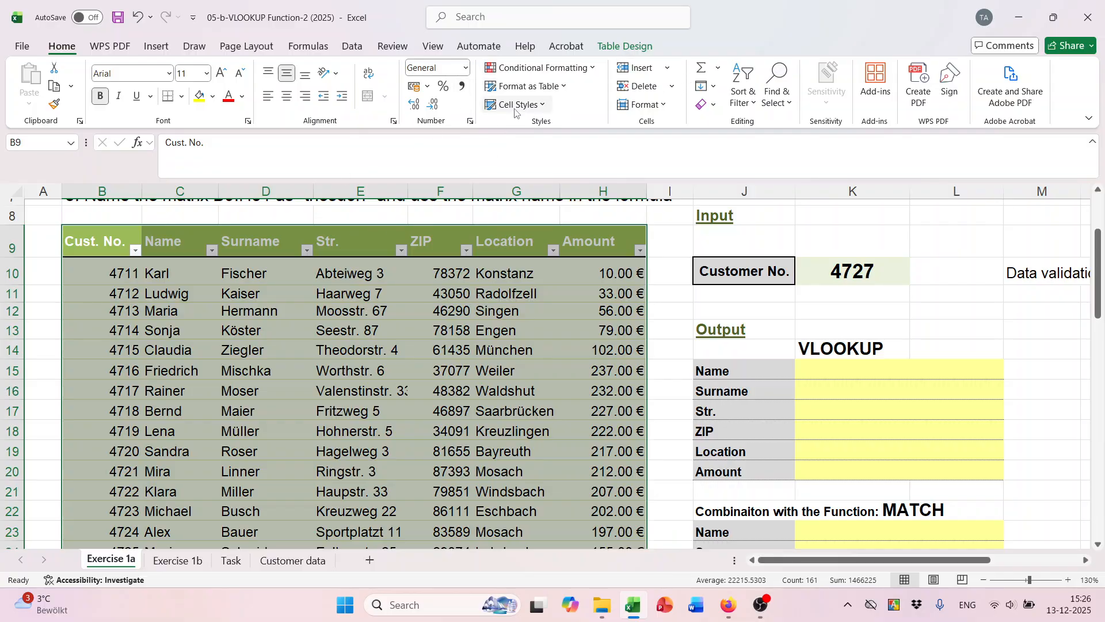
scroll(467, 288, up, 1)
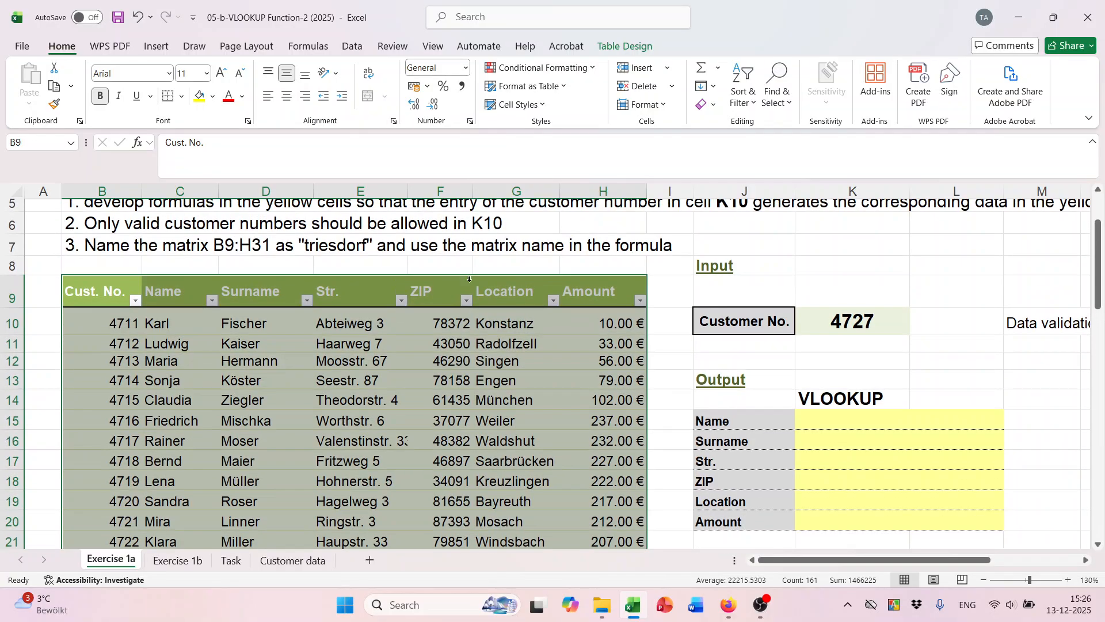
click(478, 251)
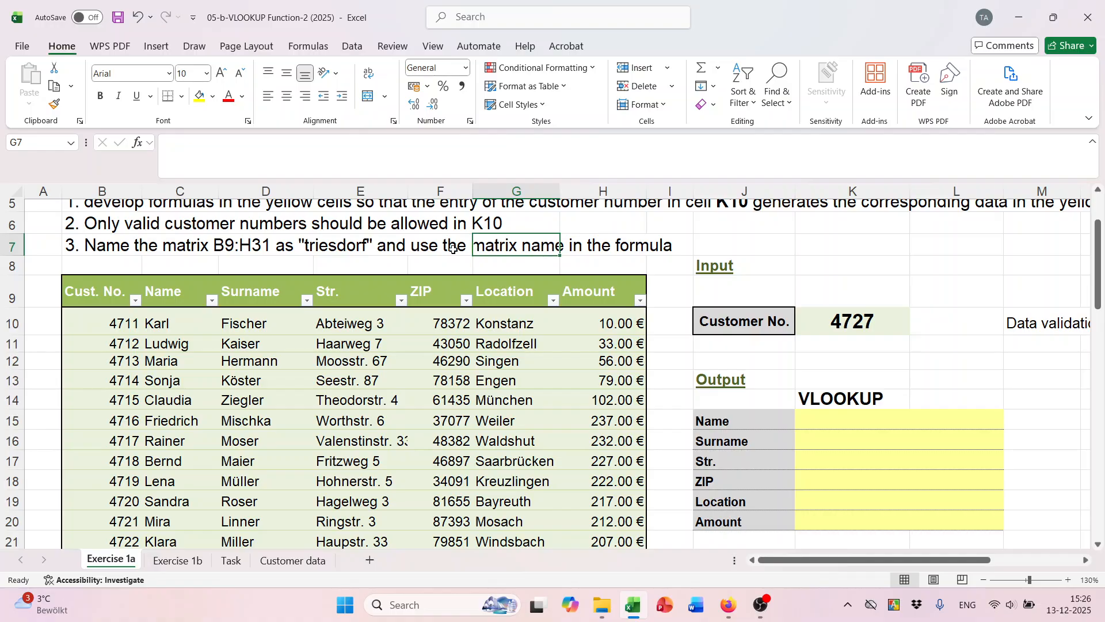
drag(108, 286, 563, 510)
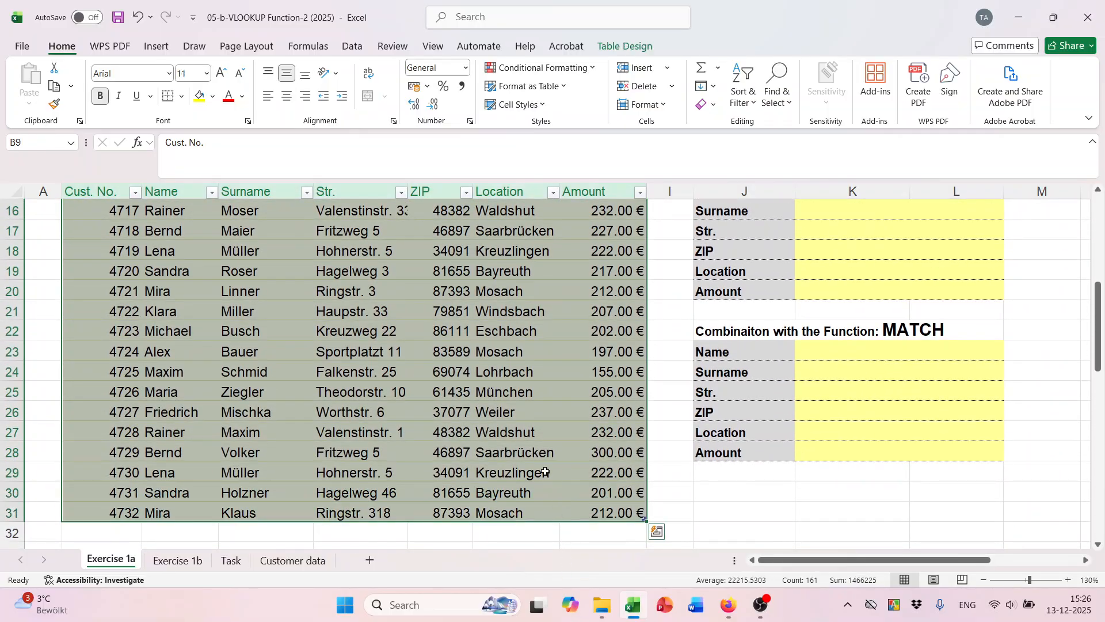
scroll(523, 452, up, 5)
click(31, 144)
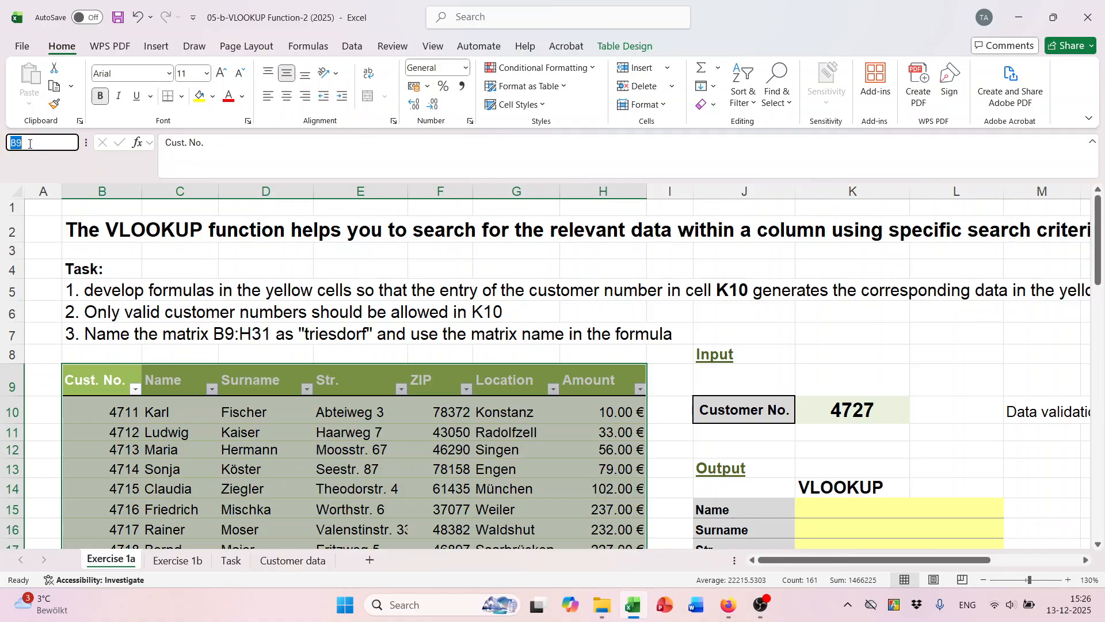
text(tri)
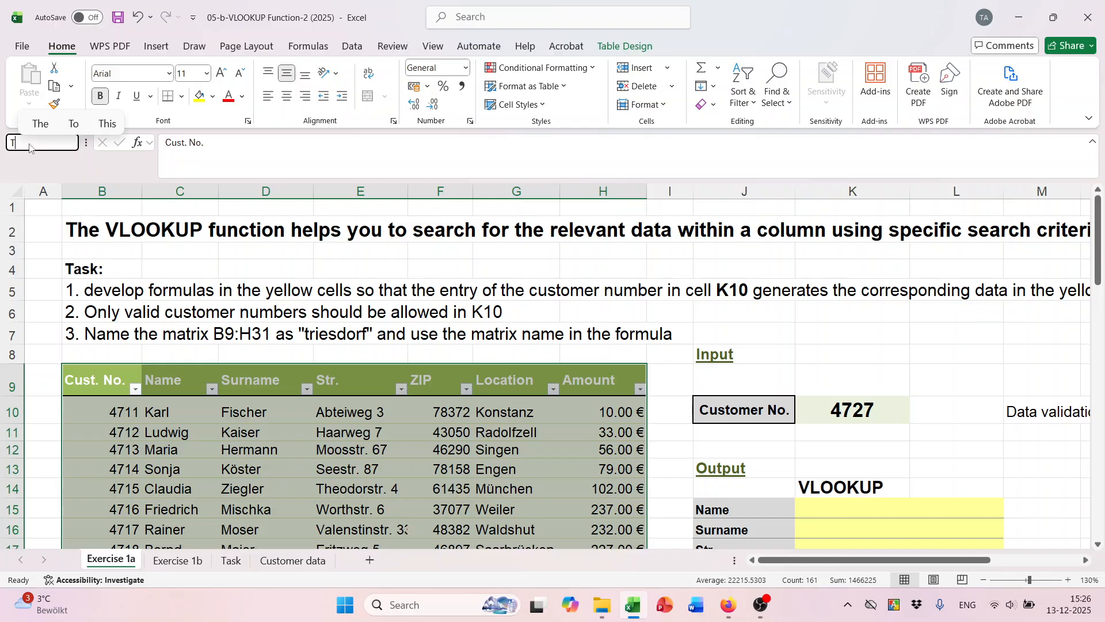
text(esdorf)
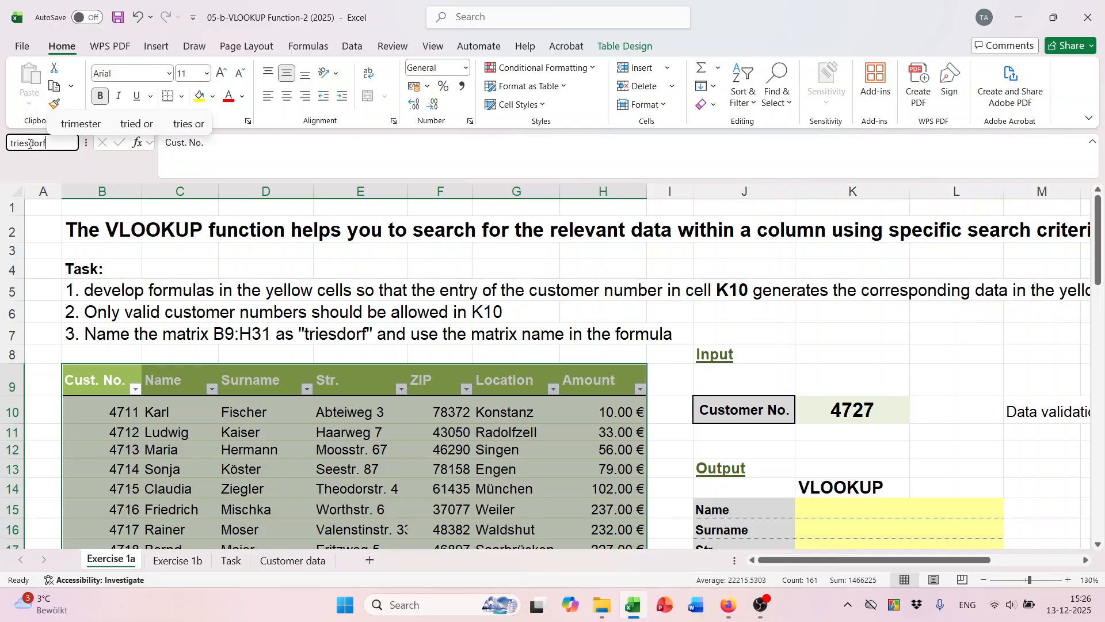
key(Return)
key(Return)
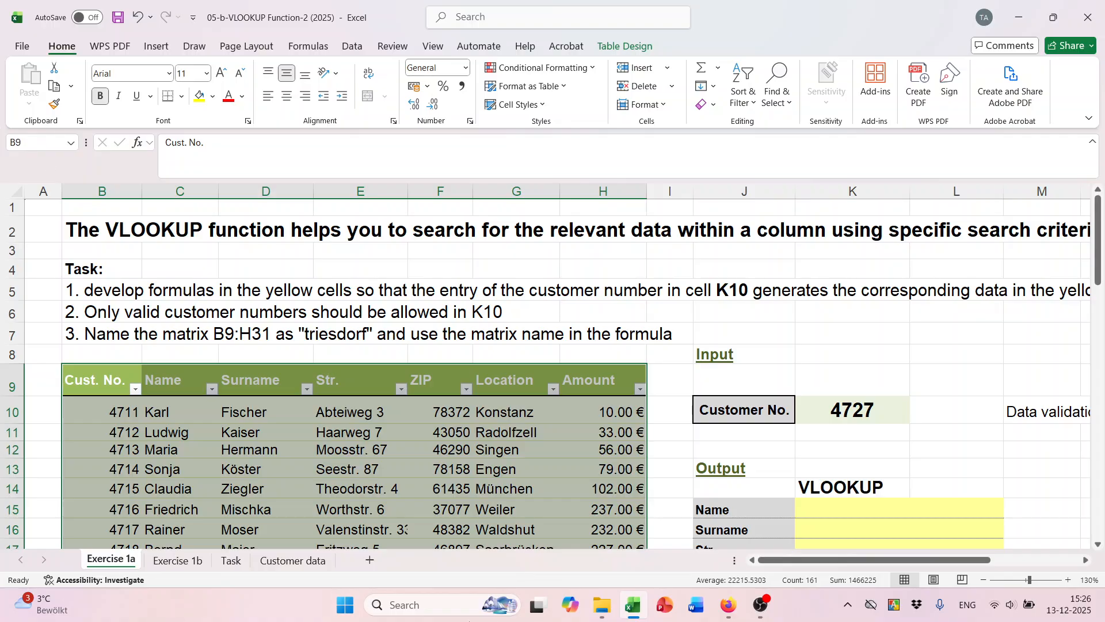
click(323, 465)
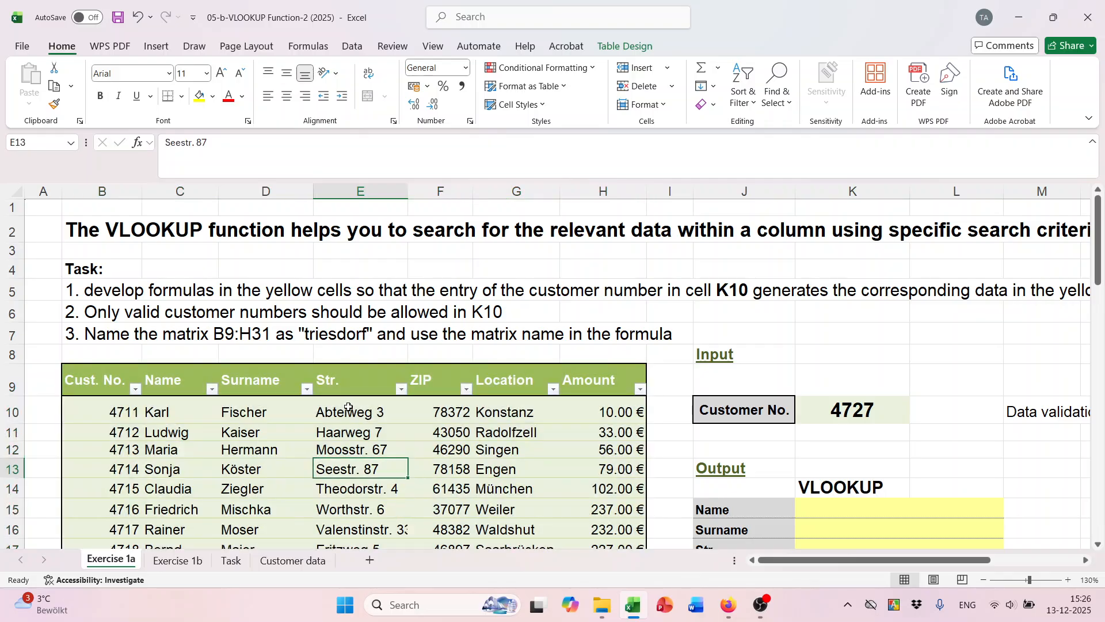
scroll(354, 409, down, 1)
click(383, 367)
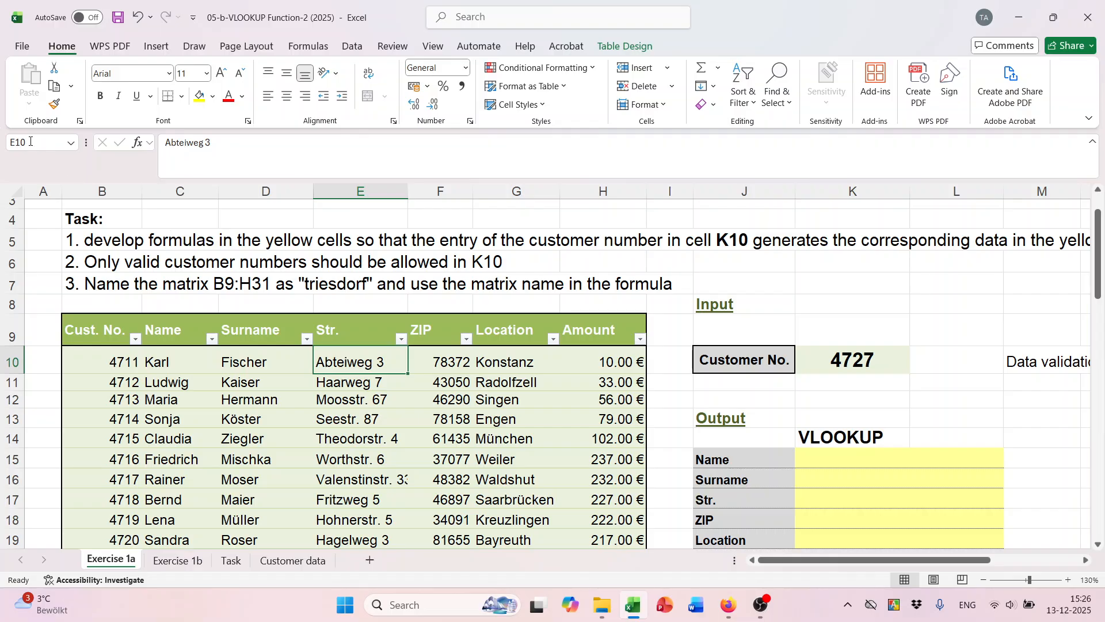
click(306, 501)
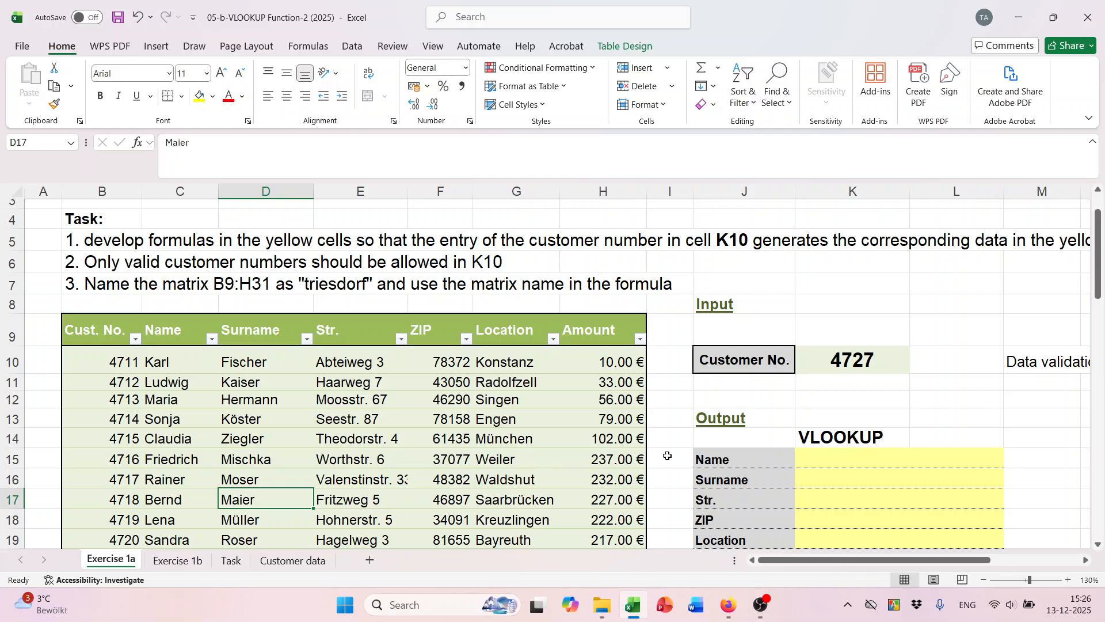
click(831, 456)
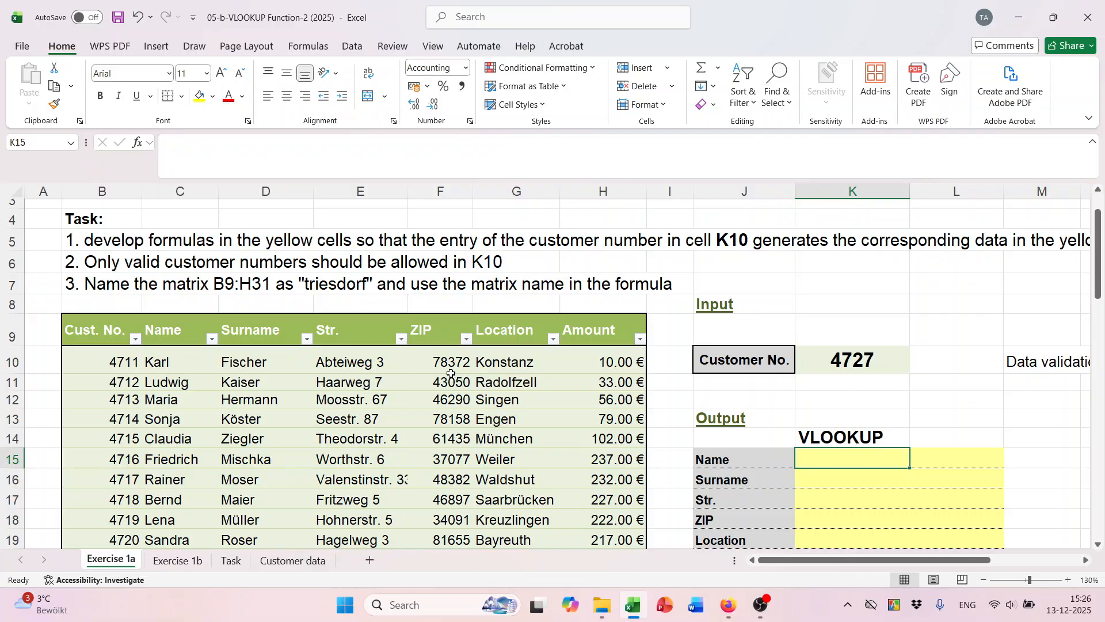
scroll(345, 362, up, 1)
scroll(851, 438, down, 2)
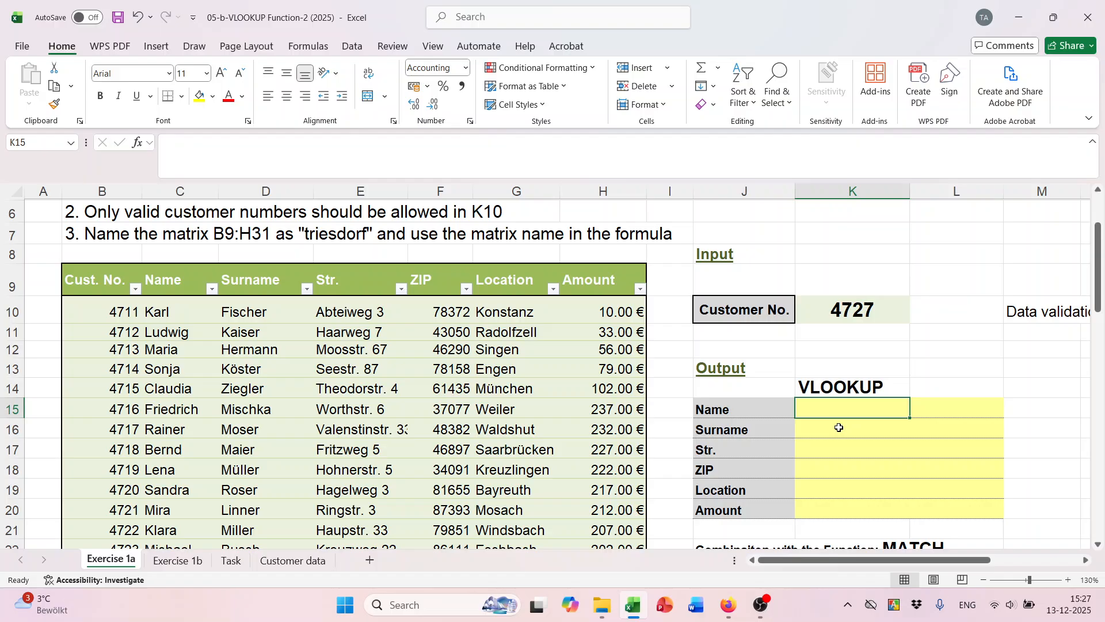
Start =VLOOKUP($K$10, in K15 with an absolute reference to the customer number.
text(=)
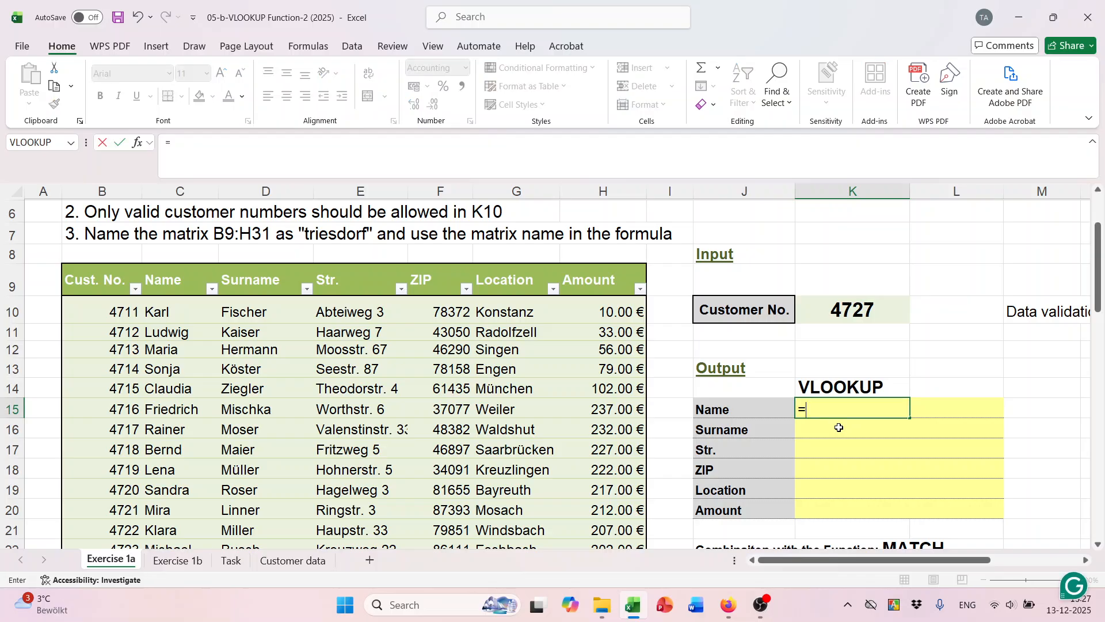
text(vl)
key(Tab)
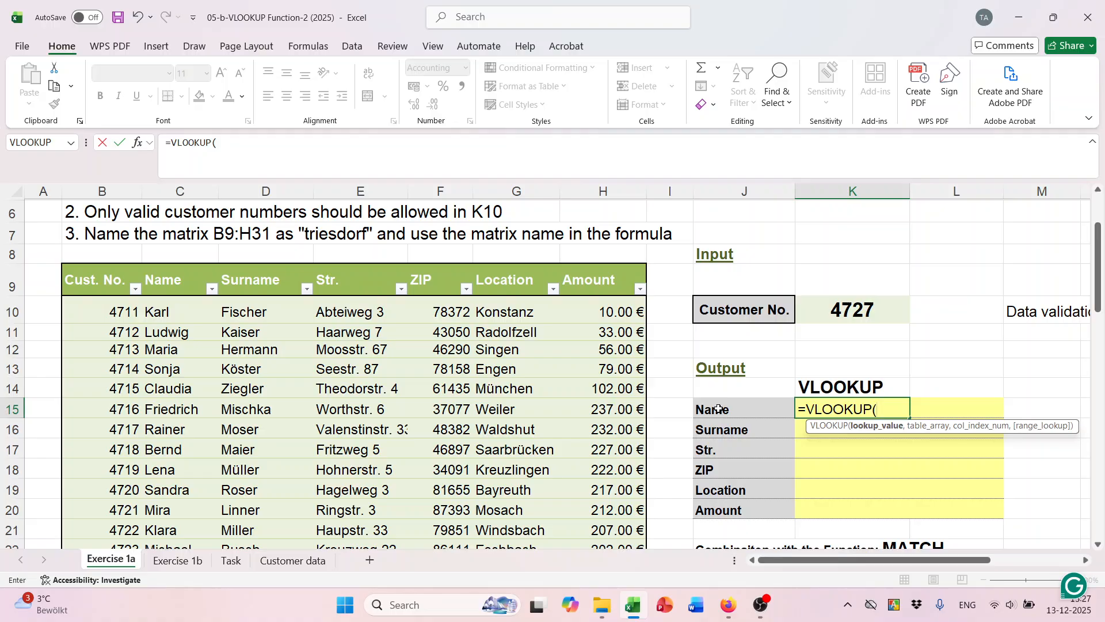
click(829, 319)
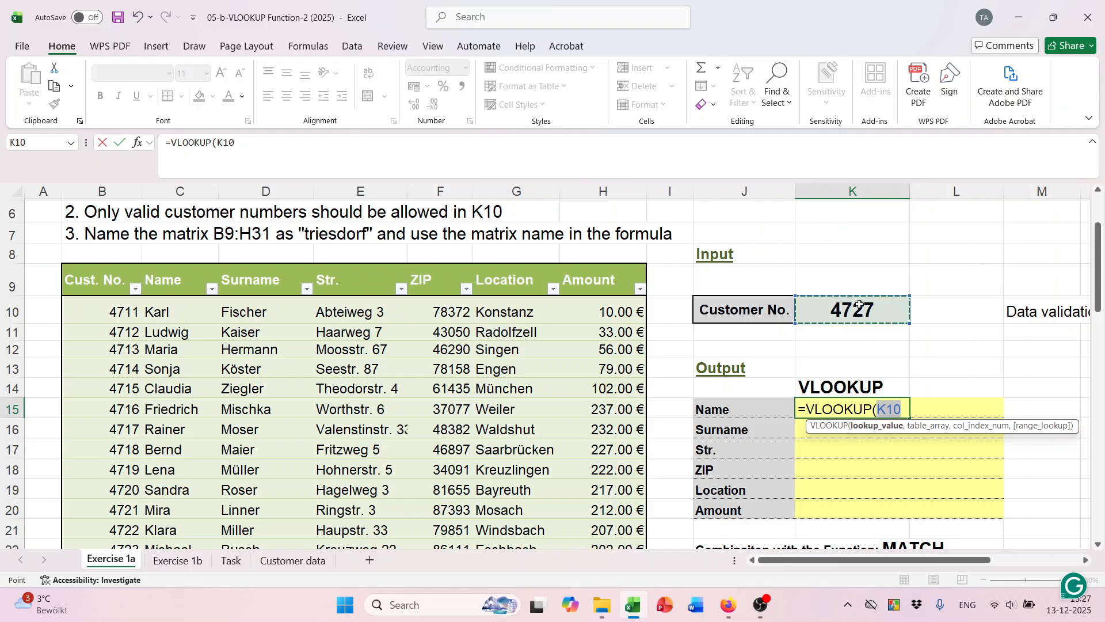
key(F4)
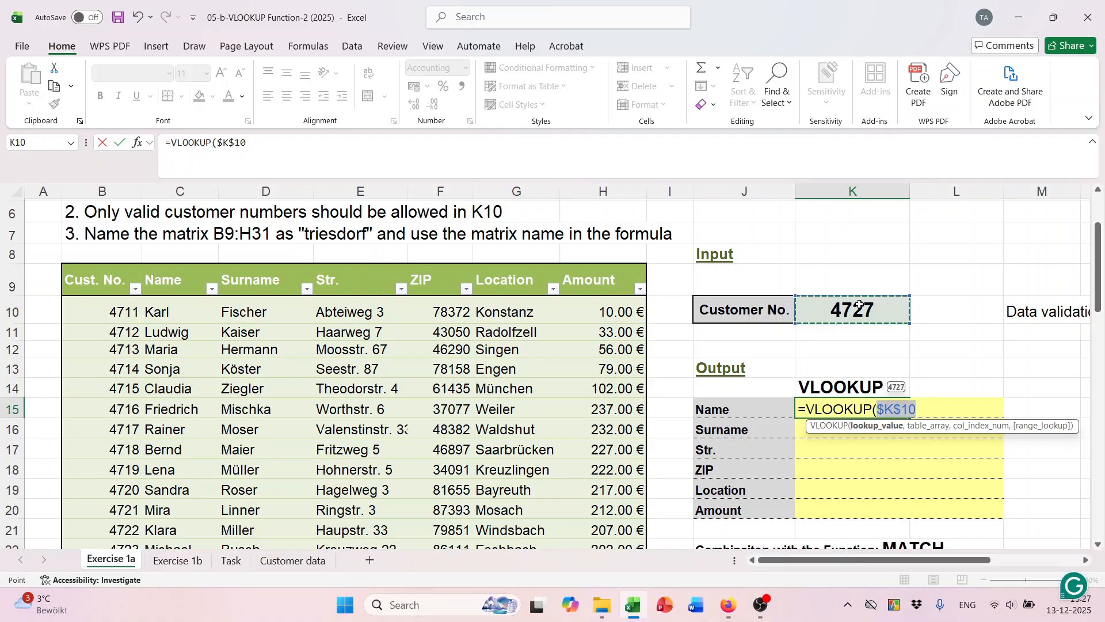
text(,)
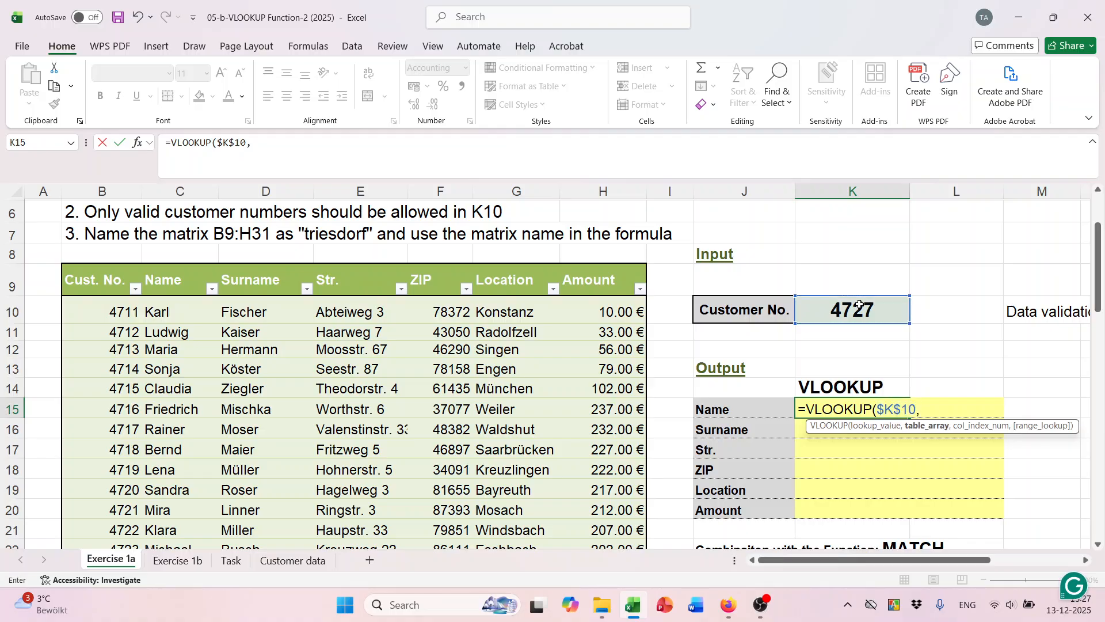
drag(106, 283, 622, 260)
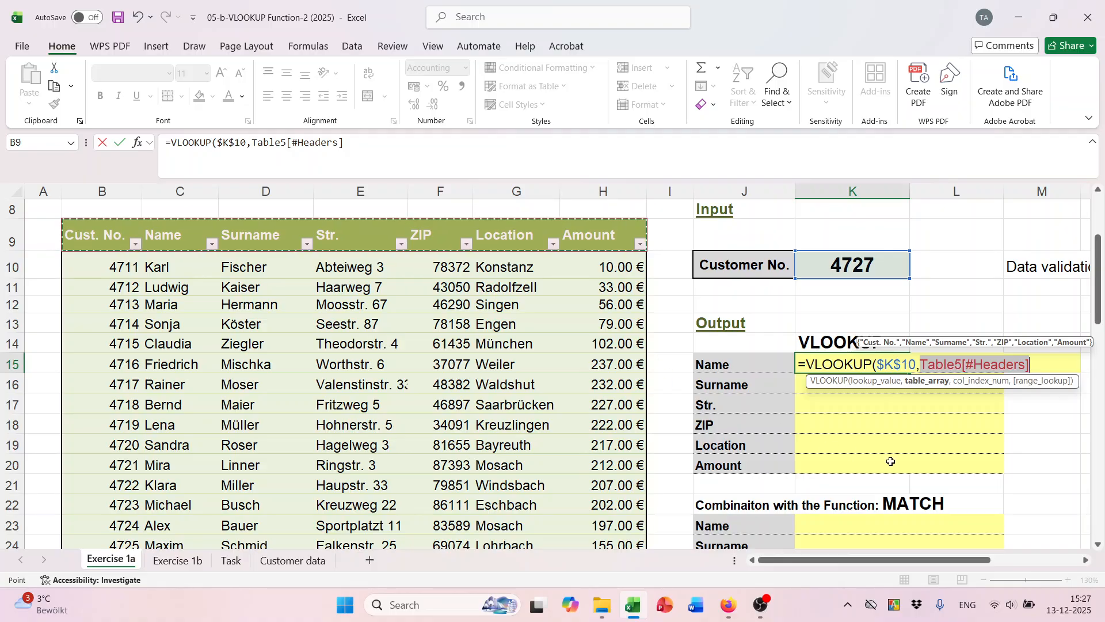
key(BackSpace)
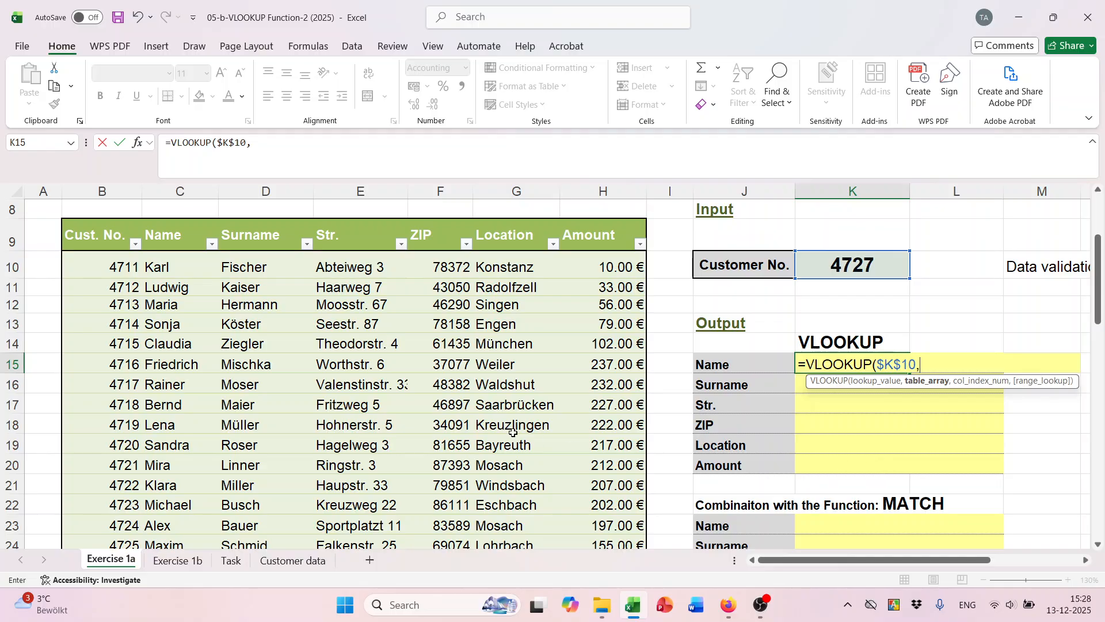
Complete K15 as =VLOOKUP($K$10,triesdorf,2,FALSE) to return the customer's first name.
scroll(440, 380, down, 3)
scroll(439, 428, up, 3)
scroll(439, 429, up, 3)
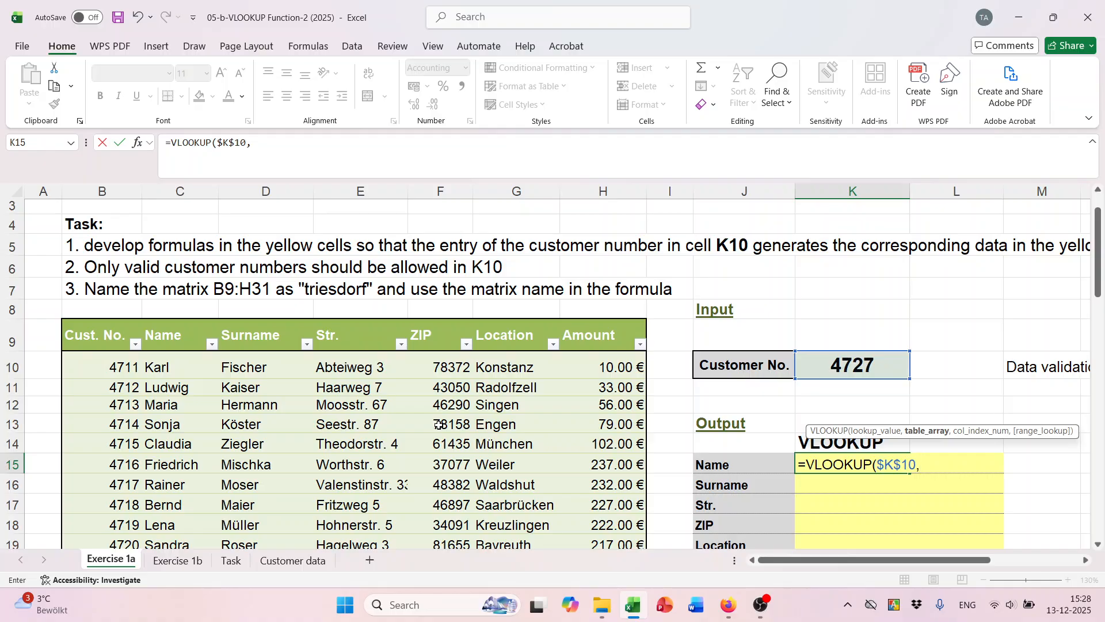
text(tri)
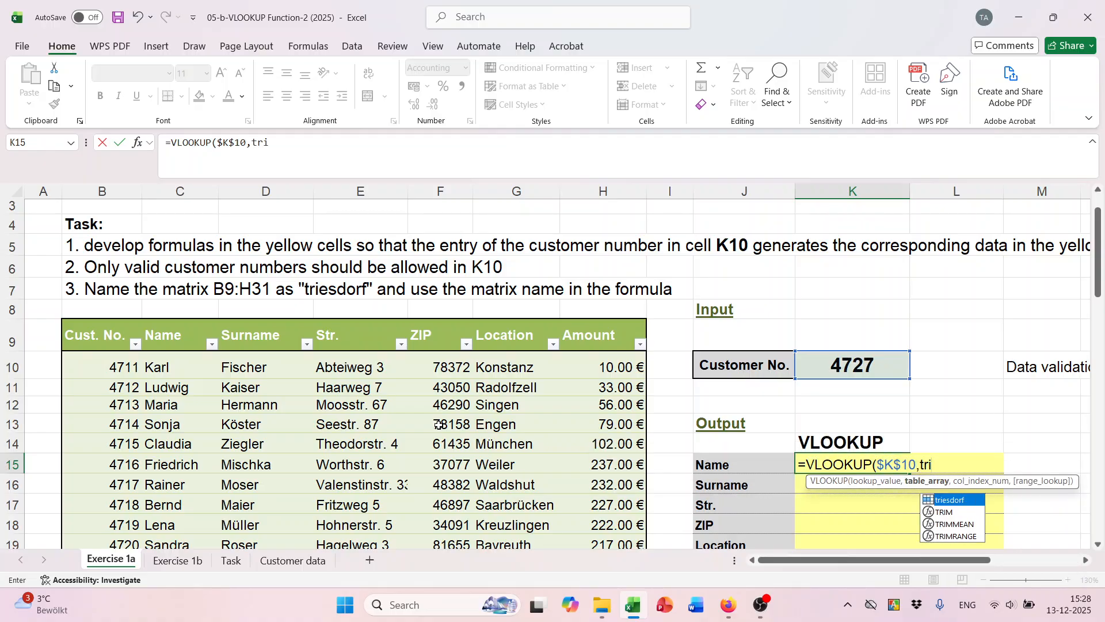
key(Tab)
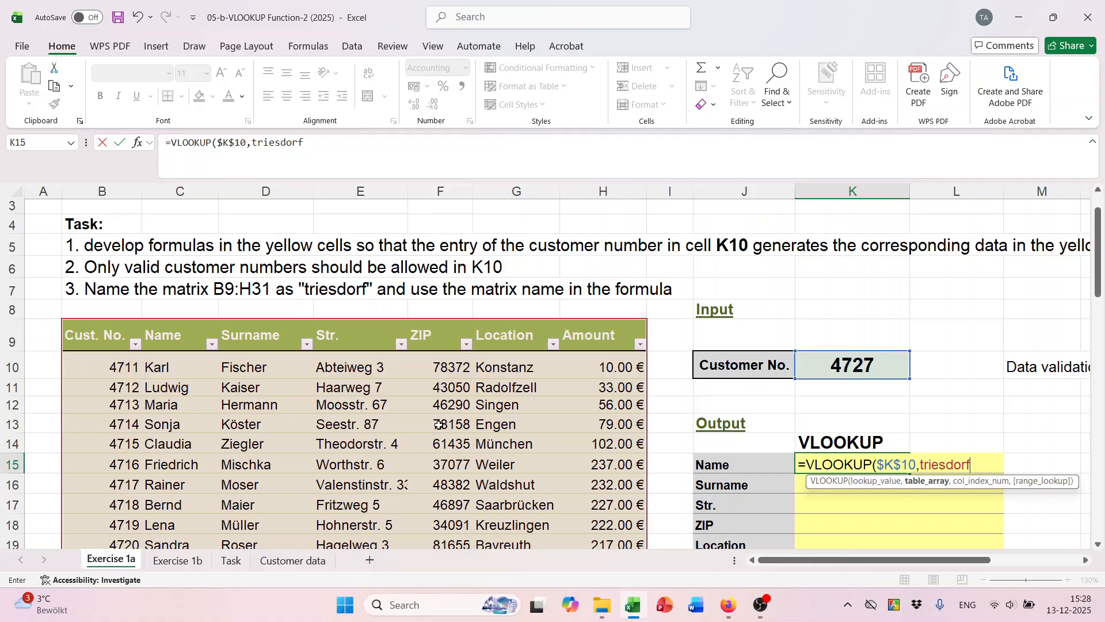
scroll(936, 392, down, 2)
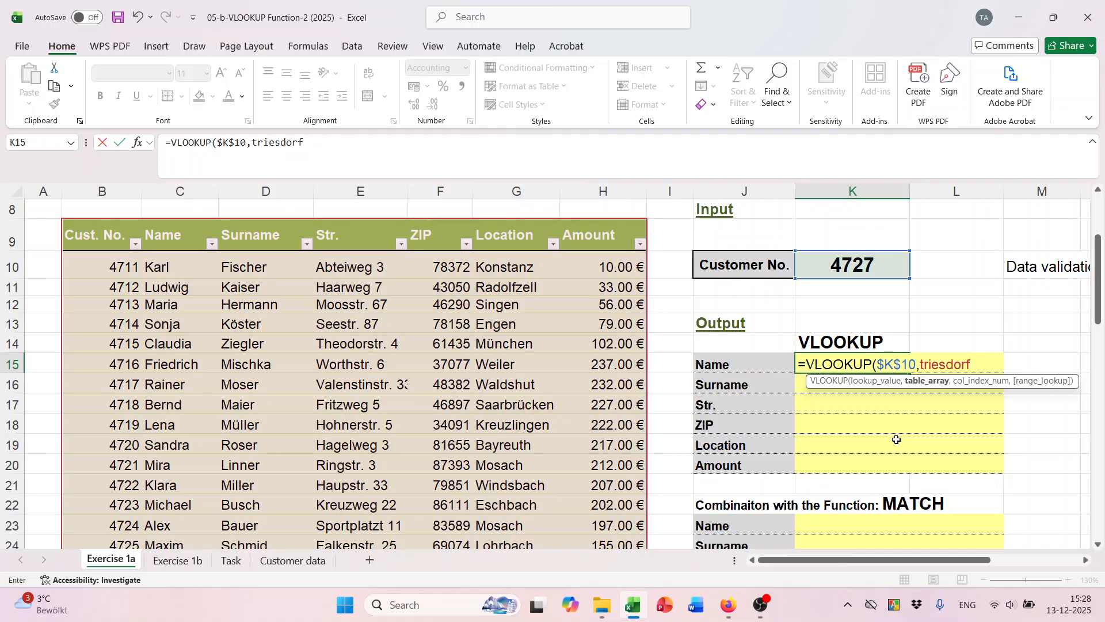
text(,2)
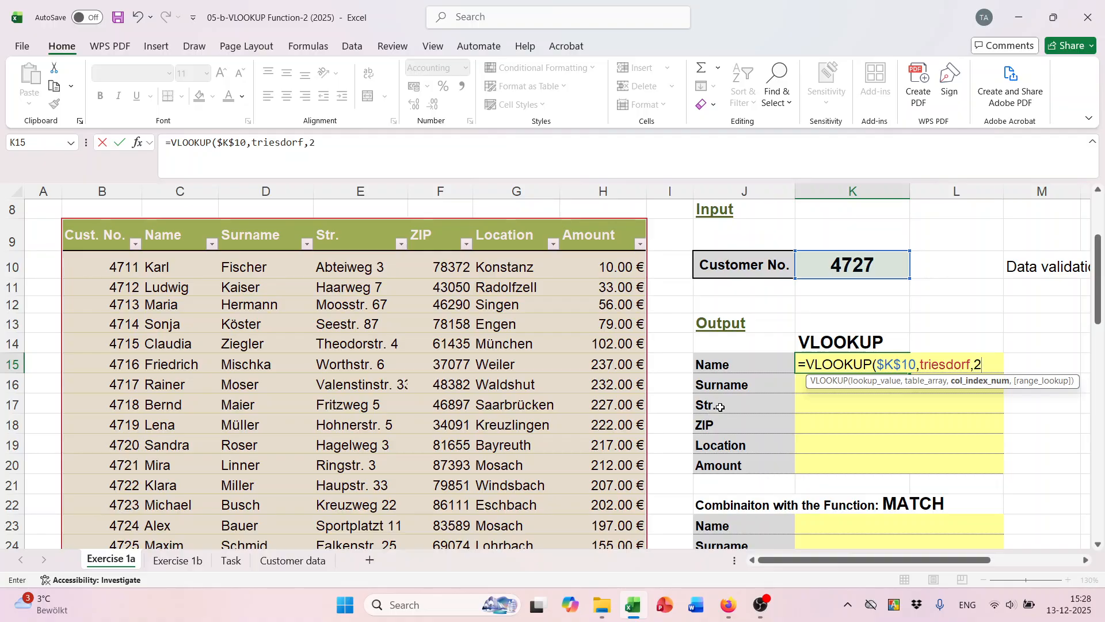
text(,)
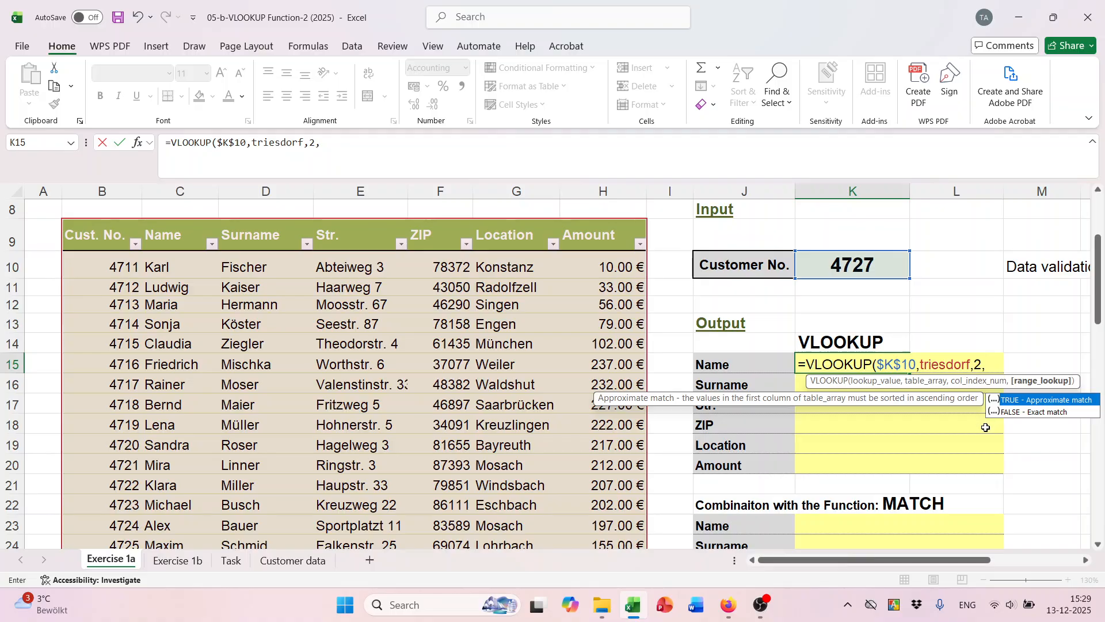
text(fa)
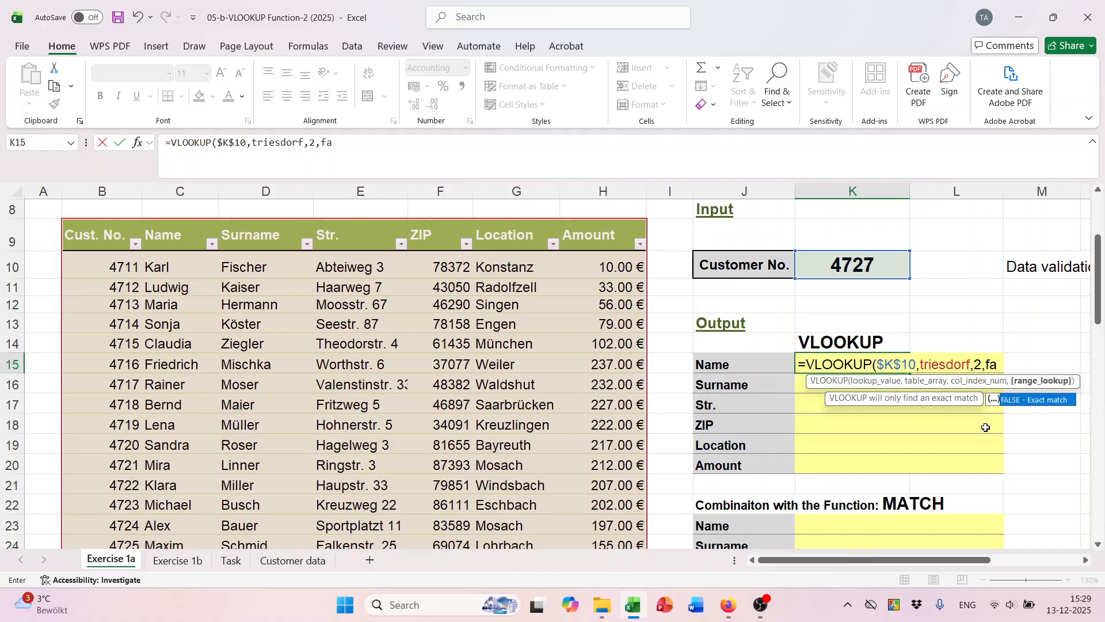
text(l)
key(Tab)
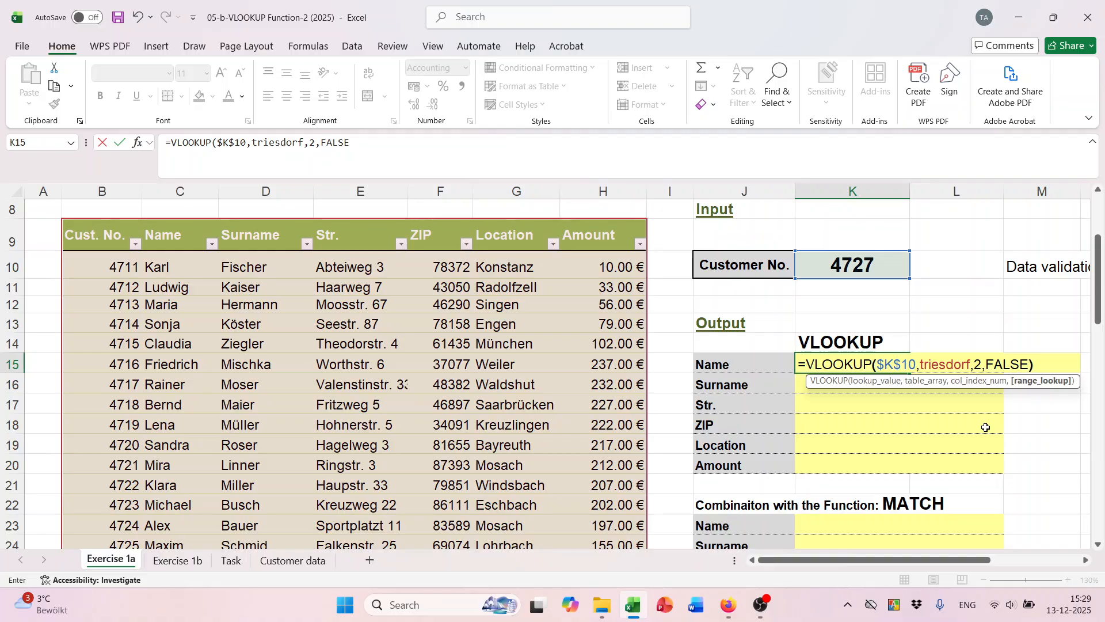
key(Return)
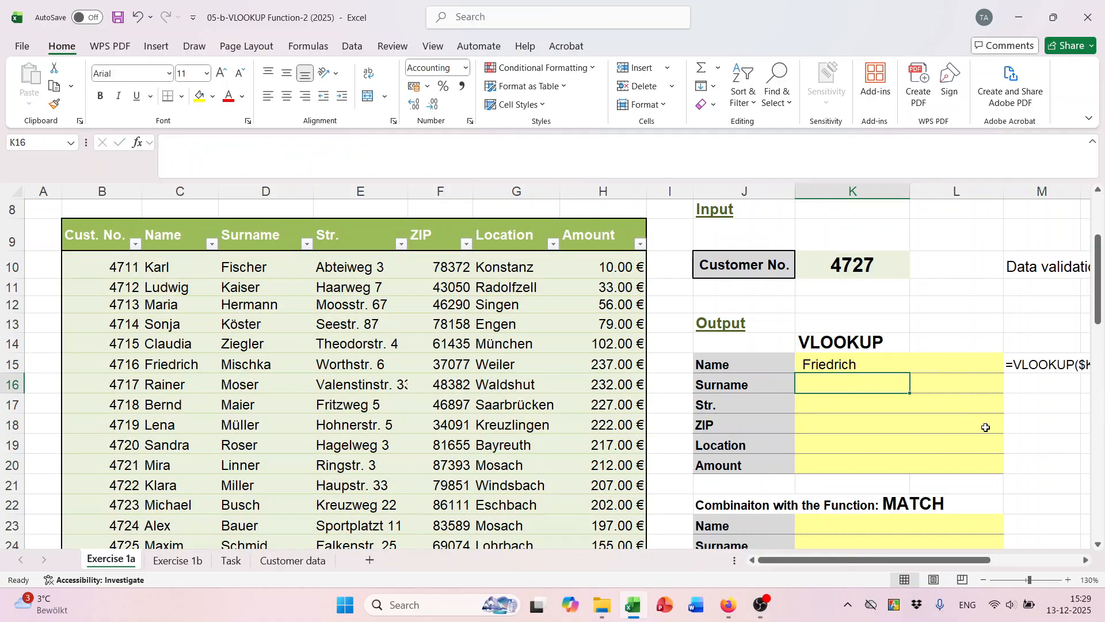
Fill the K15 formula down to K20 and change K16's column index to 3 for Surname.
click(861, 363)
drag(909, 373, 909, 467)
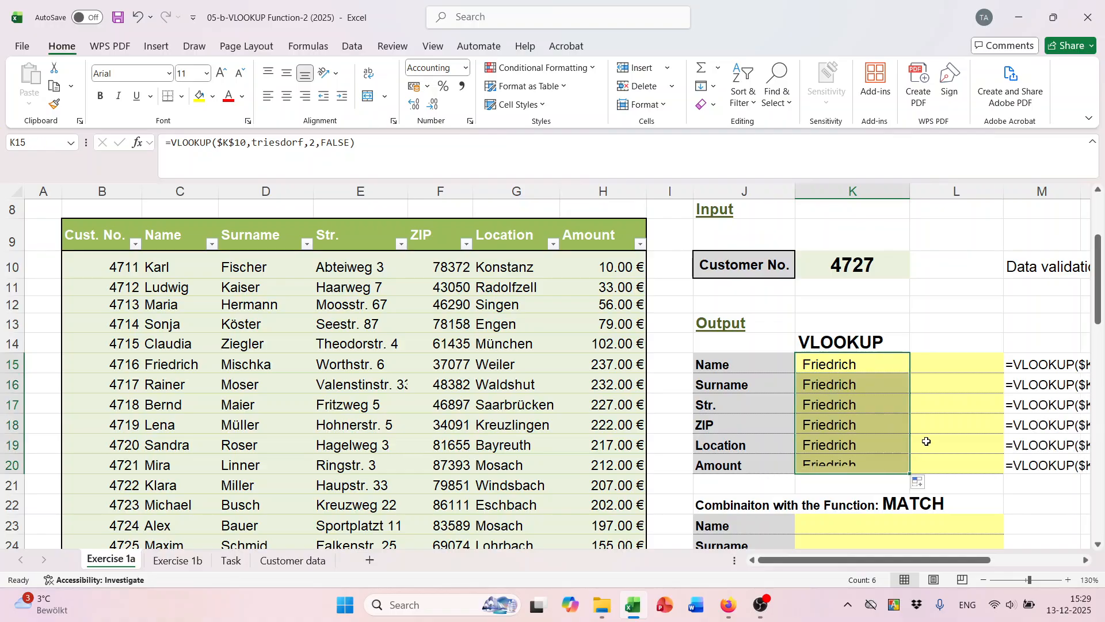
scroll(919, 431, down, 1)
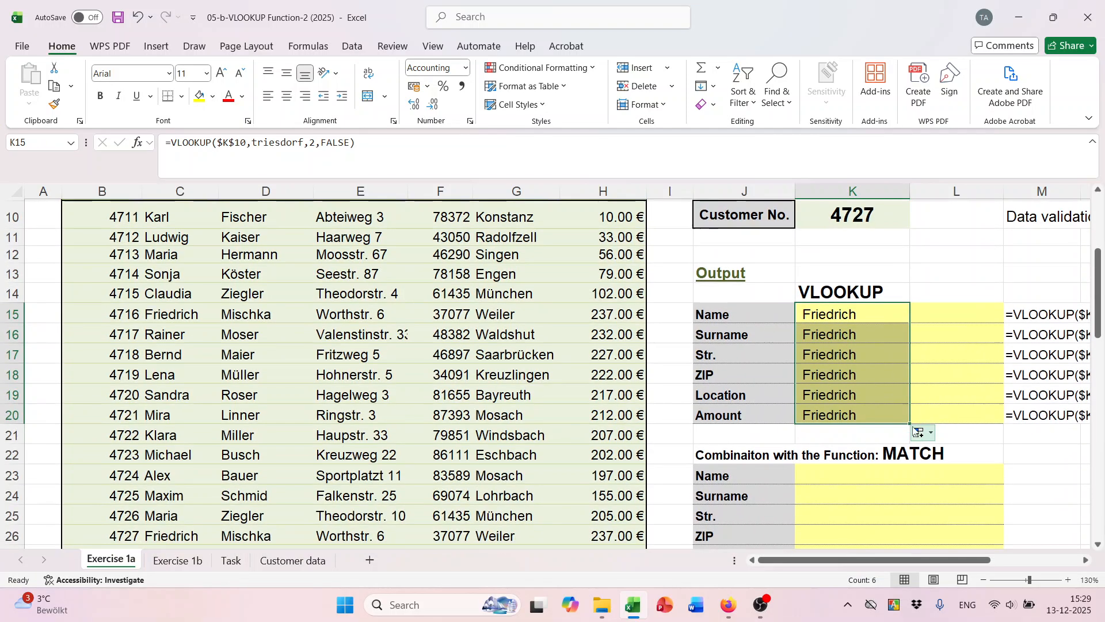
double_click(828, 335)
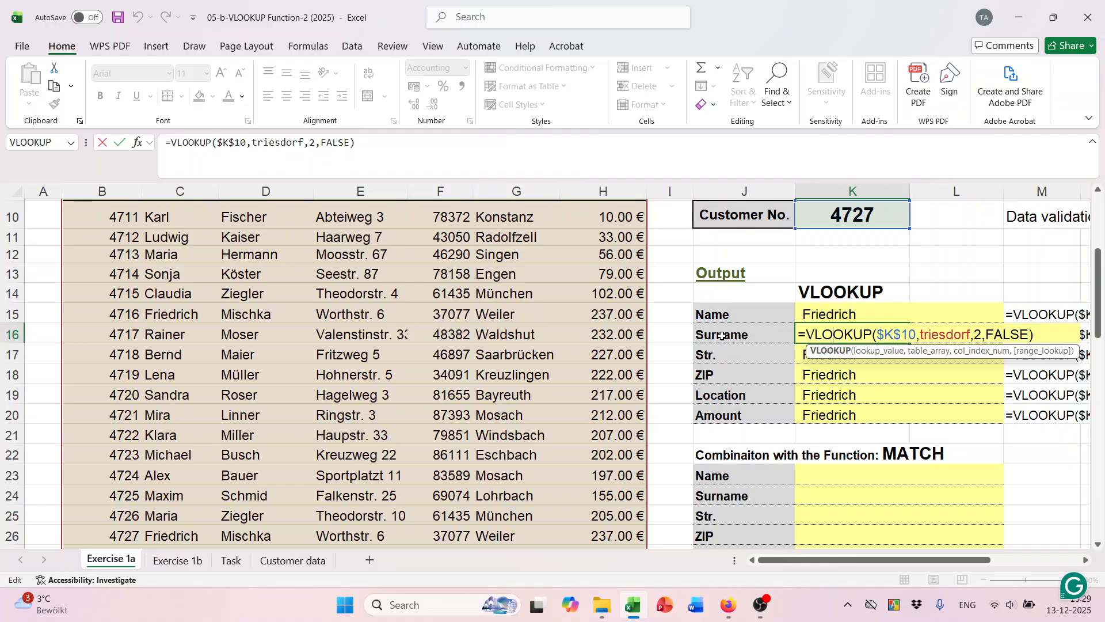
scroll(518, 323, up, 2)
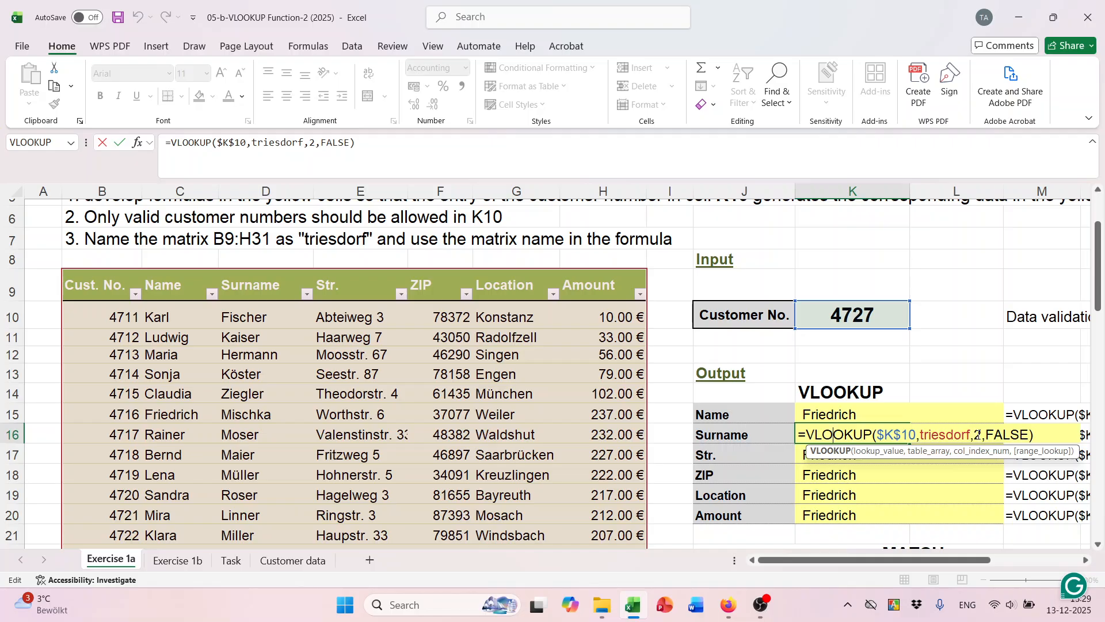
scroll(982, 435, down, 2)
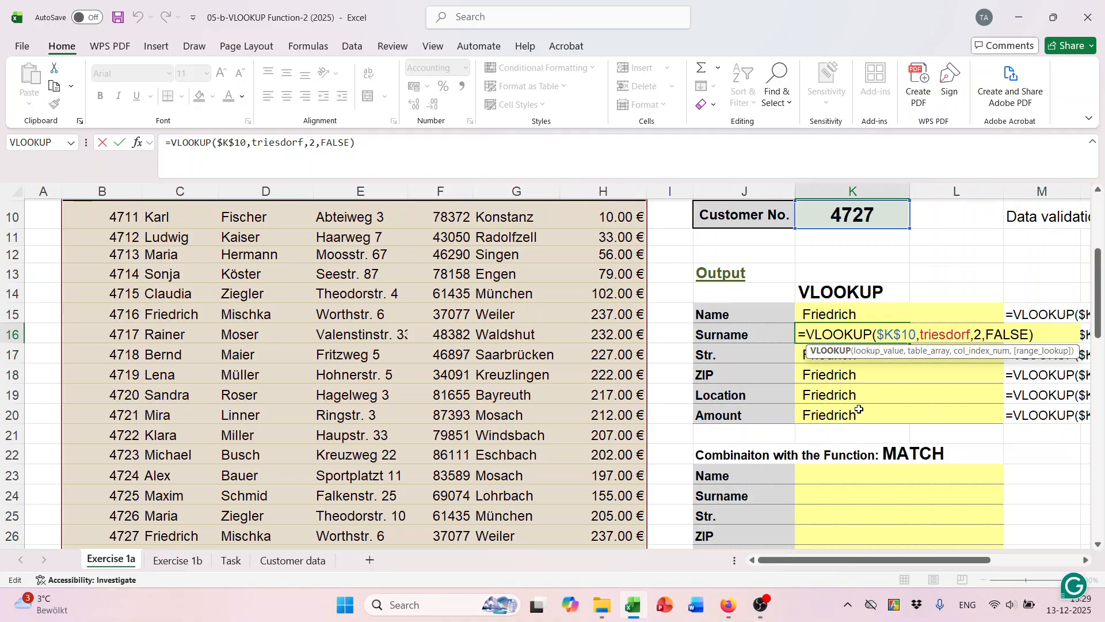
click(981, 336)
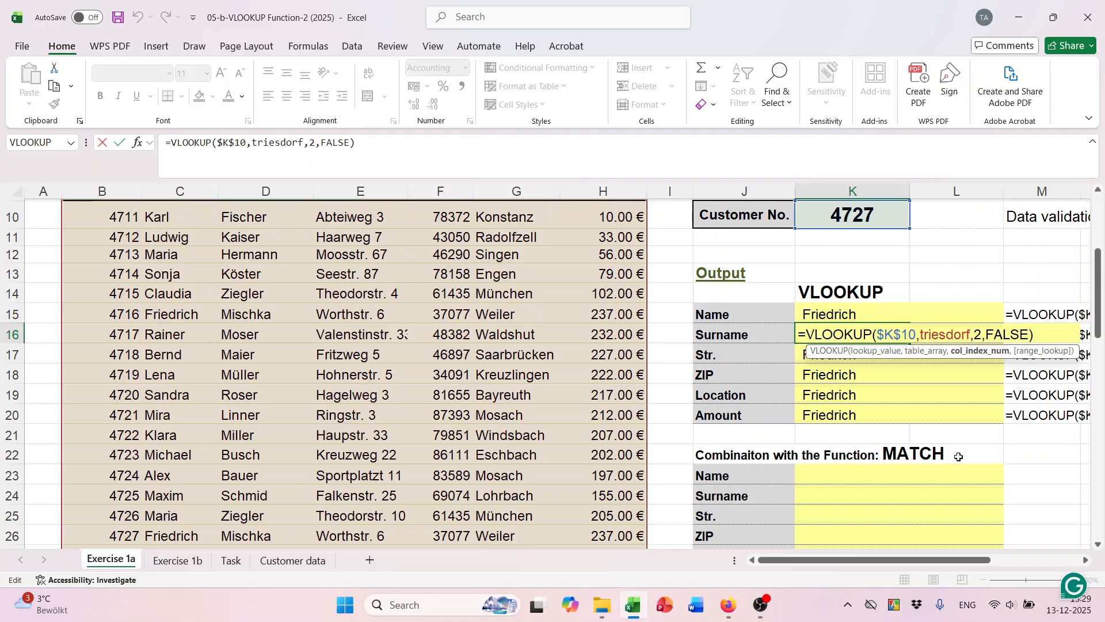
key(BackSpace)
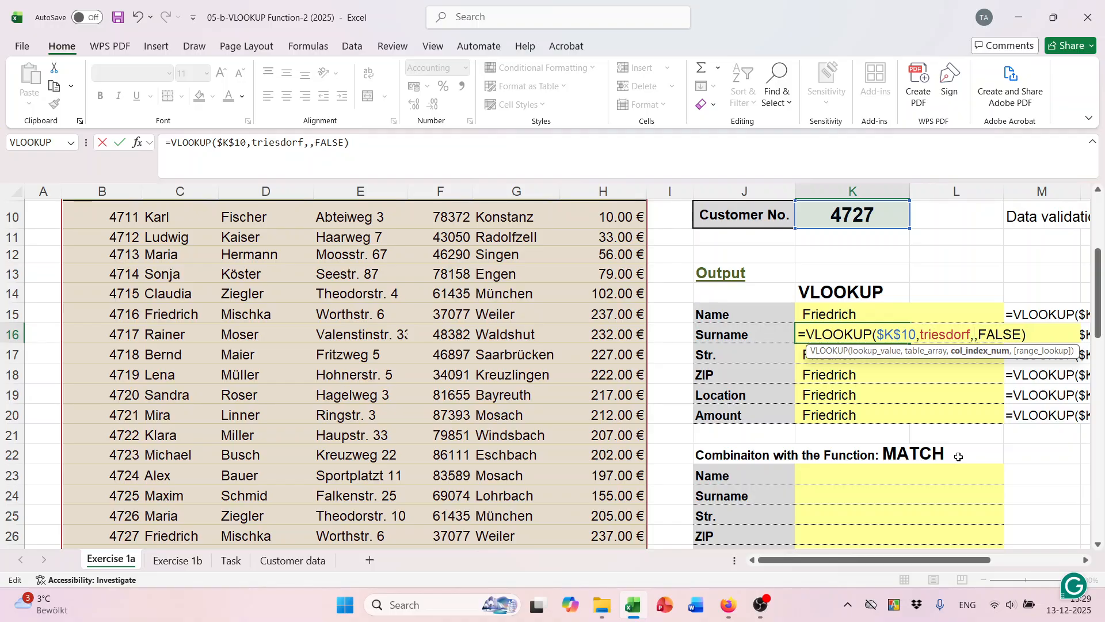
scroll(959, 456, up, 1)
text(3)
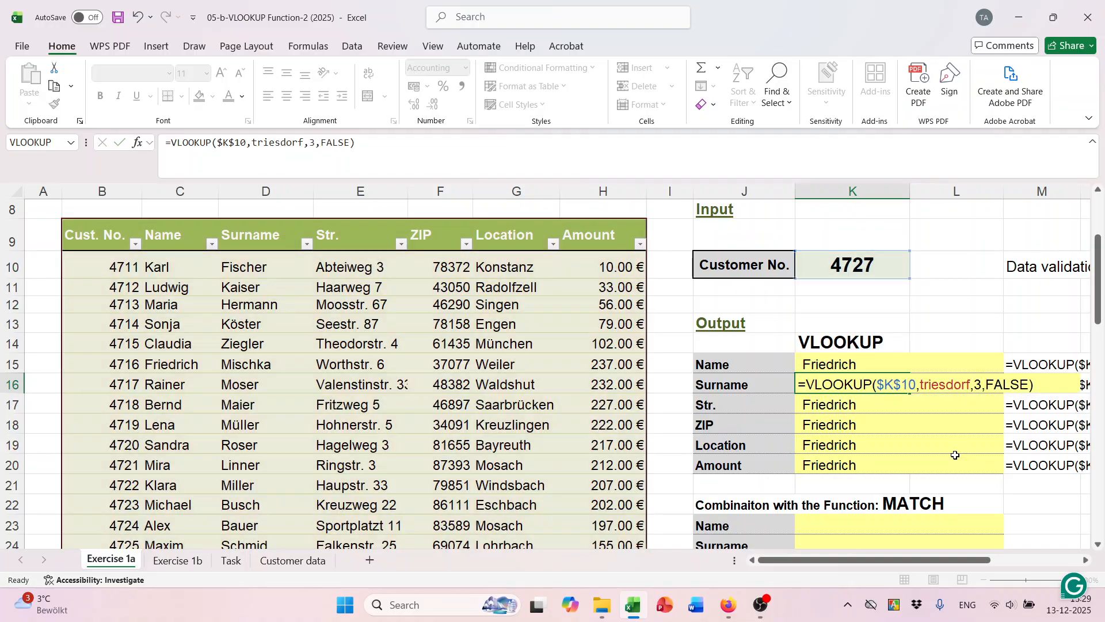
key(Return)
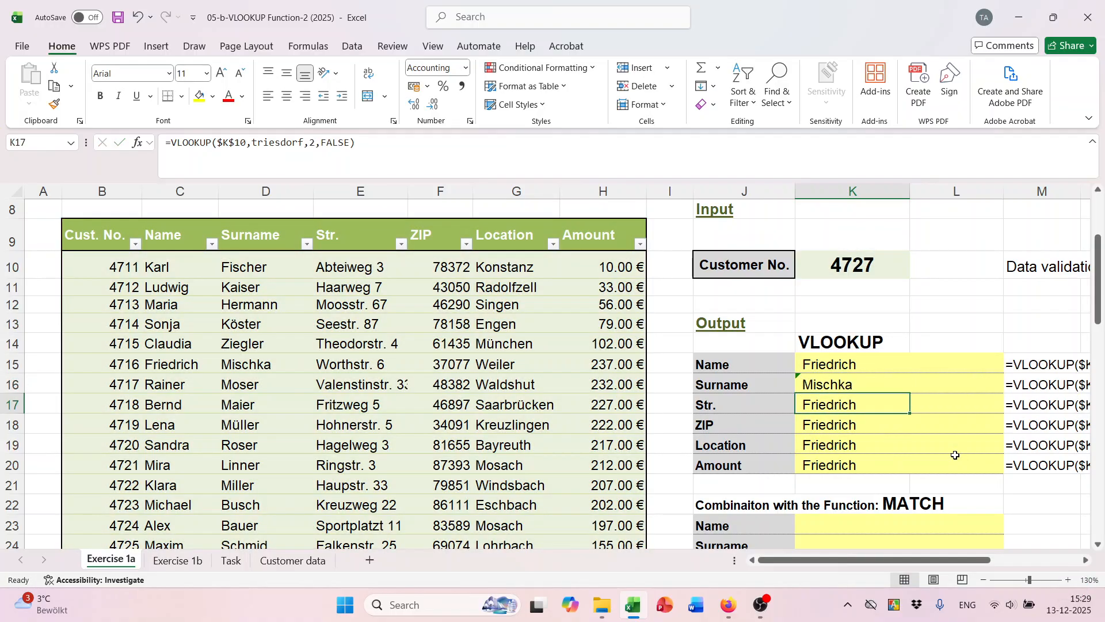
Change the column index to 4 in K17 (Str.) and 5 in K18 (ZIP).
double_click(847, 403)
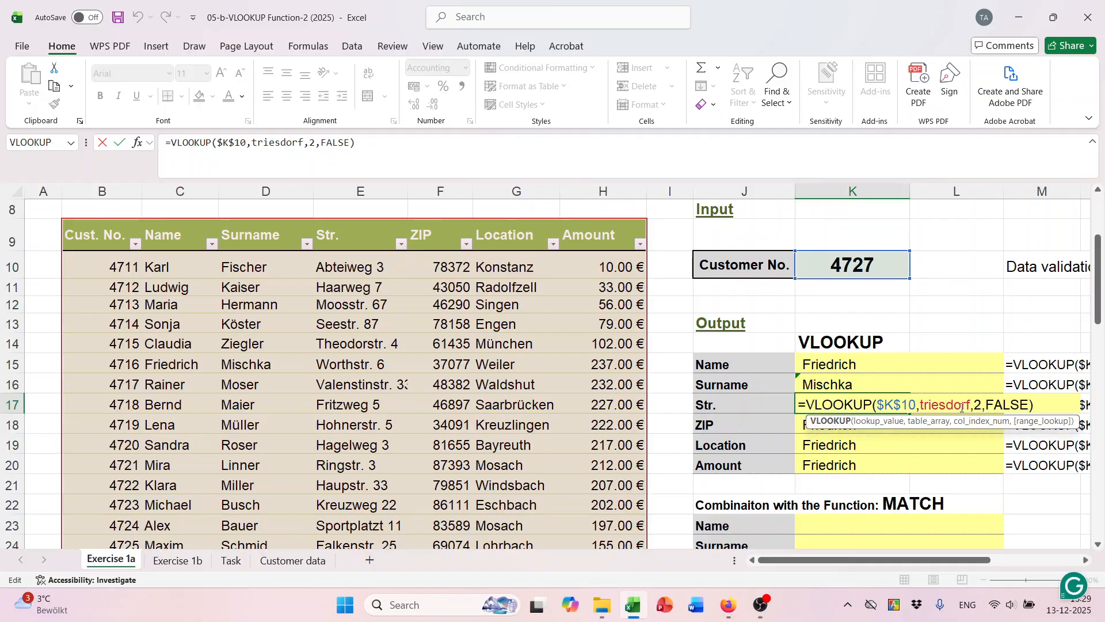
click(981, 405)
key(BackSpace)
text(4)
key(Return)
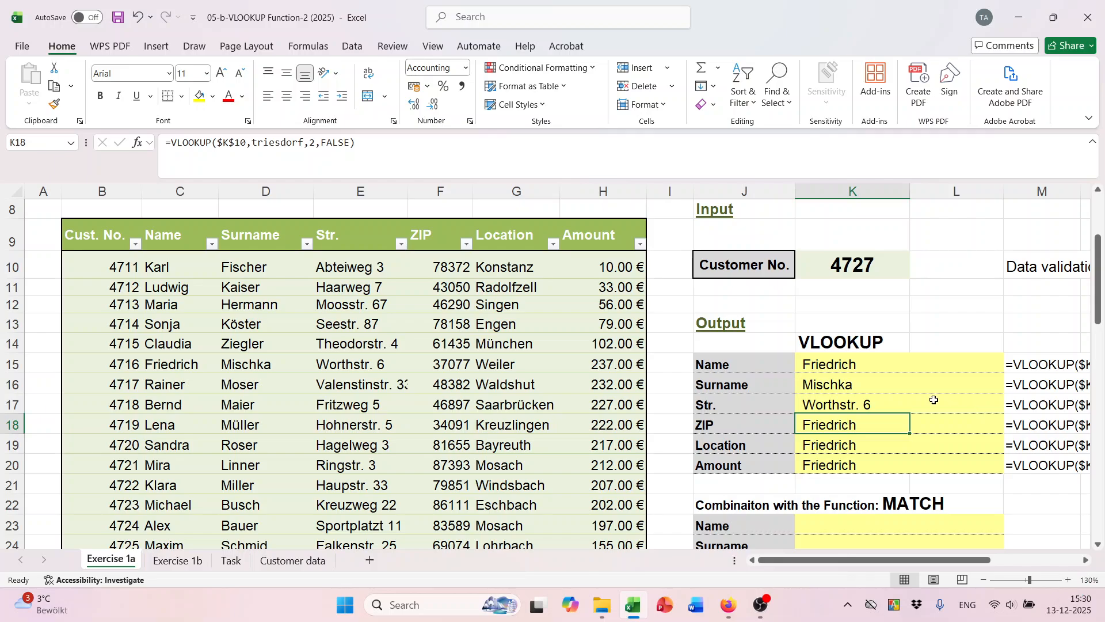
double_click(844, 424)
click(981, 424)
key(BackSpace)
text(5)
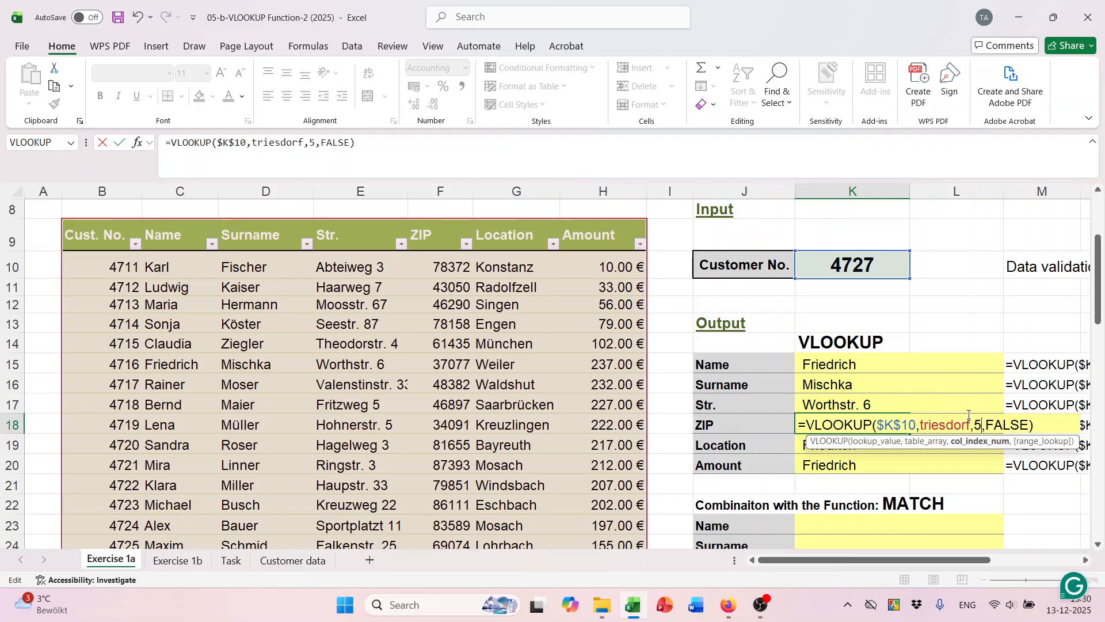
key(Return)
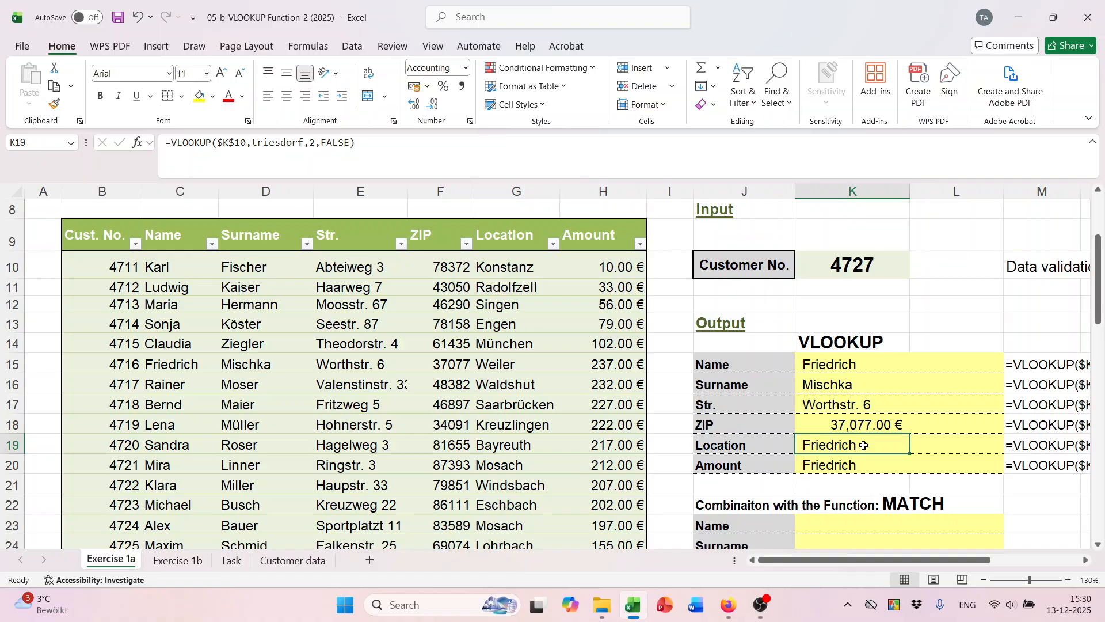
Change the column index to 6 in K19 (Location) and 7 in K20 (Amount, 237.00 €).
double_click(864, 445)
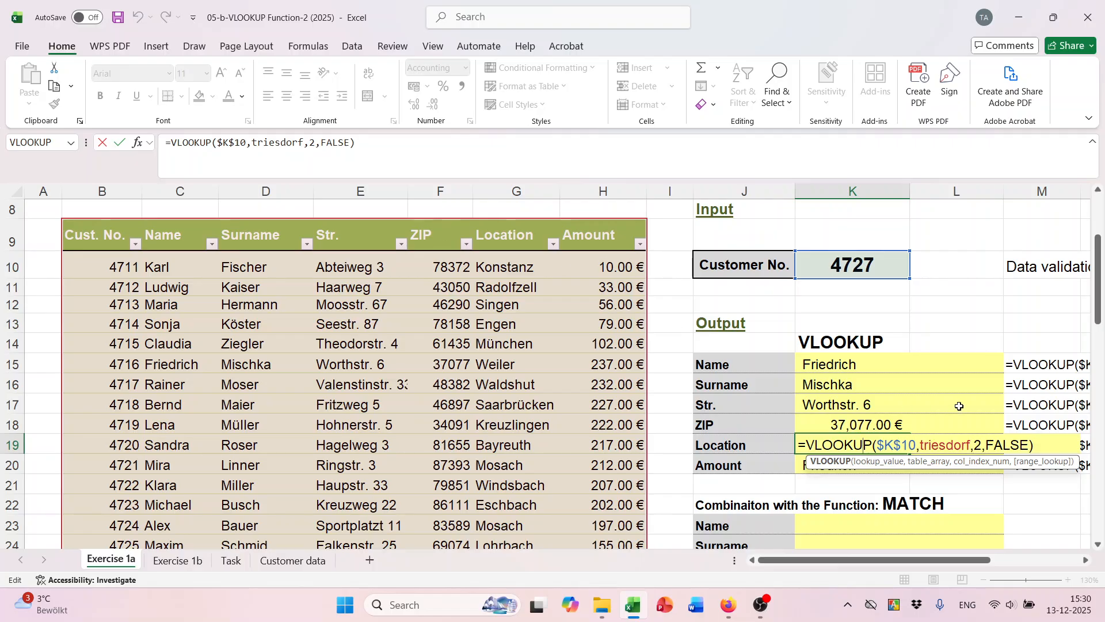
click(986, 444)
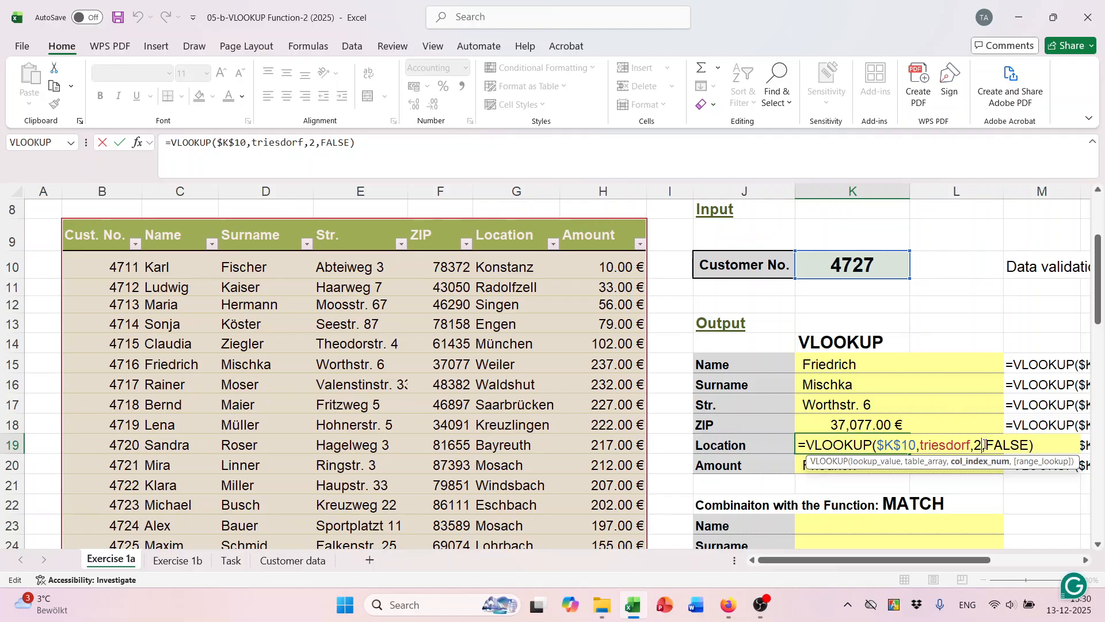
key(BackSpace)
text(6)
key(Return)
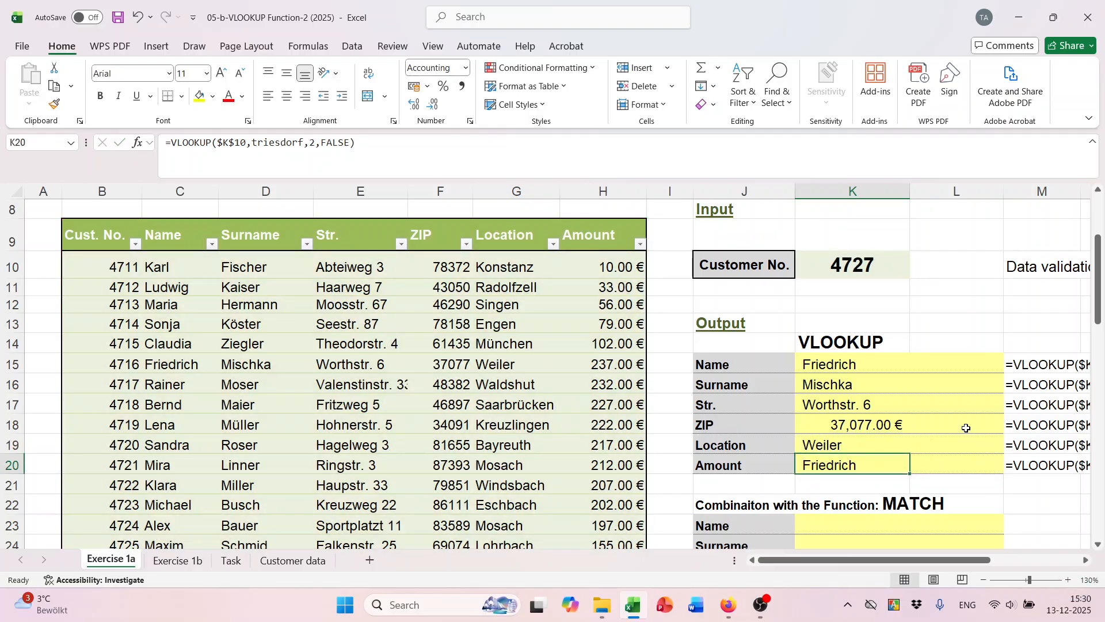
double_click(859, 465)
click(984, 466)
key(BackSpace)
text(7)
key(Return)
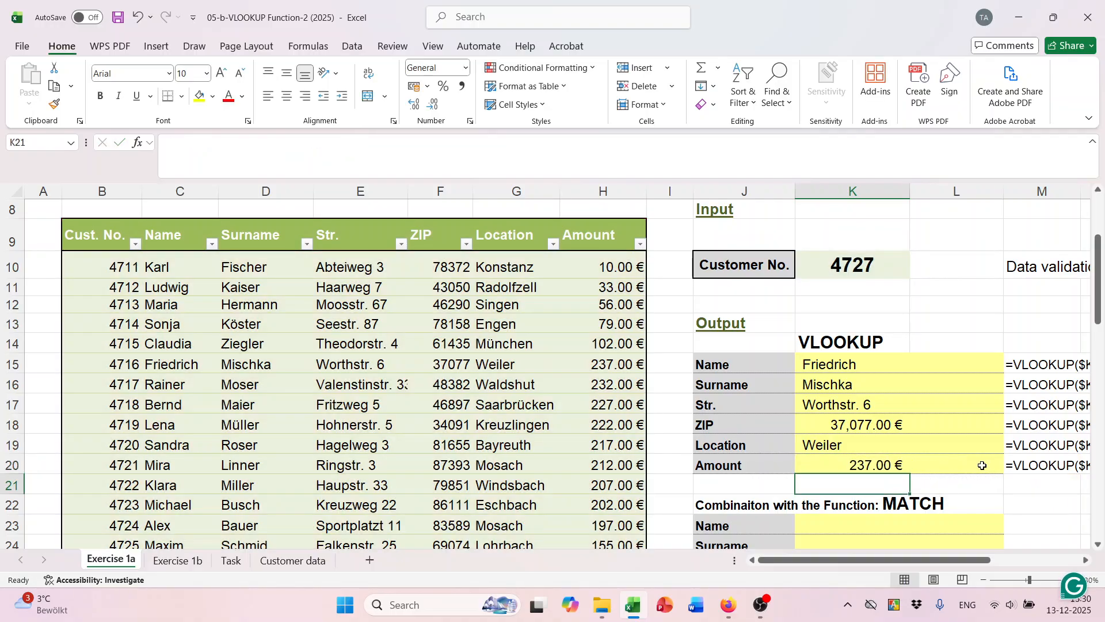
click(876, 423)
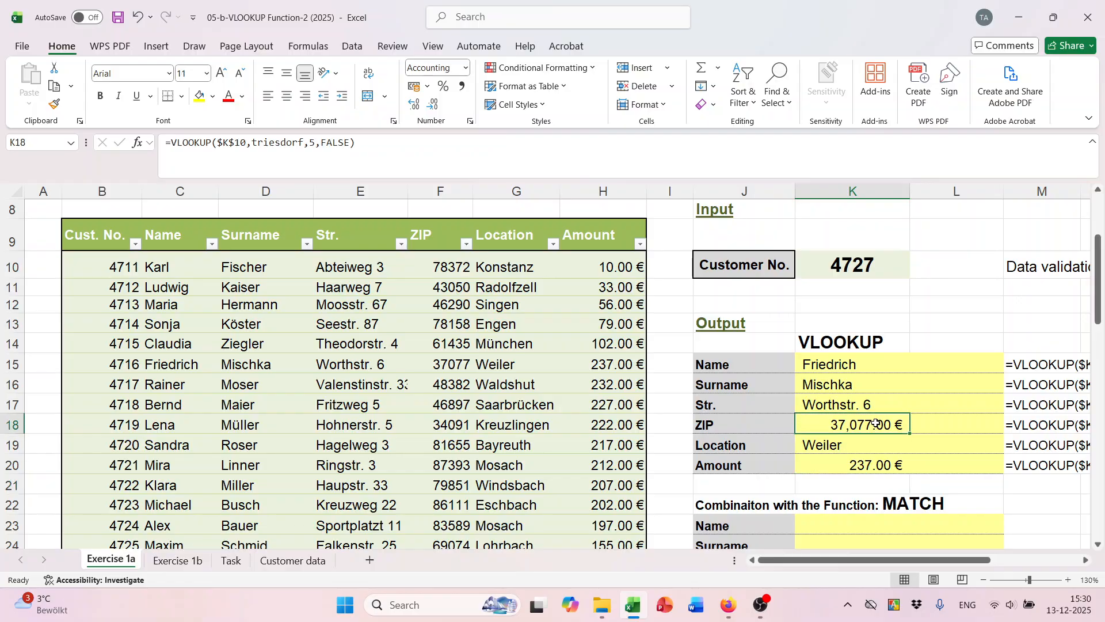
Format the ZIP cell K18 as General and save the workbook.
click(466, 68)
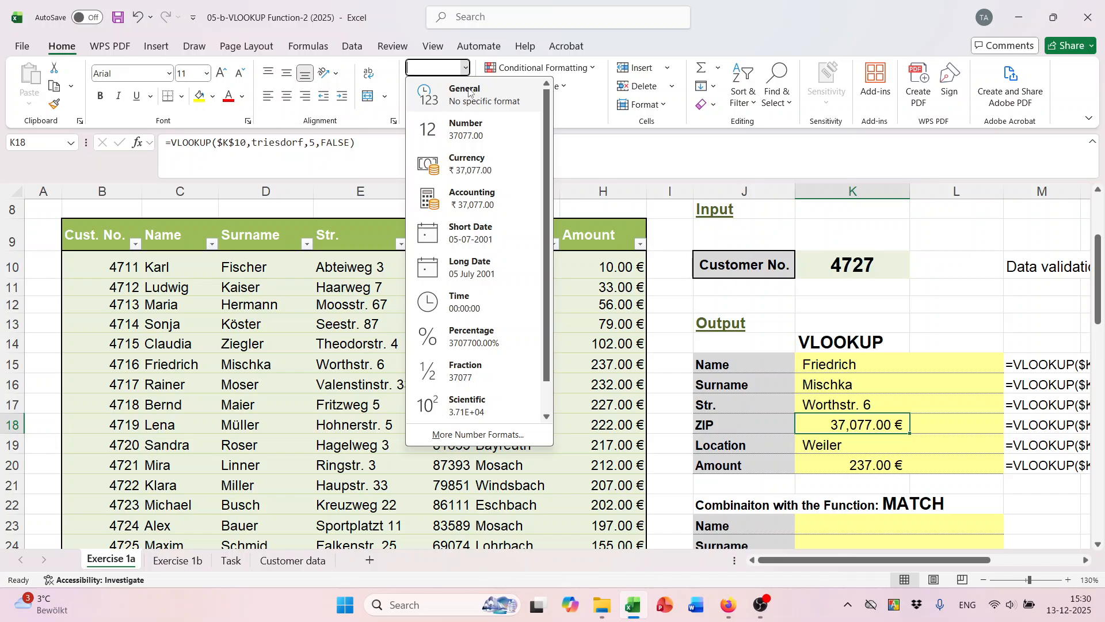
click(470, 92)
click(865, 385)
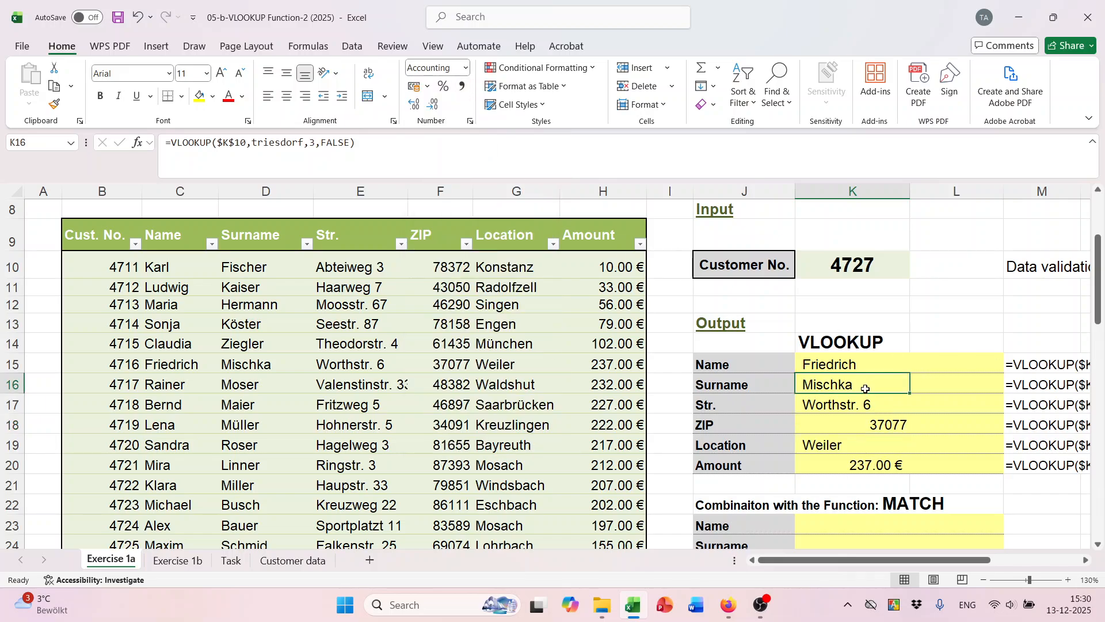
scroll(864, 403, down, 1)
scroll(838, 412, up, 2)
key(ctrl+s)
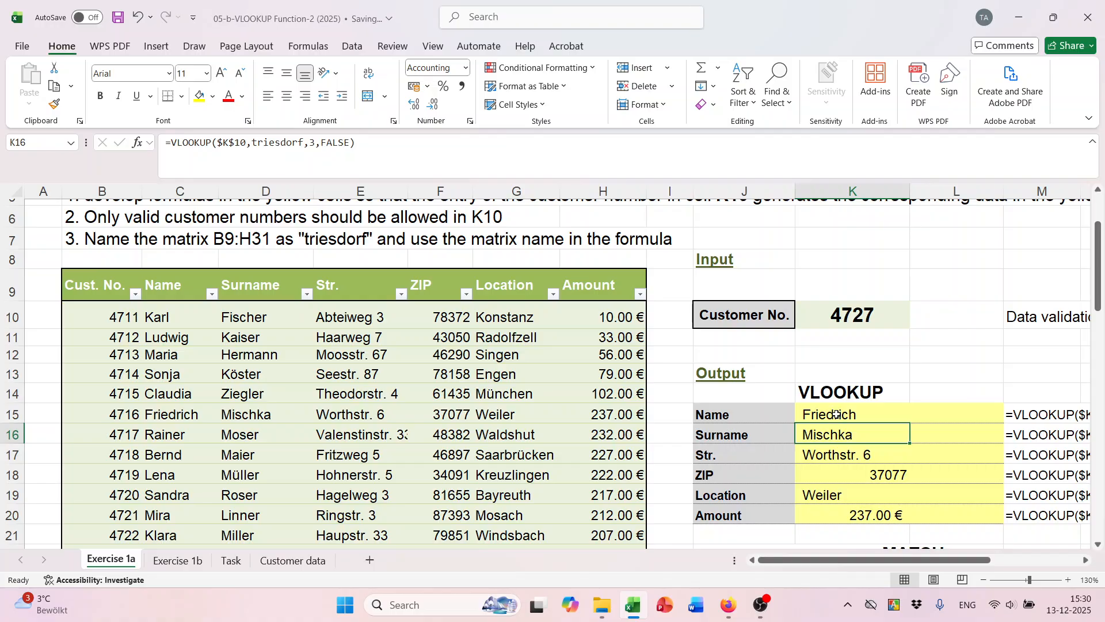
Choose customer 4730 in K10 so the lookups refresh, showing amount 222.00 €.
scroll(858, 345, down, 1)
click(886, 264)
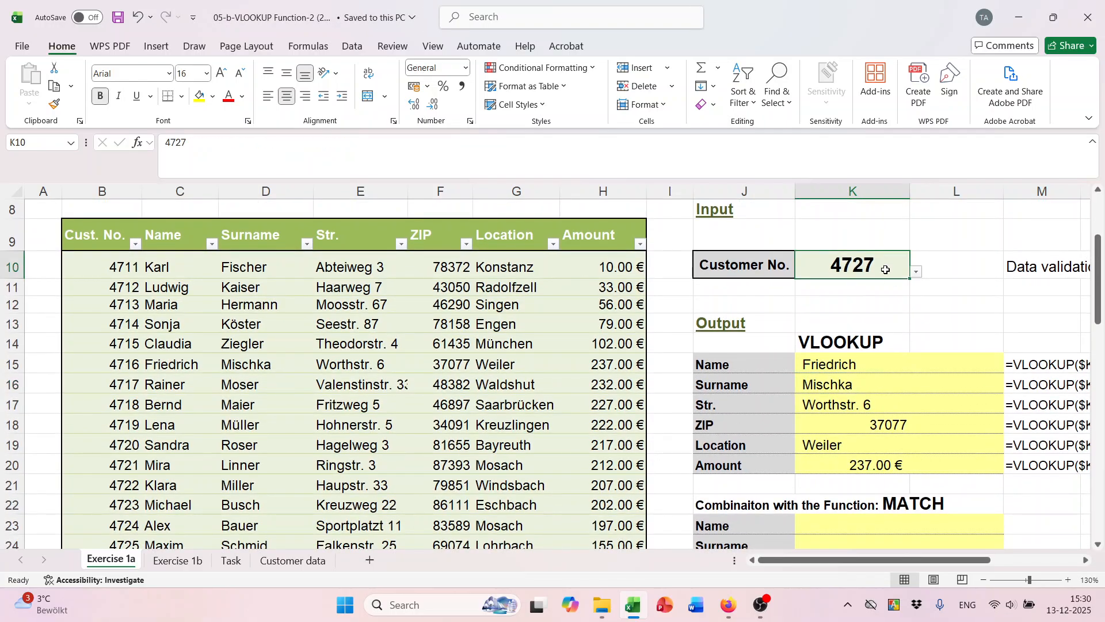
click(917, 271)
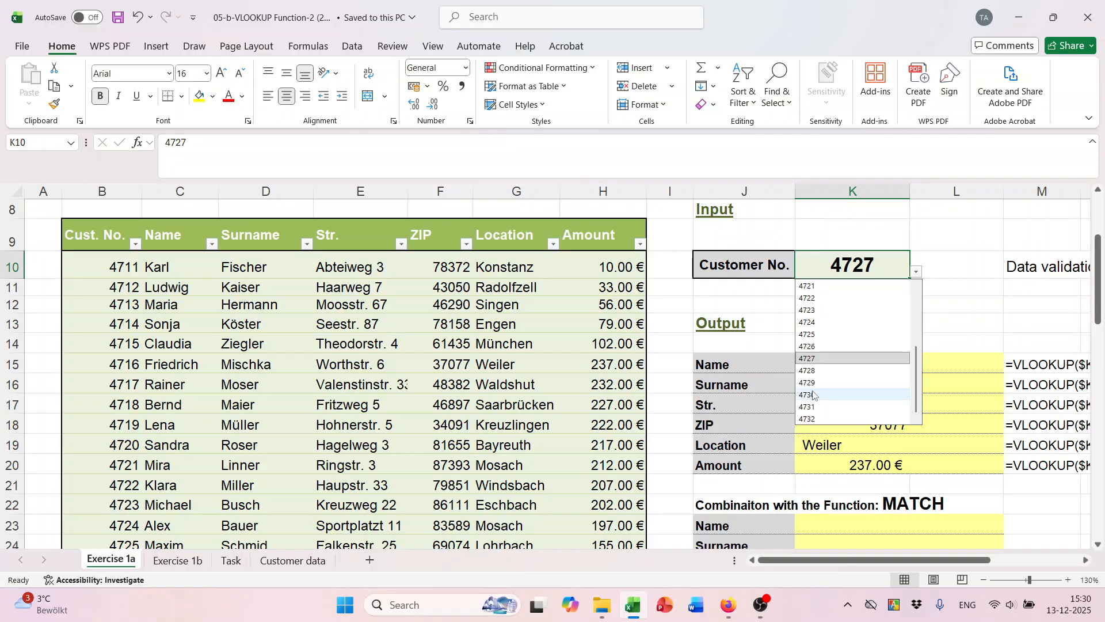
click(812, 395)
scroll(835, 346, down, 1)
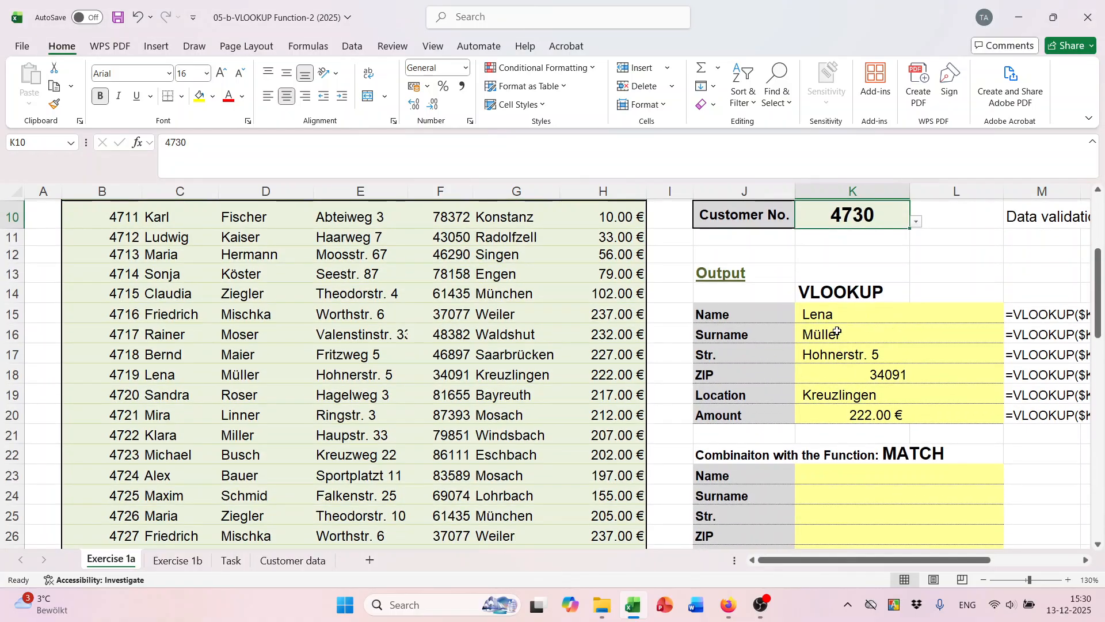
scroll(839, 294, up, 1)
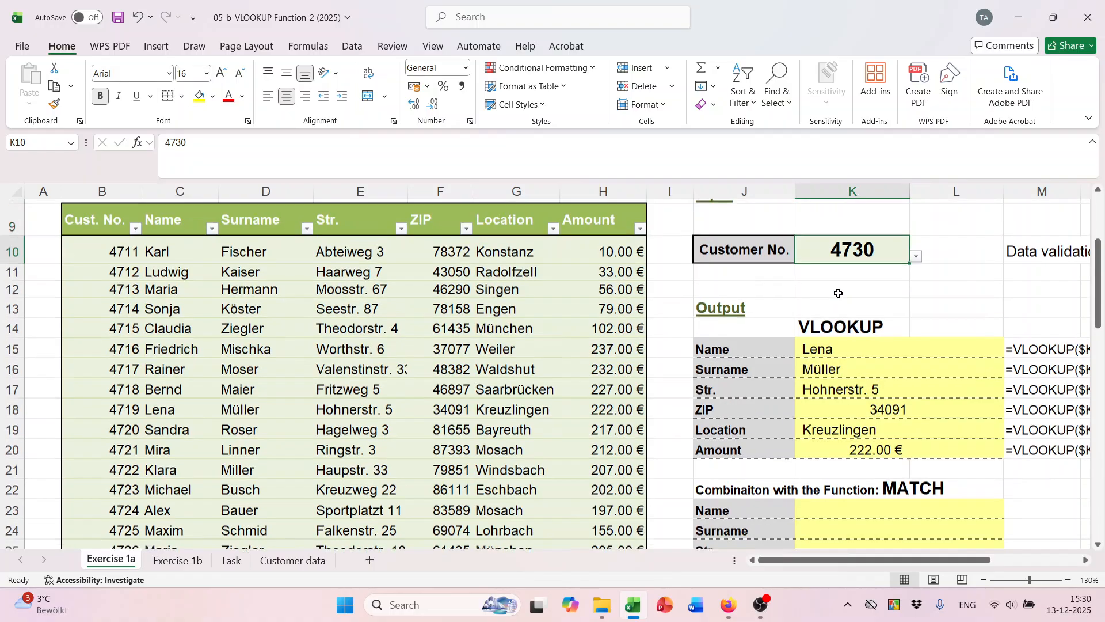
scroll(838, 293, up, 1)
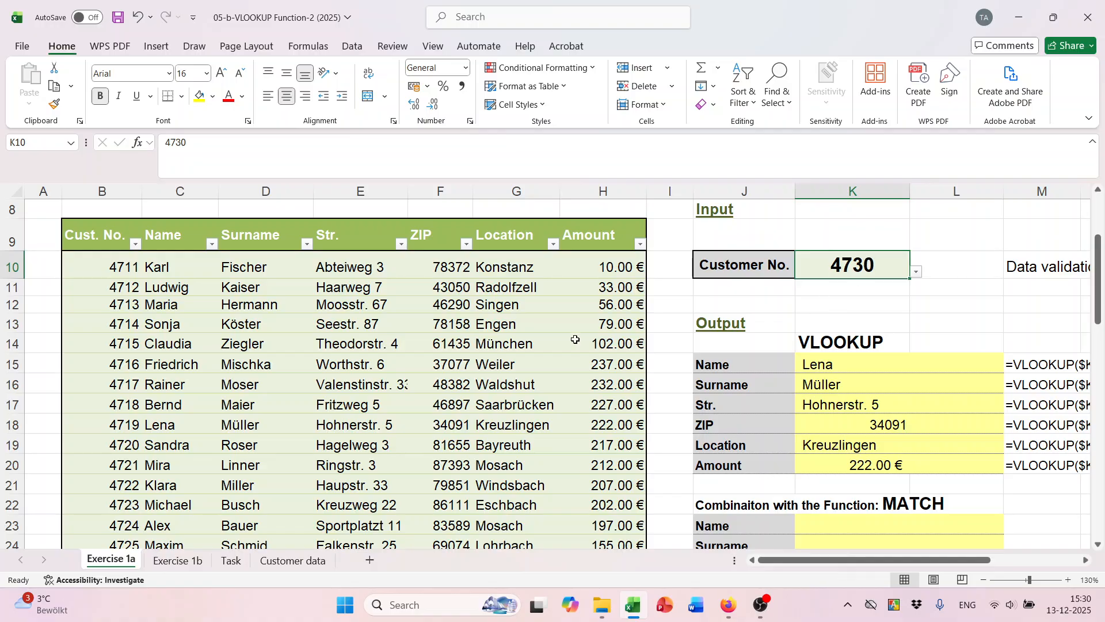
scroll(311, 383, down, 2)
scroll(273, 407, down, 2)
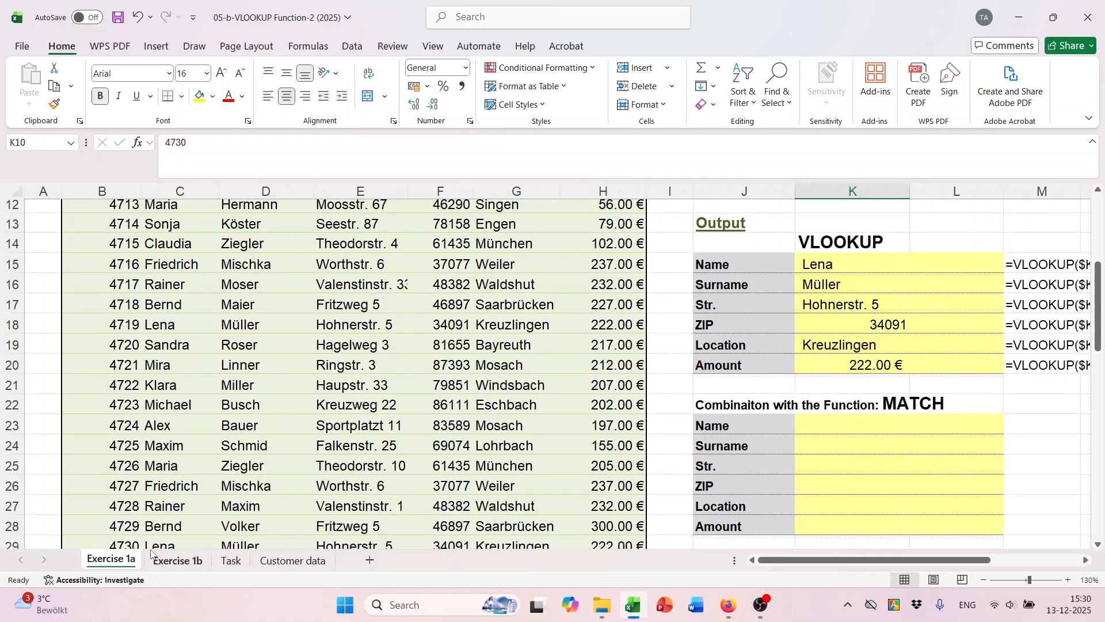
scroll(154, 514, down, 3)
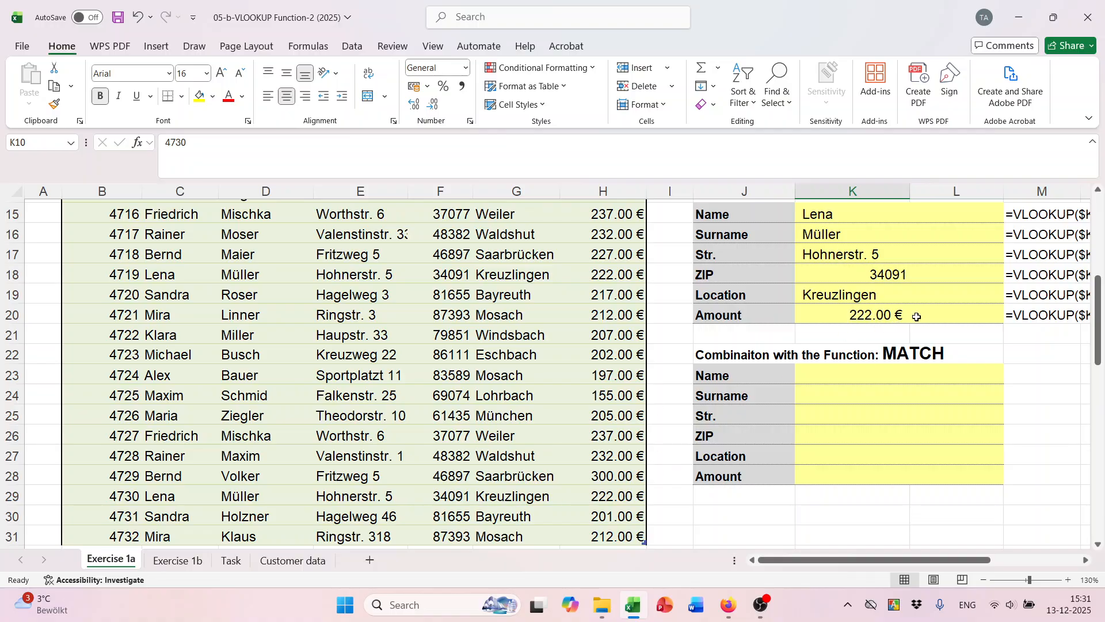
scroll(908, 367, up, 2)
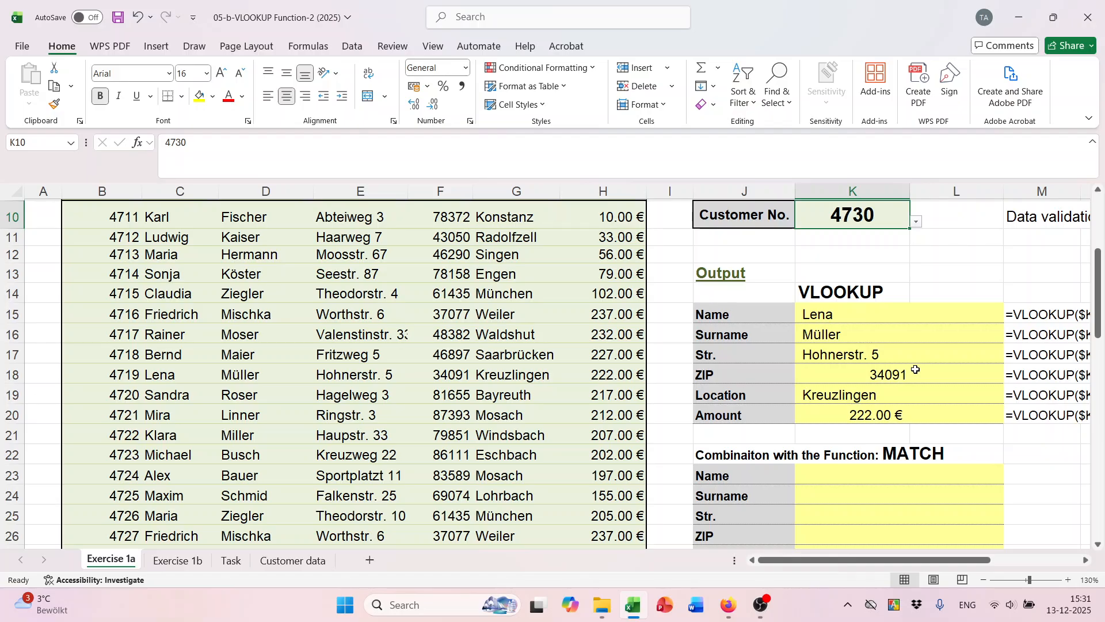
scroll(916, 370, down, 2)
scroll(909, 380, up, 3)
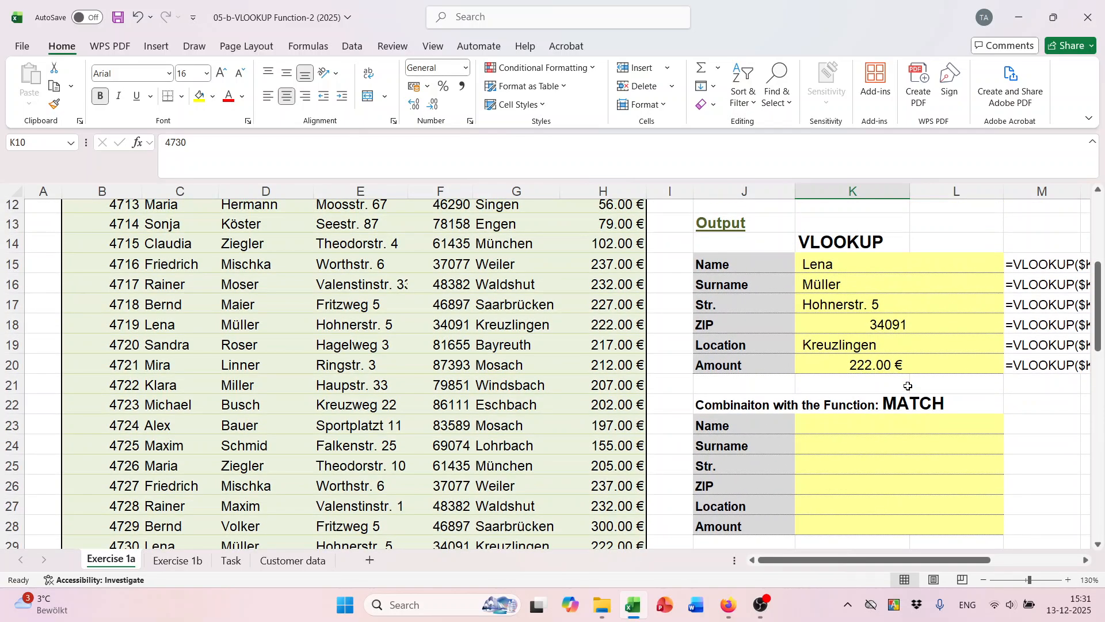
click(874, 361)
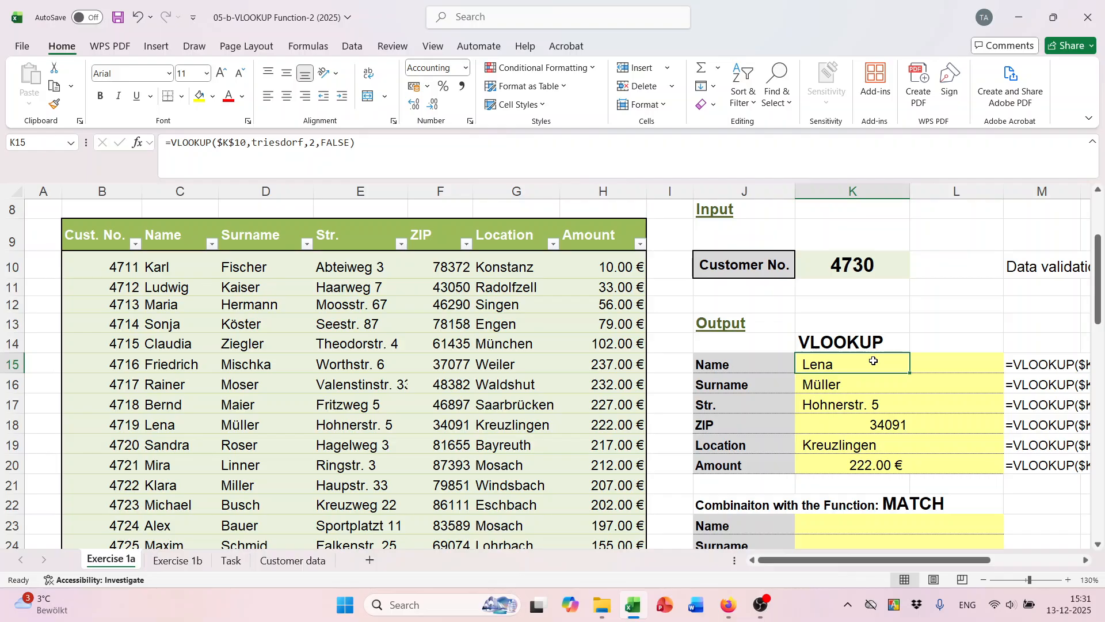
scroll(874, 361, down, 1)
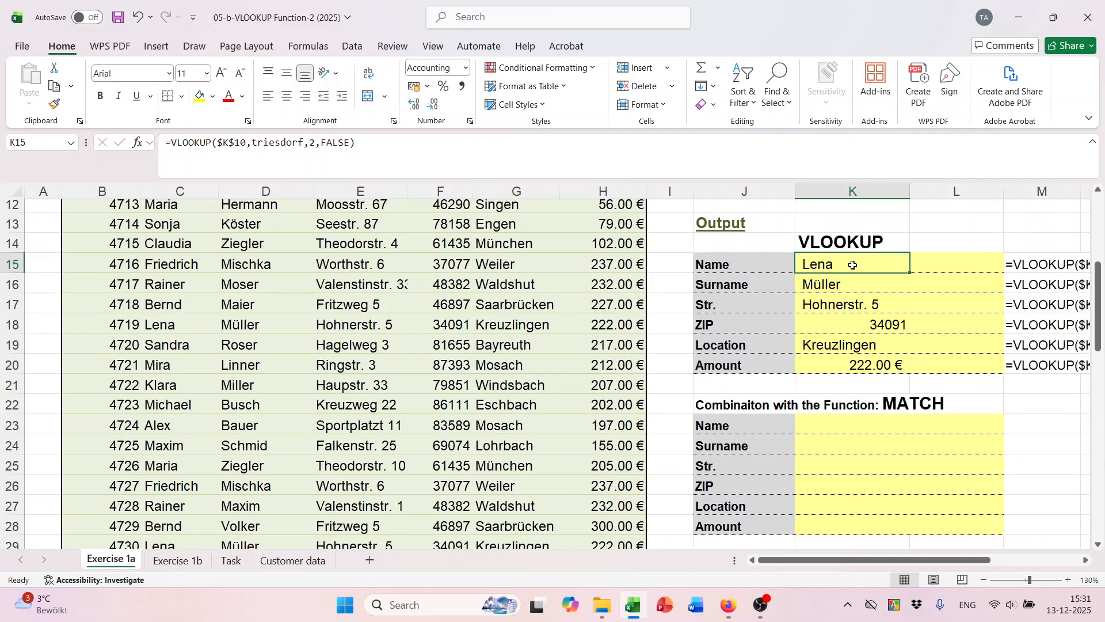
click(815, 423)
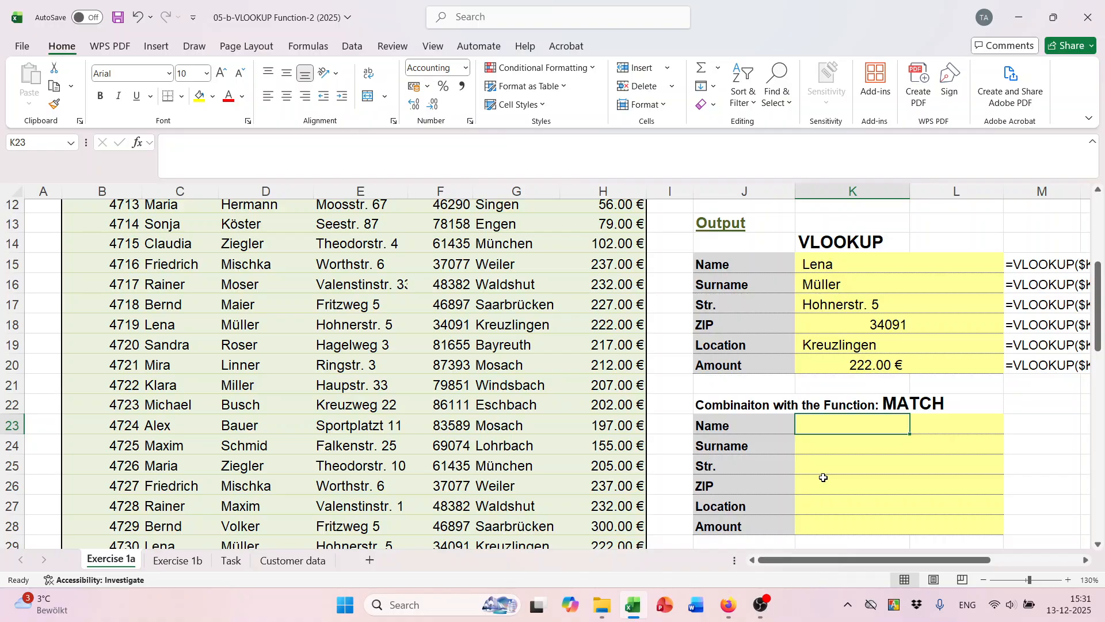
click(904, 407)
scroll(898, 415, up, 2)
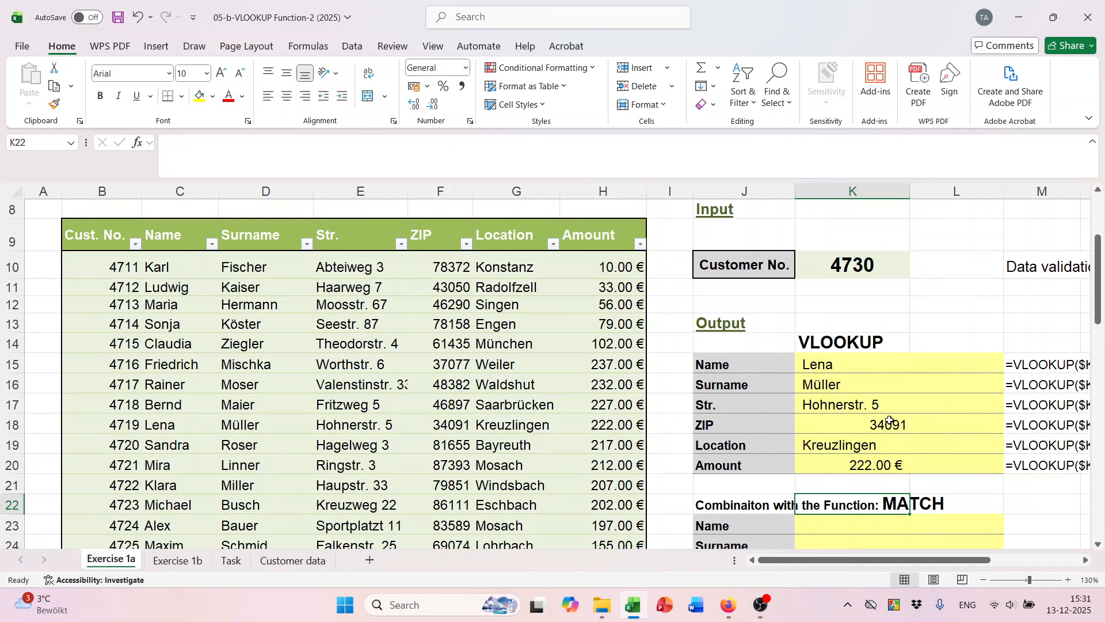
scroll(891, 420, down, 1)
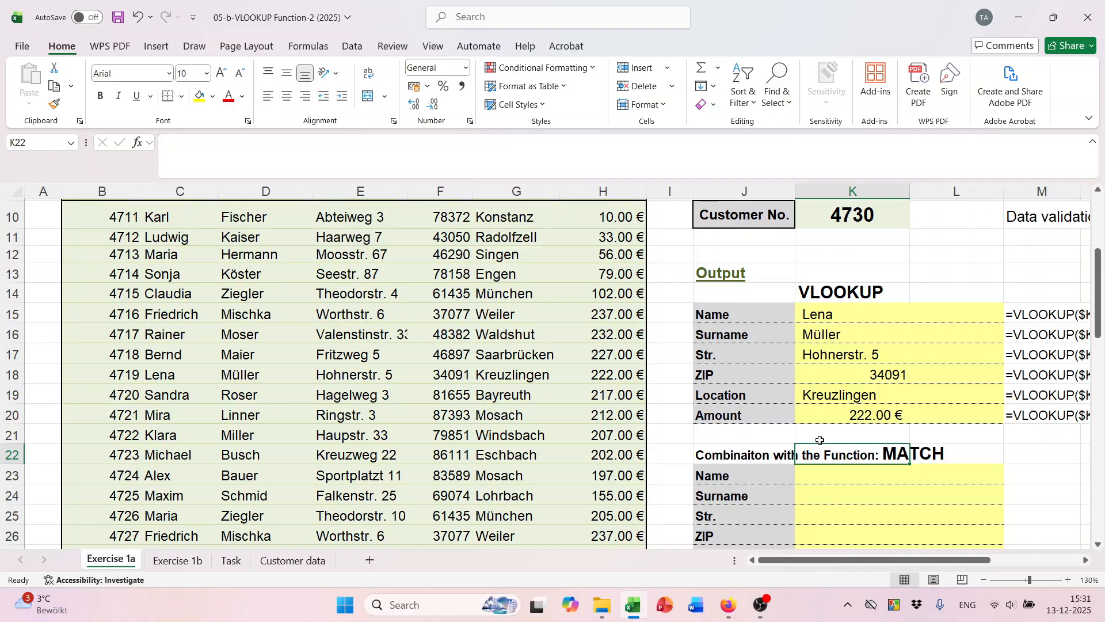
scroll(821, 441, up, 1)
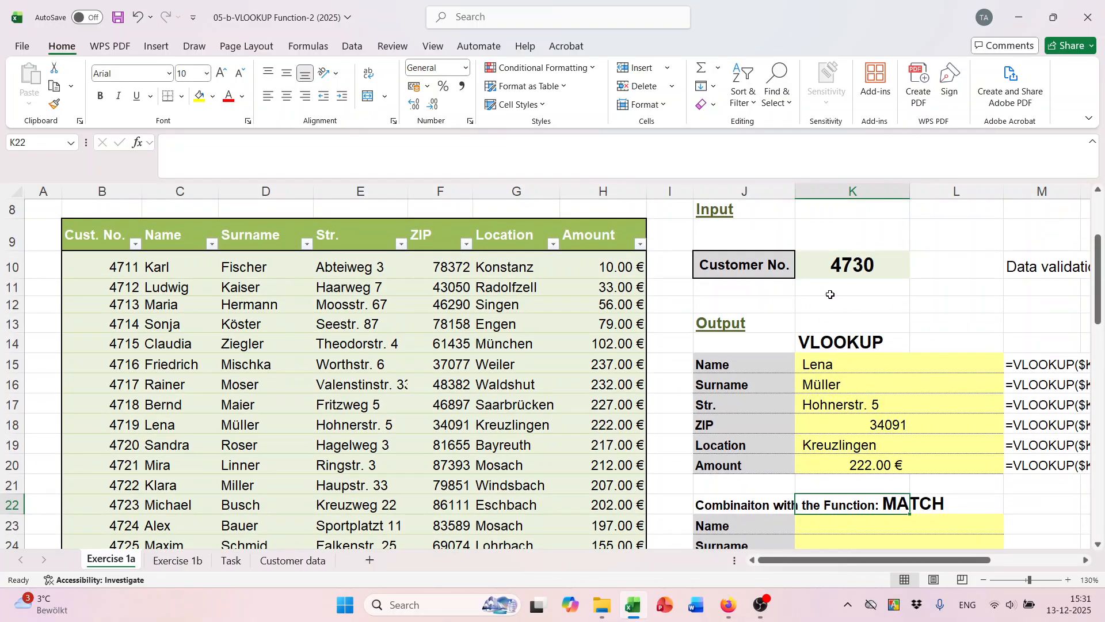
click(854, 264)
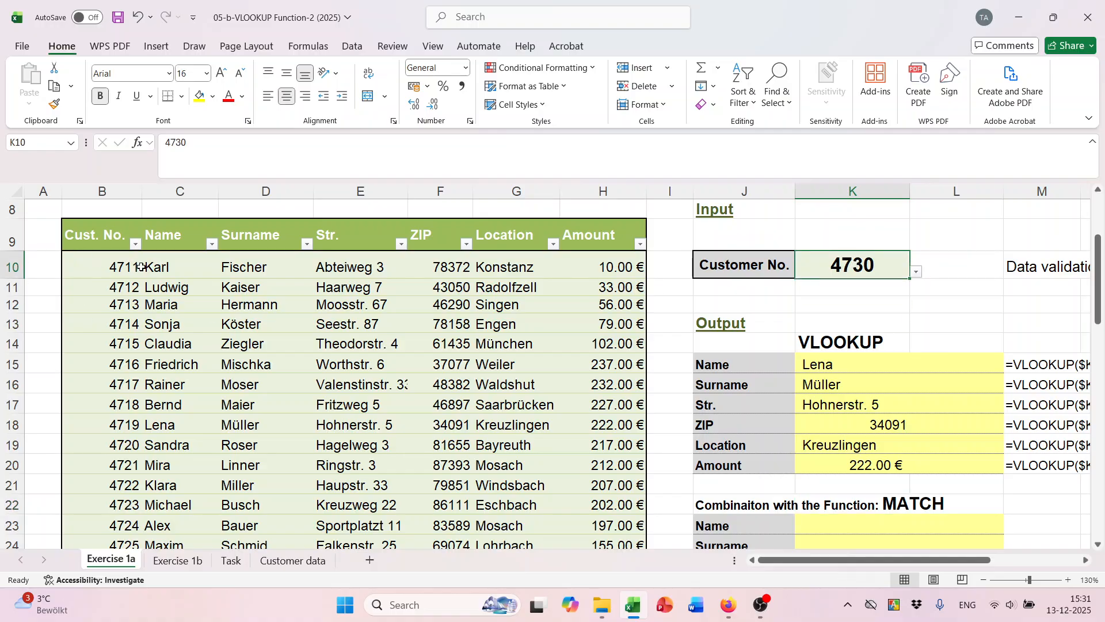
click(114, 268)
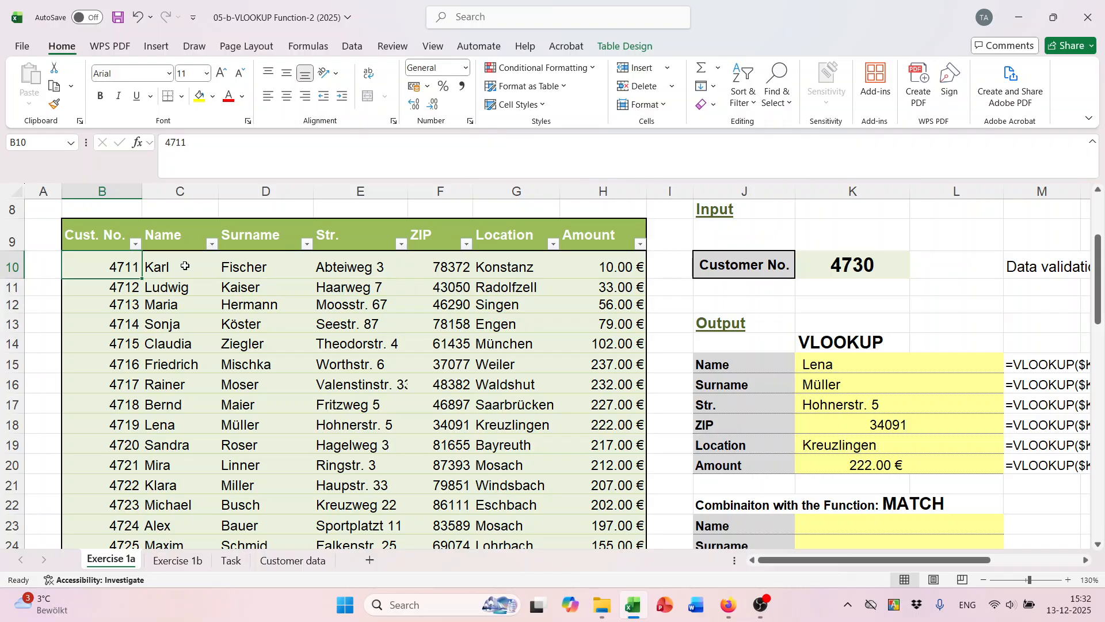
scroll(851, 405, down, 1)
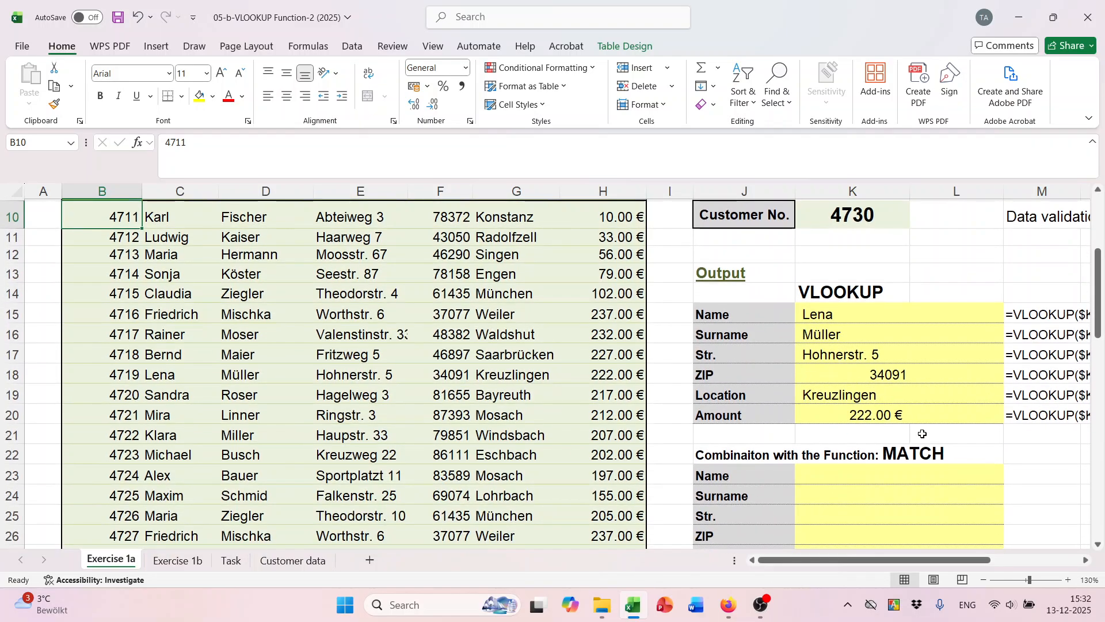
click(905, 452)
click(932, 457)
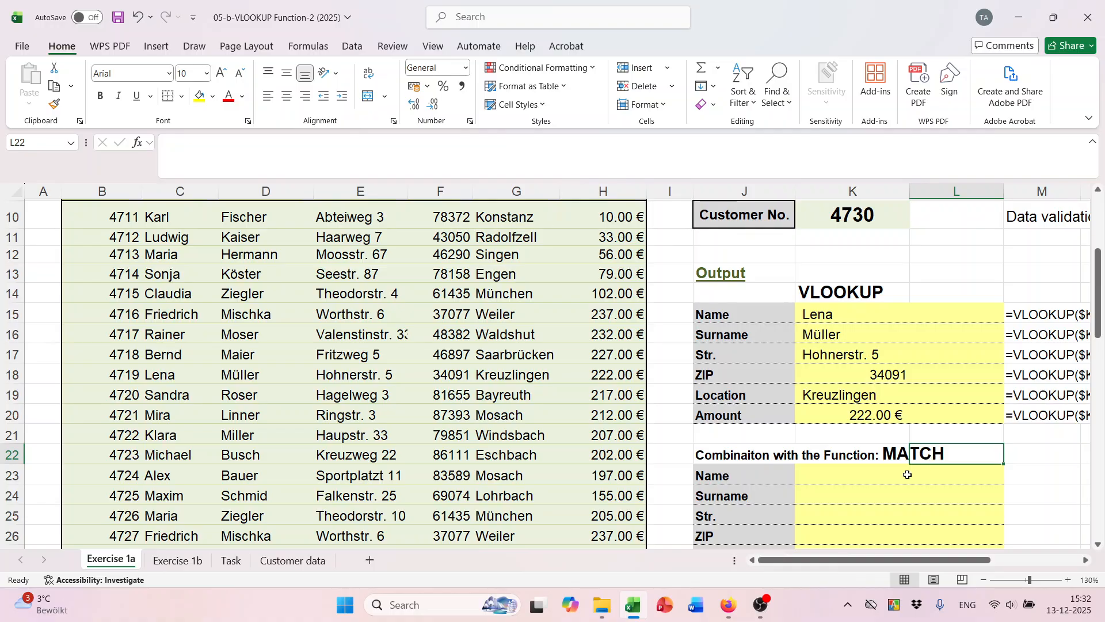
scroll(921, 466, down, 2)
scroll(908, 475, up, 2)
click(718, 475)
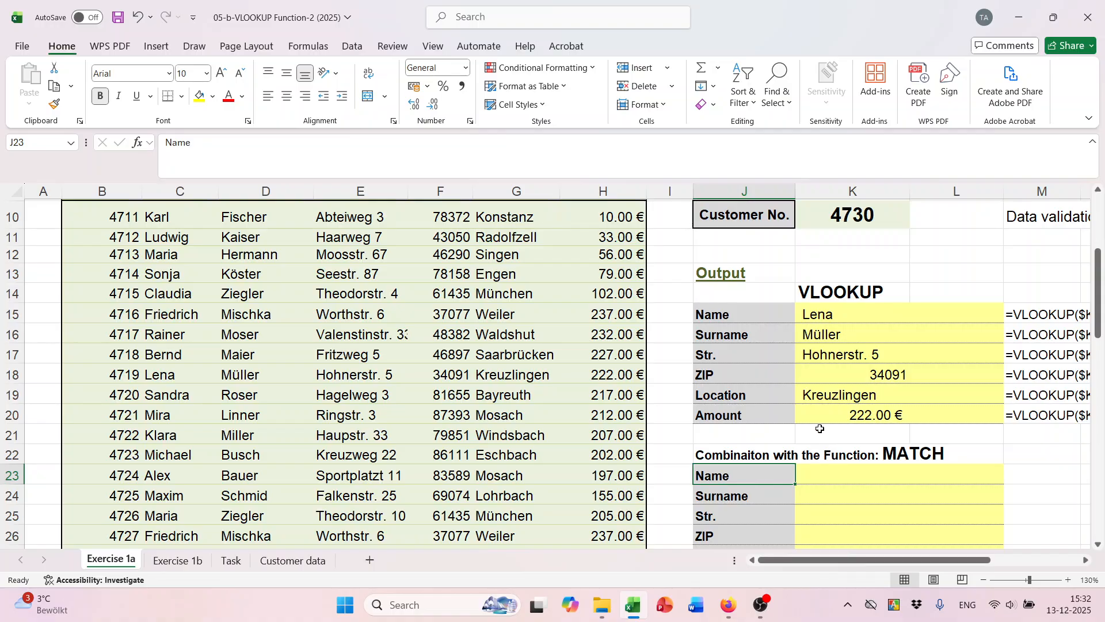
scroll(856, 309, up, 1)
click(850, 272)
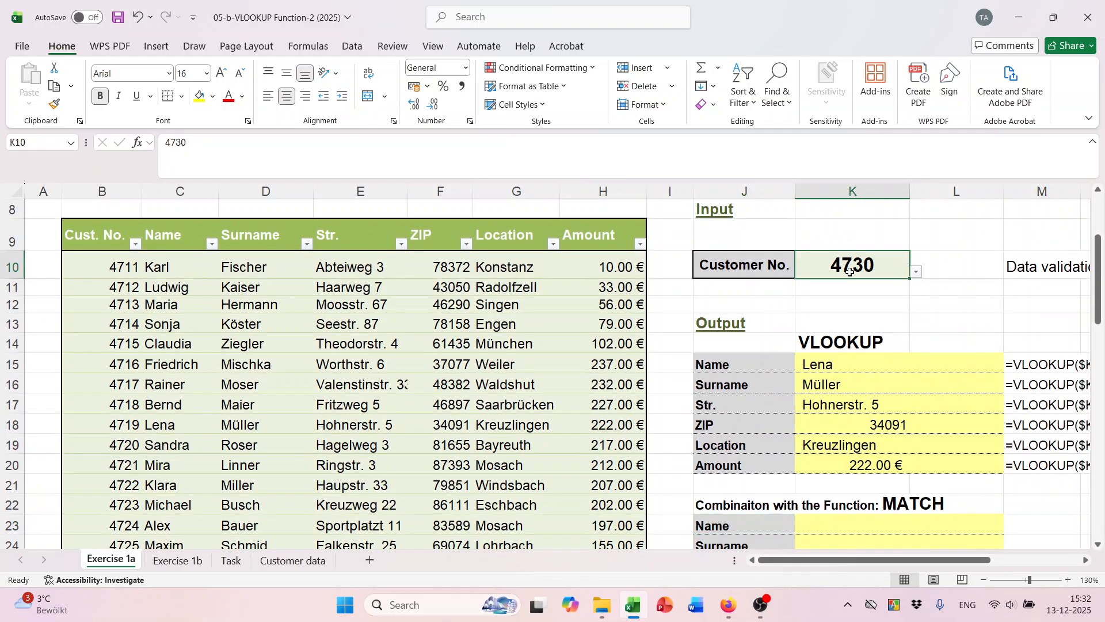
click(104, 260)
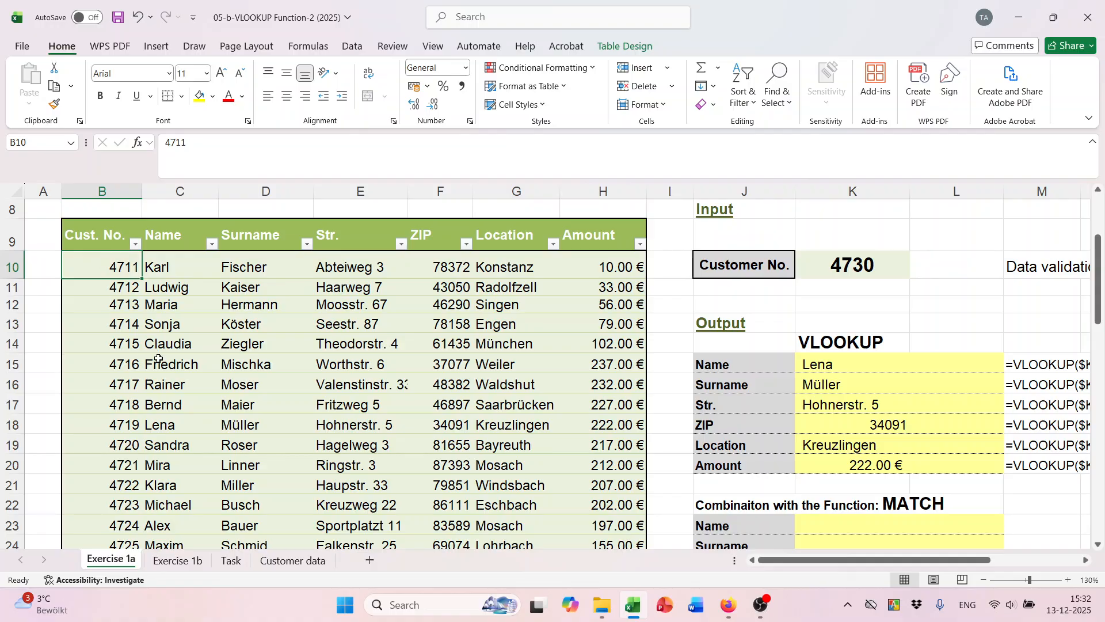
scroll(817, 493, down, 1)
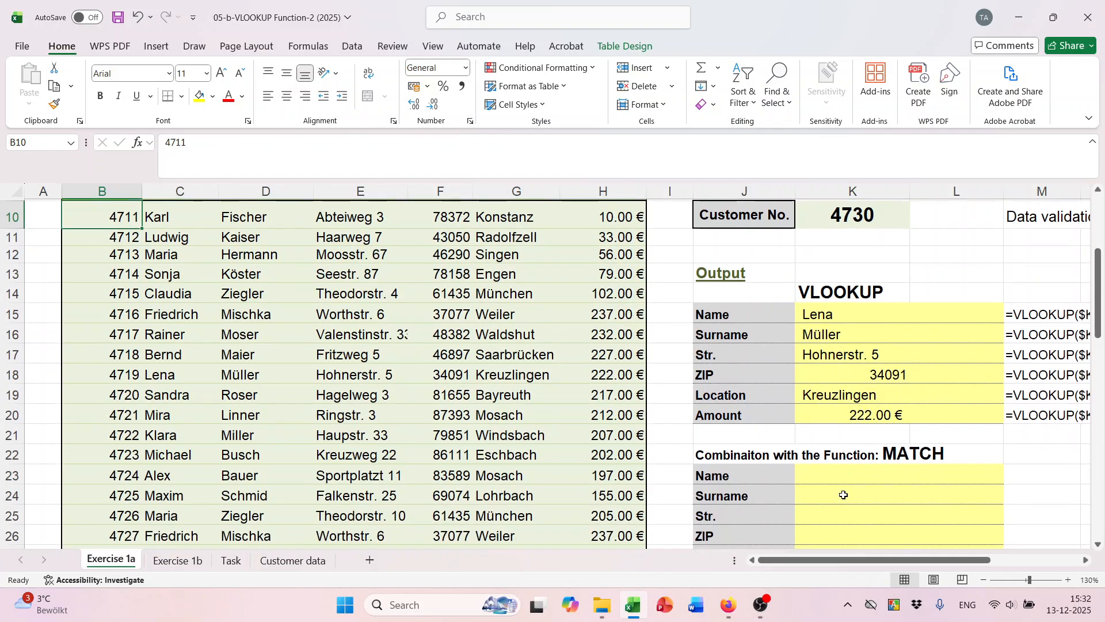
click(719, 480)
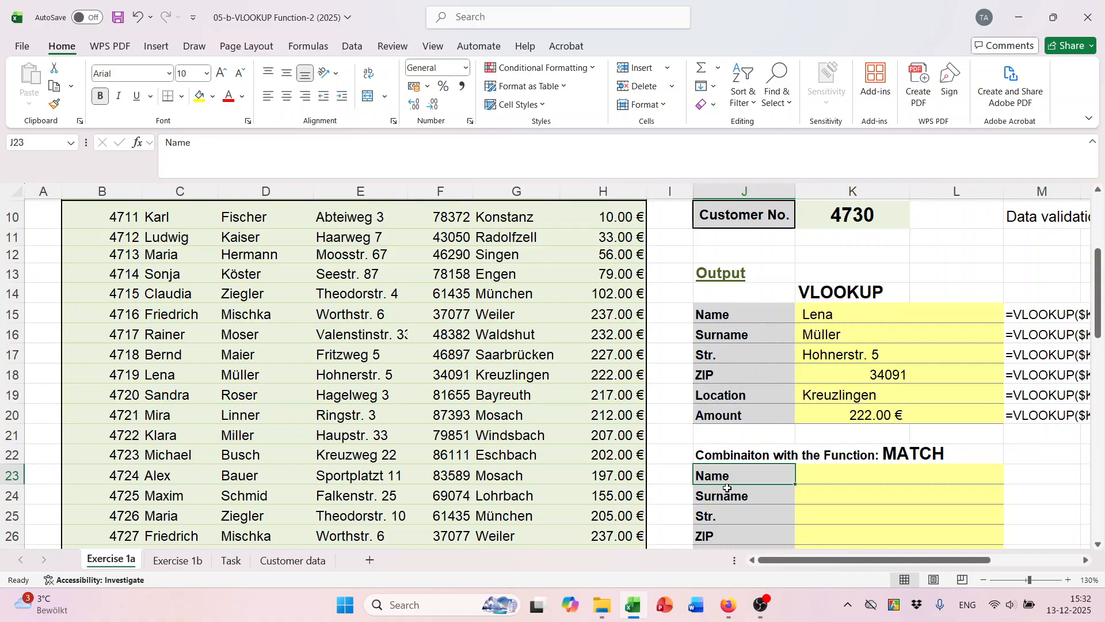
scroll(729, 477, up, 2)
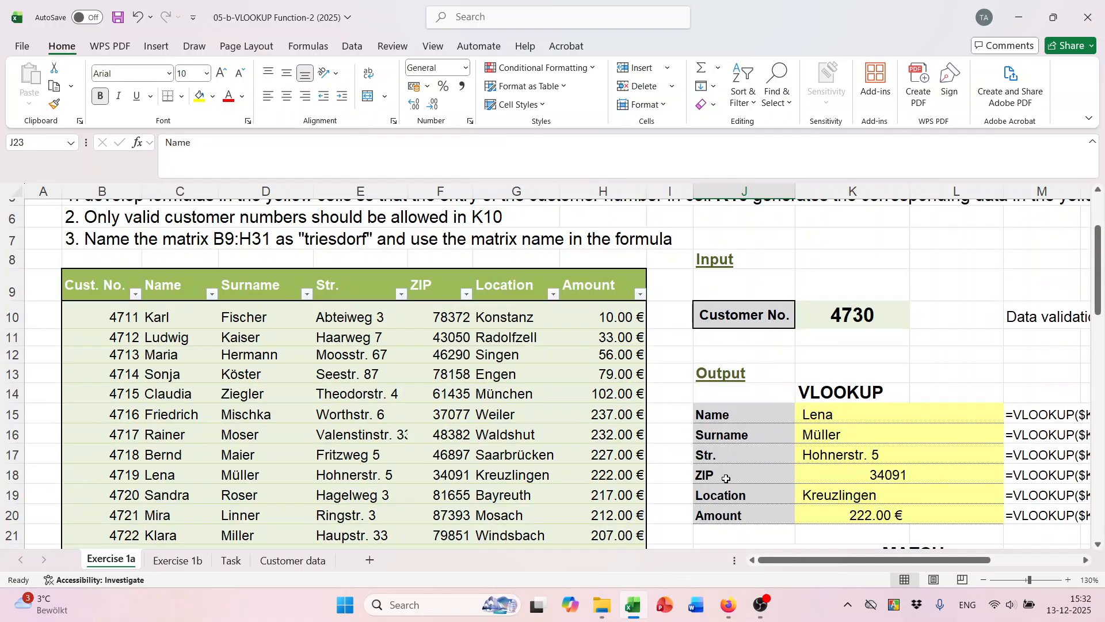
click(172, 286)
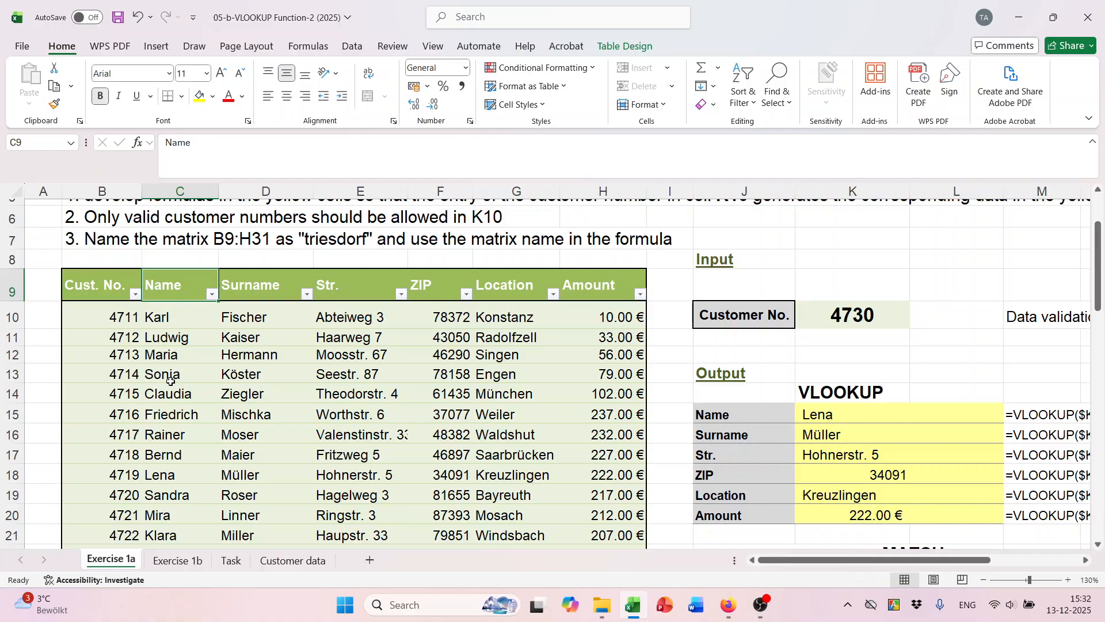
scroll(438, 366, down, 2)
In K23, begin a VLOOKUP of the absolute $K$10 customer number against the triesdorf range.
click(799, 474)
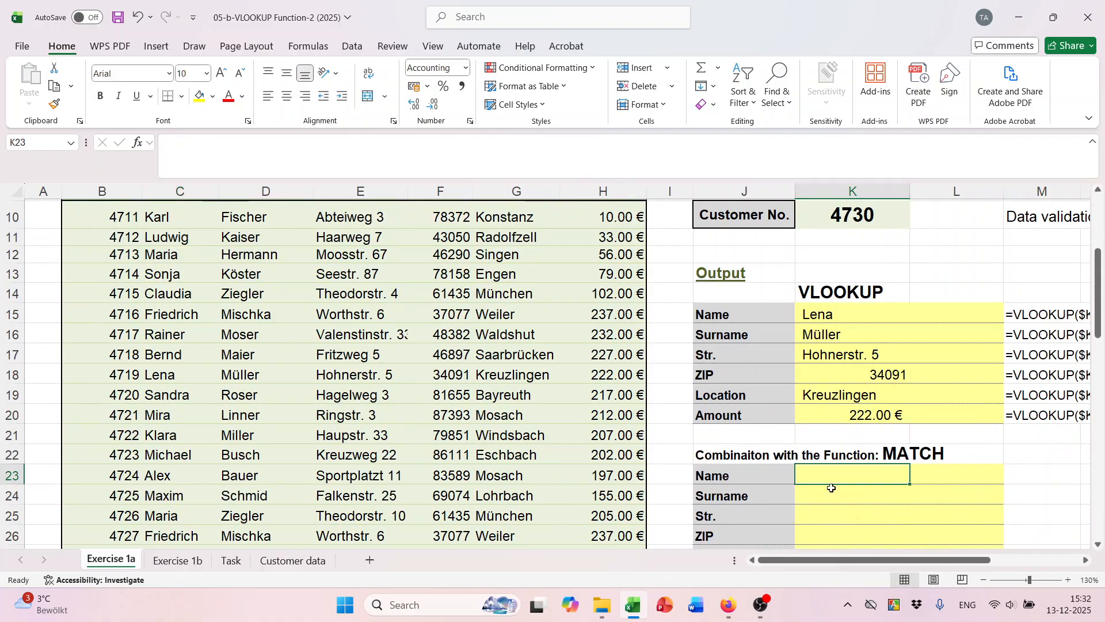
text(=vl)
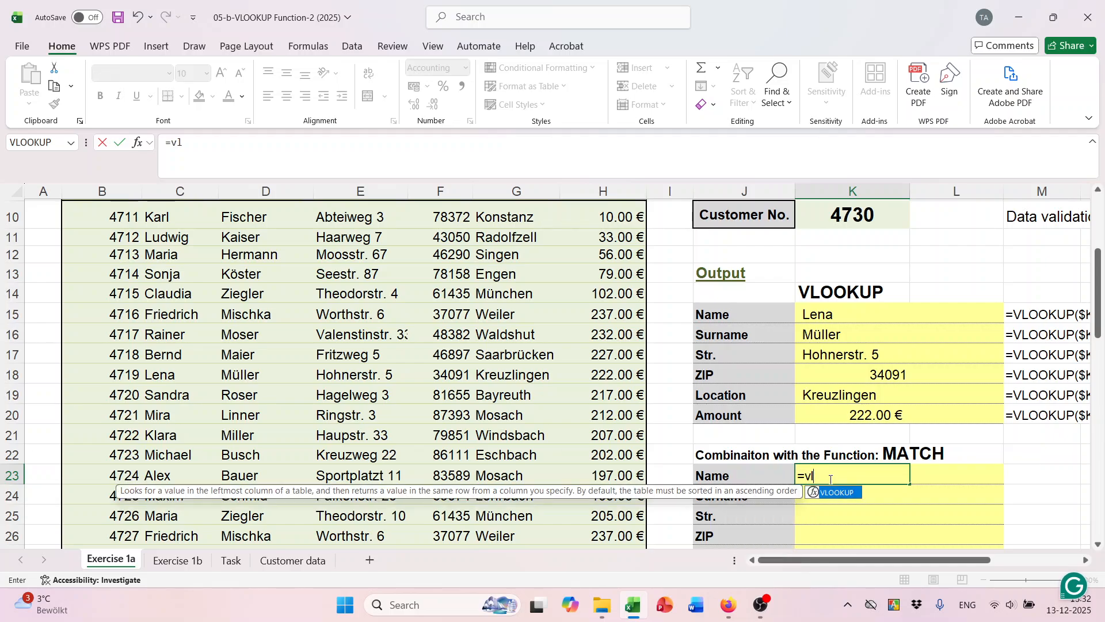
key(Tab)
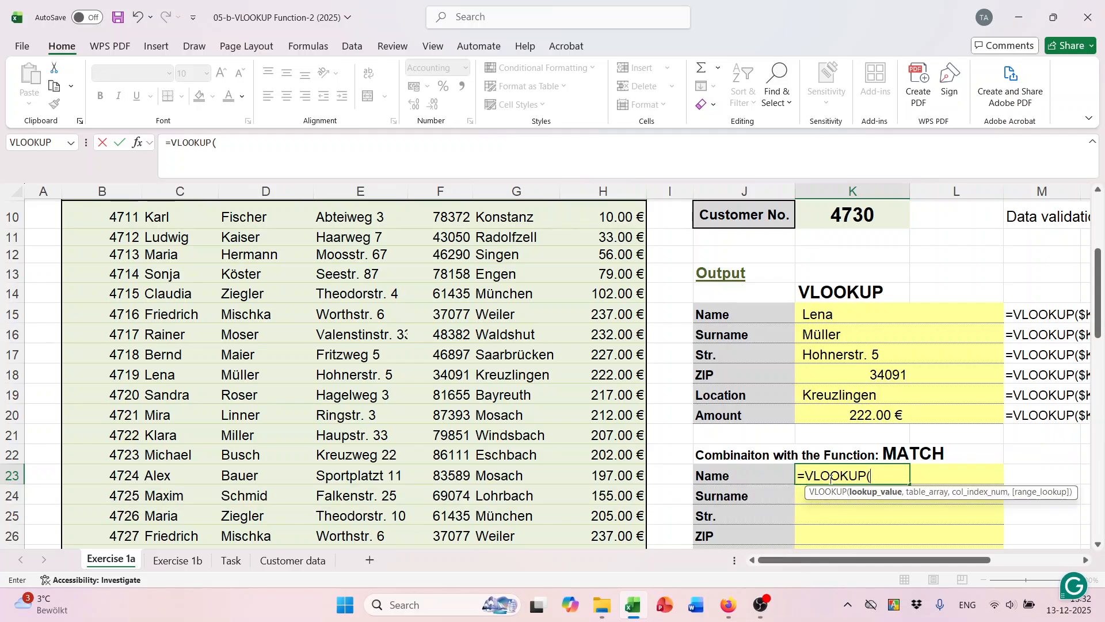
scroll(824, 435, up, 1)
click(845, 266)
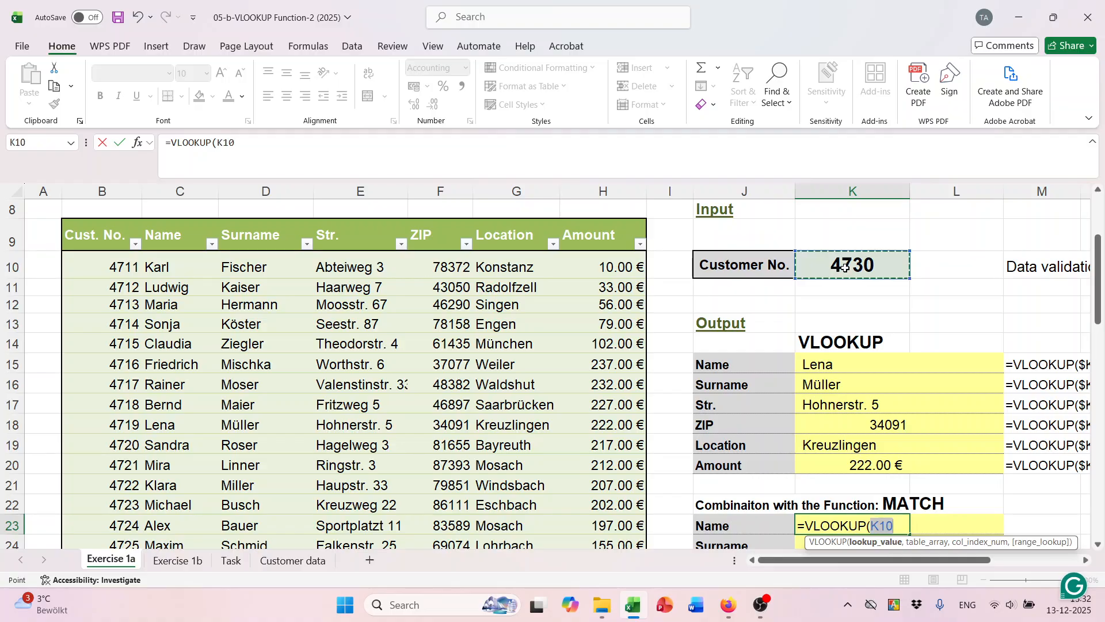
key(F4)
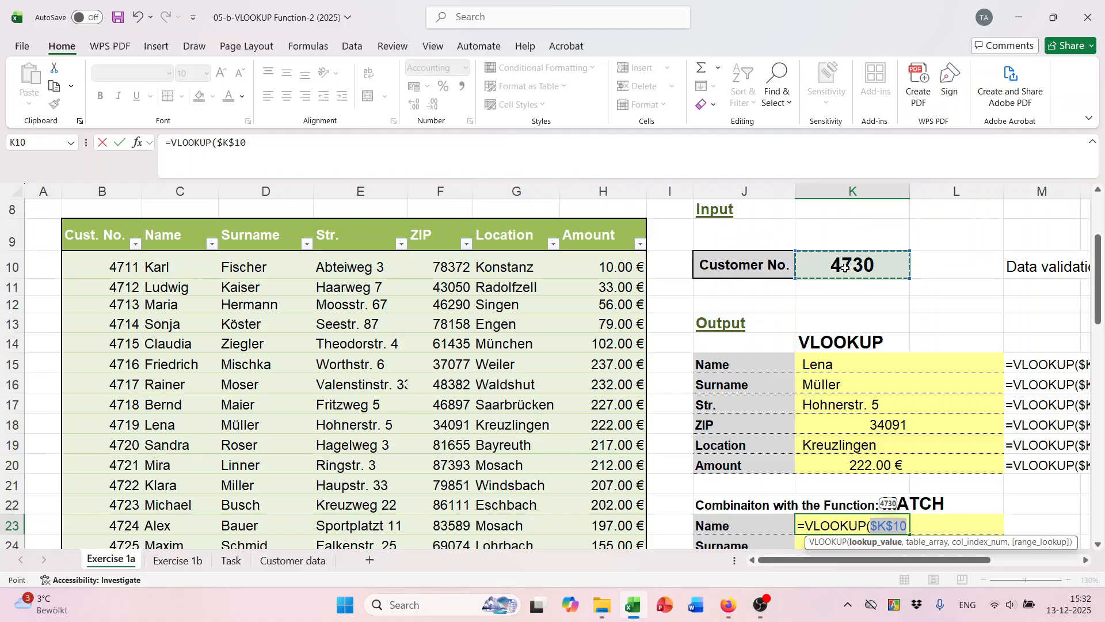
scroll(845, 267, down, 1)
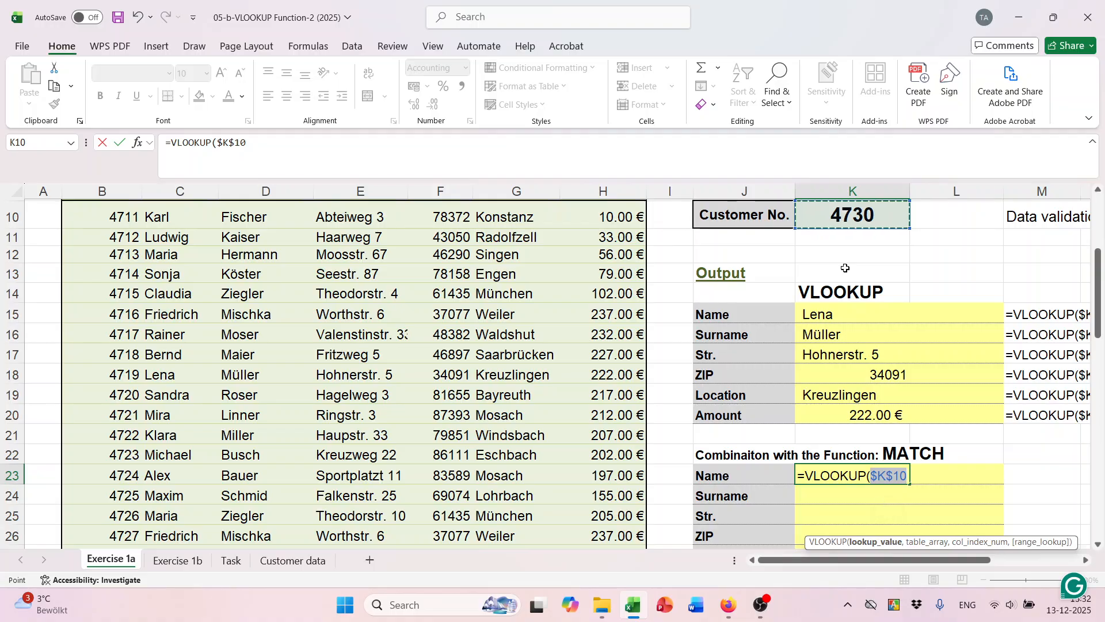
text(,)
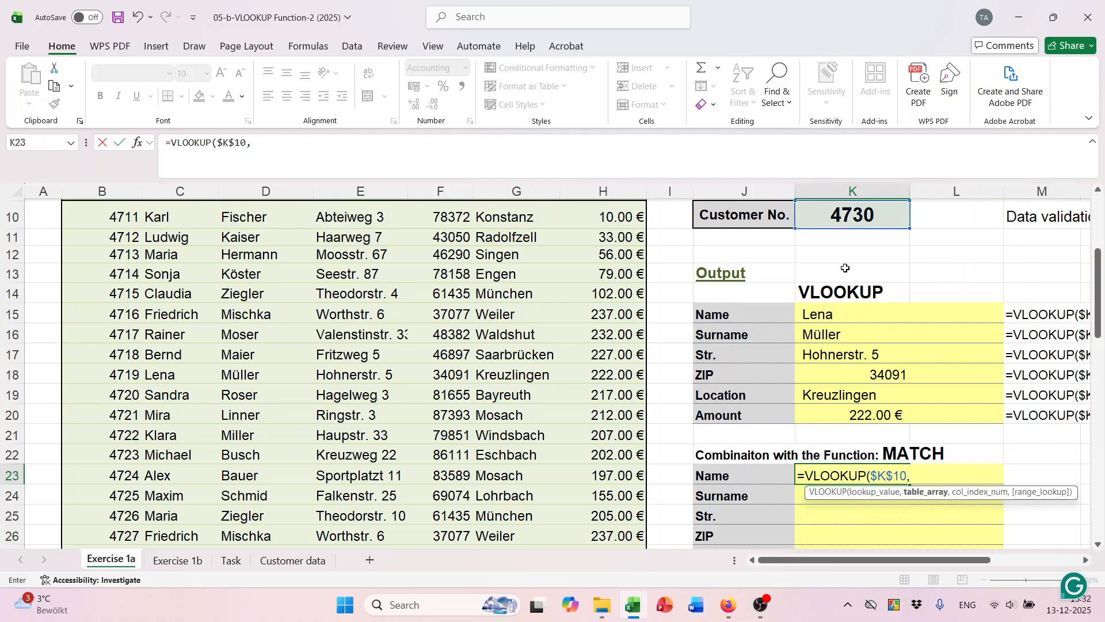
text(tri)
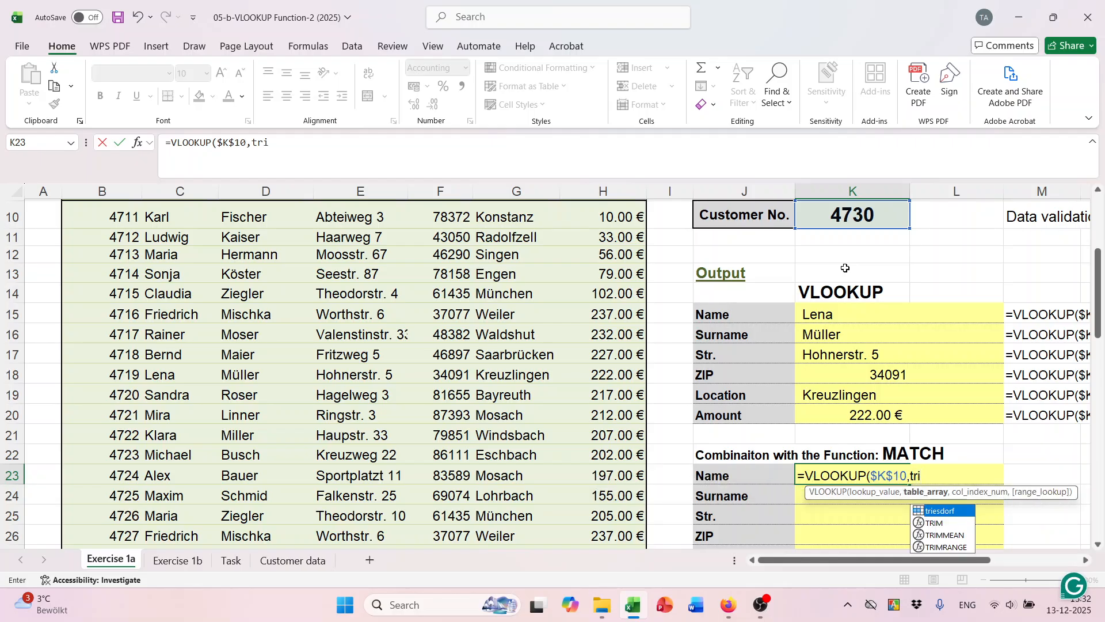
key(Tab)
Nest a MATCH on the Name label J23 as the column-index argument.
text(,)
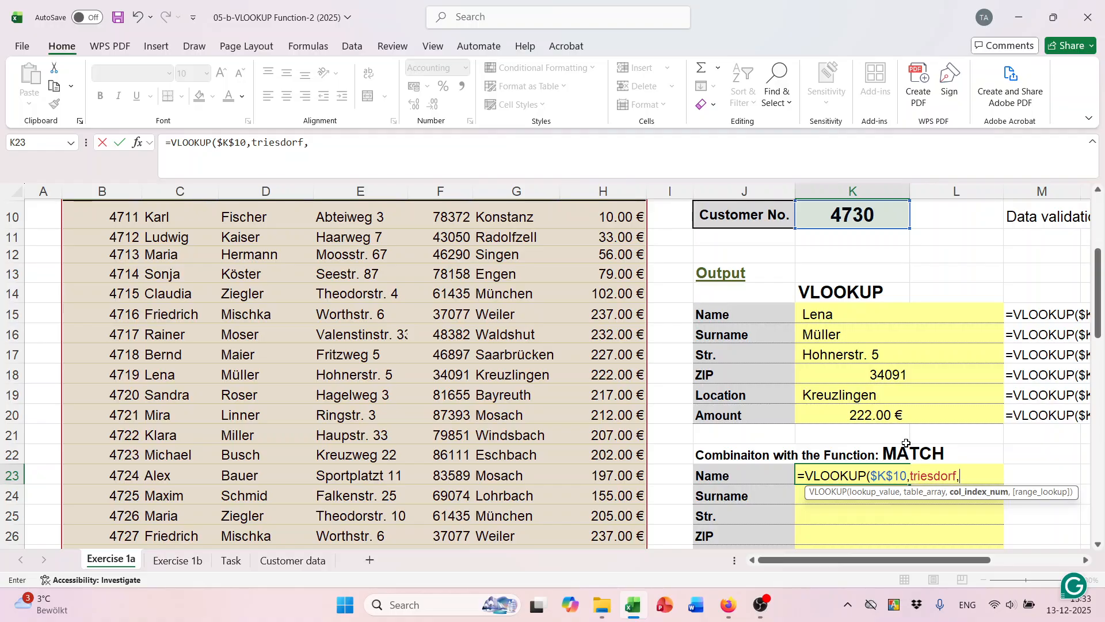
text(mat)
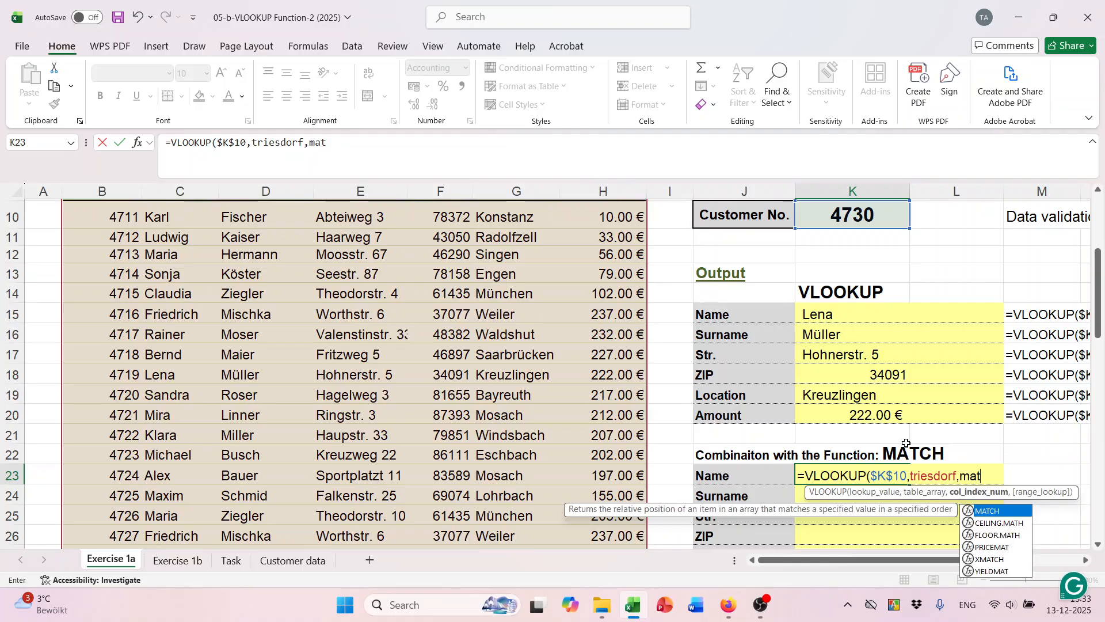
key(Tab)
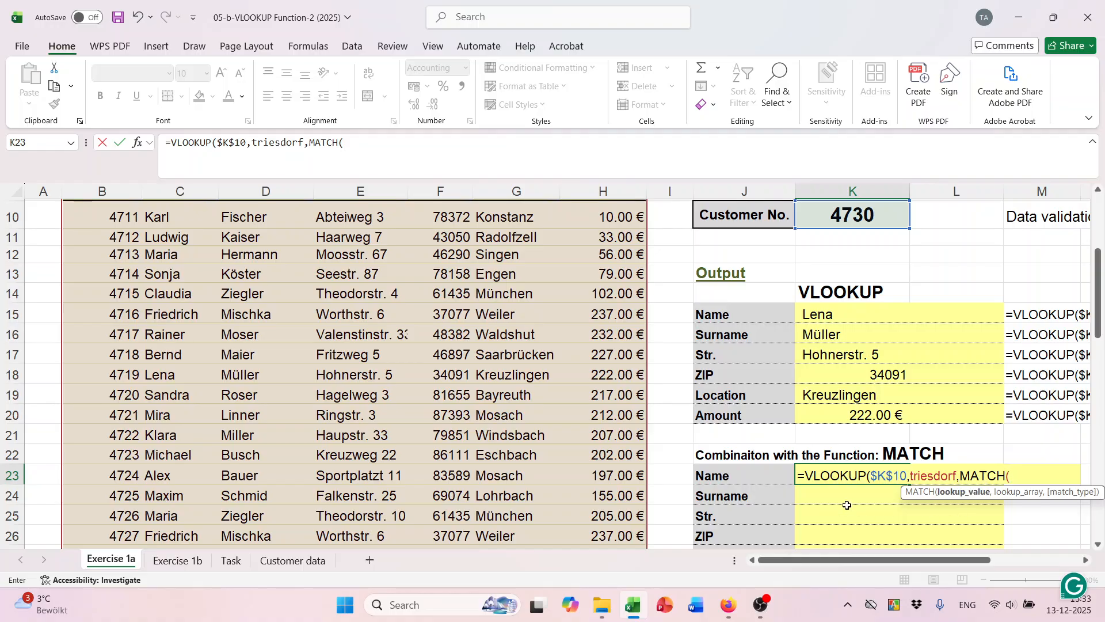
click(718, 475)
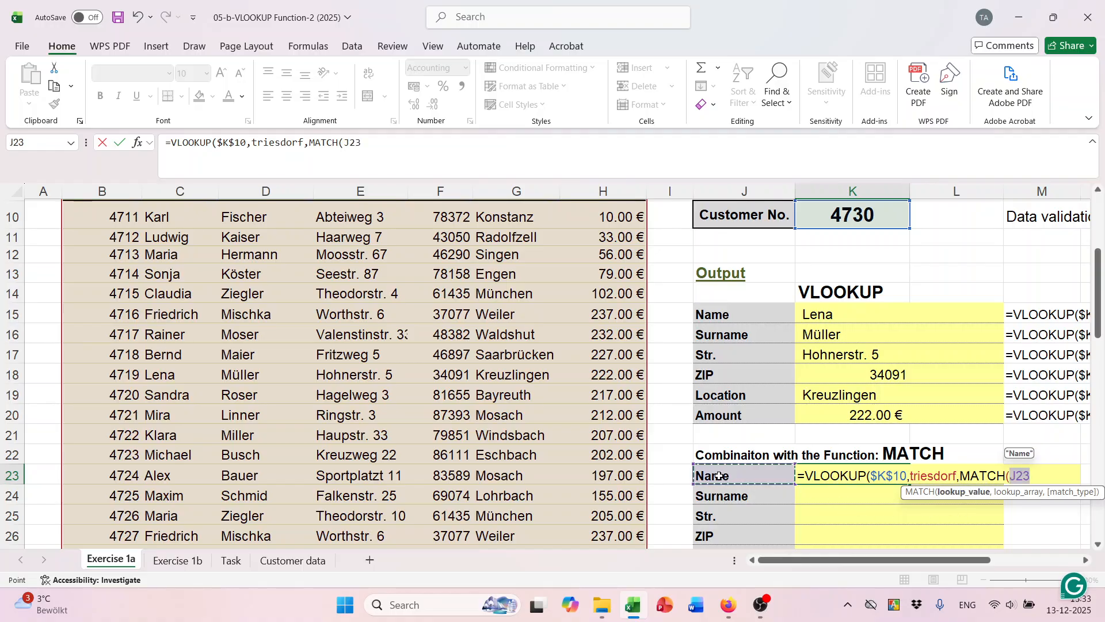
text(,)
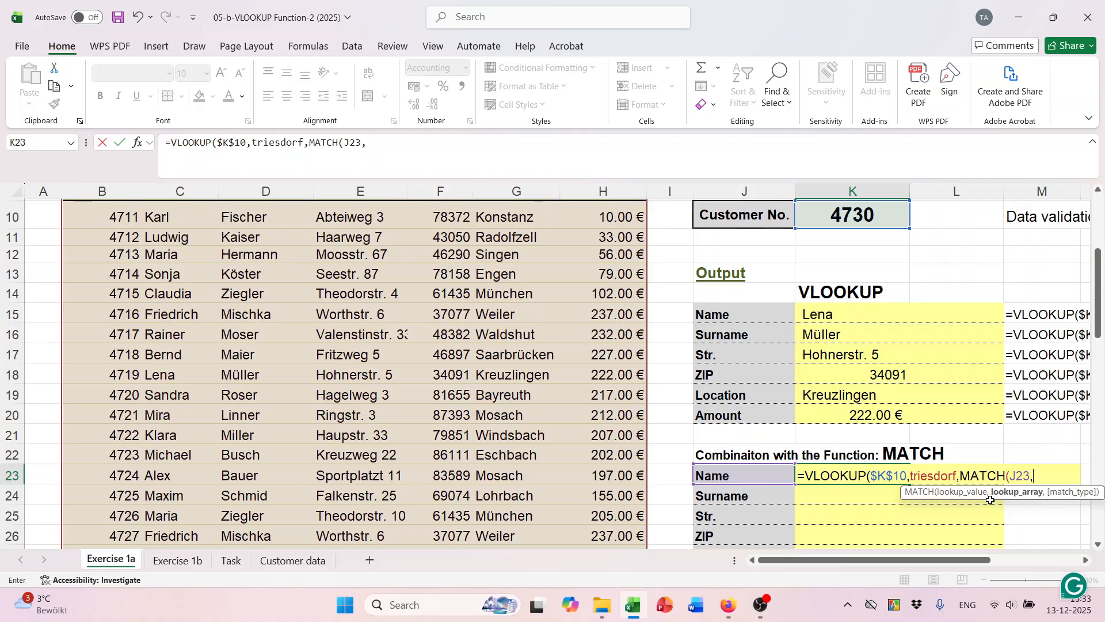
Complete K23's MATCH over Table5[#Headers] with exact match 0 and enter the formula.
scroll(506, 417, up, 1)
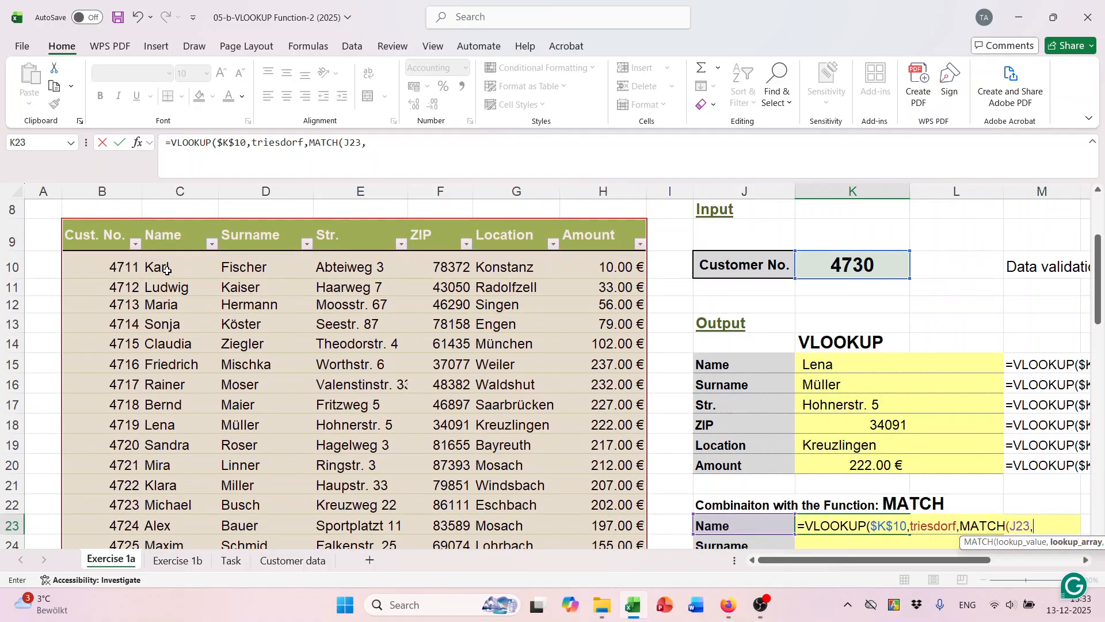
drag(87, 234, 584, 240)
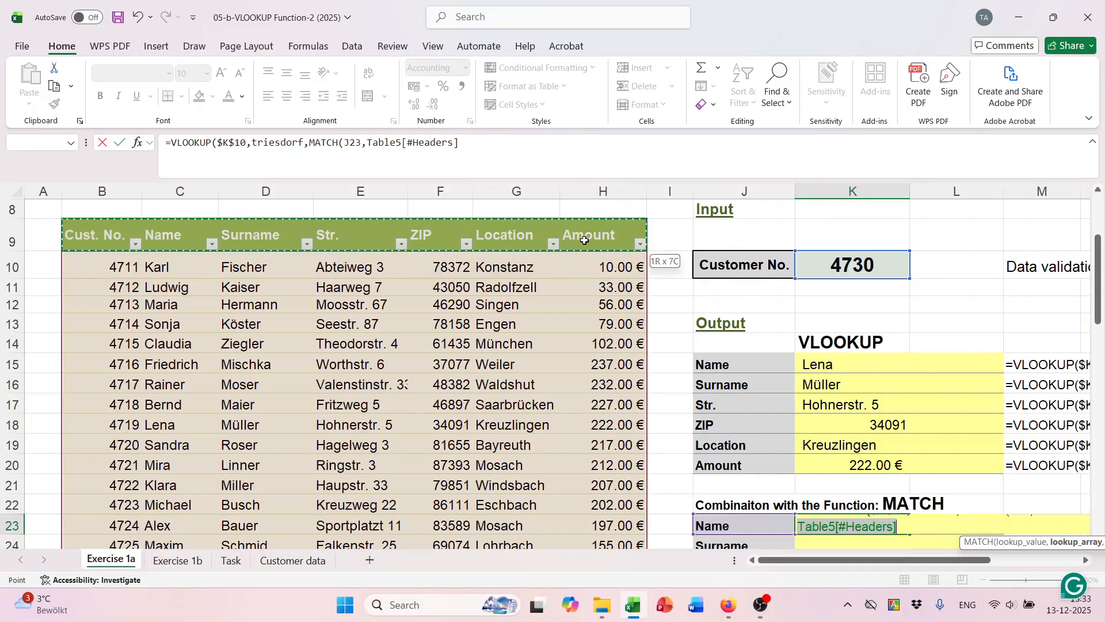
scroll(787, 363, down, 1)
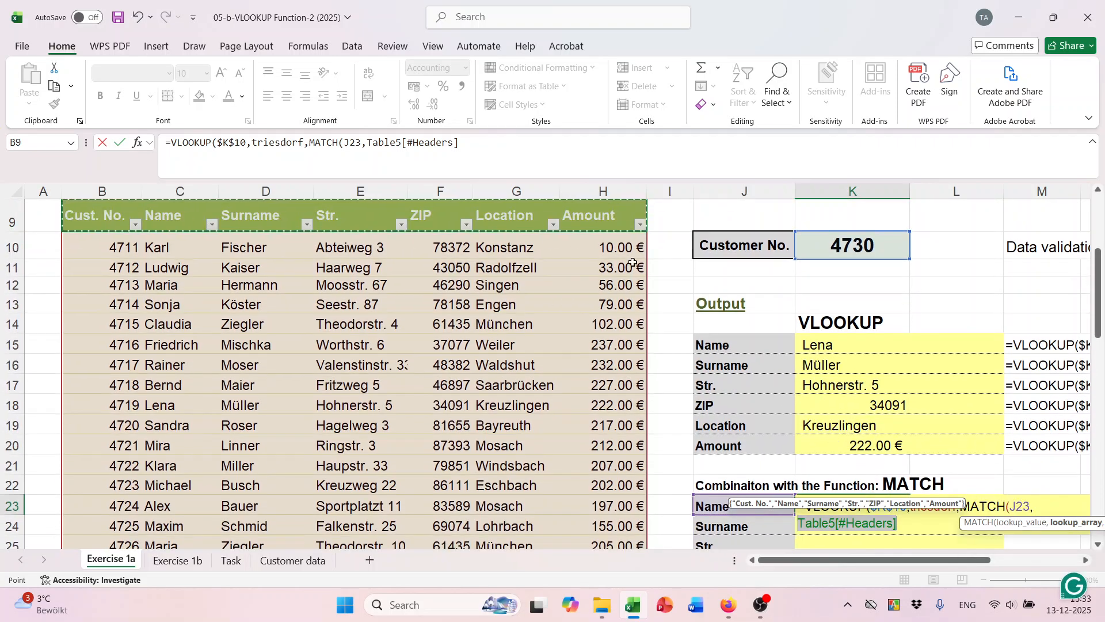
scroll(748, 357, down, 2)
text(,)
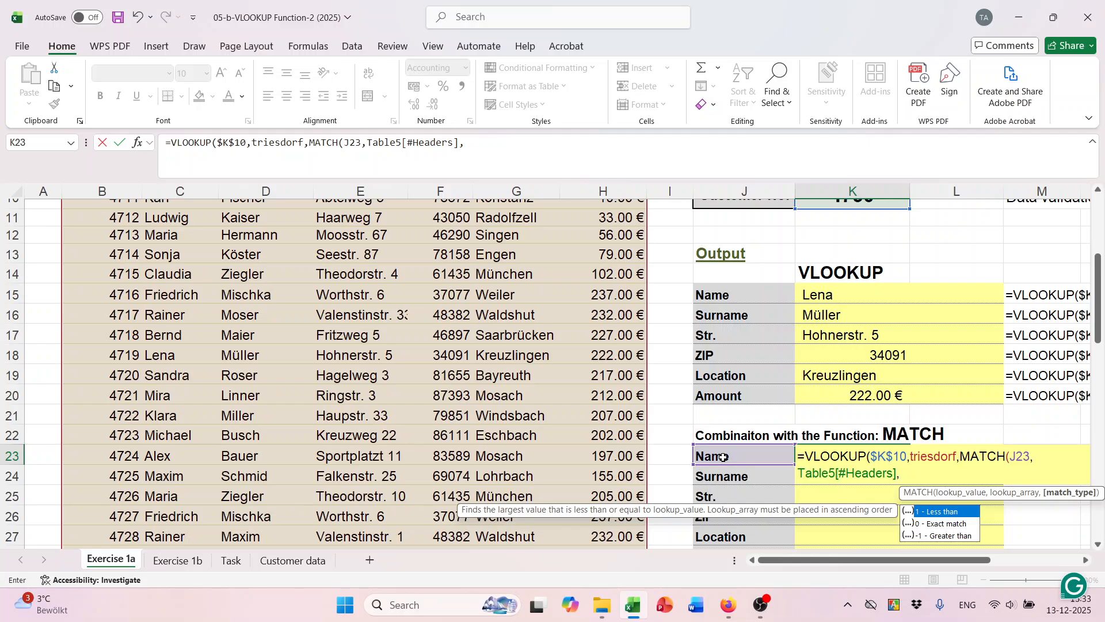
scroll(501, 389, up, 2)
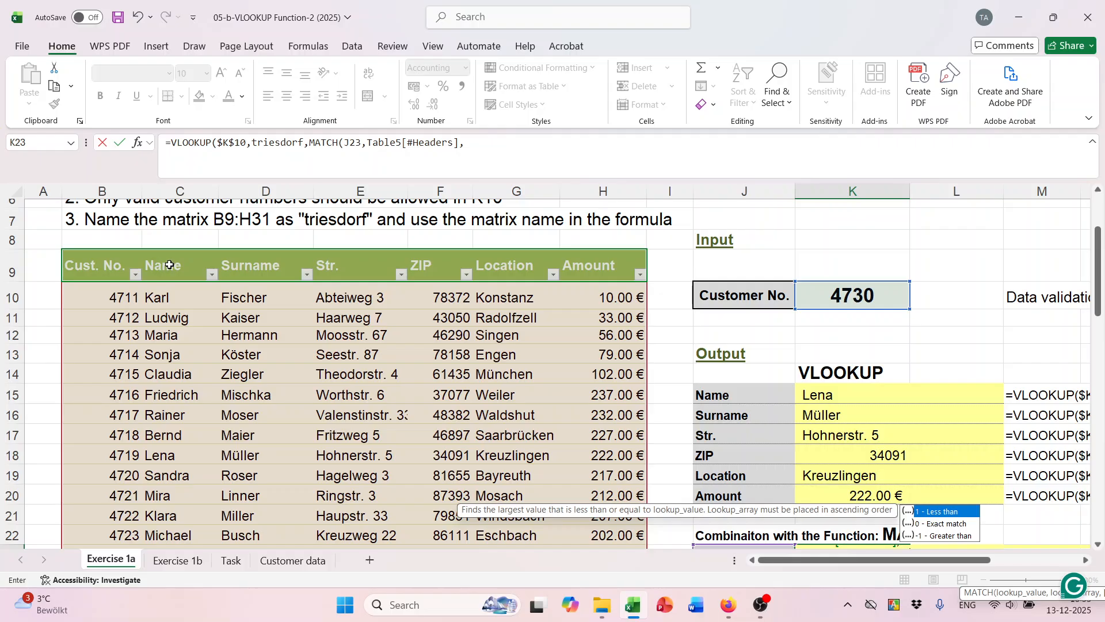
scroll(969, 432, down, 2)
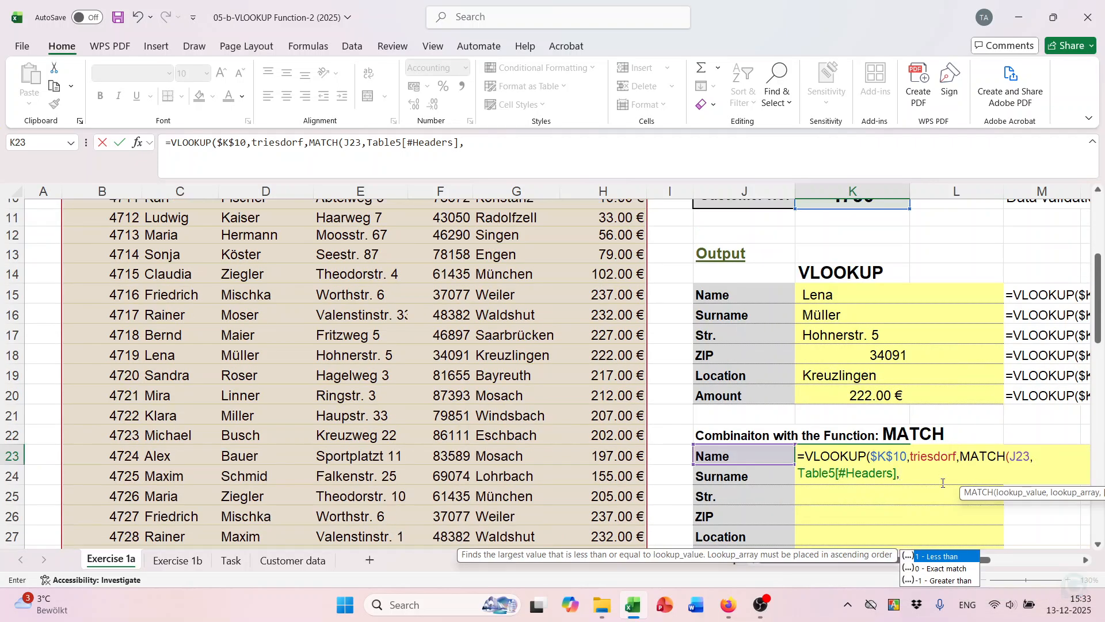
click(932, 569)
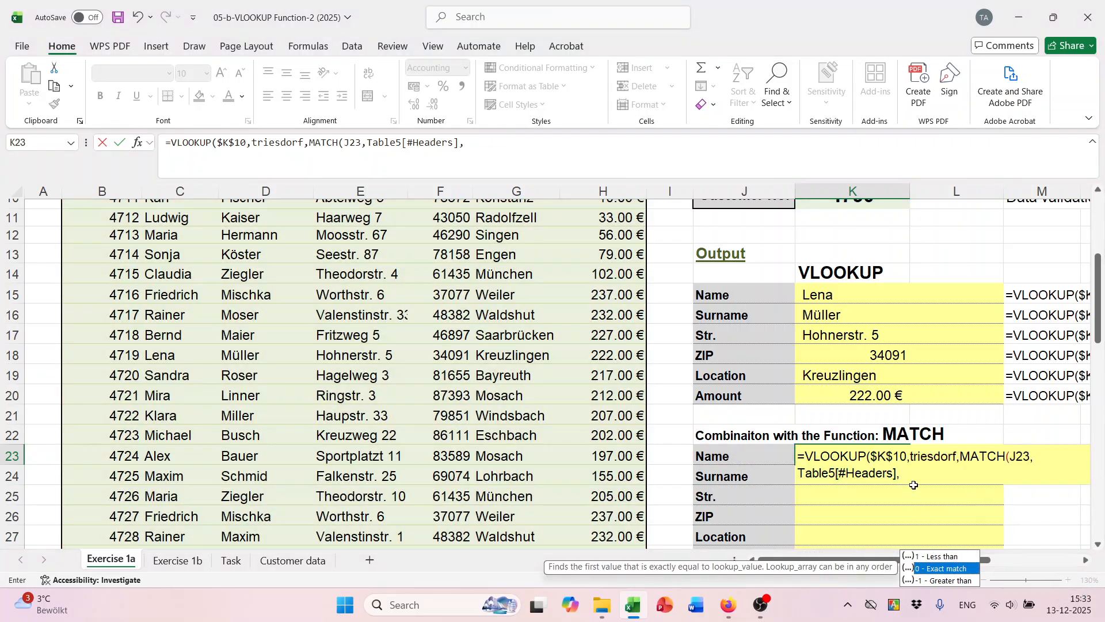
text(0)
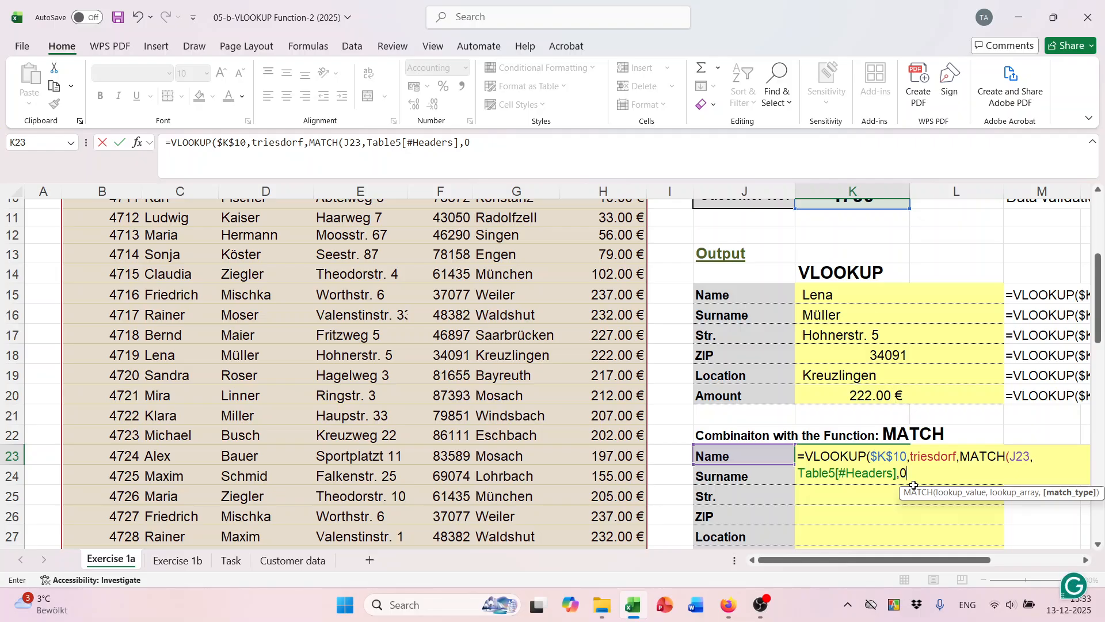
text())
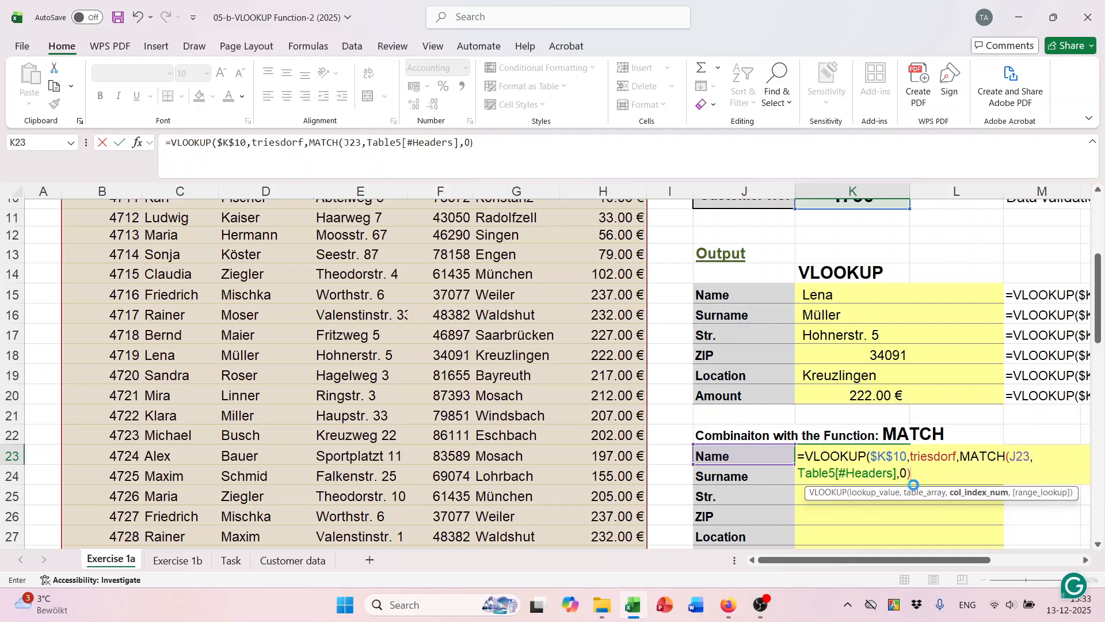
key(Return)
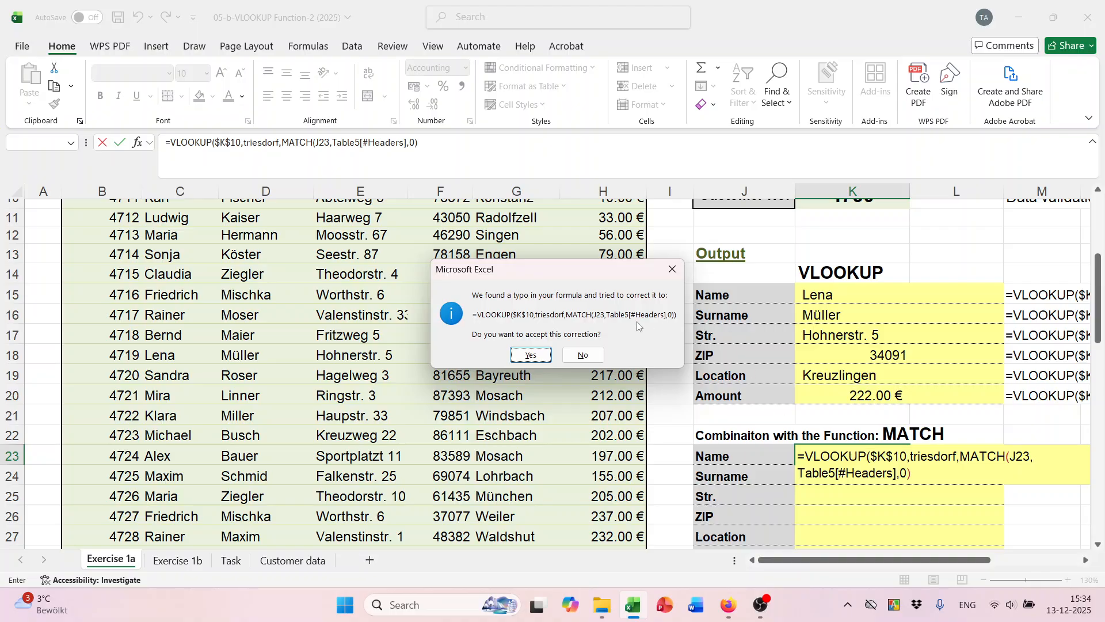
Add the missing closing parenthesis to K23's formula and fill it down to K28.
key(n)
click(555, 340)
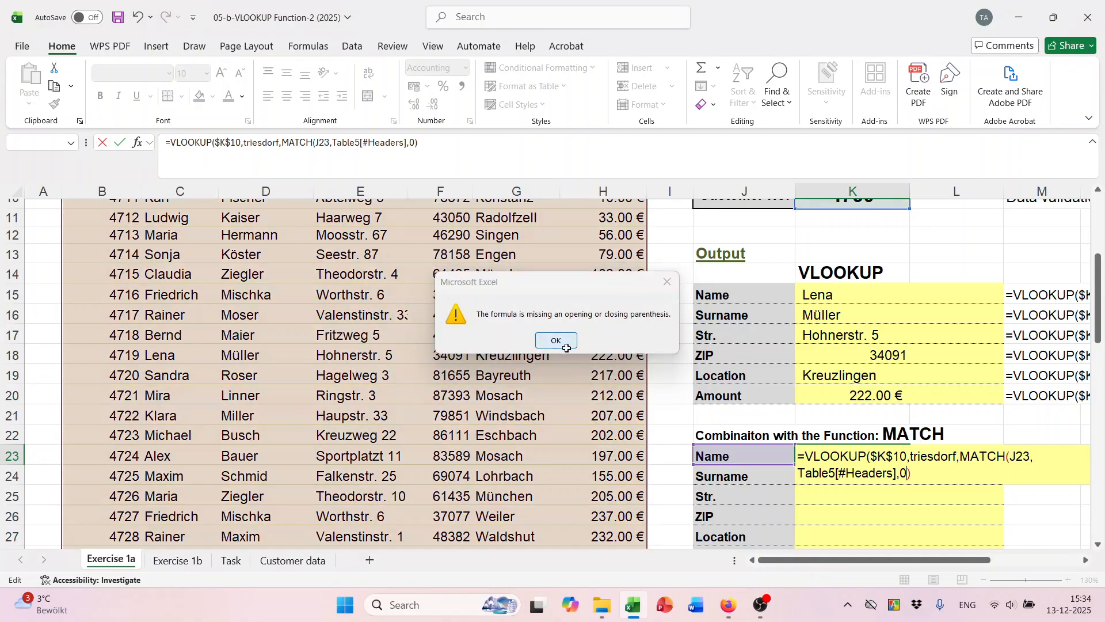
click(908, 472)
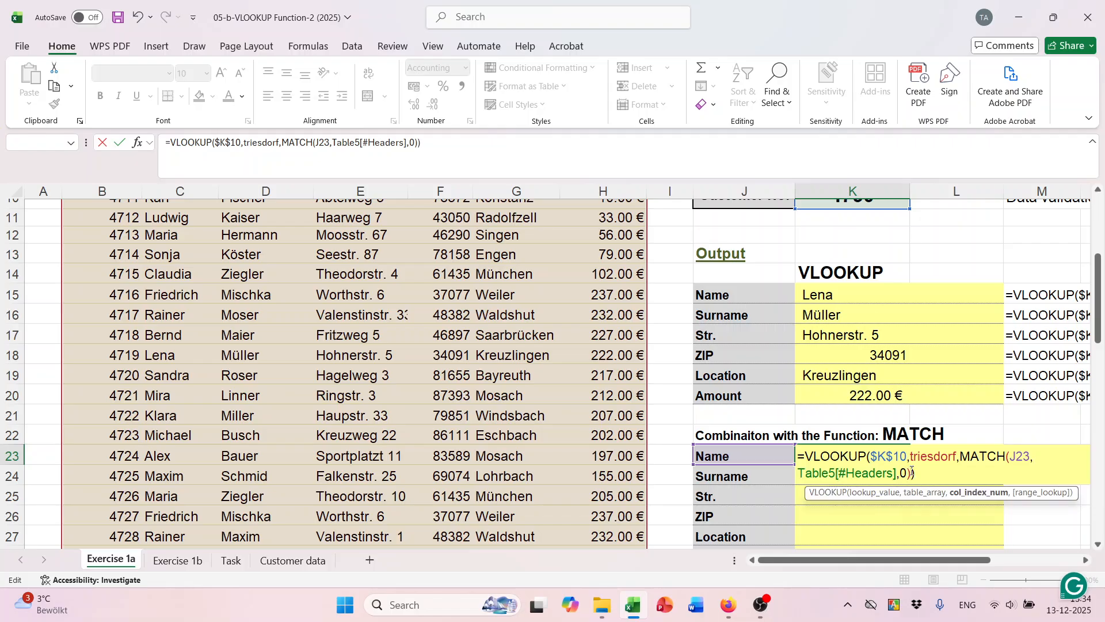
text())
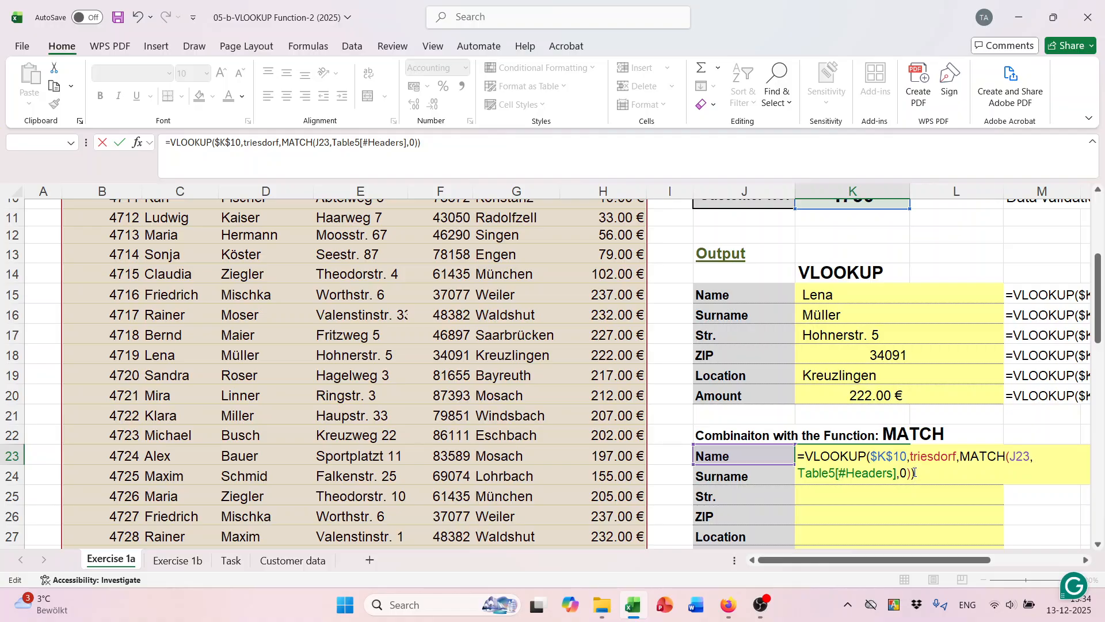
key(Return)
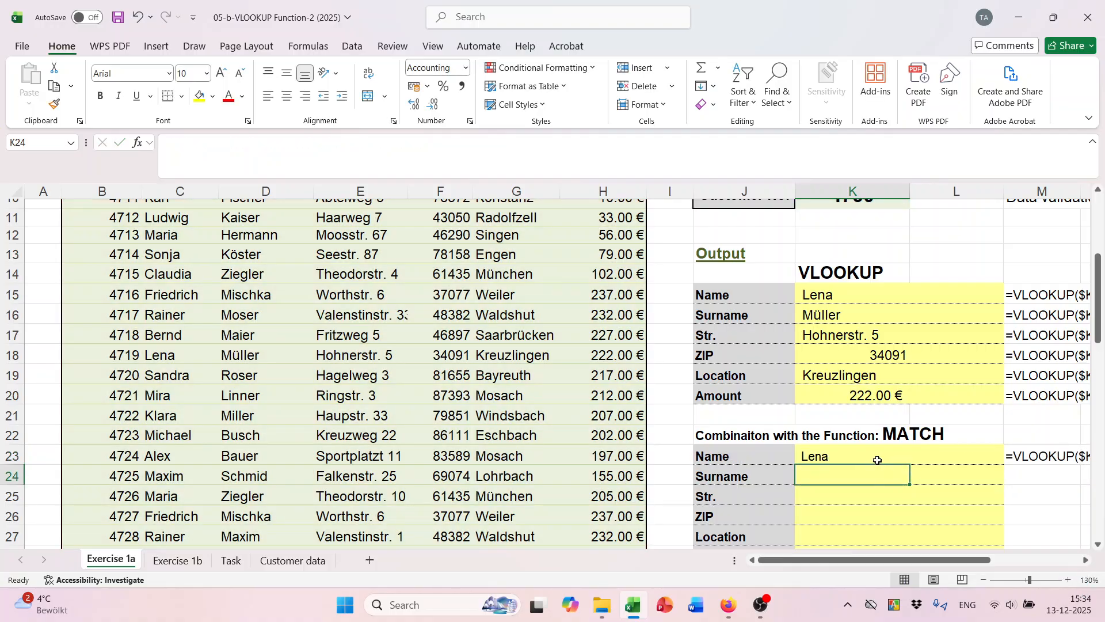
click(867, 453)
drag(911, 466, 911, 542)
Format the ZIP in K26 as General so it shows 34091, then save the workbook.
click(881, 509)
scroll(881, 506, down, 1)
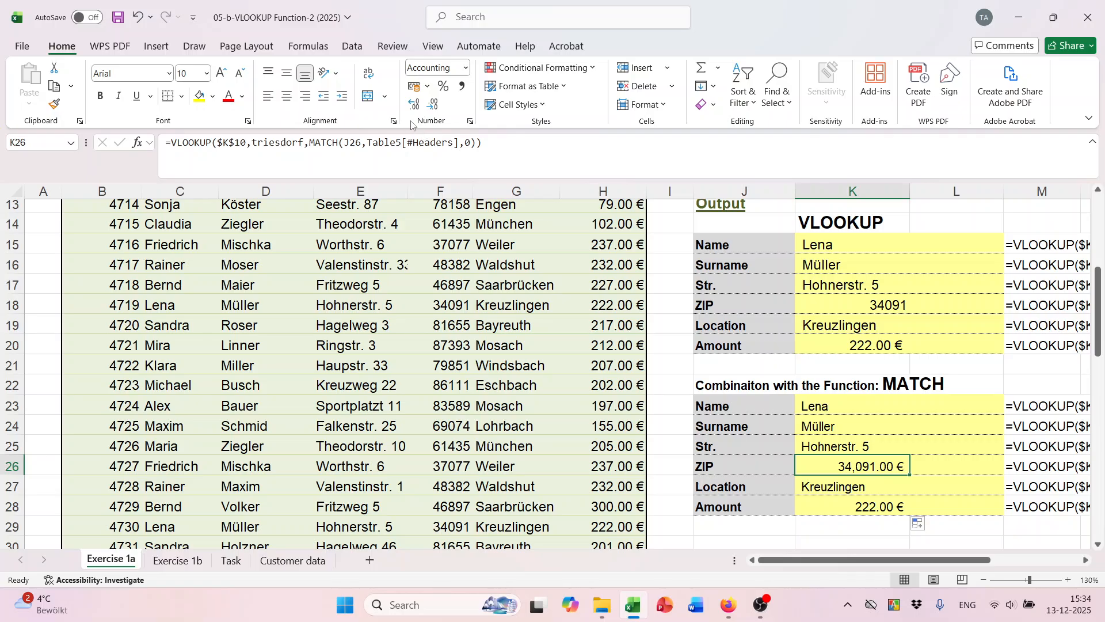
click(465, 68)
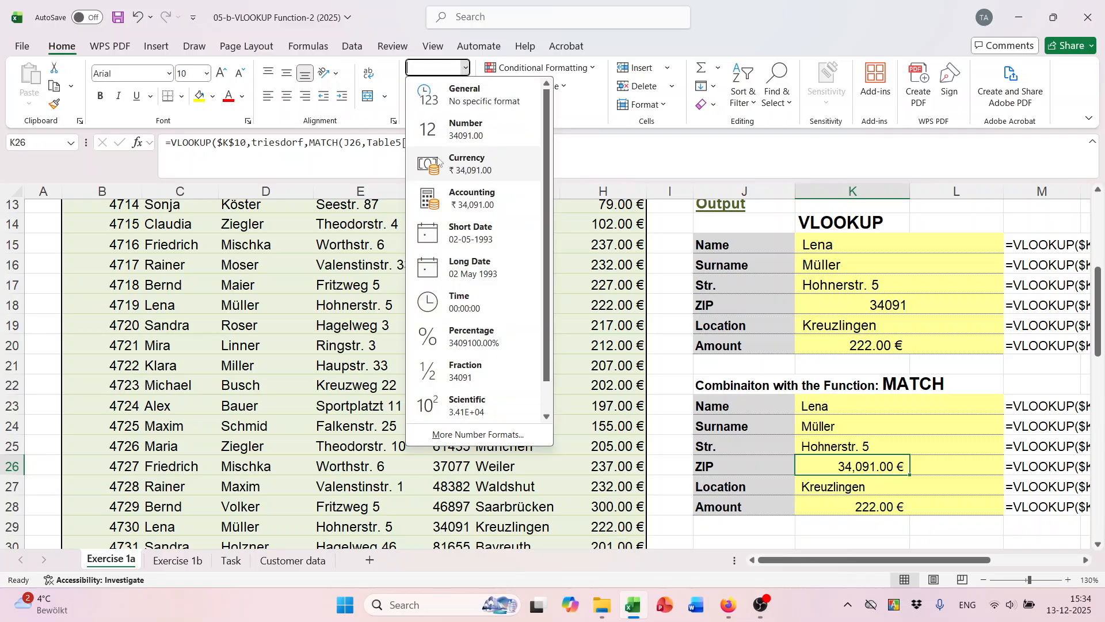
click(459, 104)
scroll(827, 418, down, 2)
scroll(814, 420, up, 2)
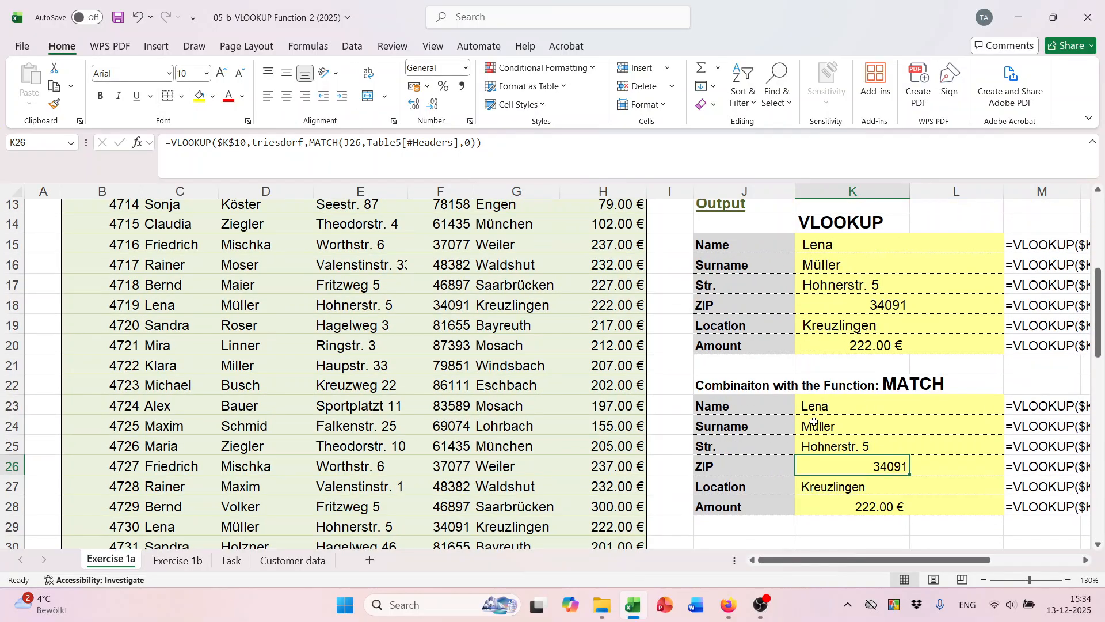
scroll(879, 354, up, 2)
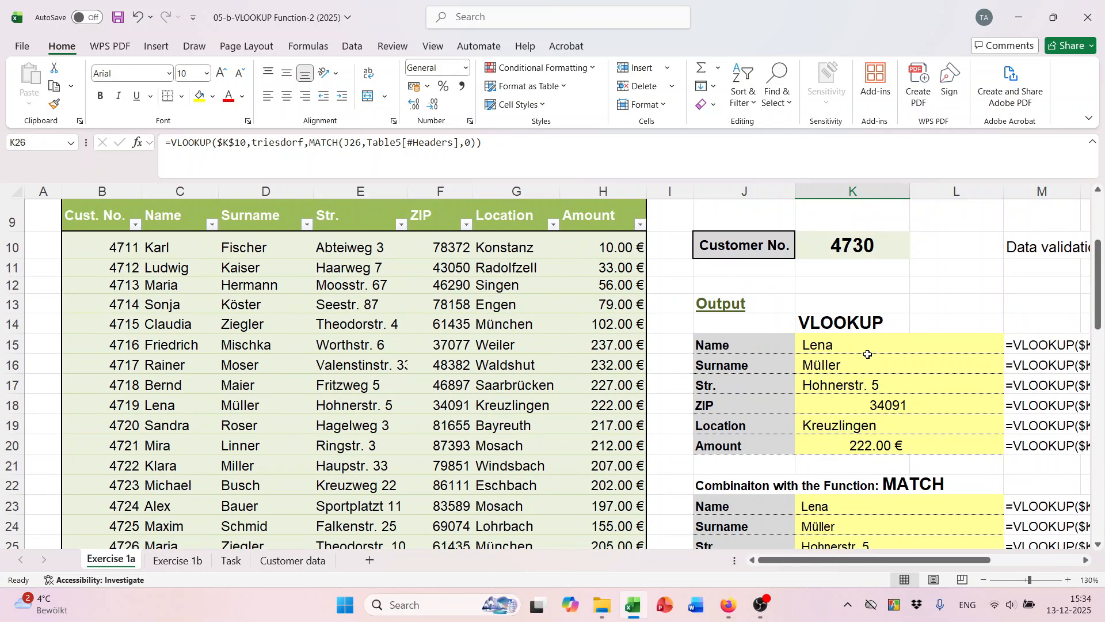
scroll(868, 355, down, 2)
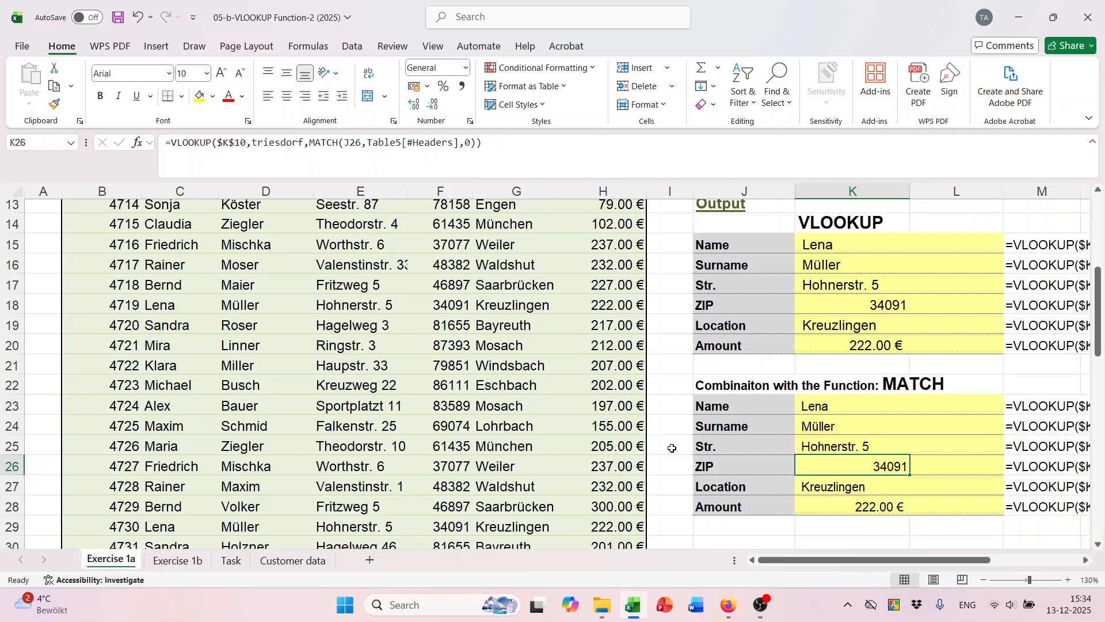
scroll(817, 437, down, 2)
key(ctrl+s)
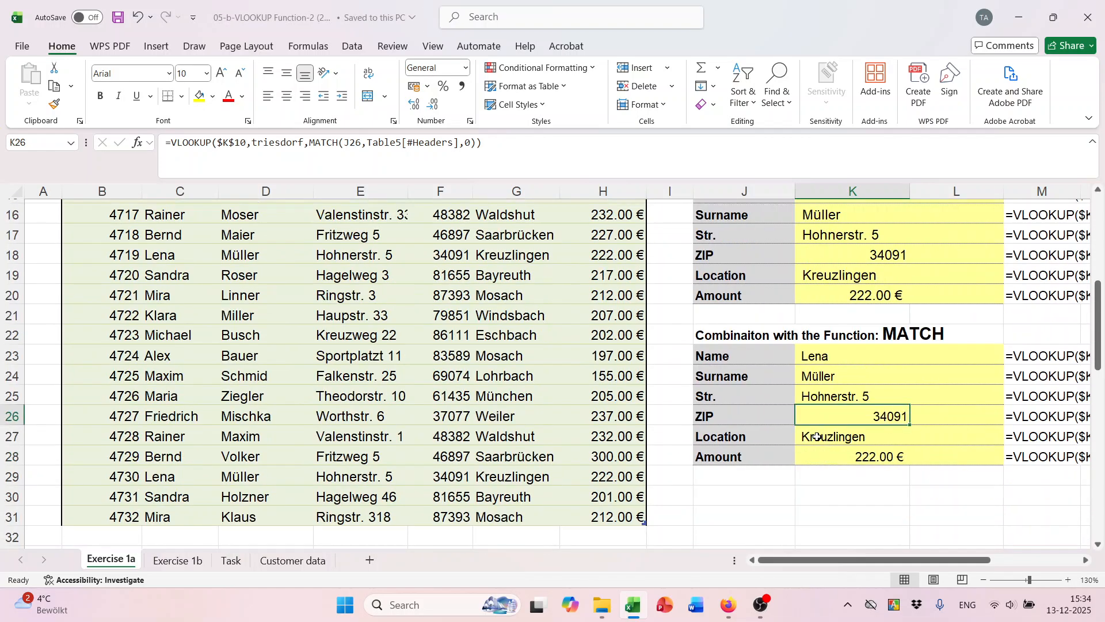
Switch to the Exercise 1b sheet.
click(194, 563)
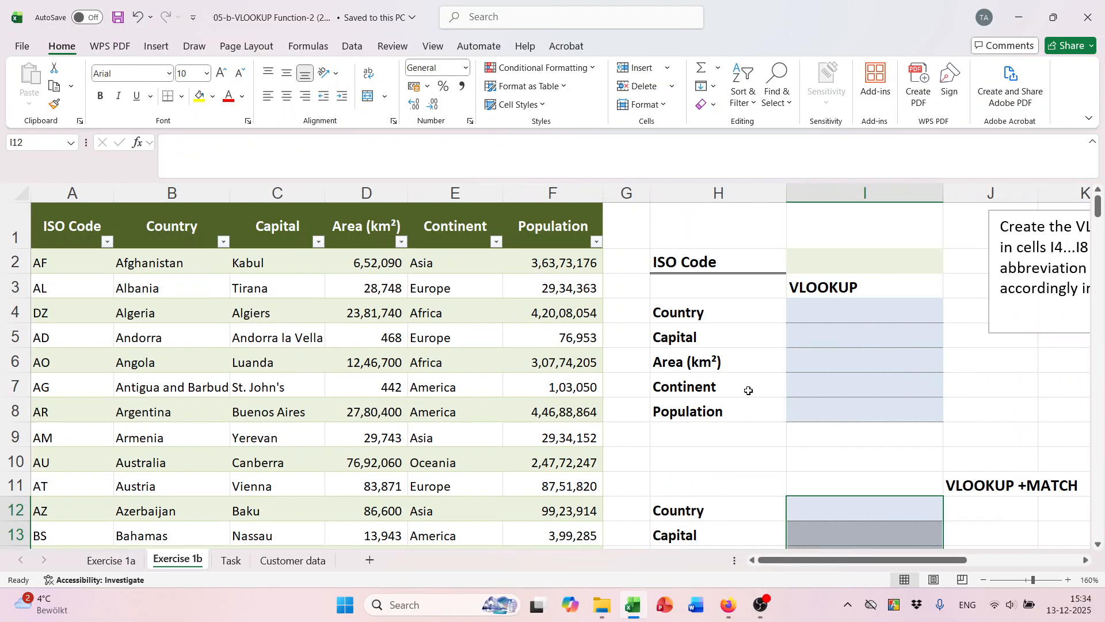
scroll(817, 320, down, 2)
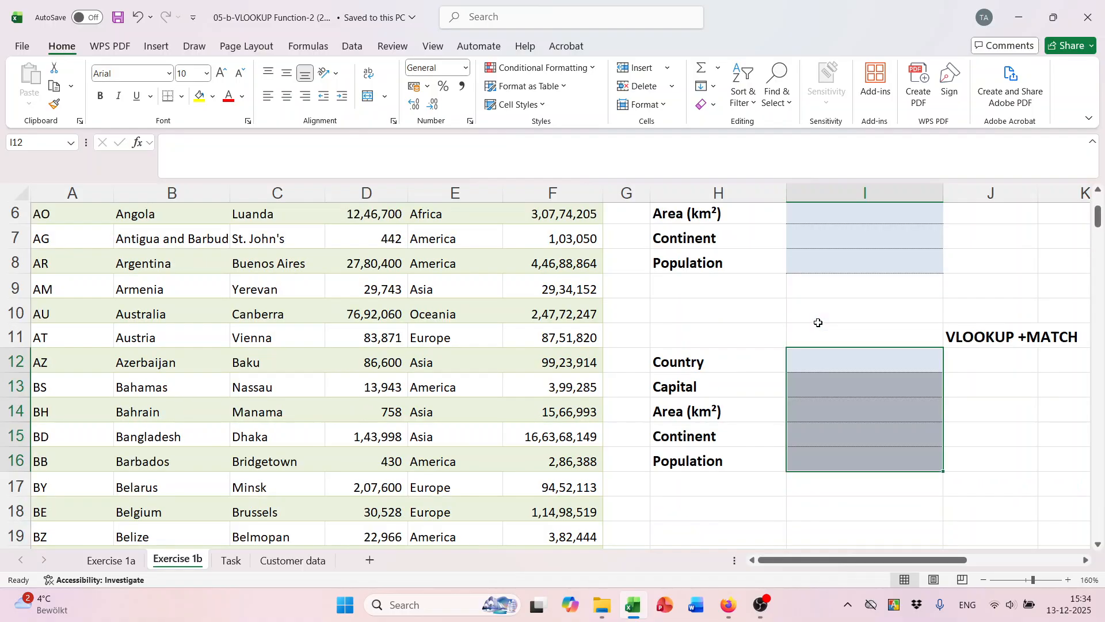
scroll(822, 353, up, 2)
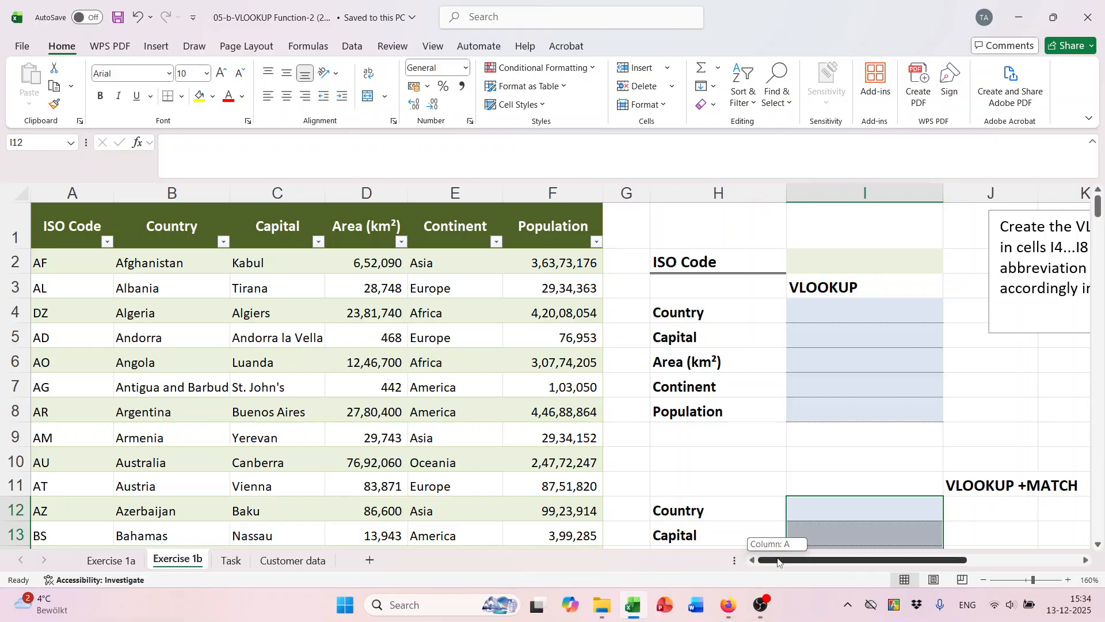
Select the whole country table from ISO Code cell A1 using Ctrl+Shift+Down and Right.
drag(84, 221, 458, 387)
scroll(472, 392, up, 20)
scroll(469, 405, up, 20)
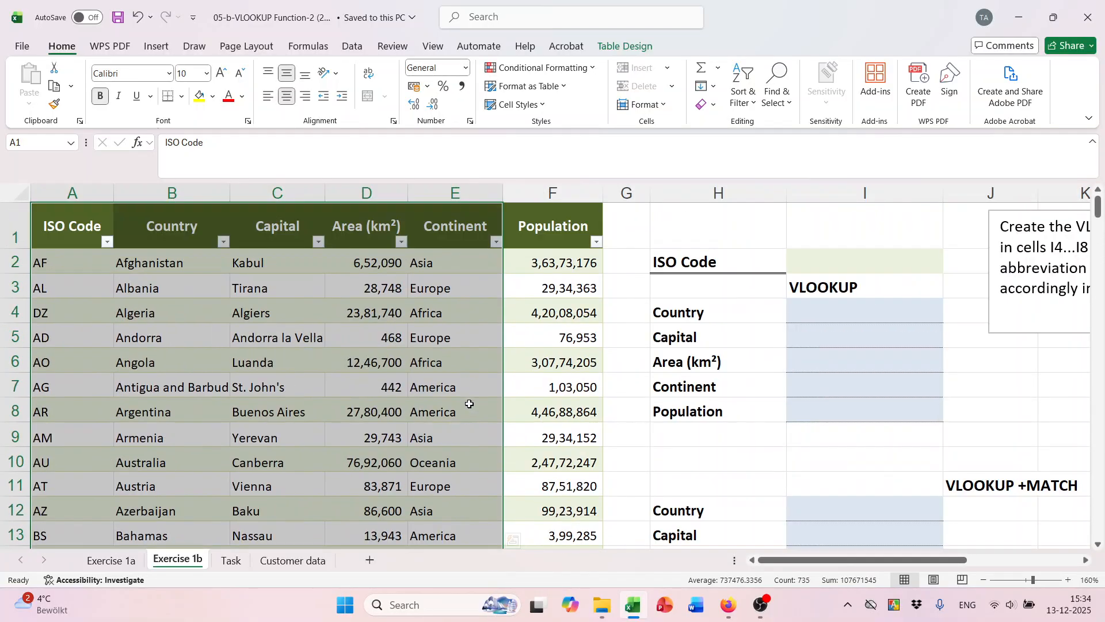
click(118, 224)
click(105, 223)
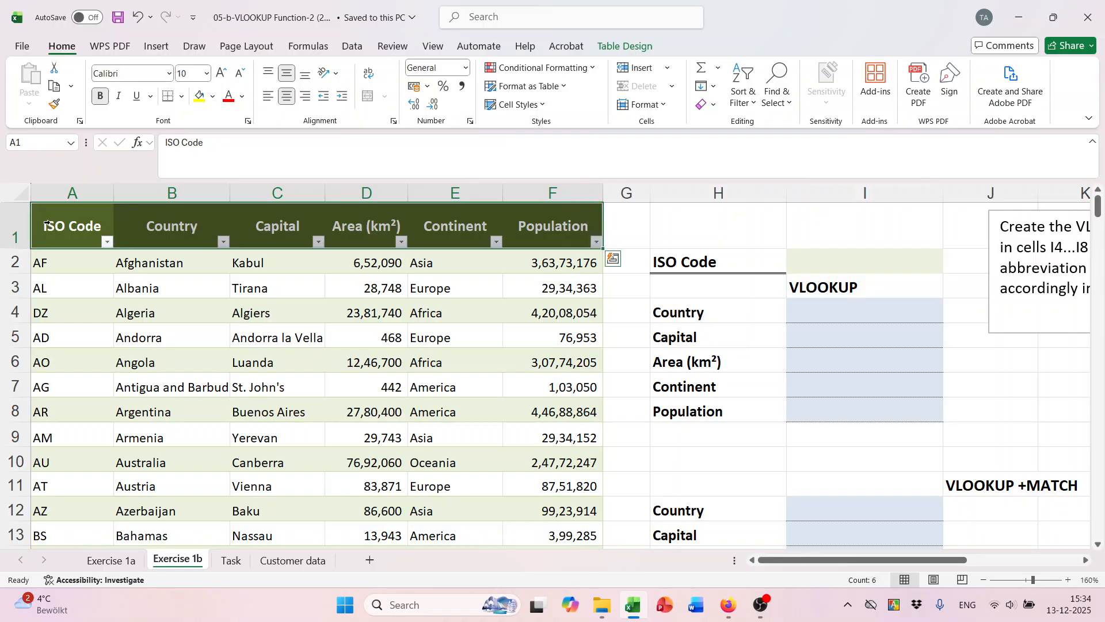
click(86, 379)
click(55, 226)
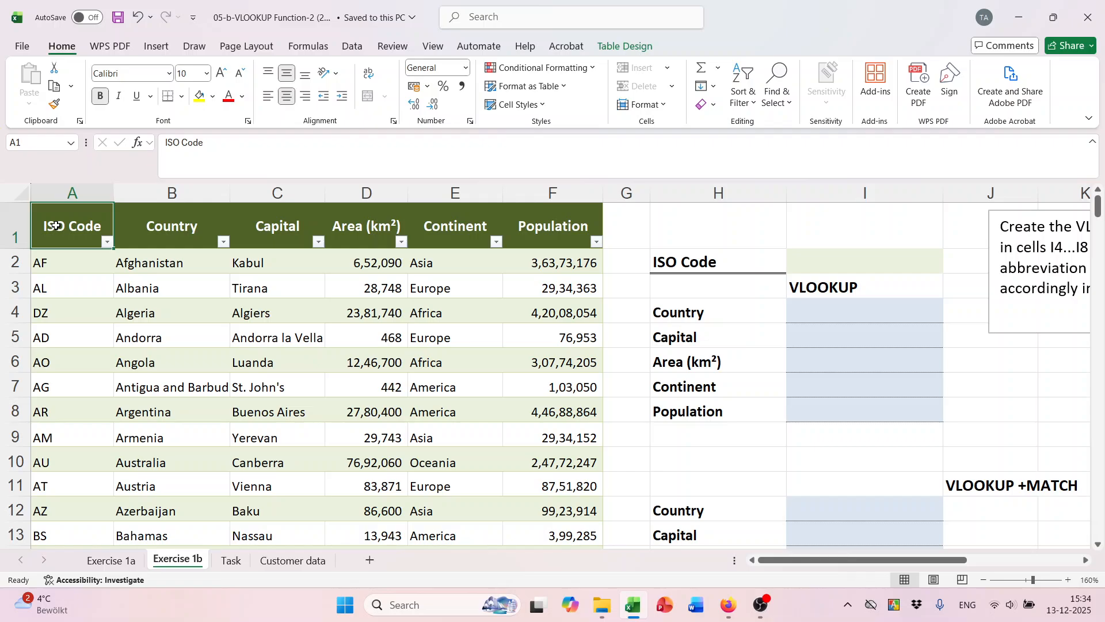
key(ctrl+shift+Down)
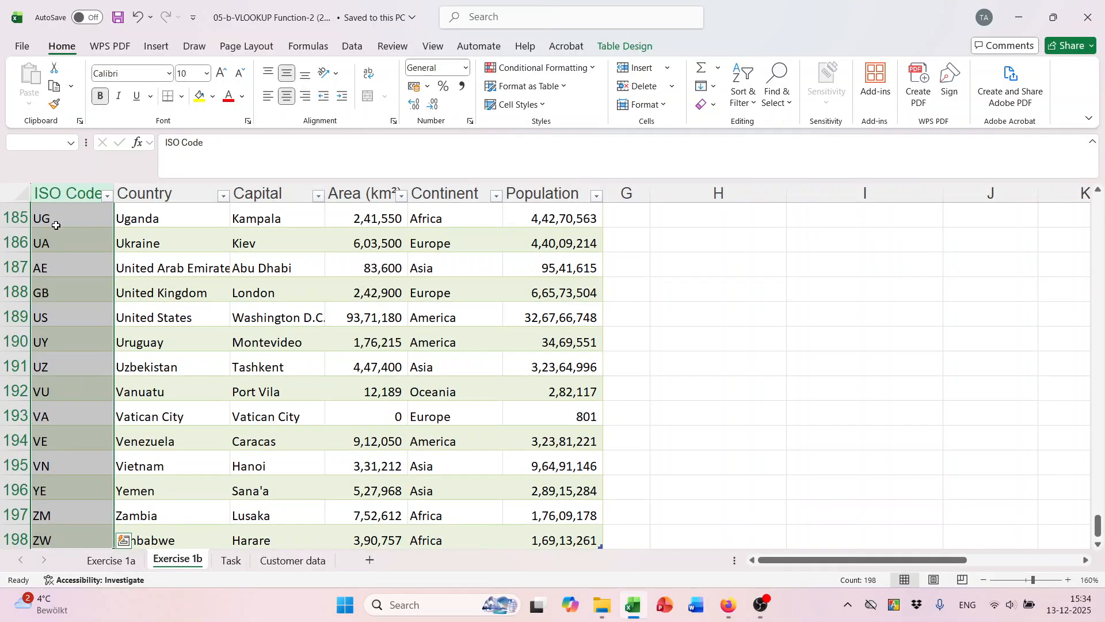
key(ctrl+shift+Right)
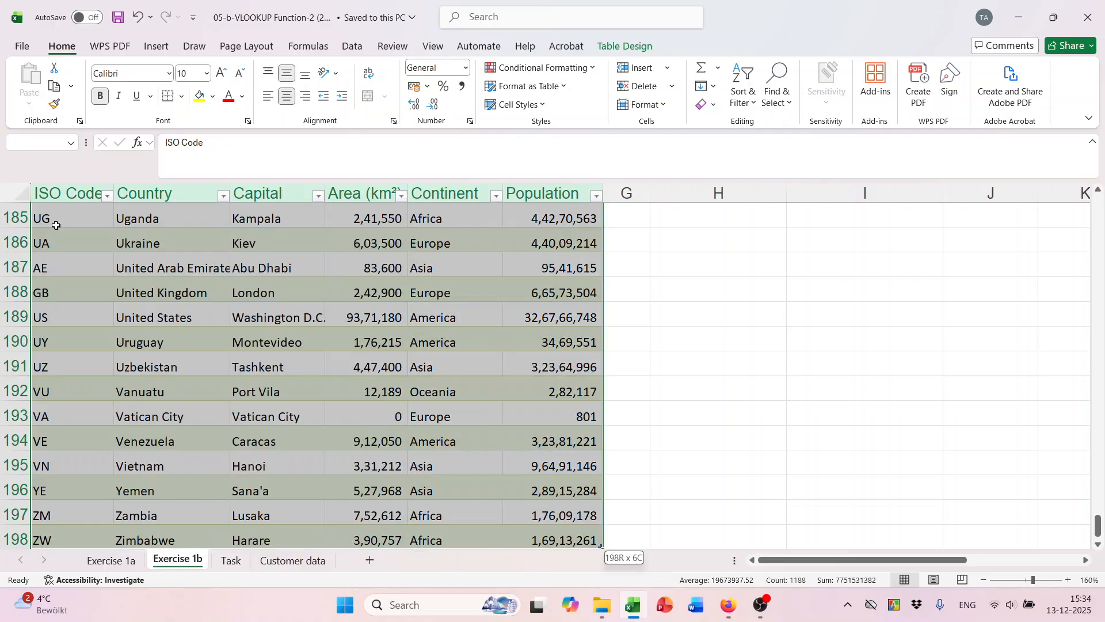
scroll(56, 225, up, 8)
scroll(56, 225, up, 20)
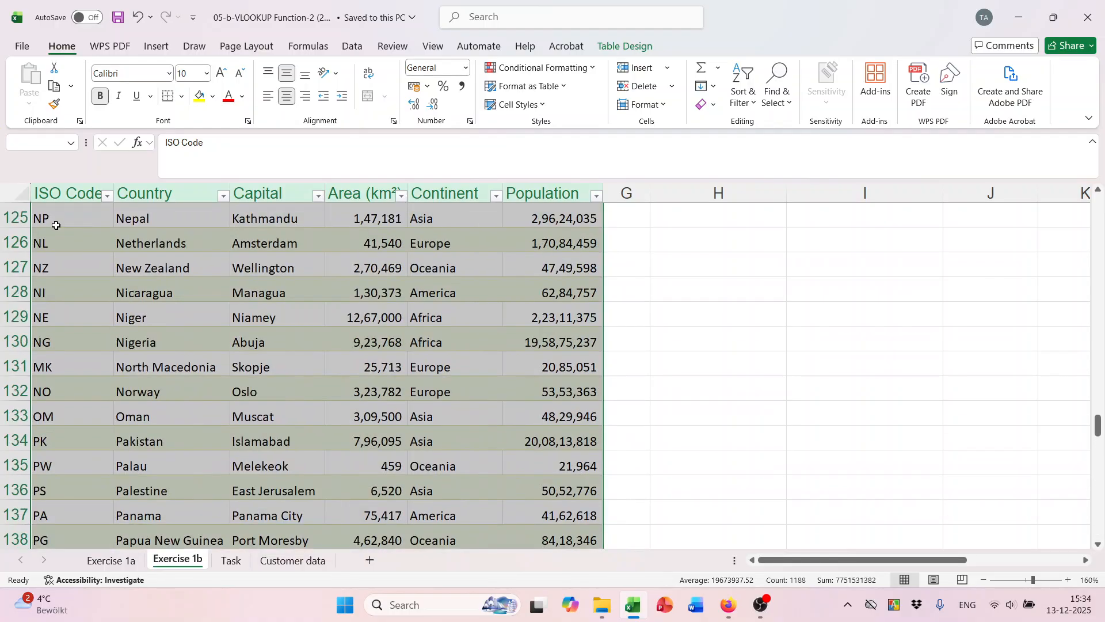
scroll(55, 225, up, 15)
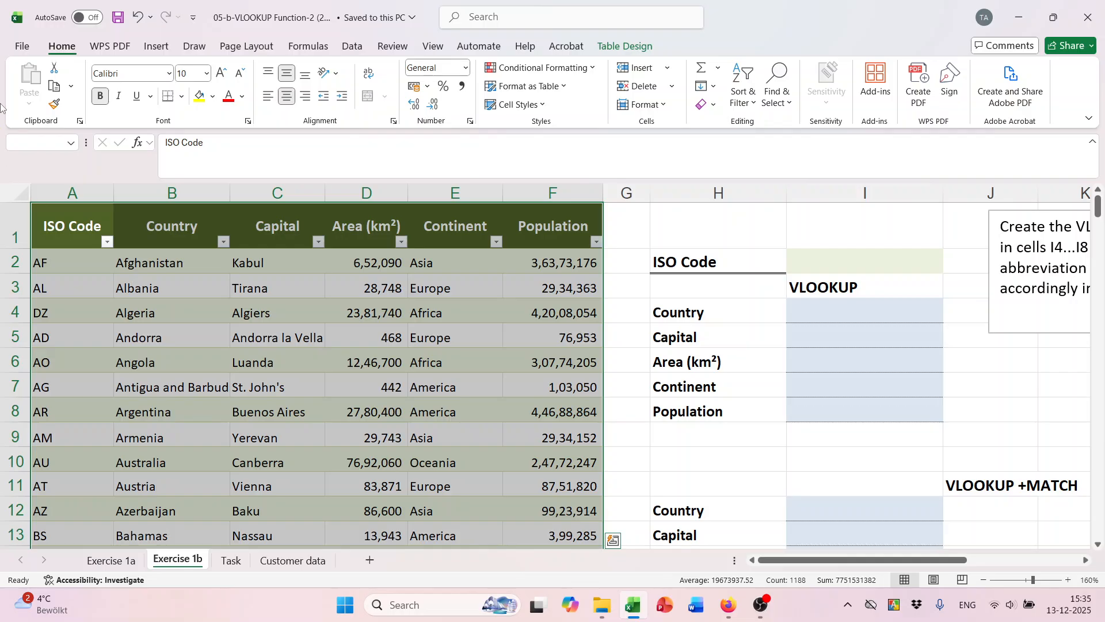
click(33, 141)
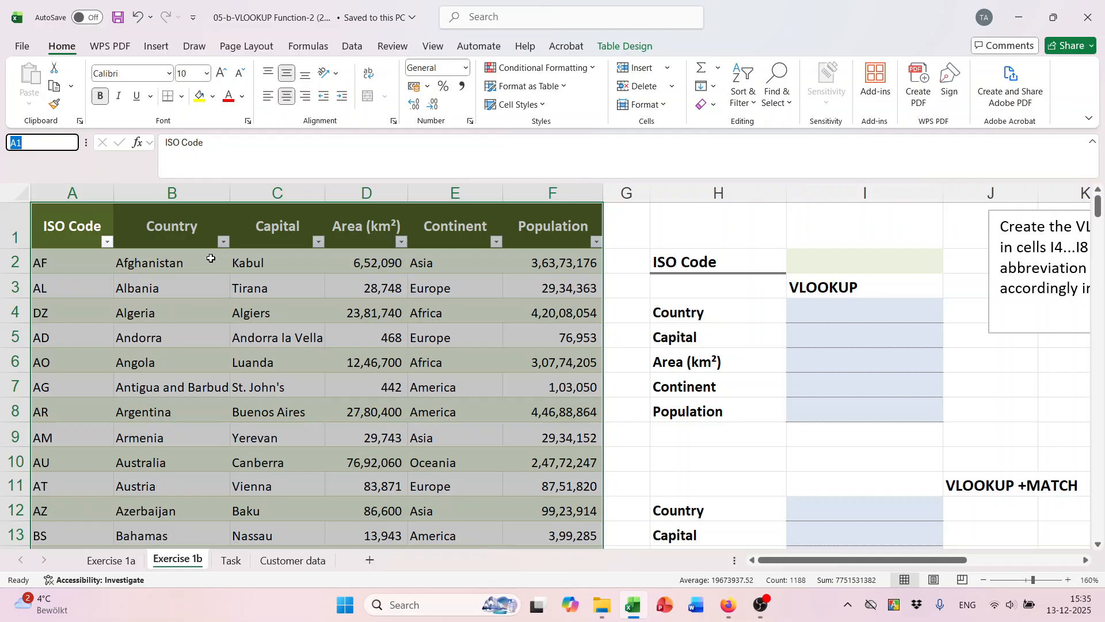
text(ISO)
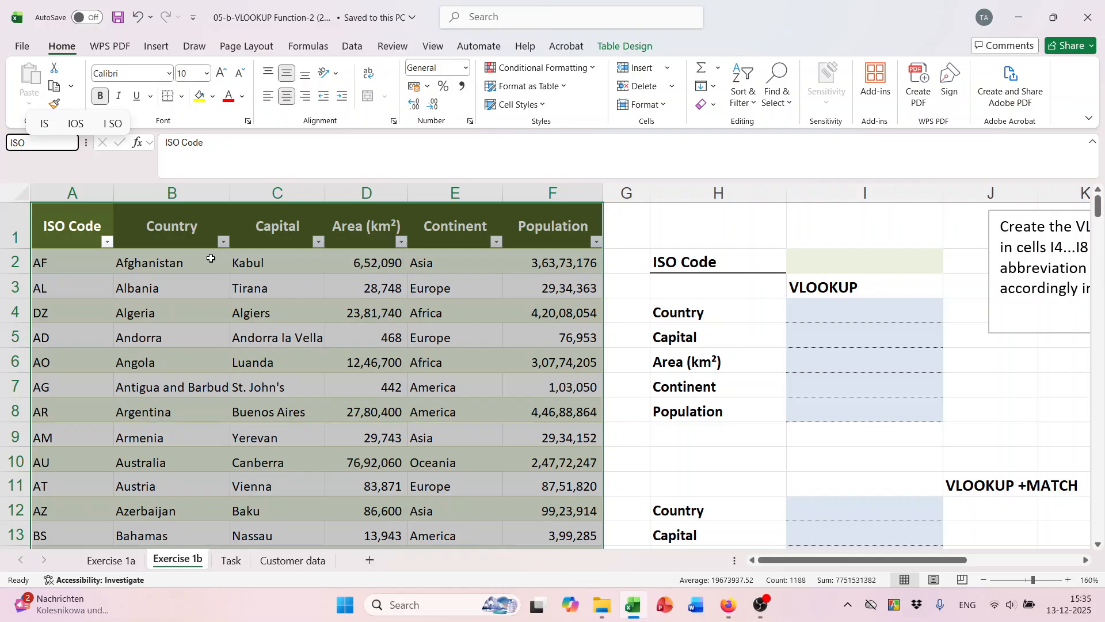
key(Escape)
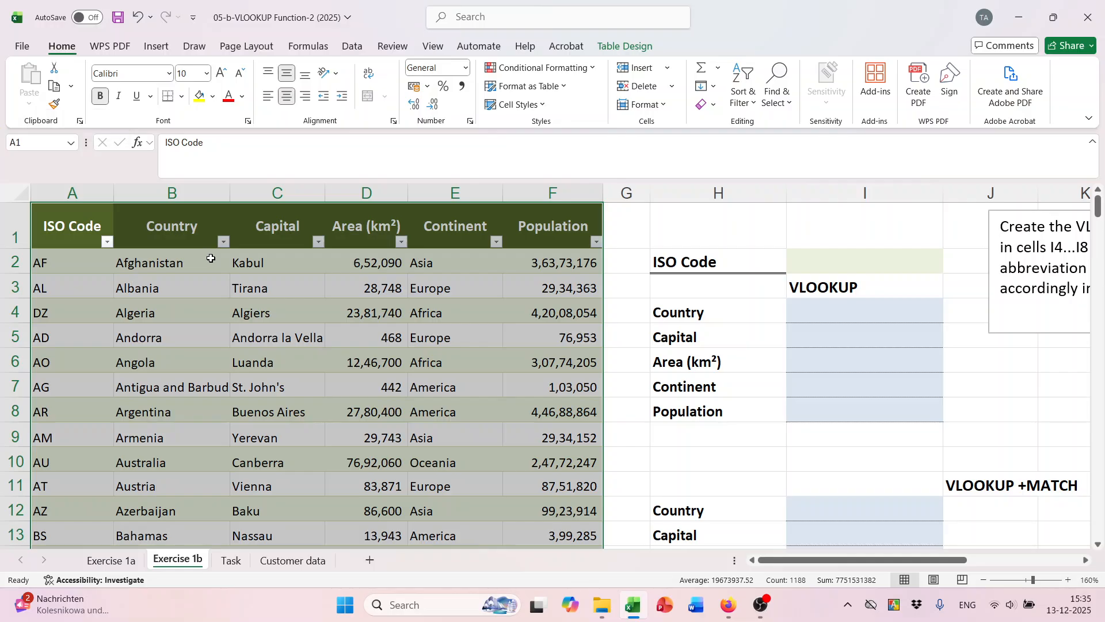
click(285, 312)
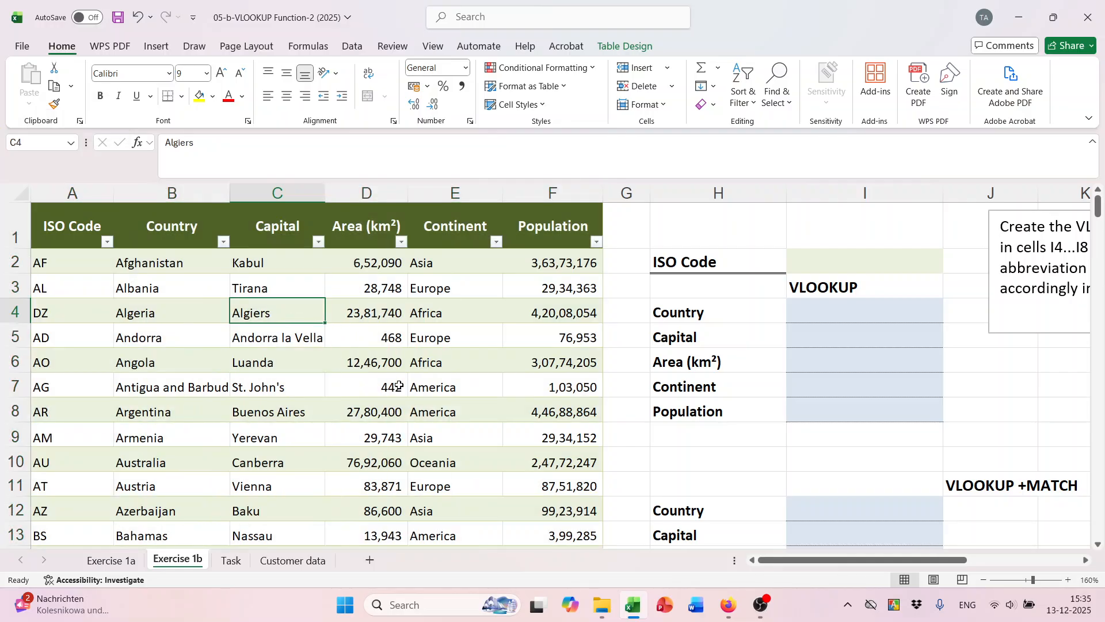
click(836, 316)
click(827, 265)
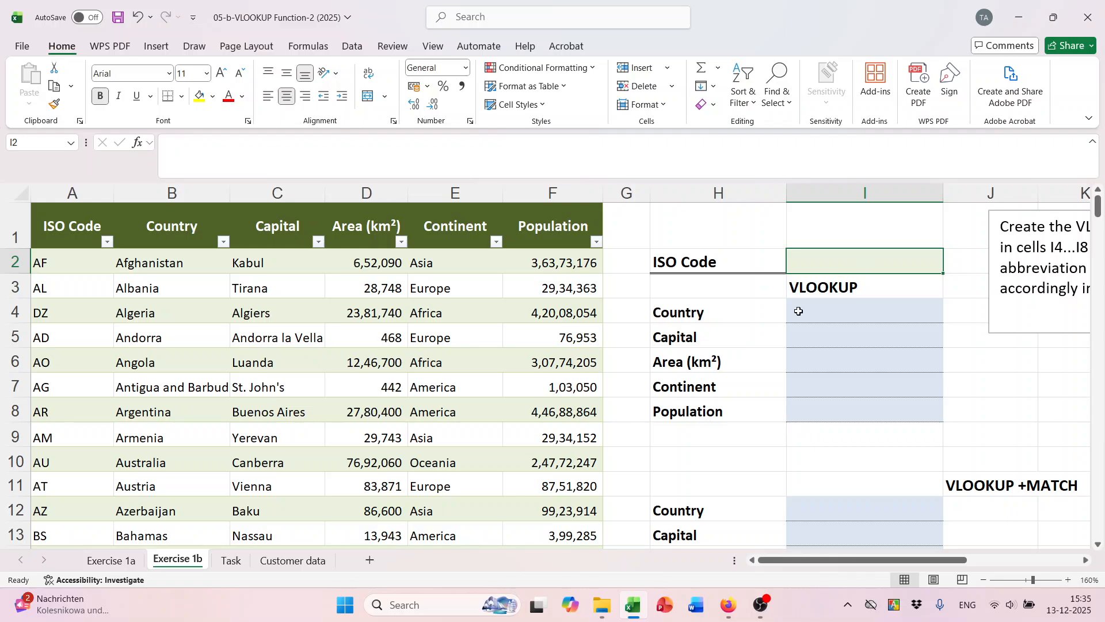
Add List data validation to I2 with source =$A$2:$A$198.
click(334, 47)
click(351, 46)
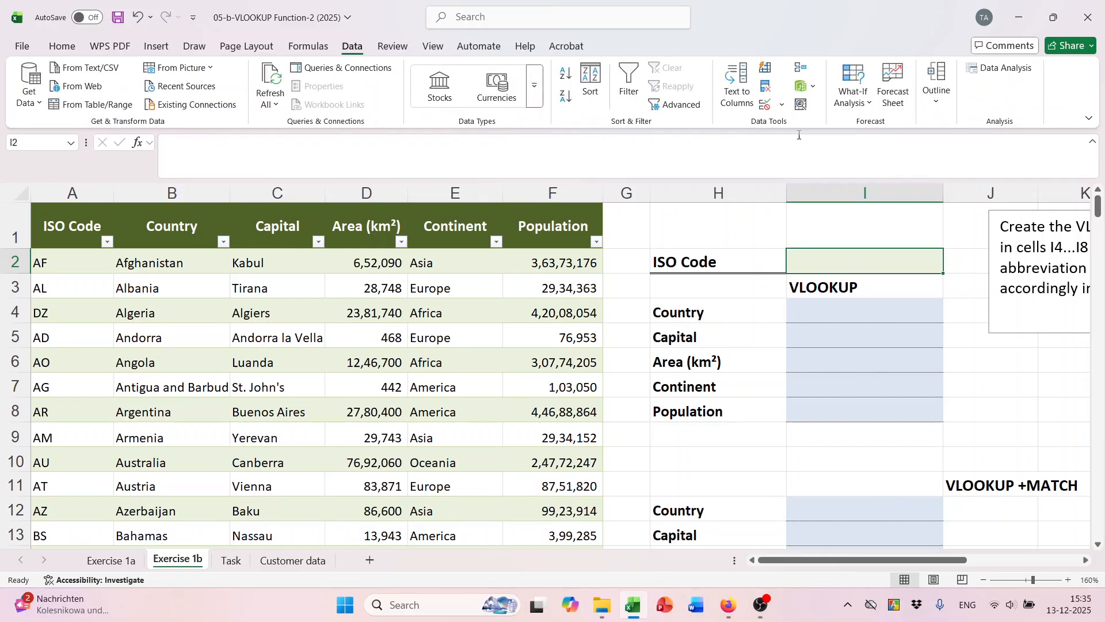
click(782, 104)
click(788, 131)
click(574, 172)
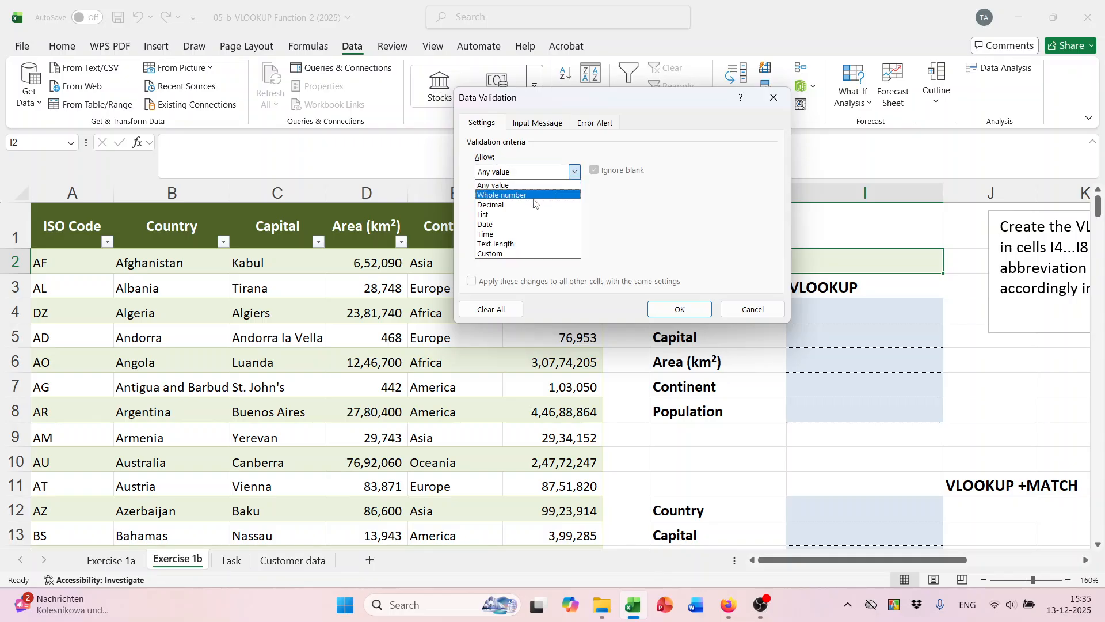
click(515, 213)
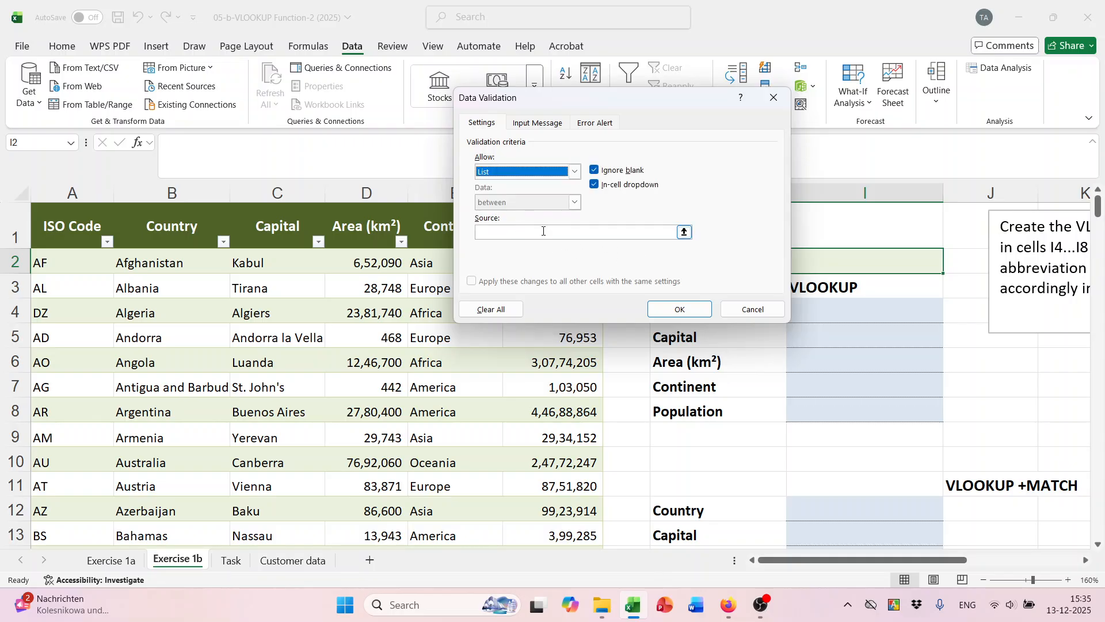
click(607, 231)
drag(72, 266, 45, 505)
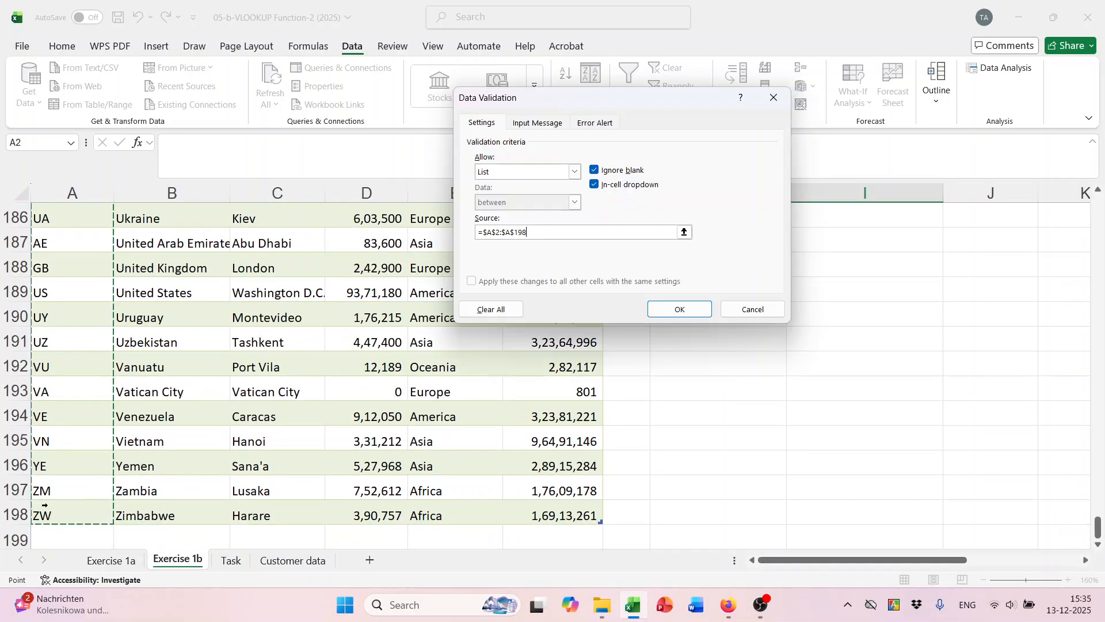
click(680, 309)
Choose AD from I2's ISO code dropdown.
scroll(843, 365, up, 5)
scroll(844, 365, up, 17)
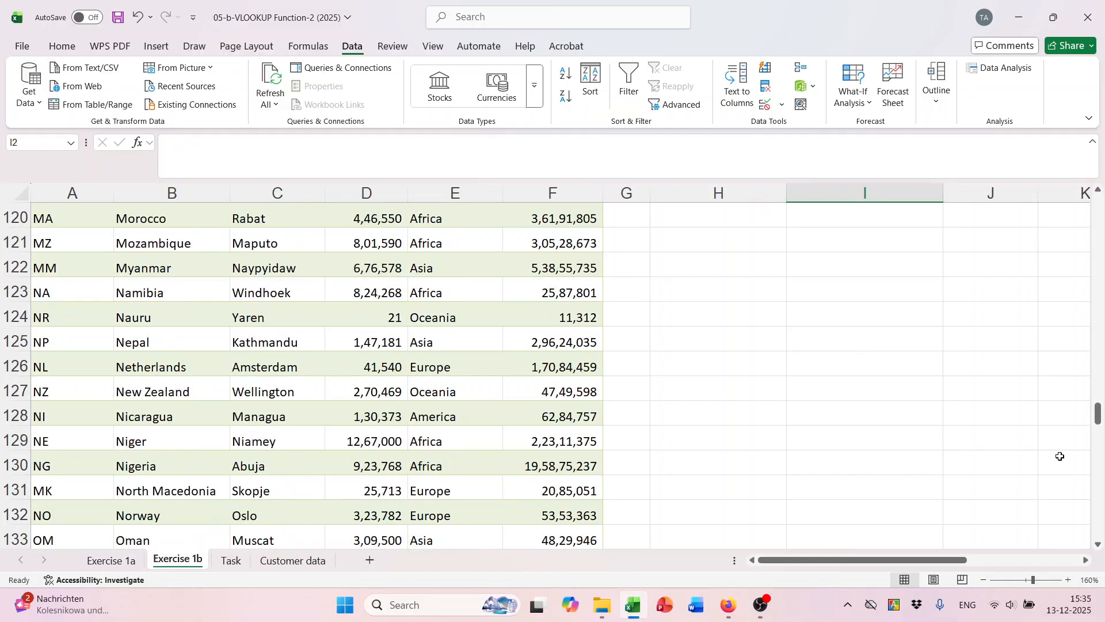
drag(1100, 414, 1103, 210)
click(830, 311)
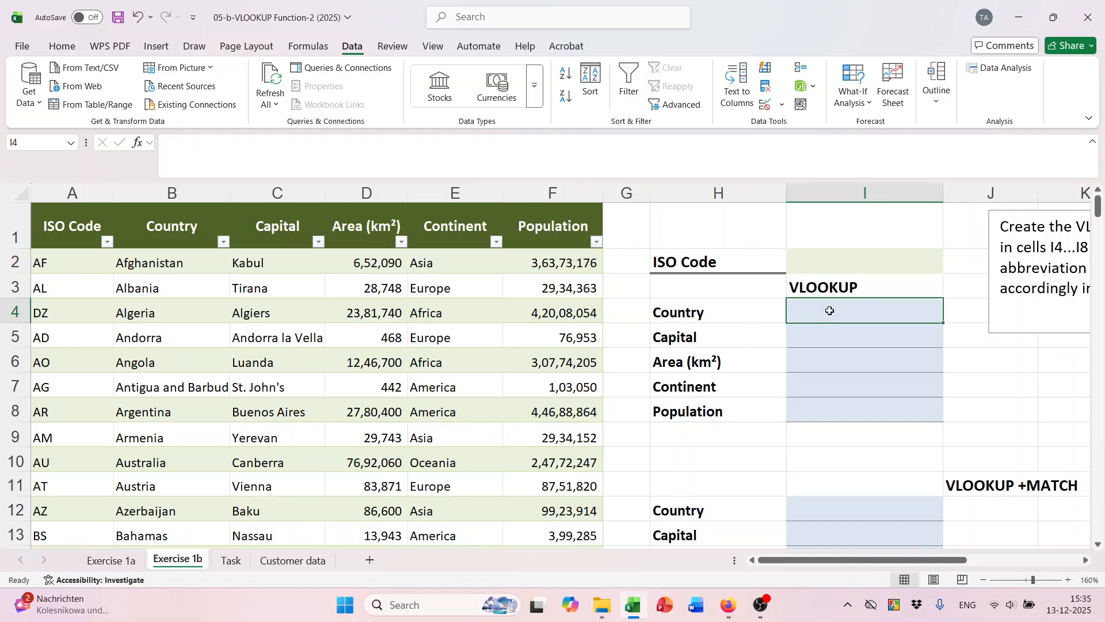
click(835, 264)
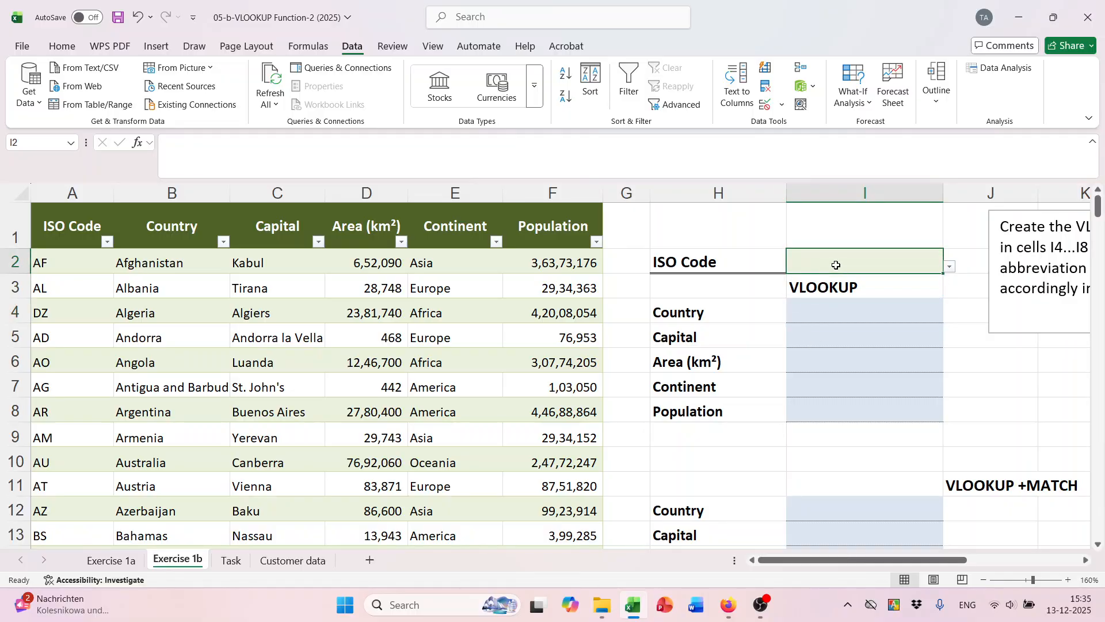
click(849, 317)
click(899, 266)
click(952, 267)
click(832, 312)
Enter =VLOOKUP($I$2,ISO,2,FALSE) in I4 so it returns Andorra.
click(825, 312)
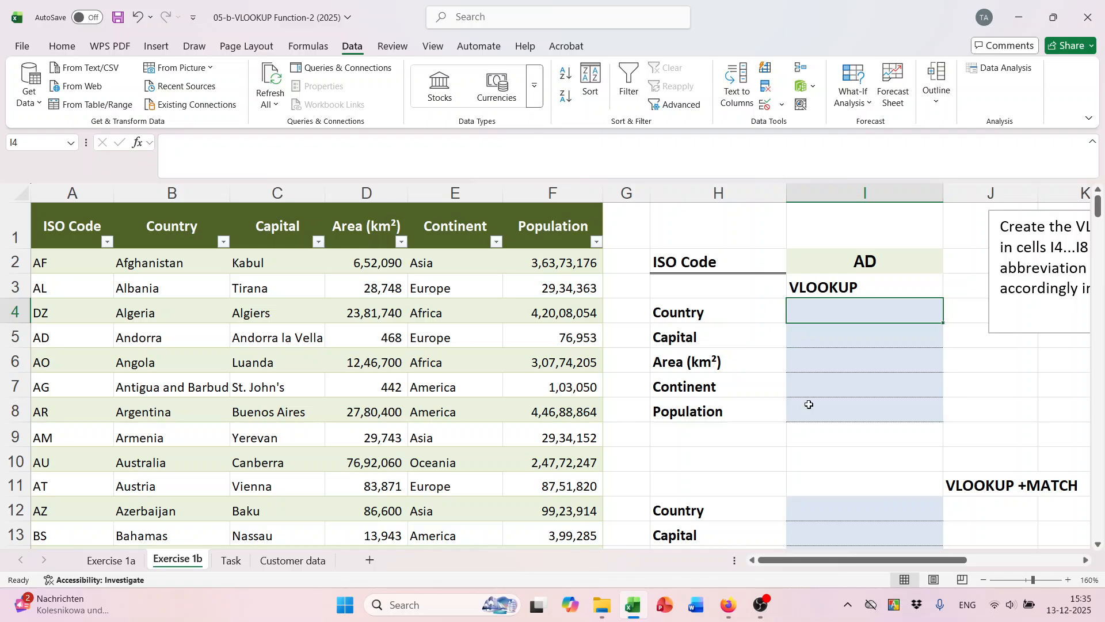
text(=vl)
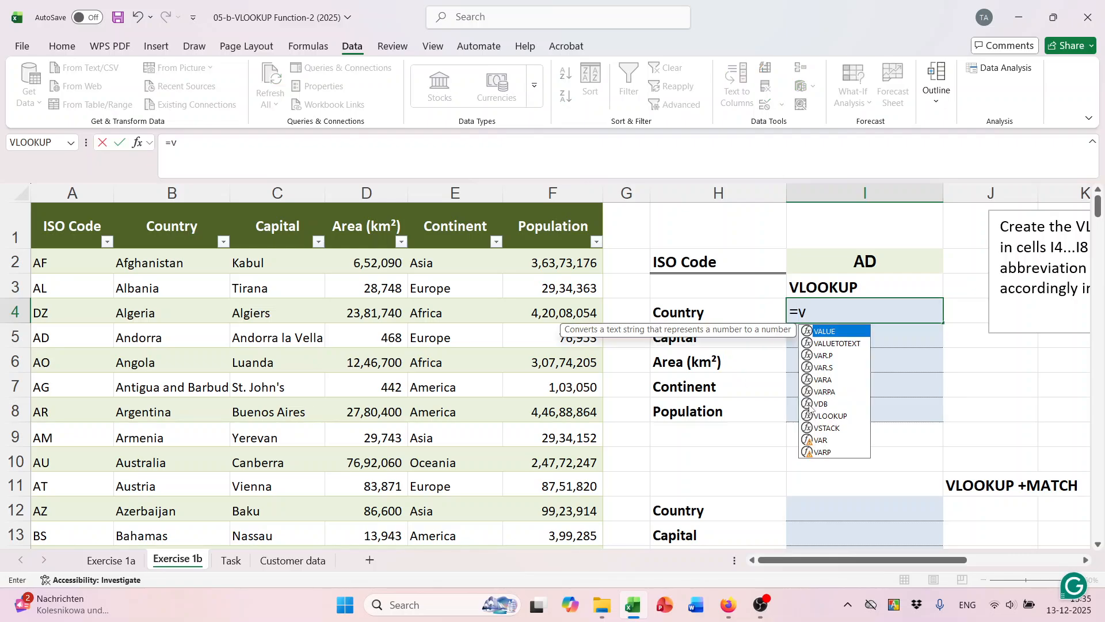
key(Tab)
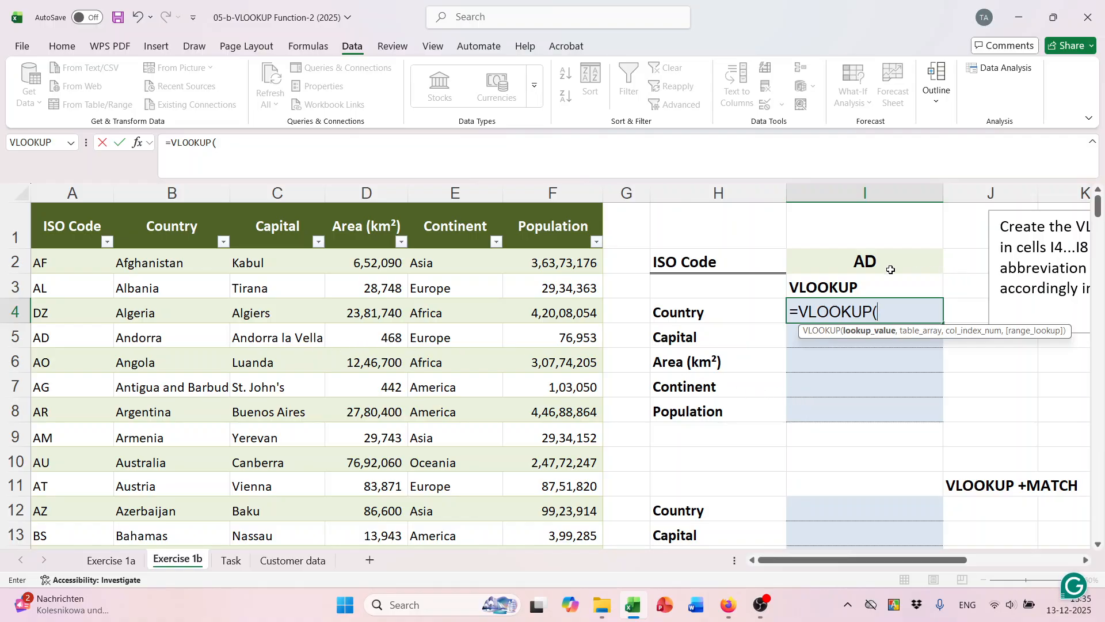
click(876, 260)
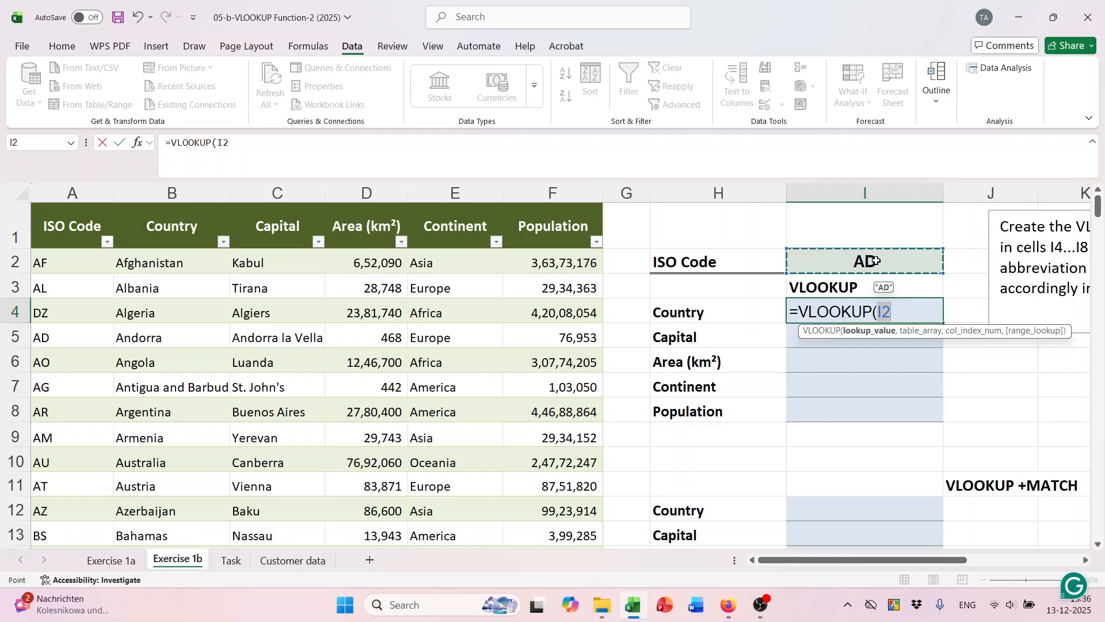
key(F4)
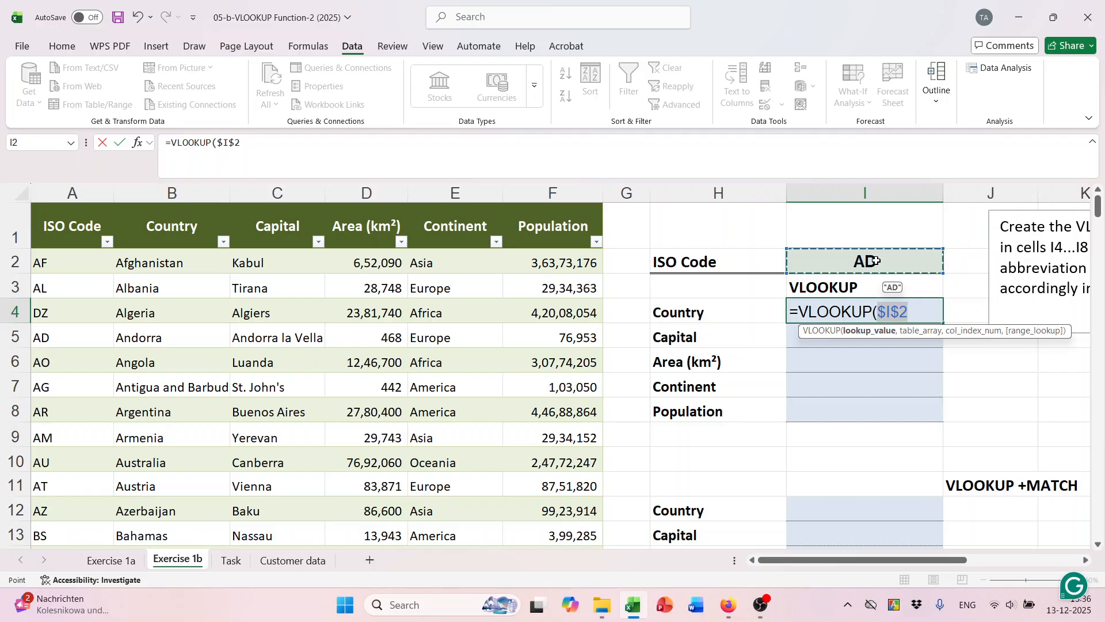
text(,)
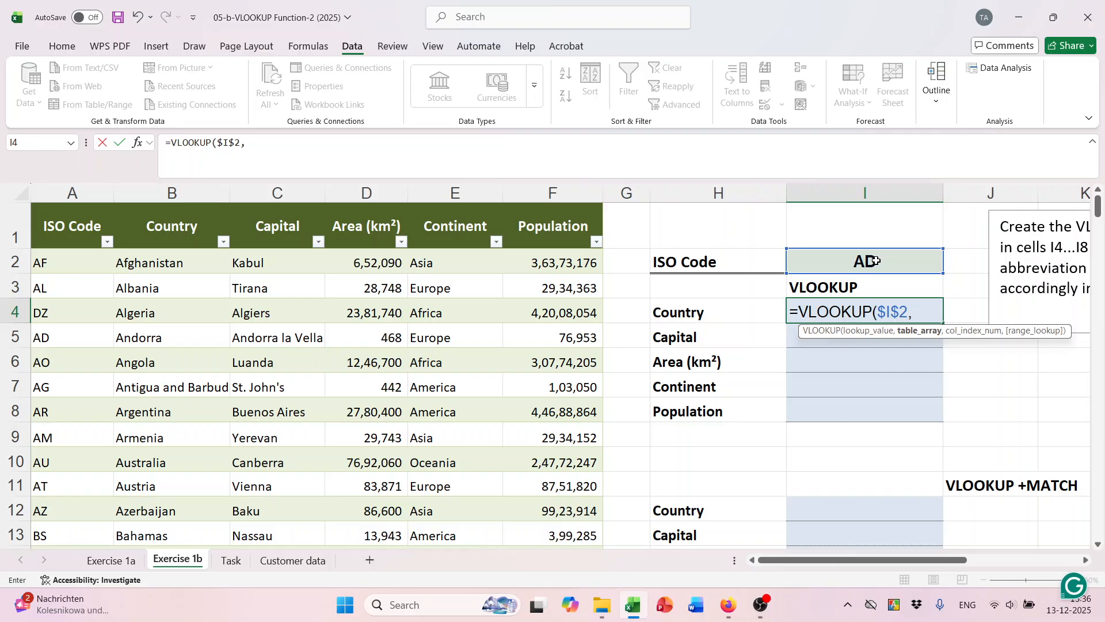
text(iso)
key(Tab)
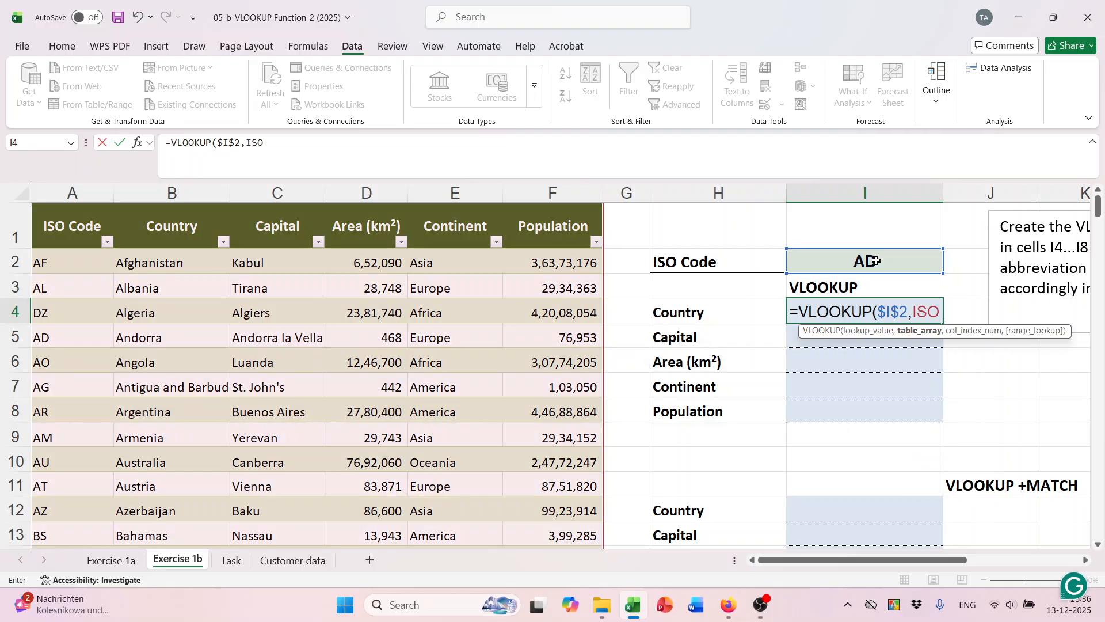
text(,)
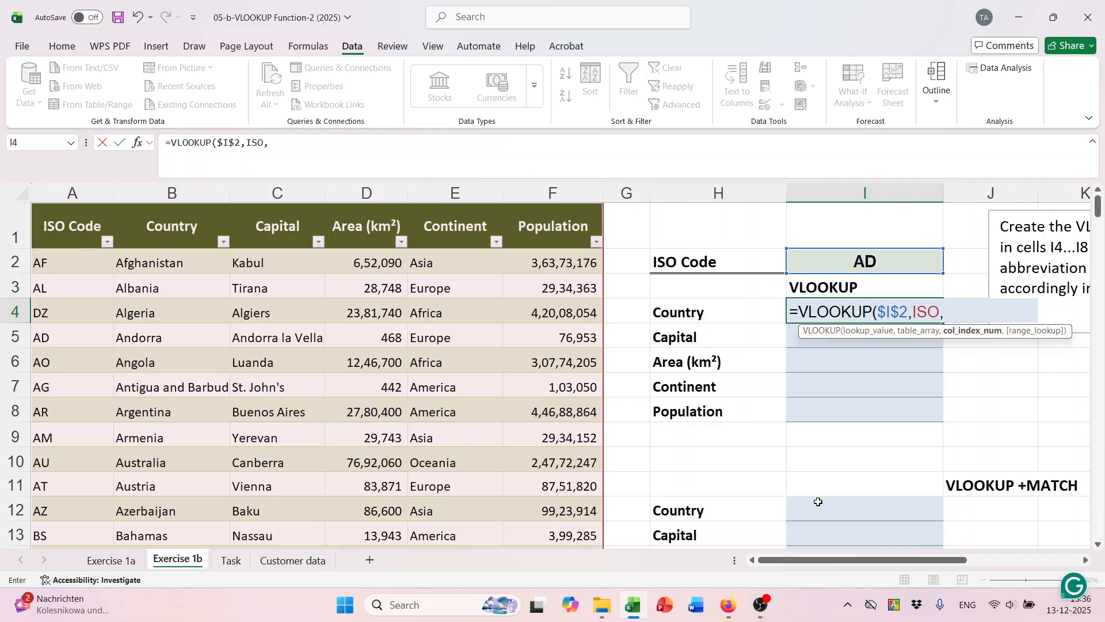
text(2,)
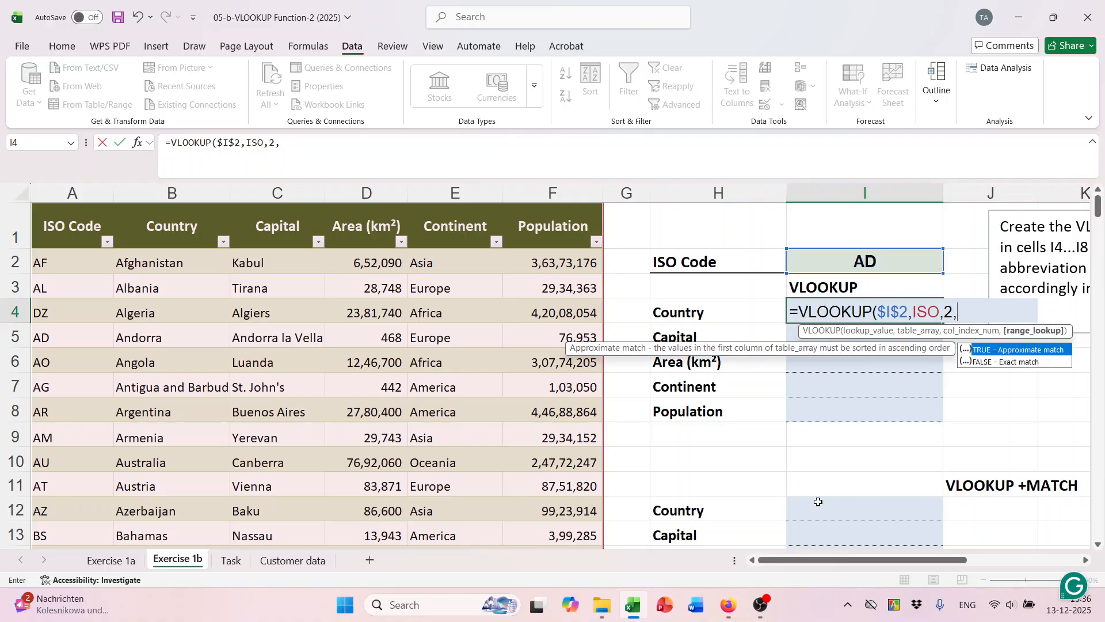
text(fal)
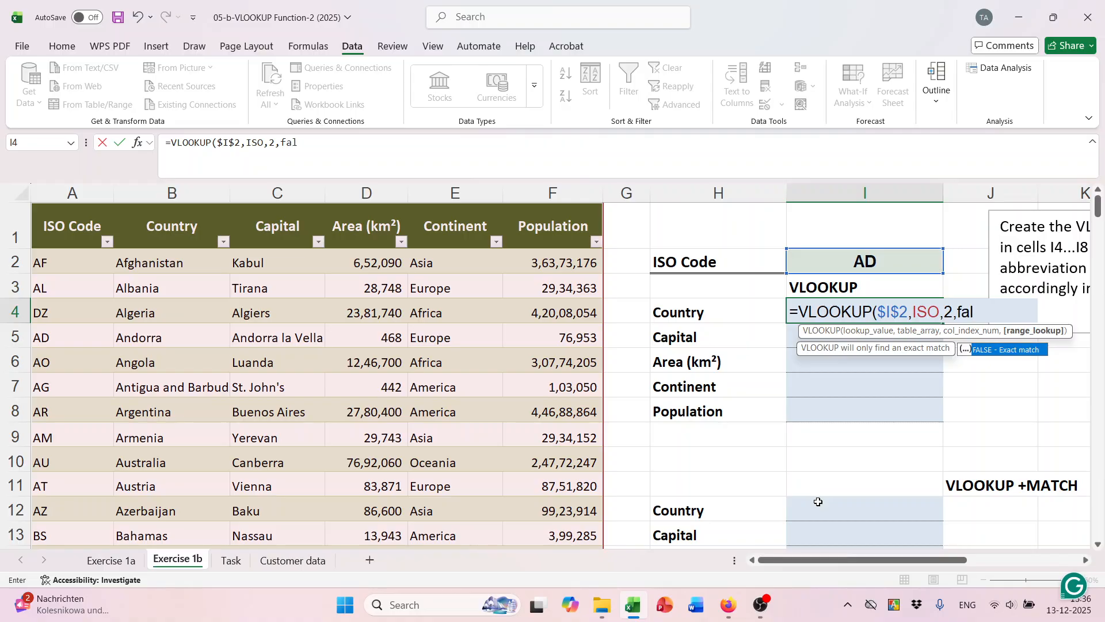
key(Tab)
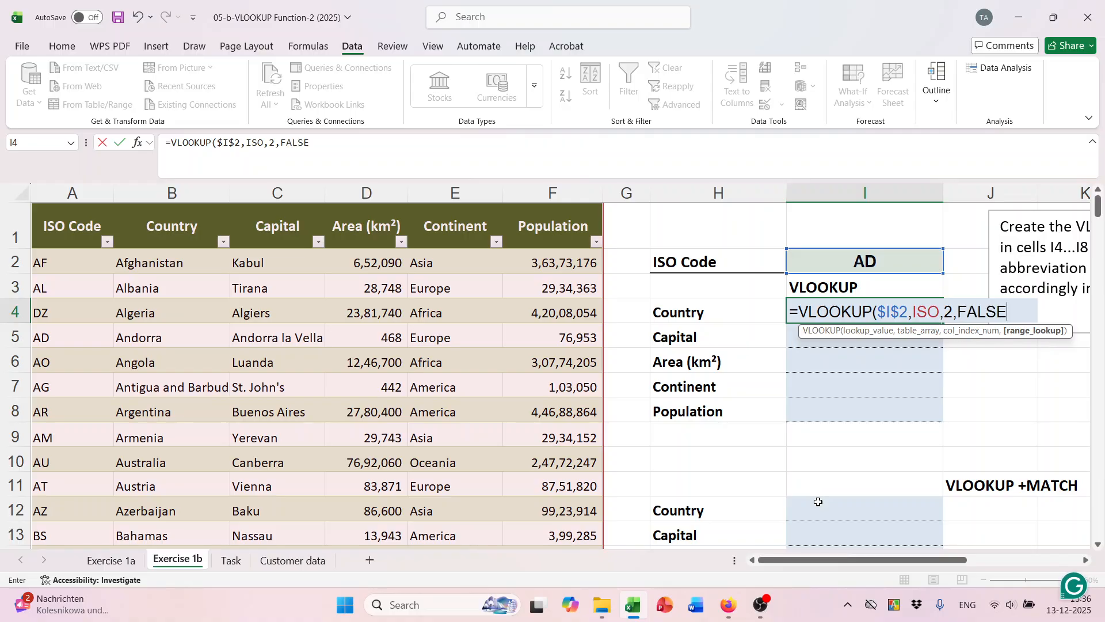
text())
key(Return)
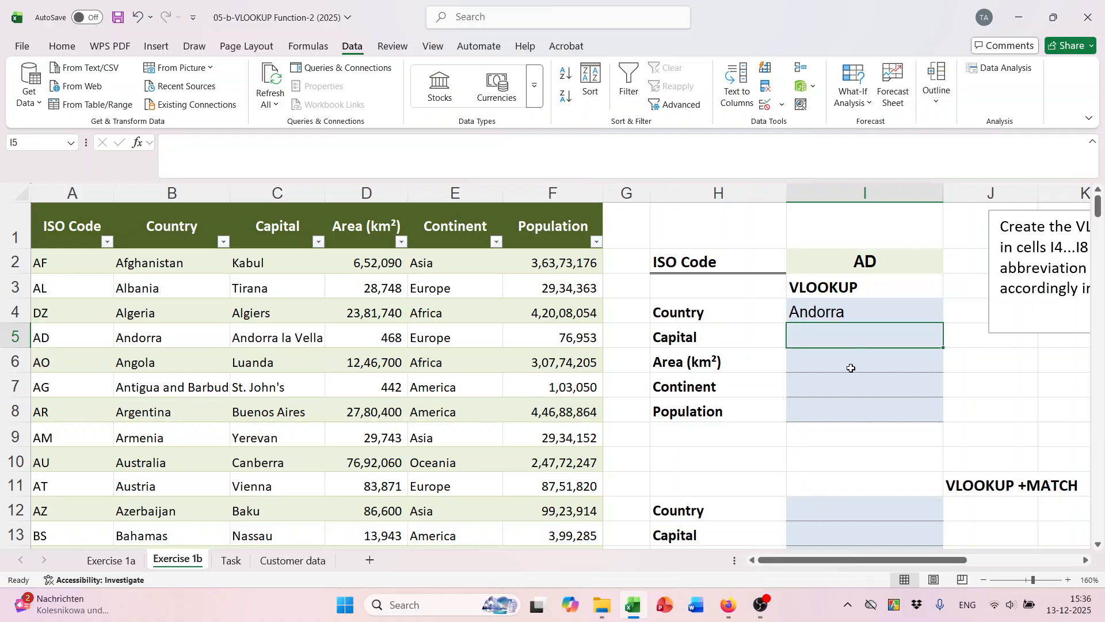
Copy I4's formula down to I8 and change I5's column index to 3 for the capital.
click(864, 311)
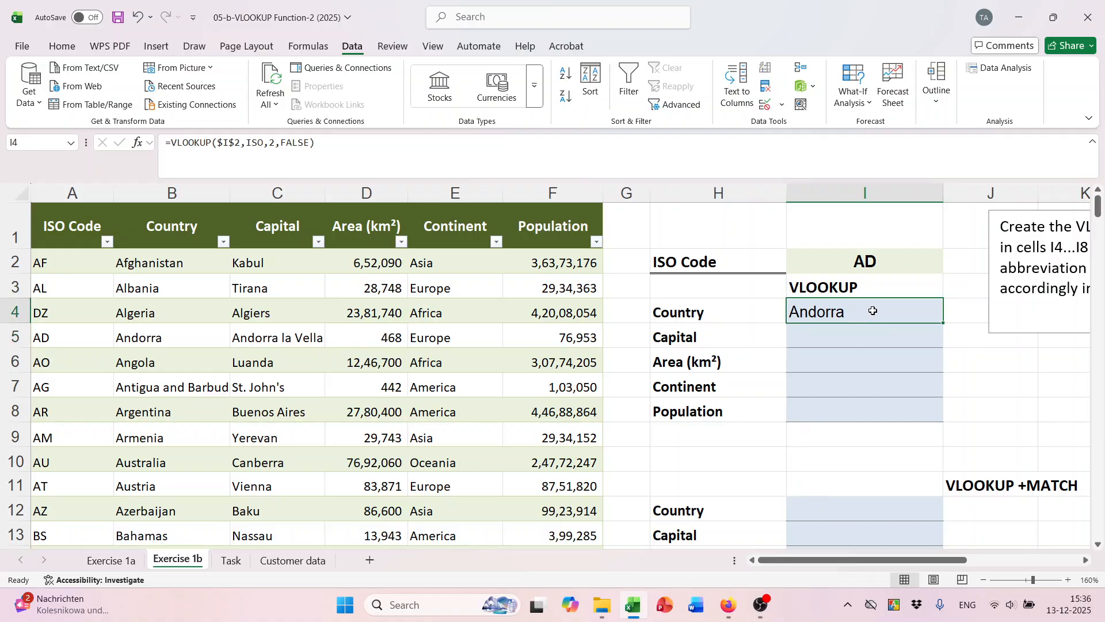
double_click(943, 324)
click(845, 339)
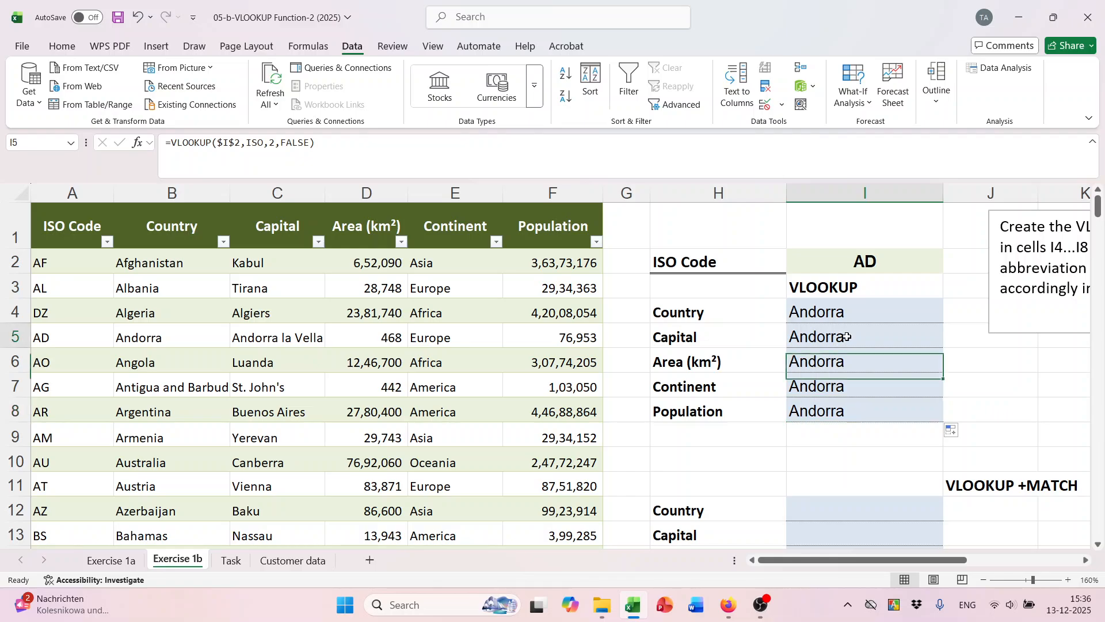
double_click(853, 337)
click(953, 339)
key(BackSpace)
text(3)
key(Return)
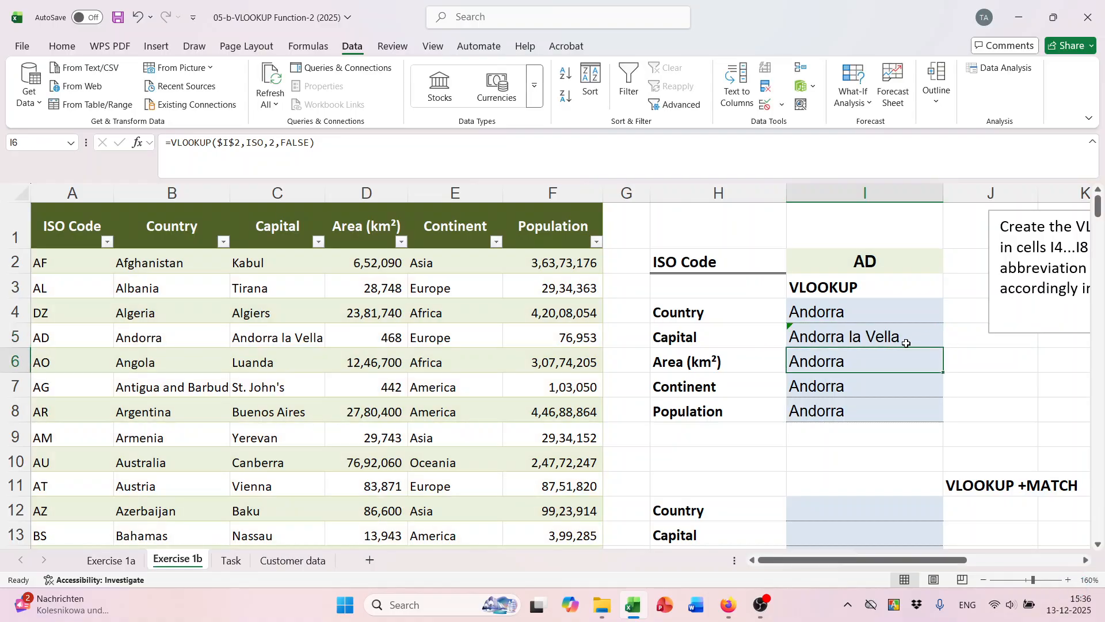
Change the column index to 4 in I6 for area and 5 in I7 for continent.
double_click(872, 361)
click(958, 361)
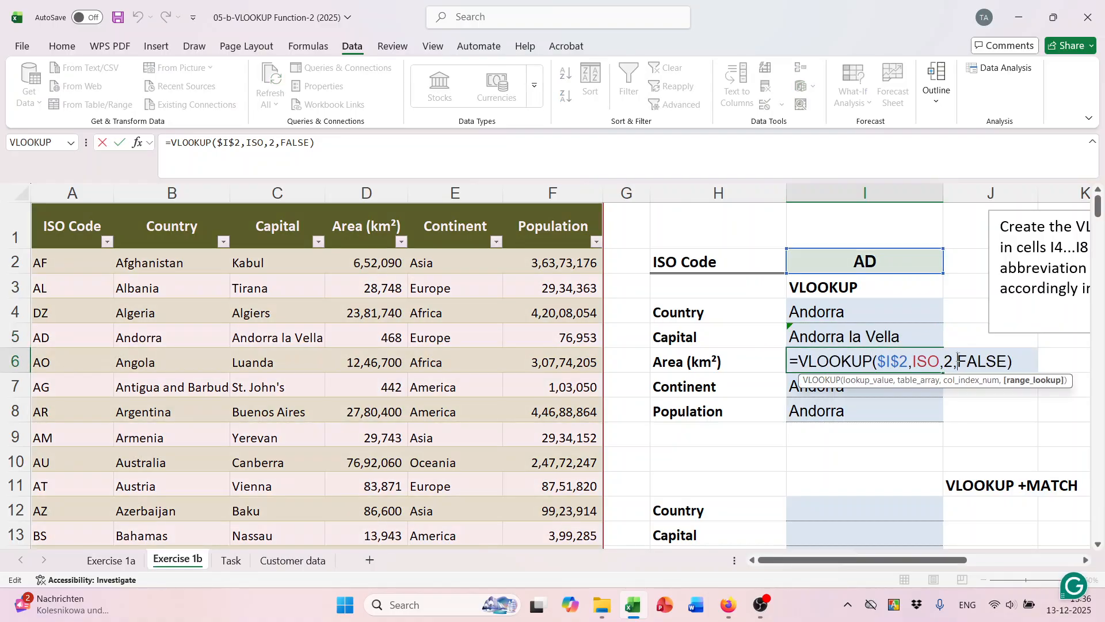
click(956, 361)
key(BackSpace)
text(4)
key(Return)
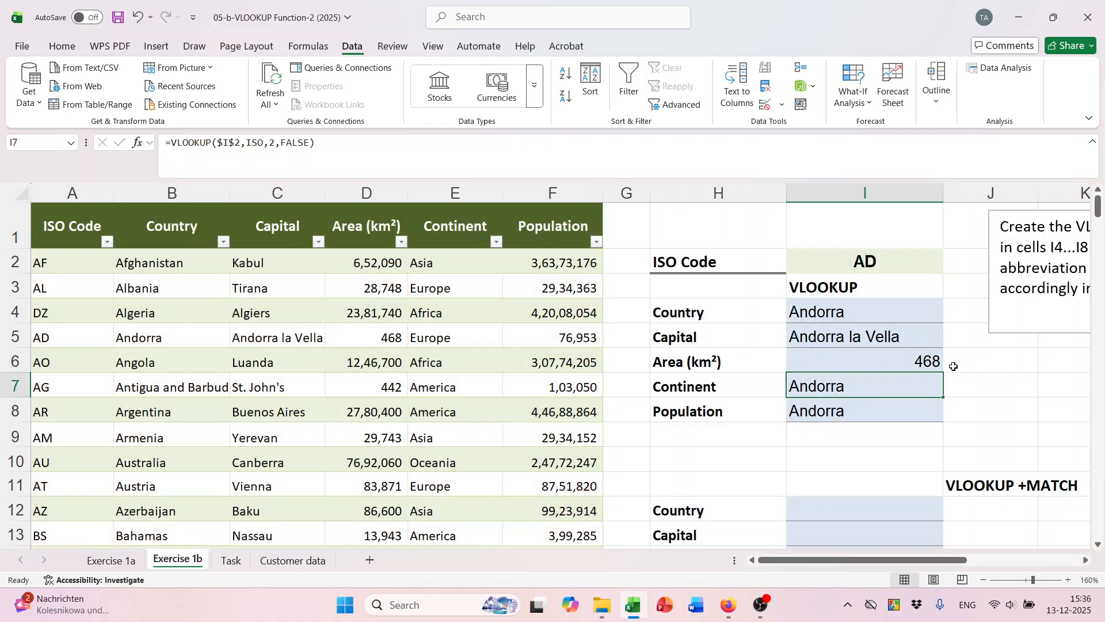
double_click(863, 391)
click(953, 386)
key(BackSpace)
text(5)
key(Return)
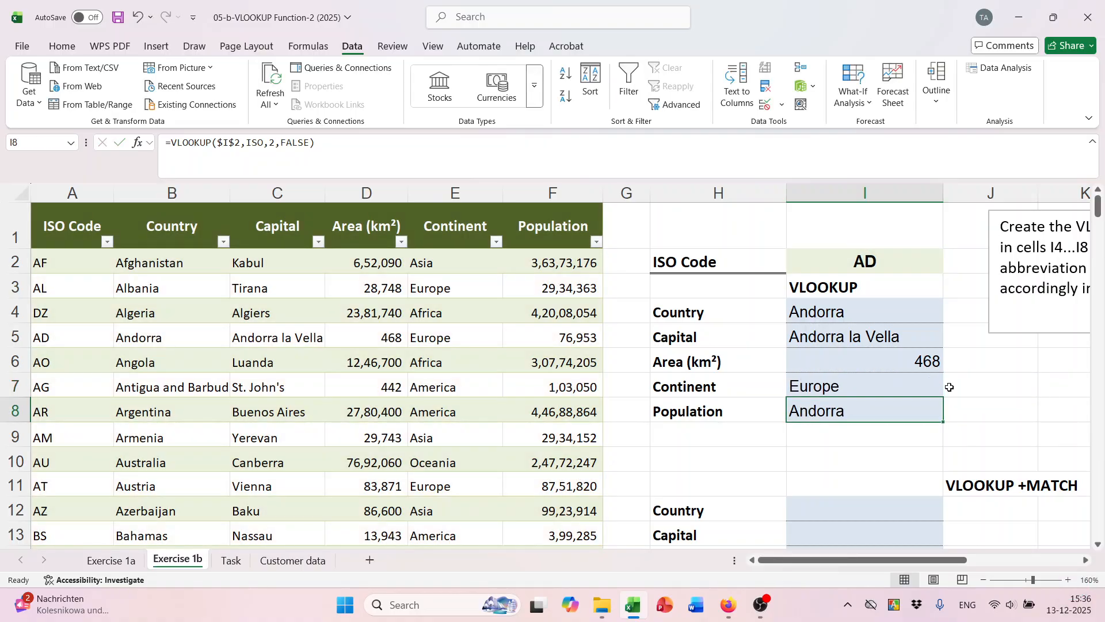
Set I8's column index to 6 to return the population 76953.
double_click(895, 407)
click(953, 412)
key(BackSpace)
text(6)
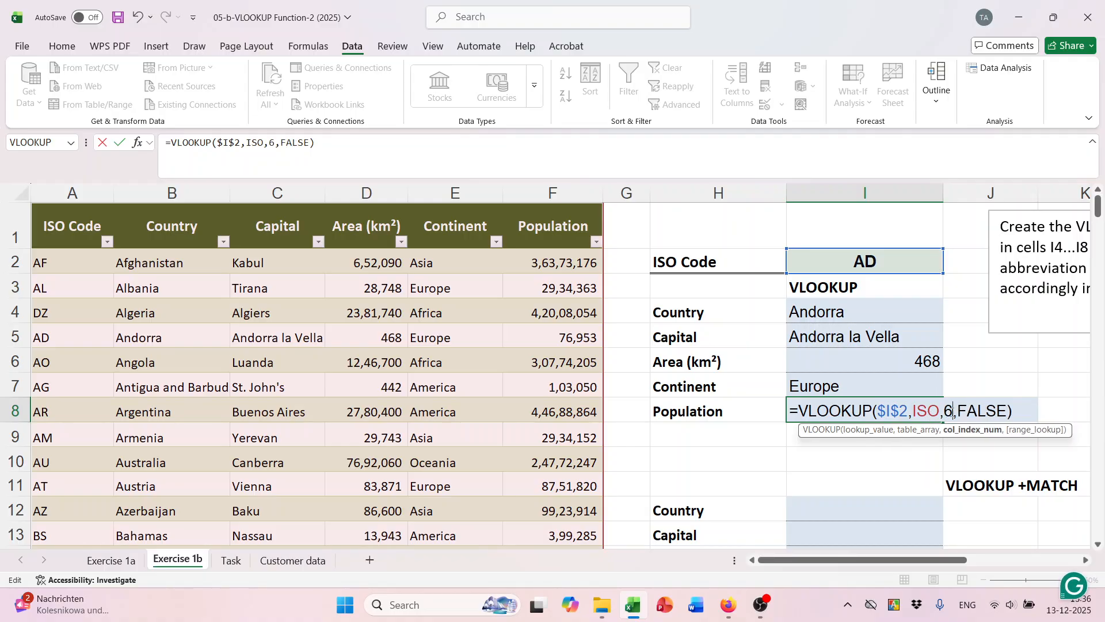
key(Return)
scroll(921, 397, down, 4)
scroll(916, 390, up, 3)
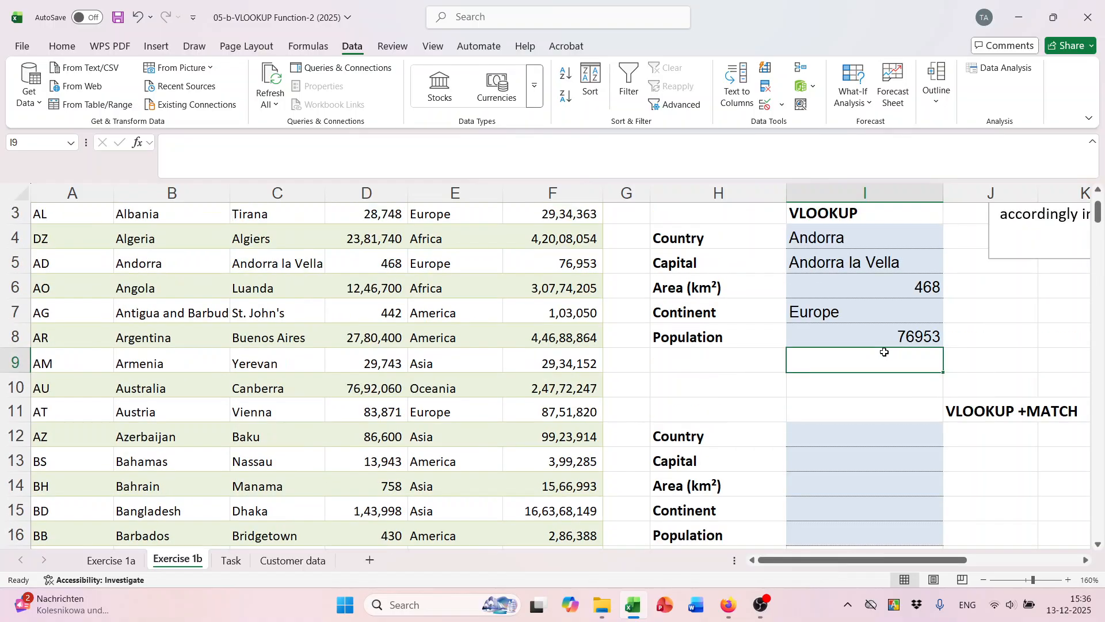
Start I12's formula as =VLOOKUP($I$2,ISO, with the absolute ISO code reference.
click(837, 440)
text(=vl)
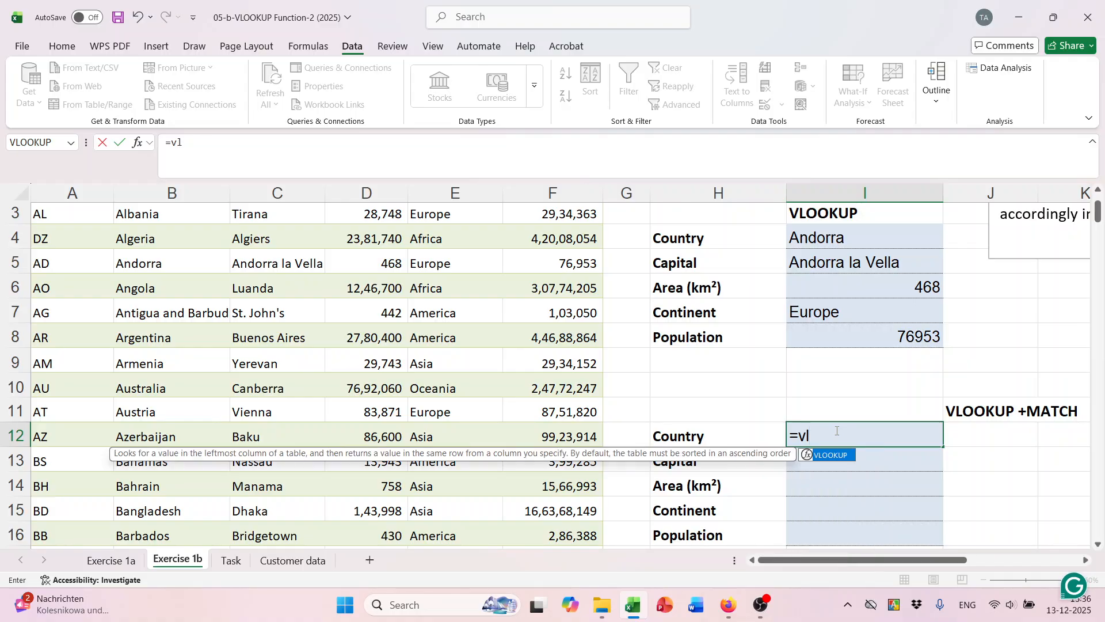
key(Tab)
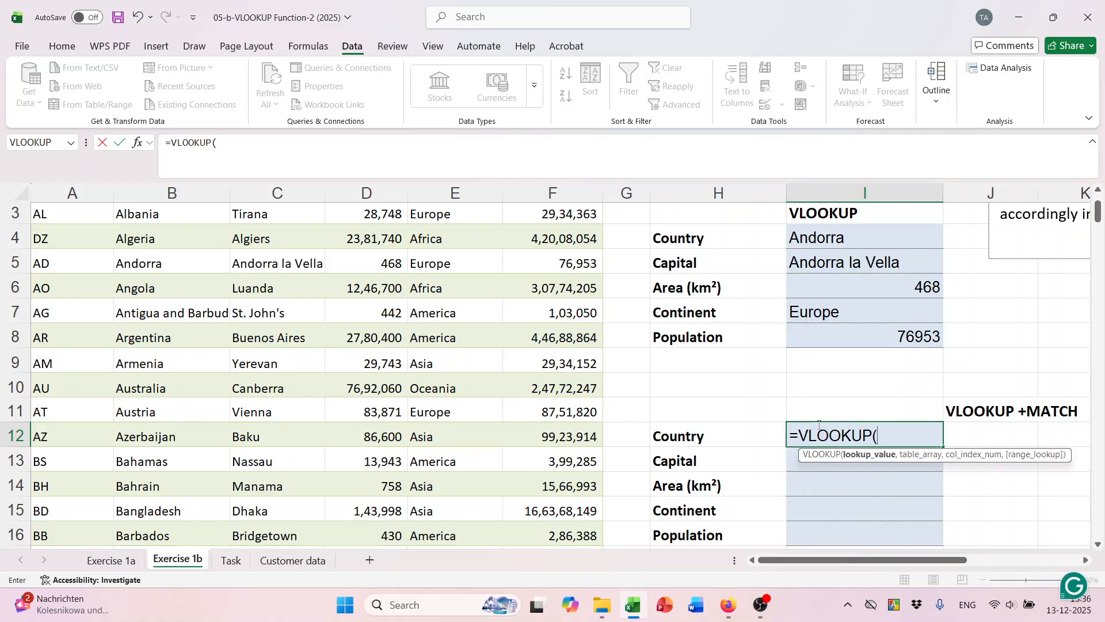
scroll(819, 424, up, 1)
click(845, 258)
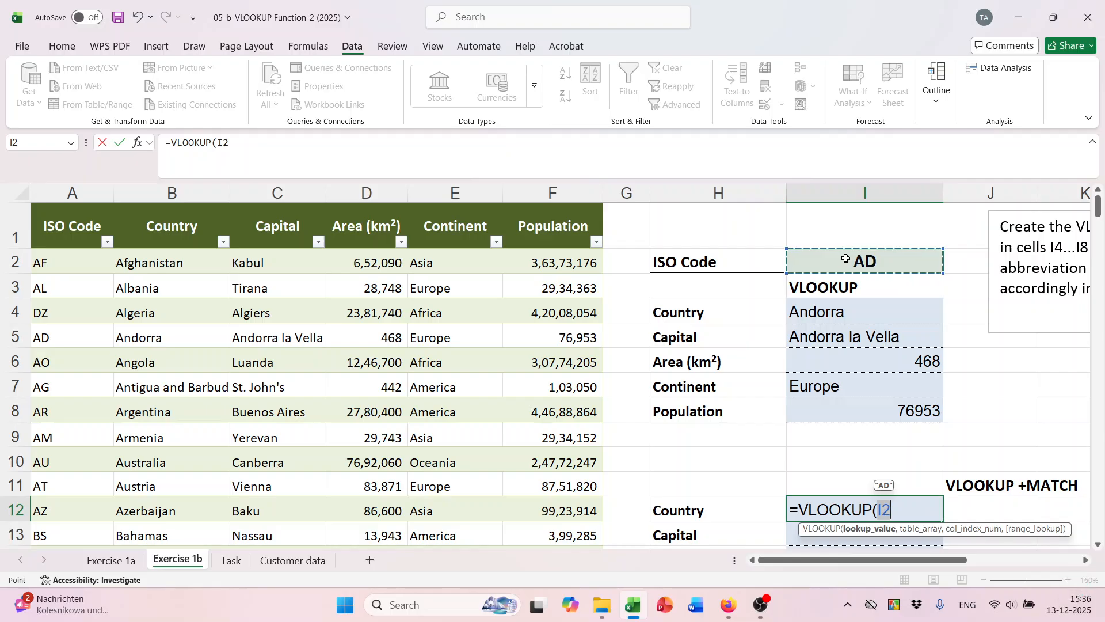
key(F4)
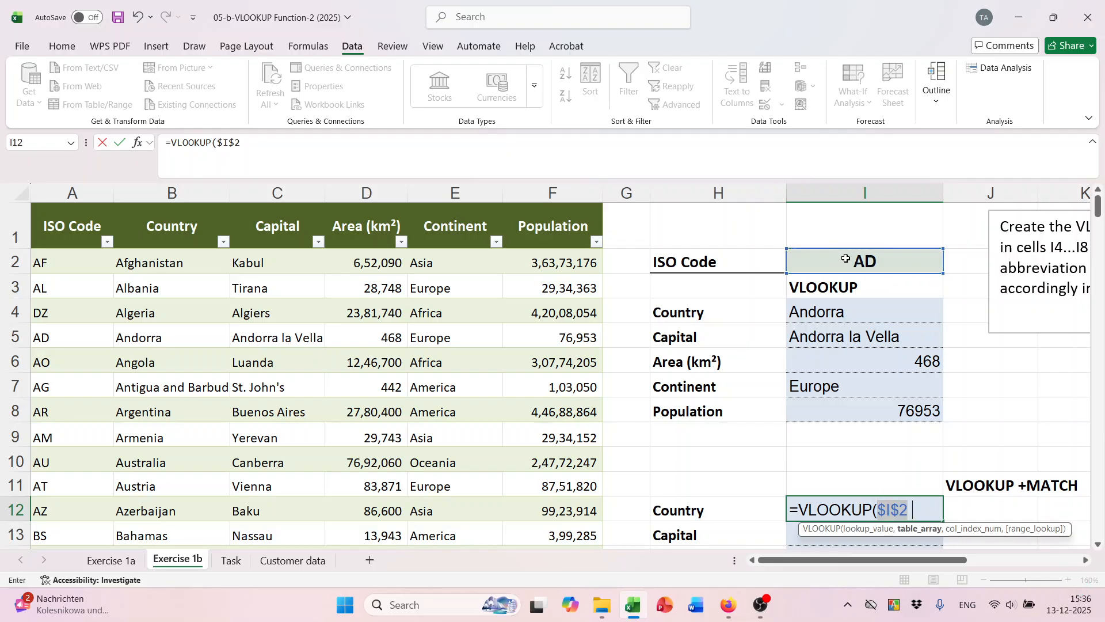
text(,iso)
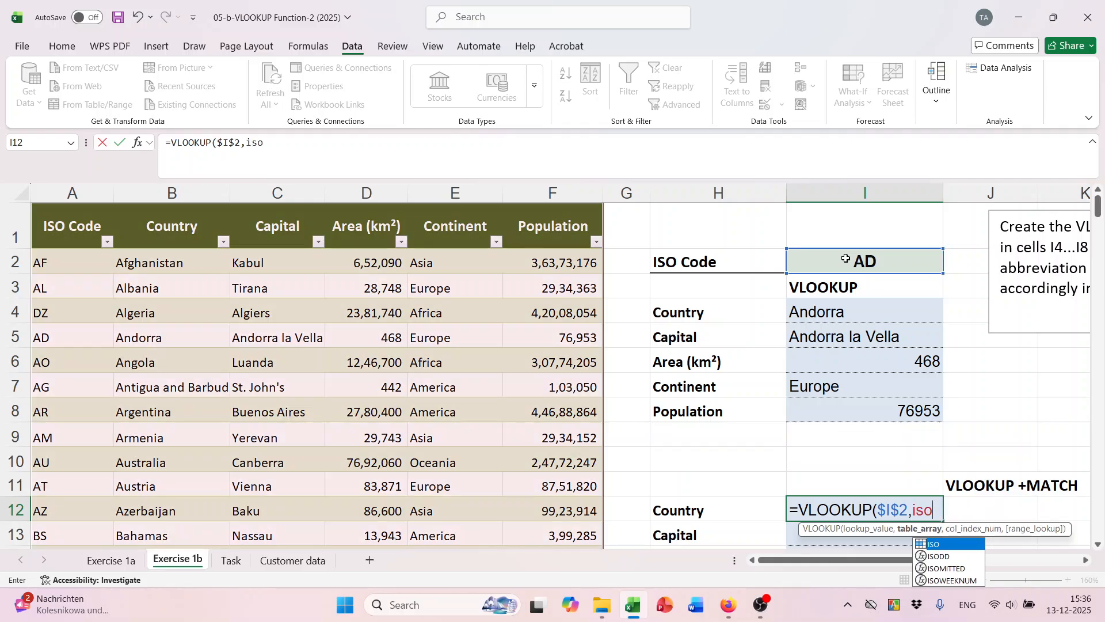
key(Tab)
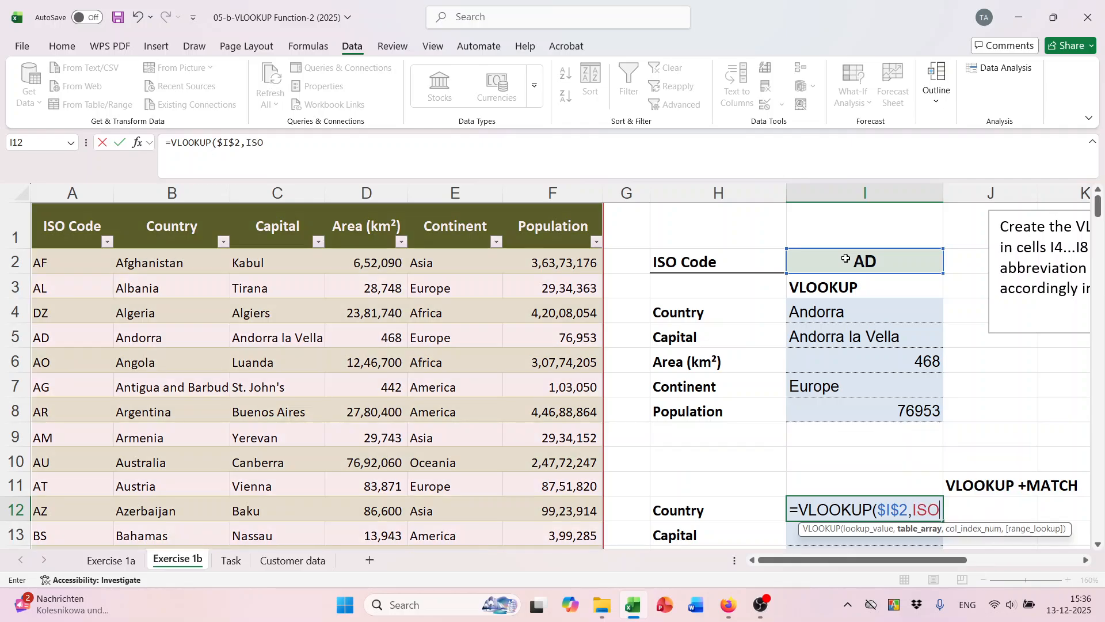
text(,)
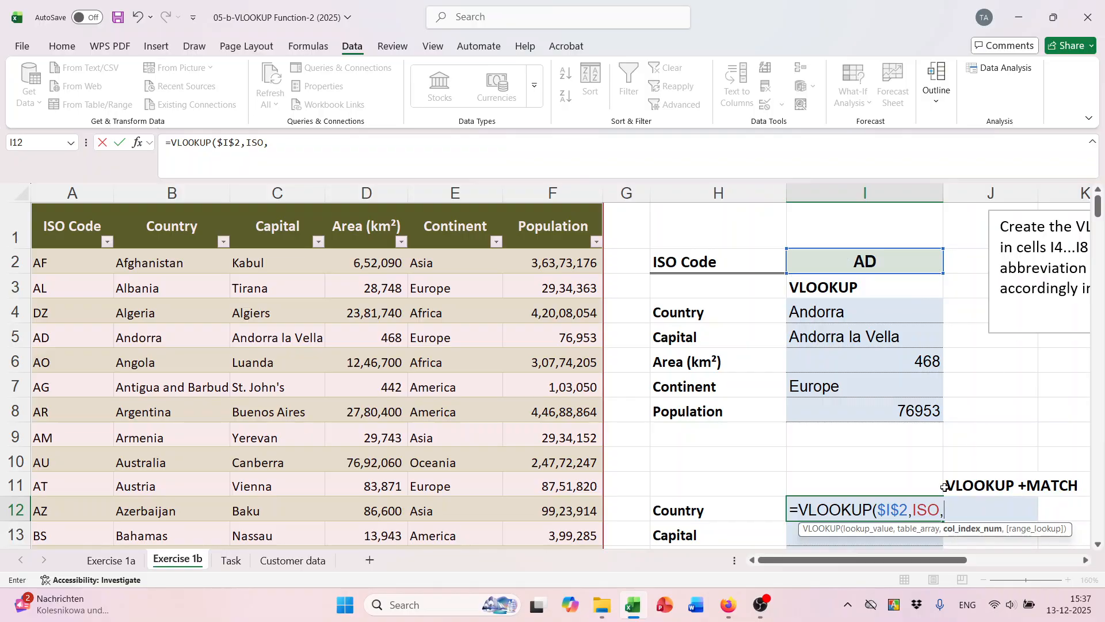
Nest MATCH(H12,Tabelle1[#Headers],0) as the column index with exact match.
scroll(956, 477, down, 1)
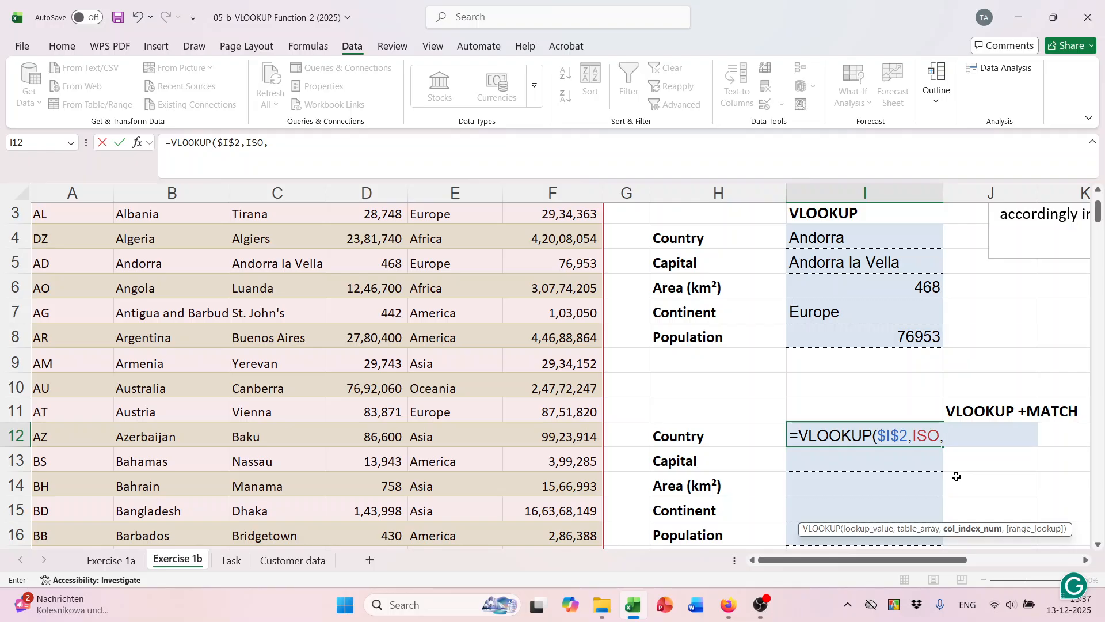
text(mat)
key(Tab)
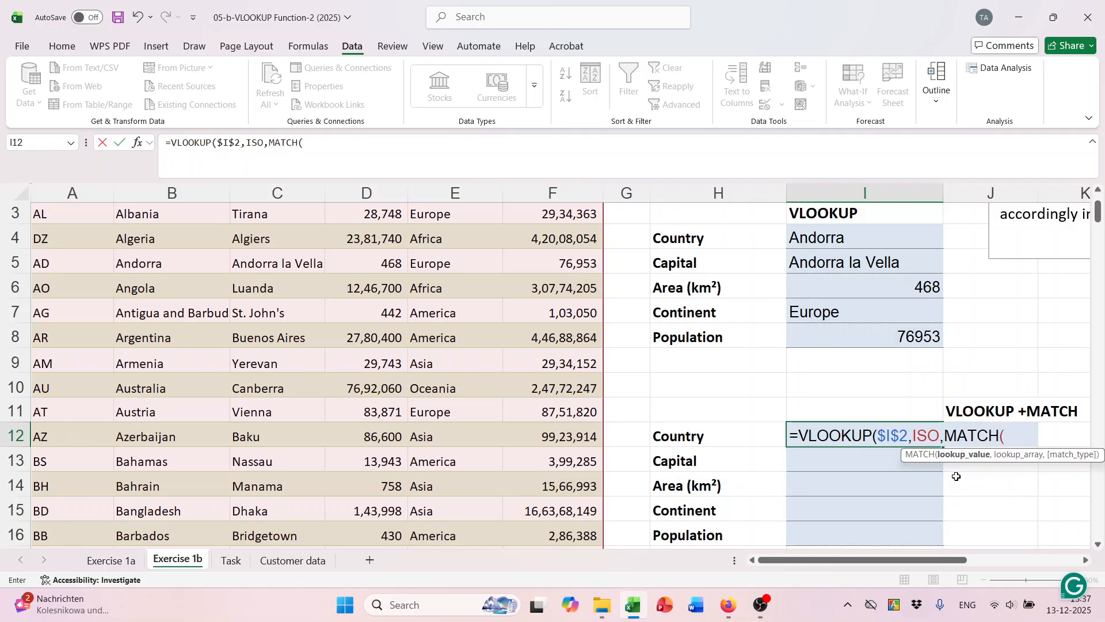
click(684, 430)
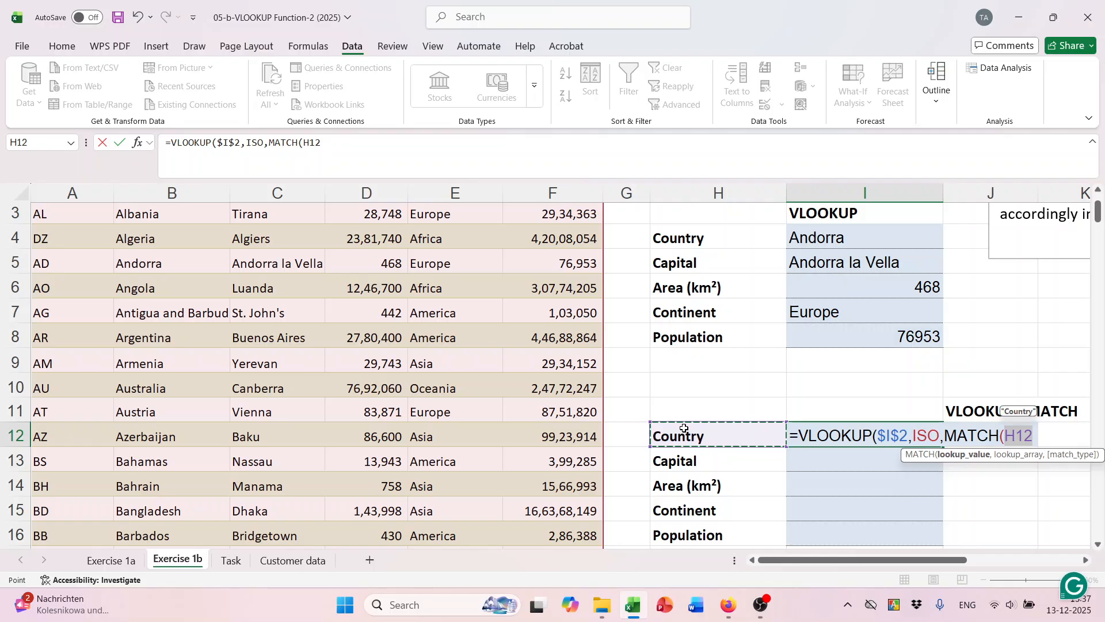
text(,)
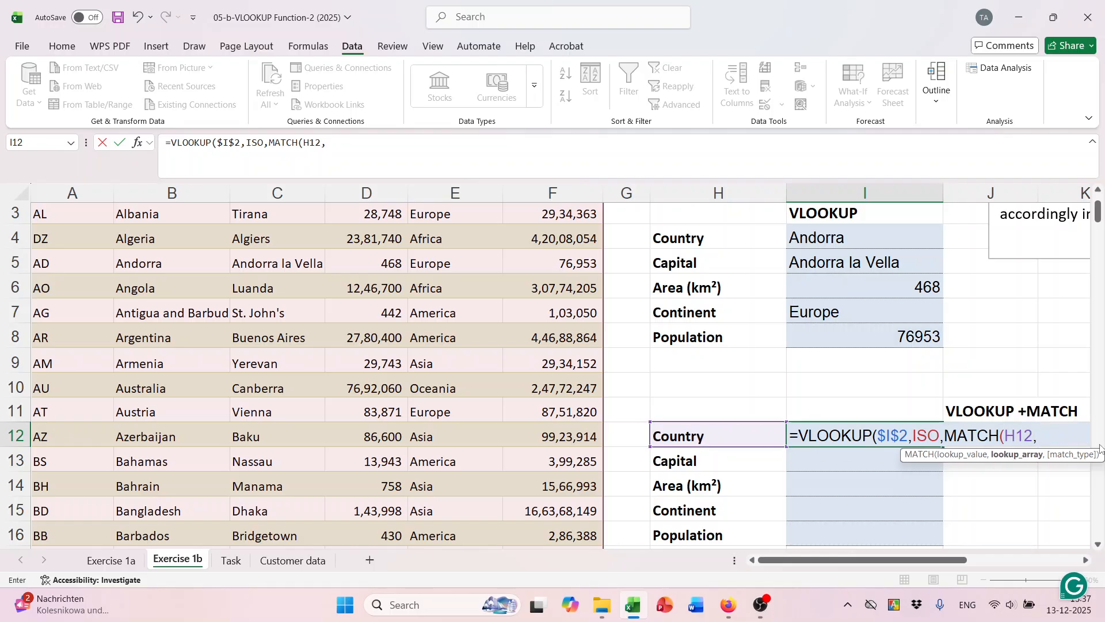
scroll(997, 485, up, 1)
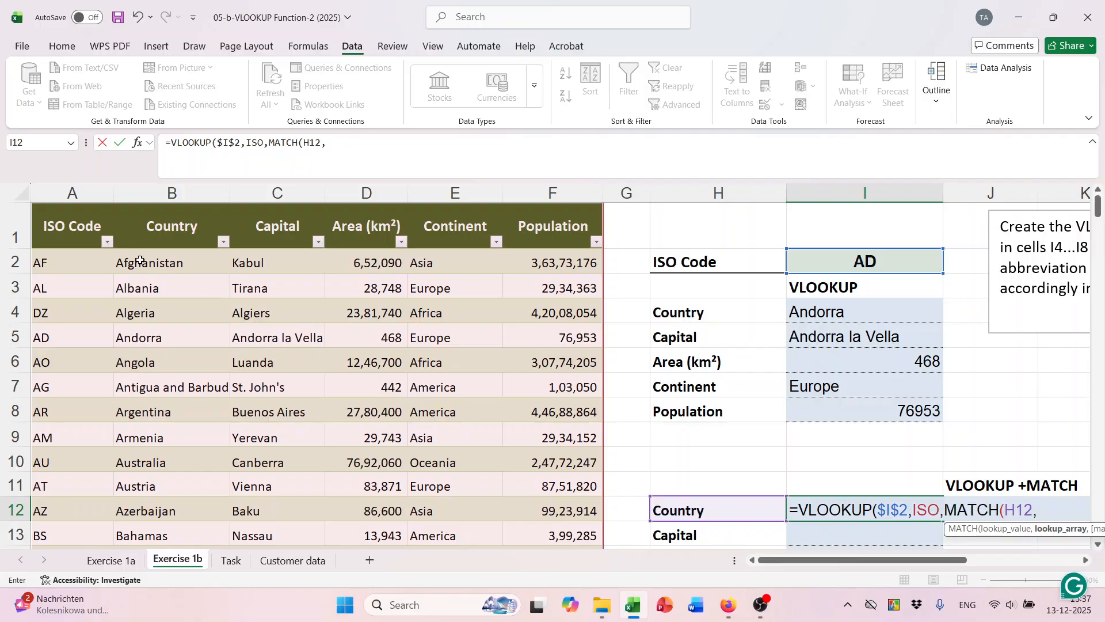
drag(82, 231, 553, 227)
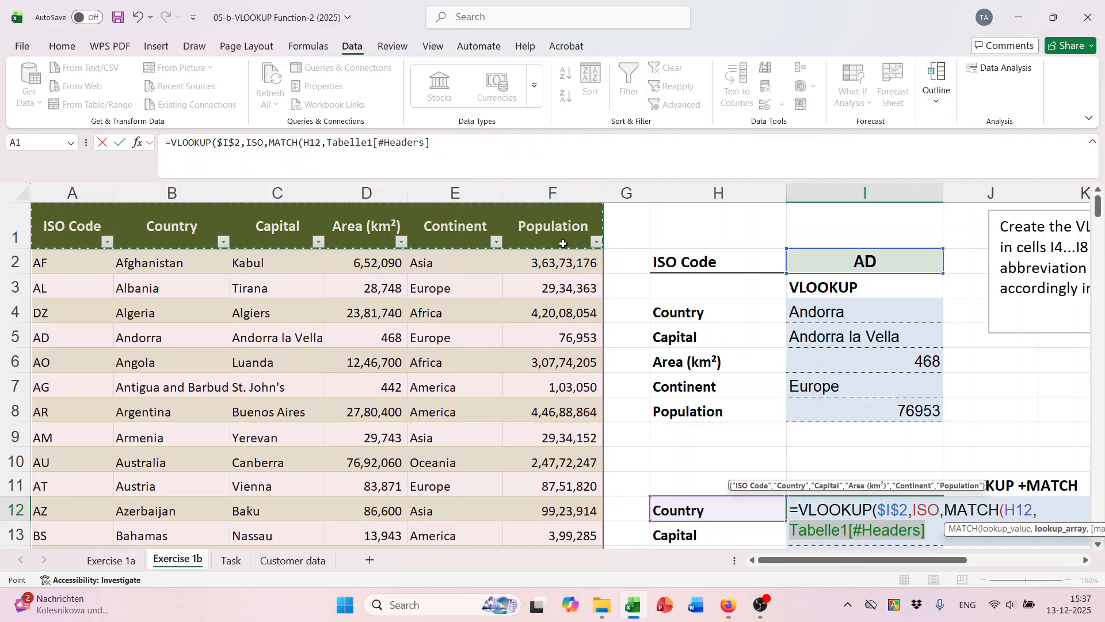
text(,)
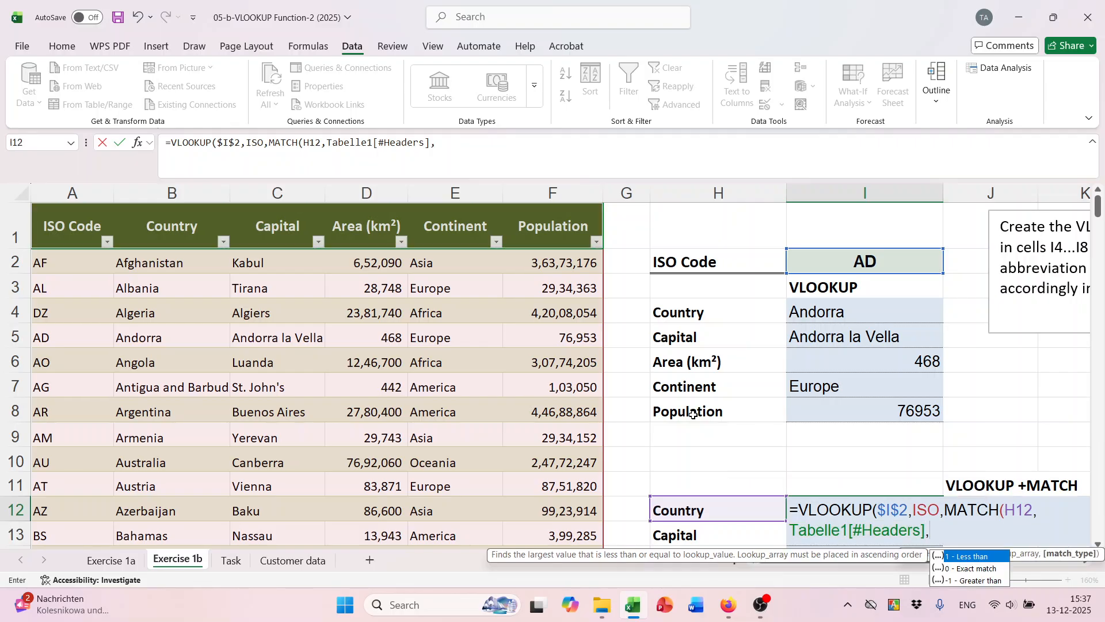
scroll(960, 570, down, 1)
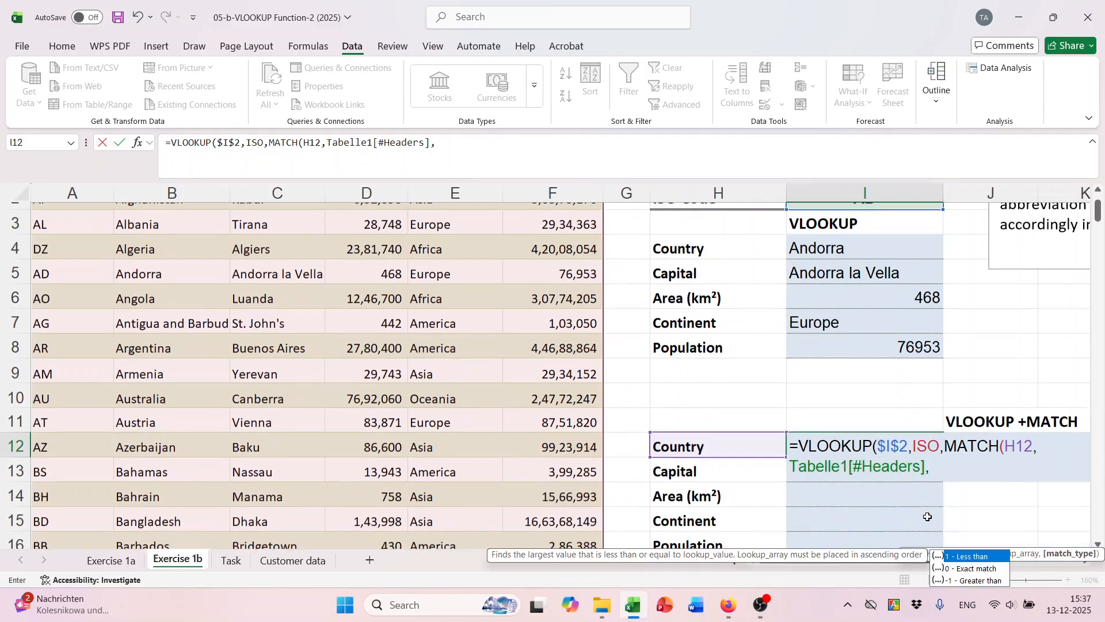
click(967, 569)
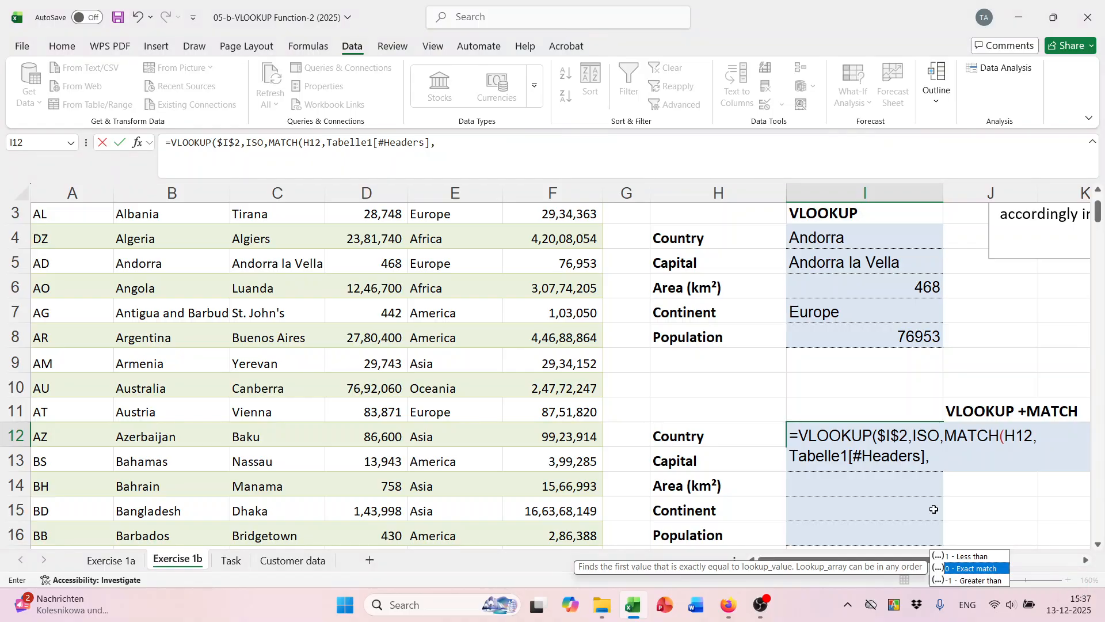
key(Tab)
Close I12's formula, clear the too-many-arguments warning, and correct the parentheses.
text(,)
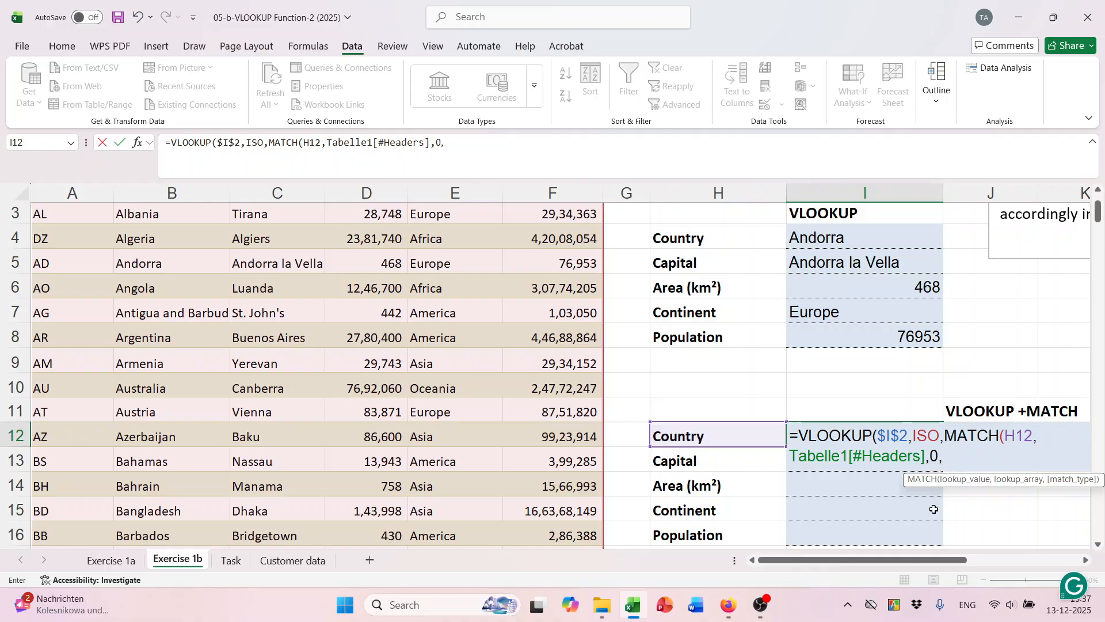
text())
key(Return)
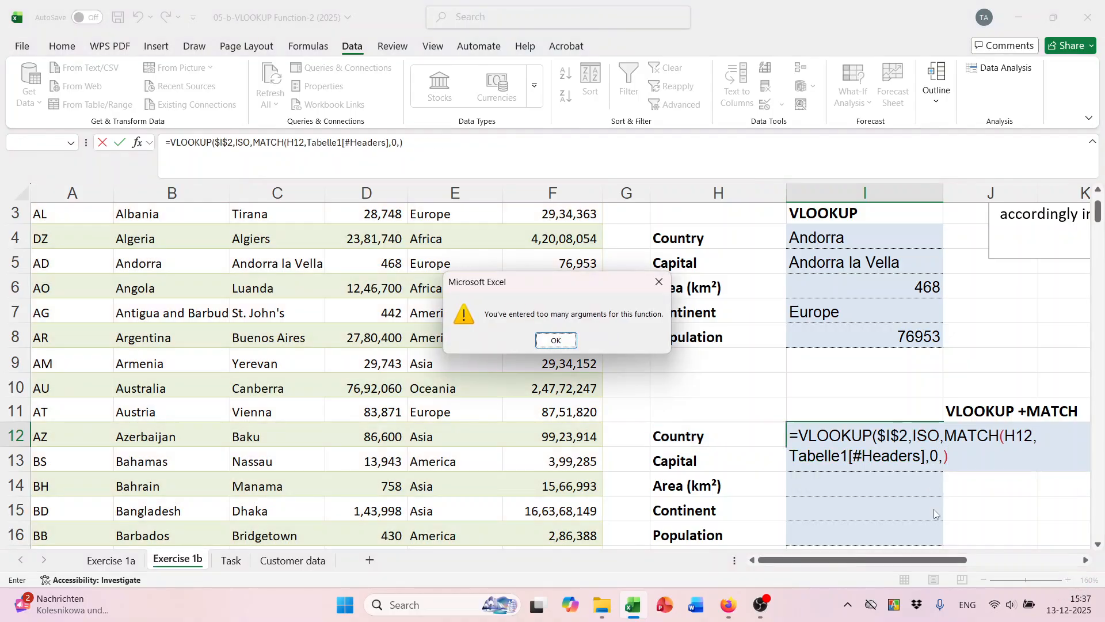
click(556, 340)
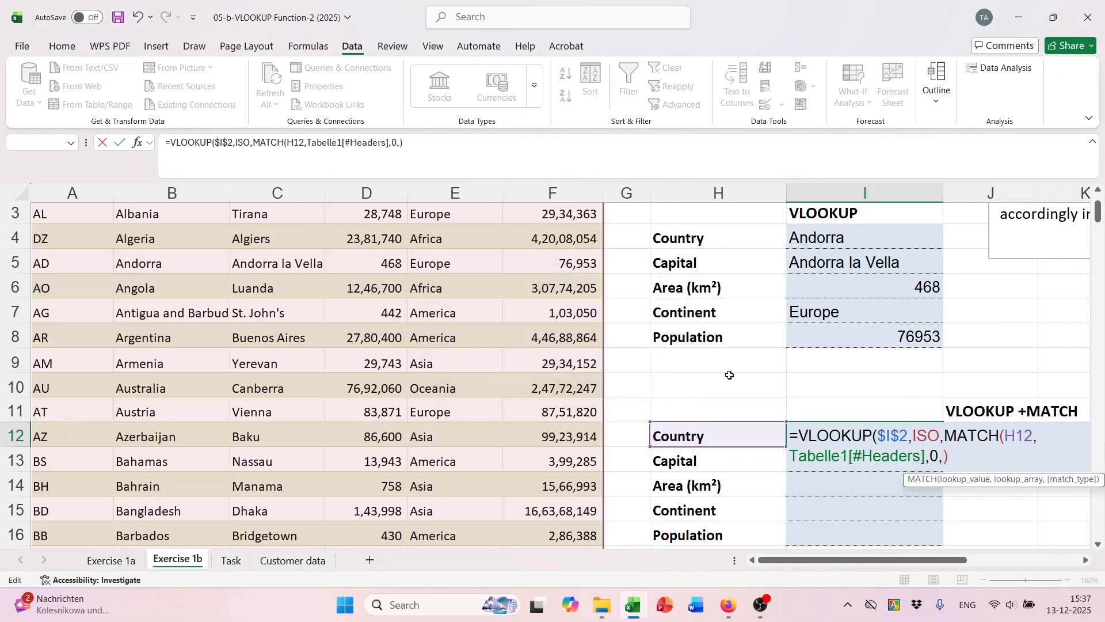
click(949, 457)
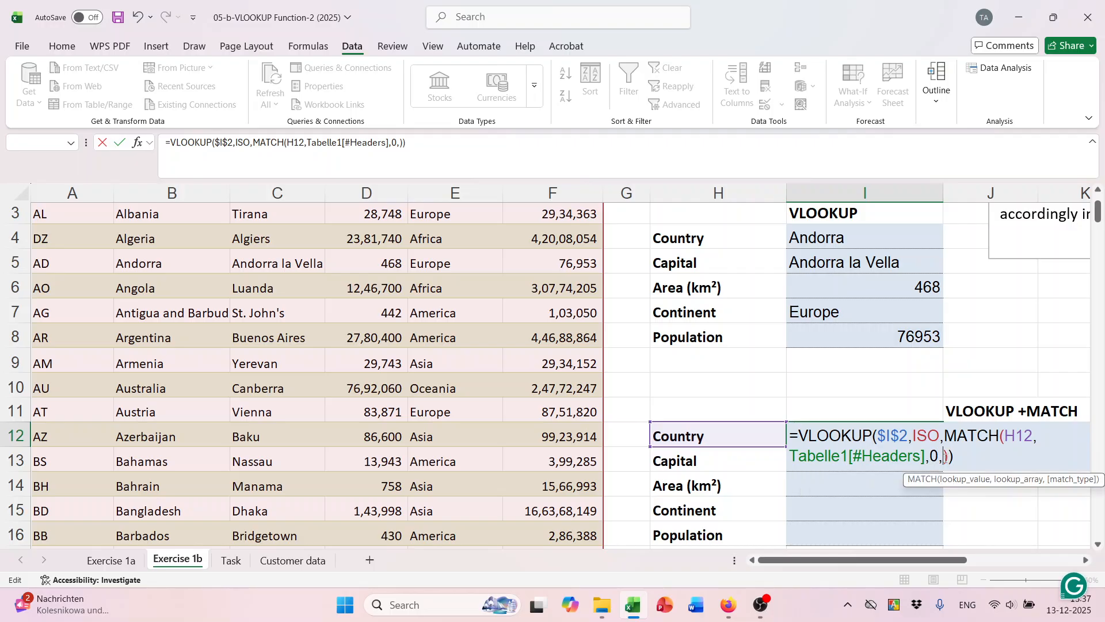
key(Return)
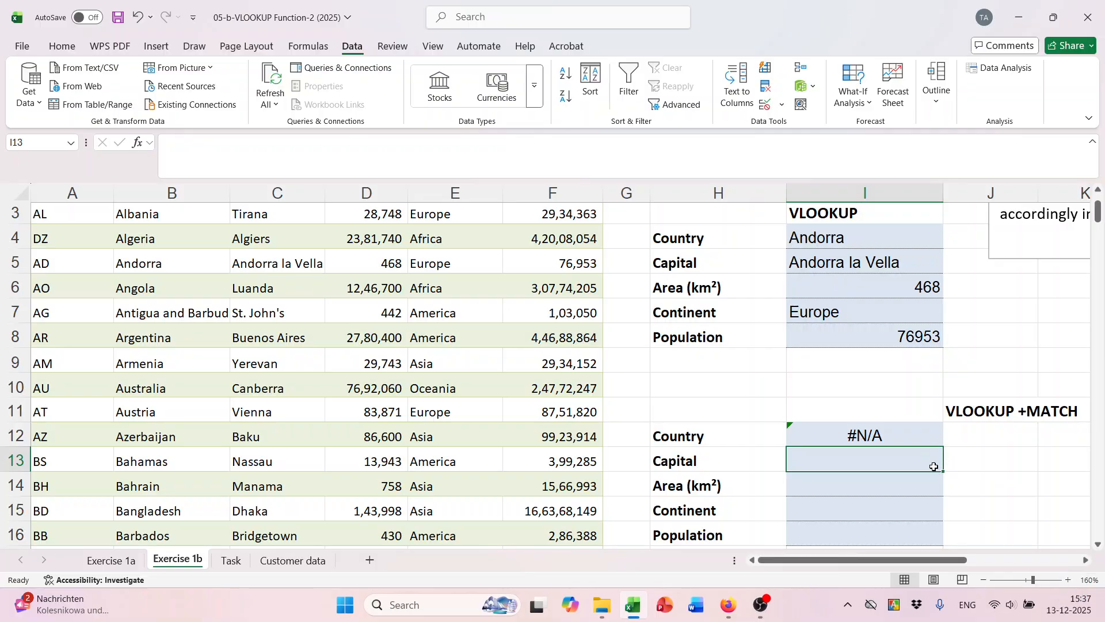
scroll(879, 440, up, 1)
double_click(883, 509)
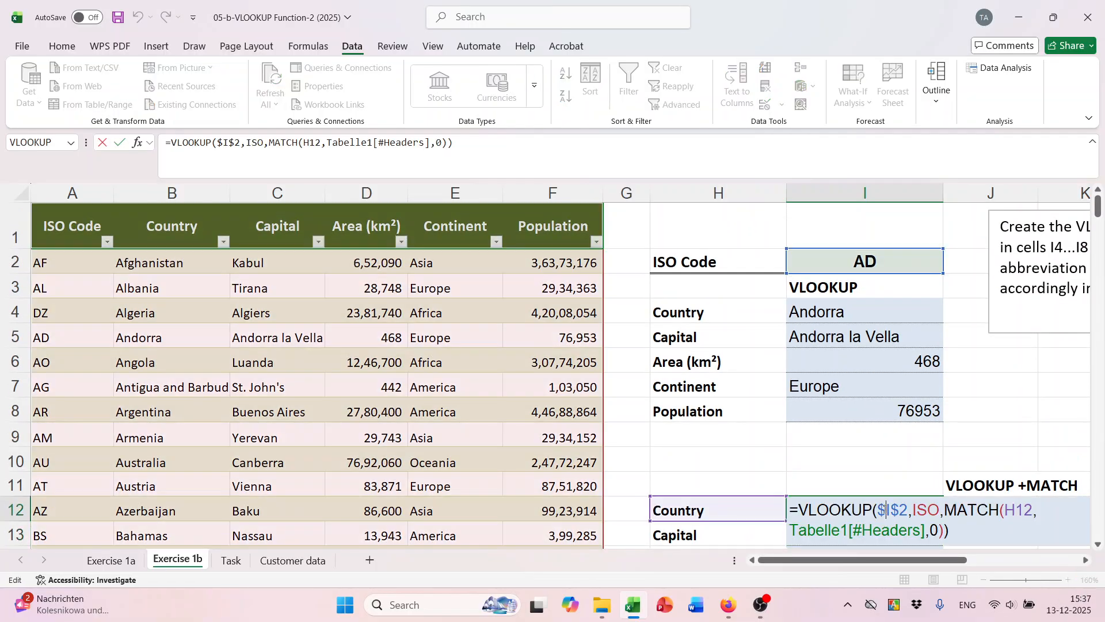
scroll(888, 466, down, 1)
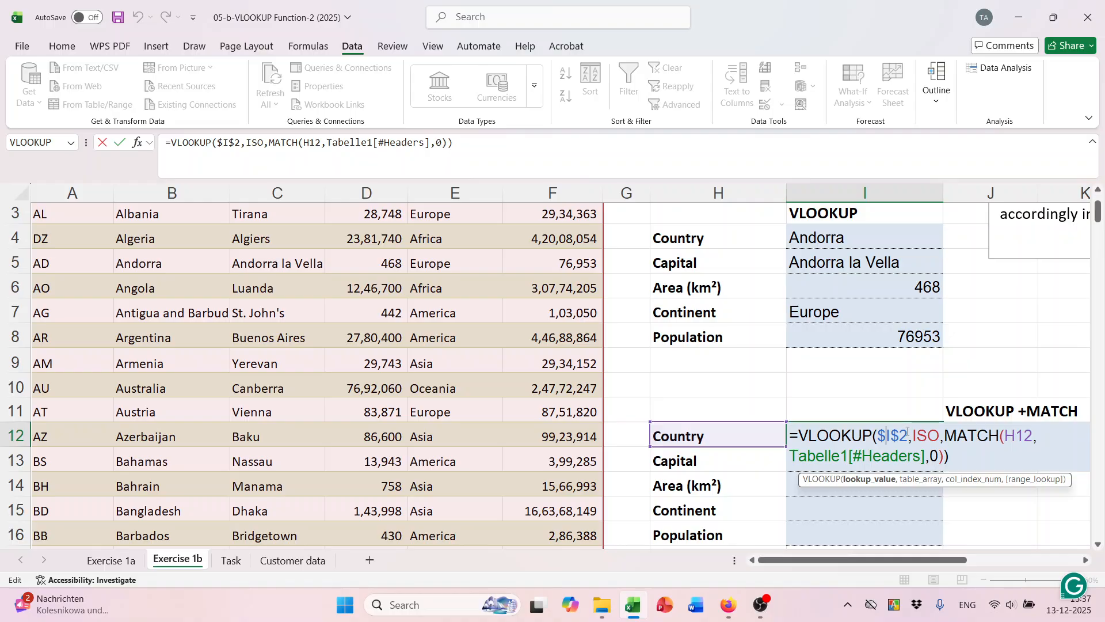
click(941, 436)
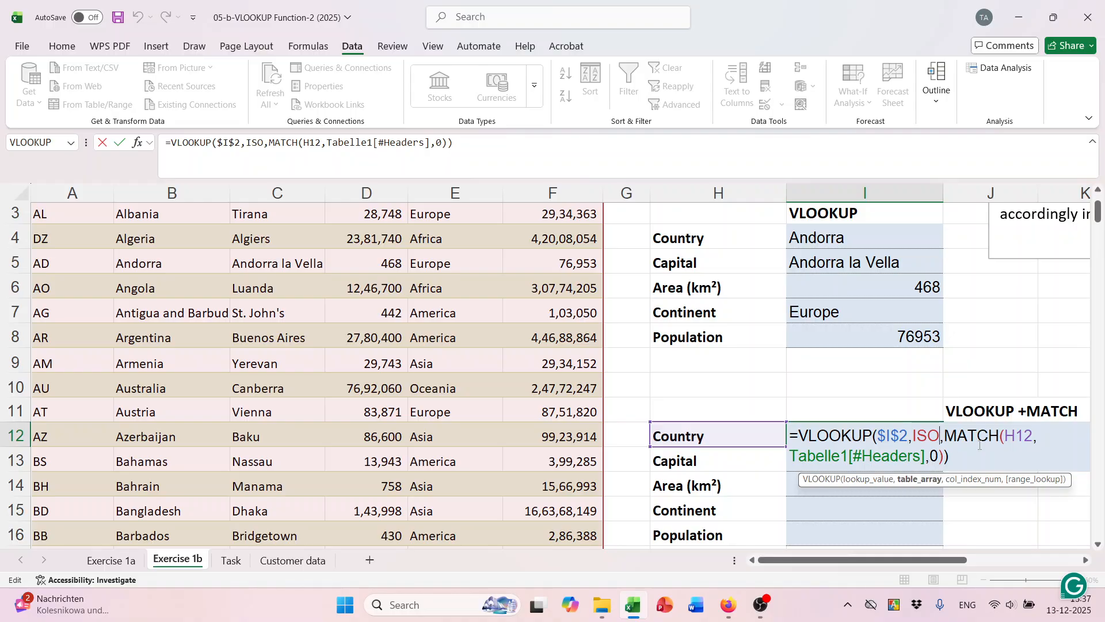
click(1017, 437)
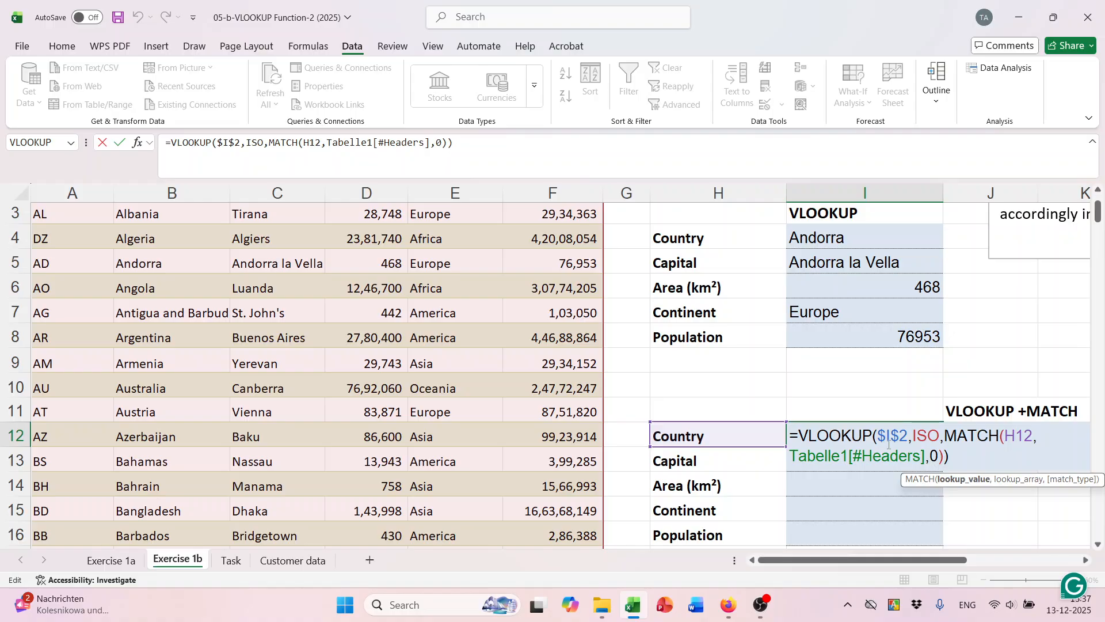
scroll(921, 452, up, 1)
scroll(913, 452, down, 2)
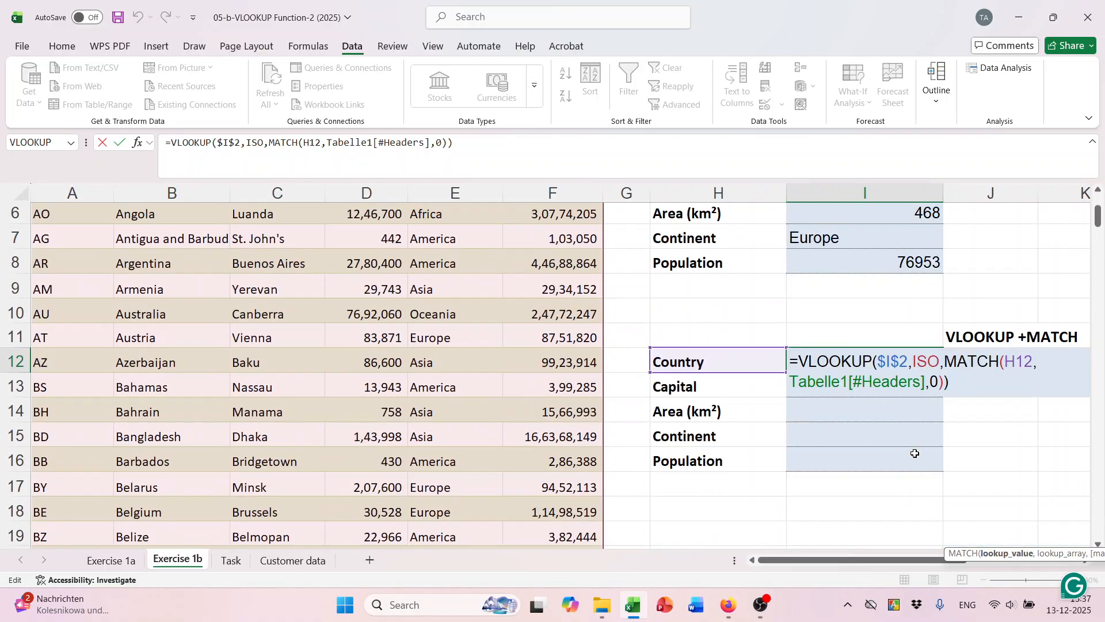
click(904, 361)
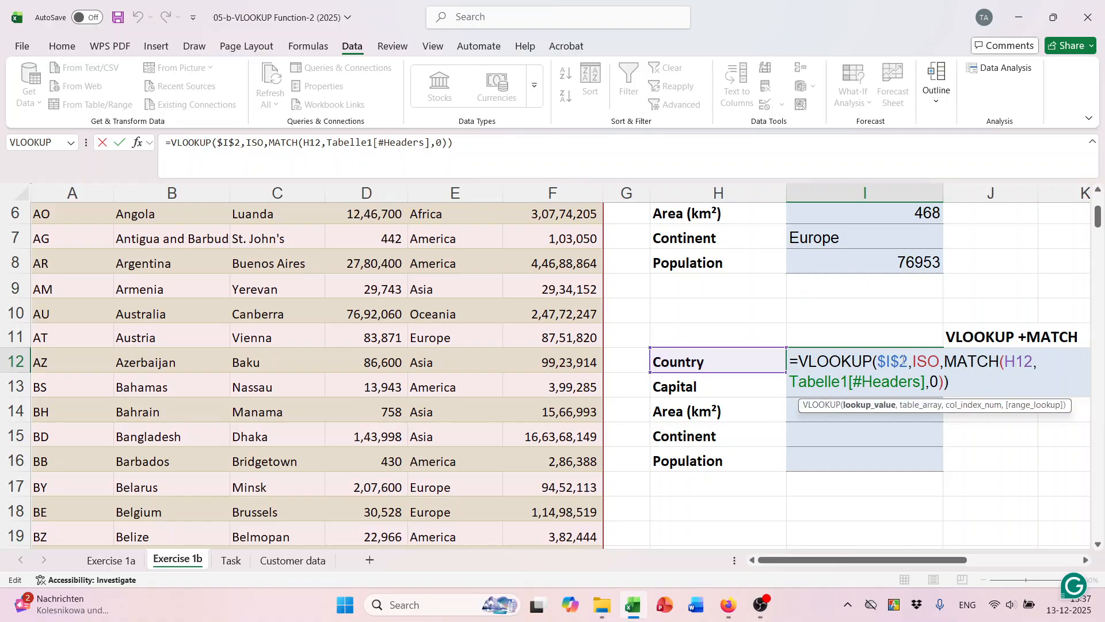
scroll(891, 362, up, 1)
scroll(891, 361, up, 1)
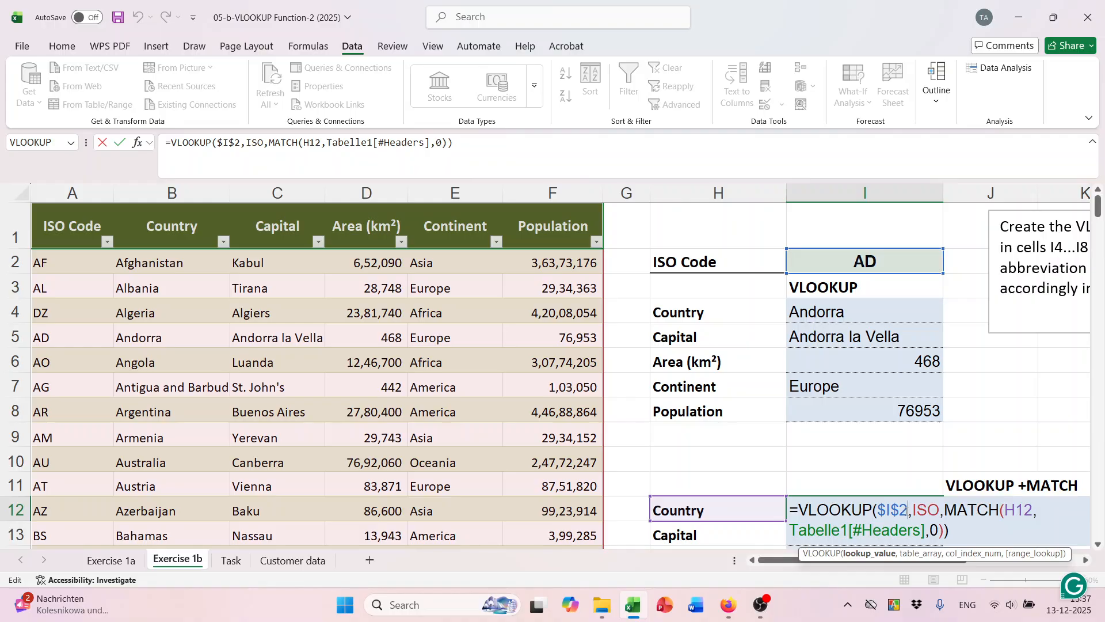
key(Return)
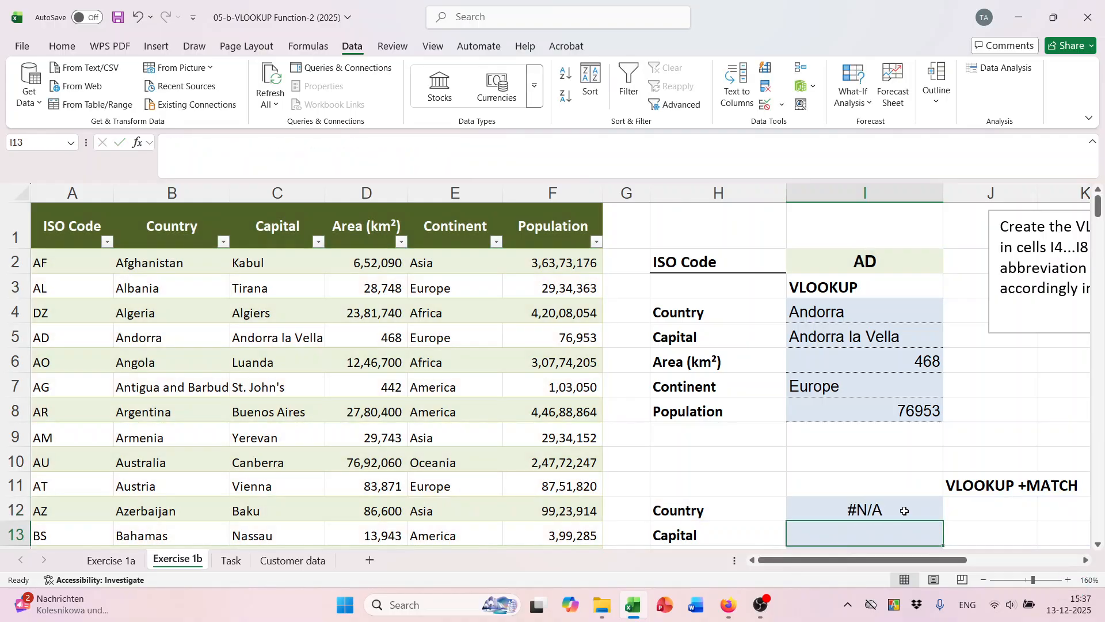
click(893, 253)
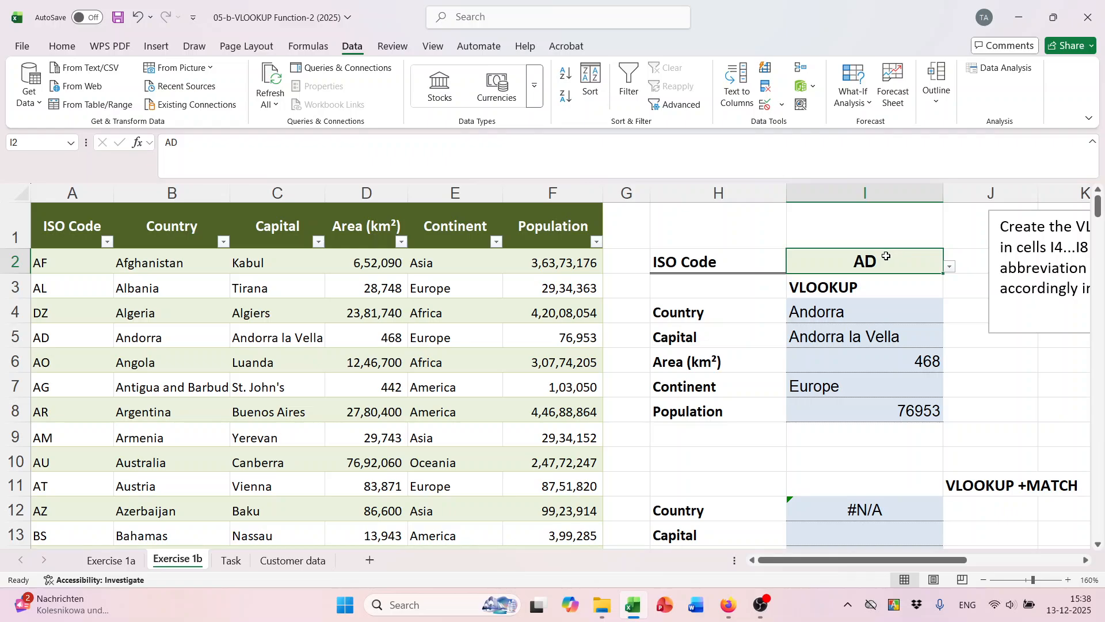
scroll(873, 368, down, 2)
scroll(875, 387, up, 1)
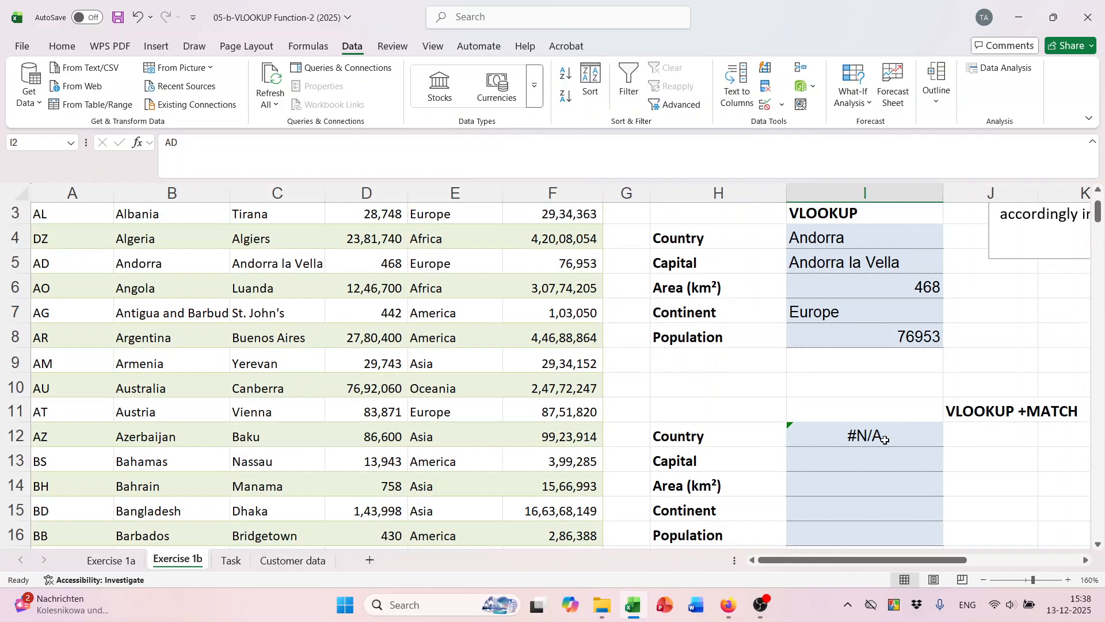
double_click(885, 439)
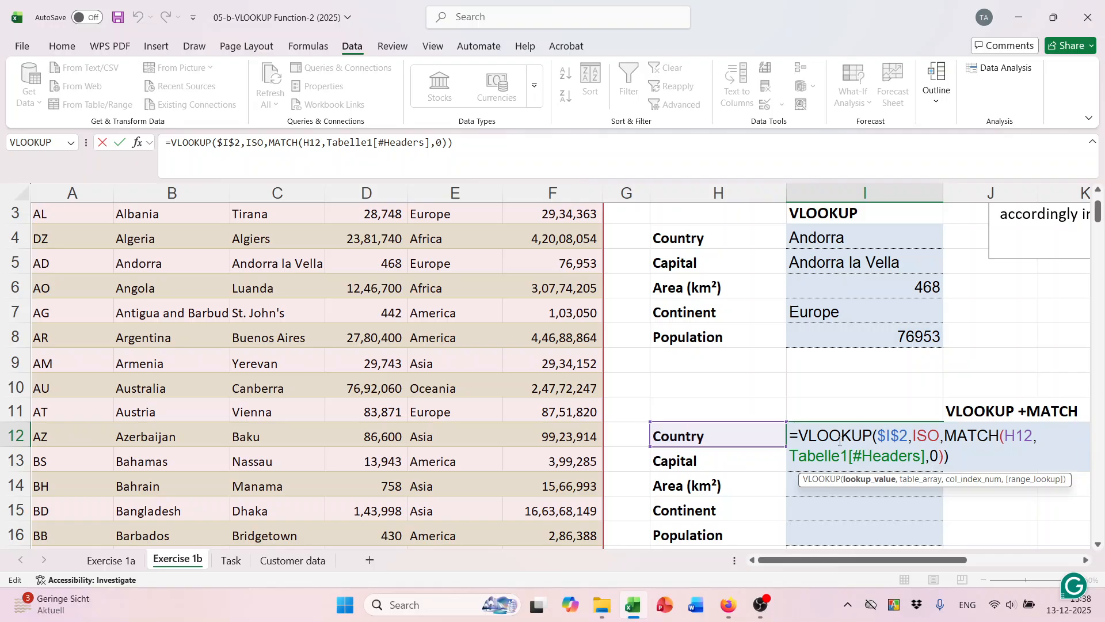
Clear I12's old formula and restart it with VLOOKUP.
click(951, 457)
key(BackSpace)
key(BackSpace)
key(BackSpace)
key(BackSpace)
key(BackSpace)
key(BackSpace)
key(BackSpace)
key(BackSpace)
key(BackSpace)
key(BackSpace)
key(BackSpace)
key(BackSpace)
key(BackSpace)
key(BackSpace)
key(BackSpace)
key(BackSpace)
key(BackSpace)
key(BackSpace)
key(BackSpace)
key(BackSpace)
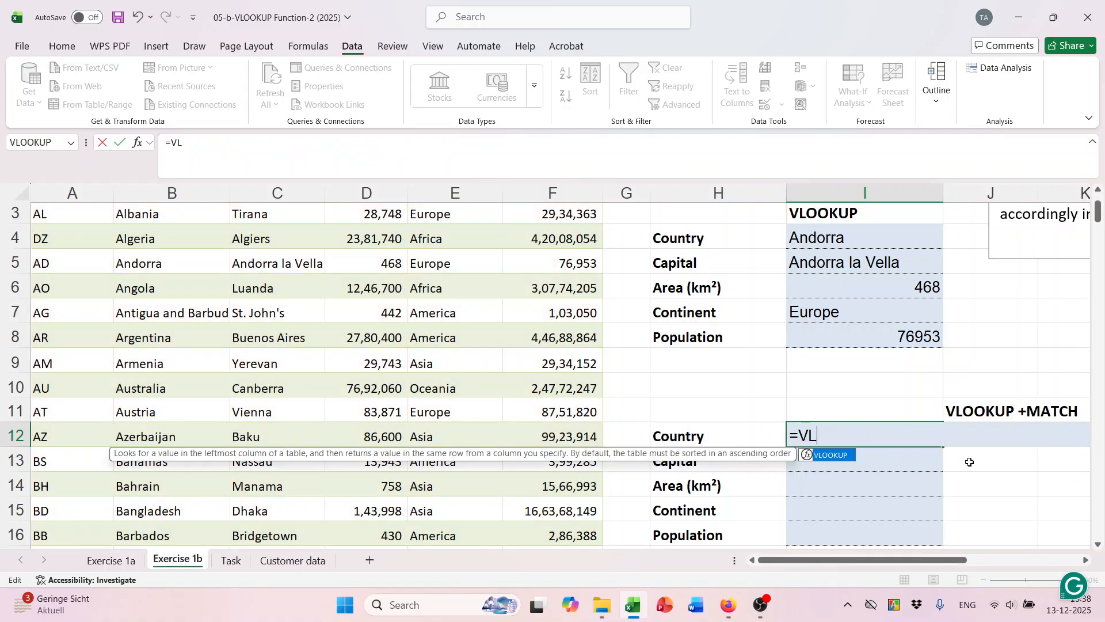
key(BackSpace)
key(BackSpace)
text(vl)
key(Tab)
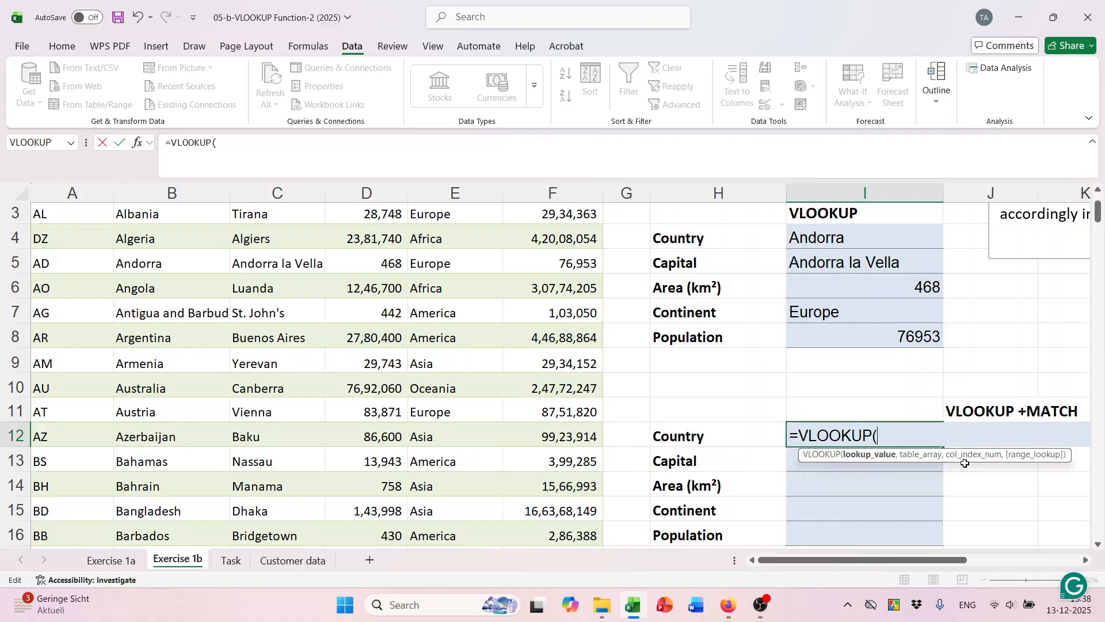
Set VLOOKUP's lookup value to absolute $I$2 and its table to ISO.
scroll(970, 462, up, 1)
click(863, 268)
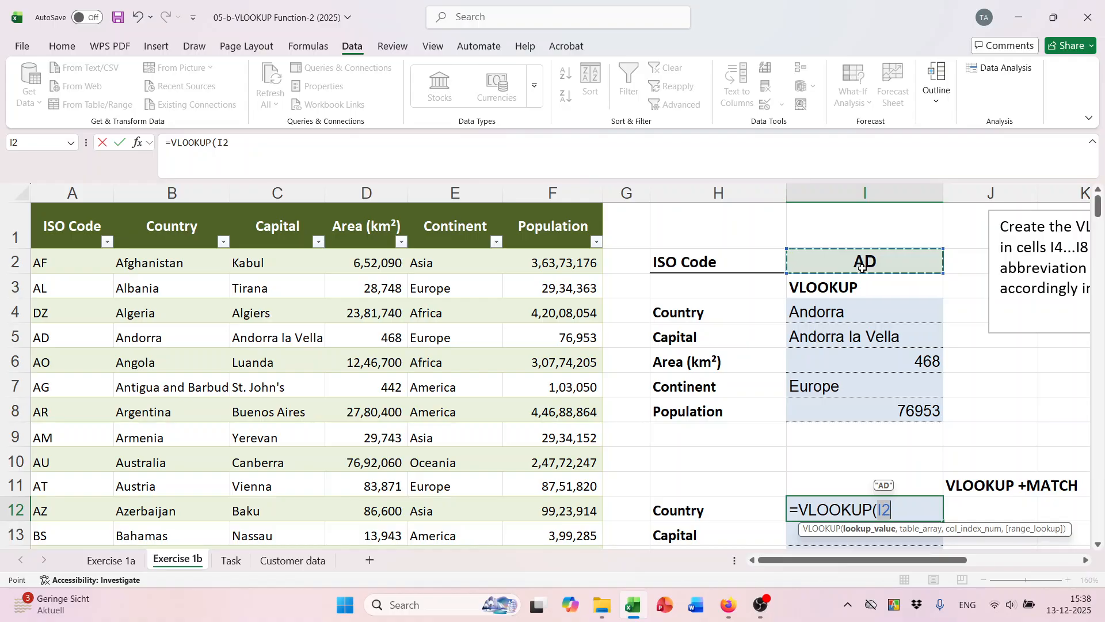
key(F4)
text(,)
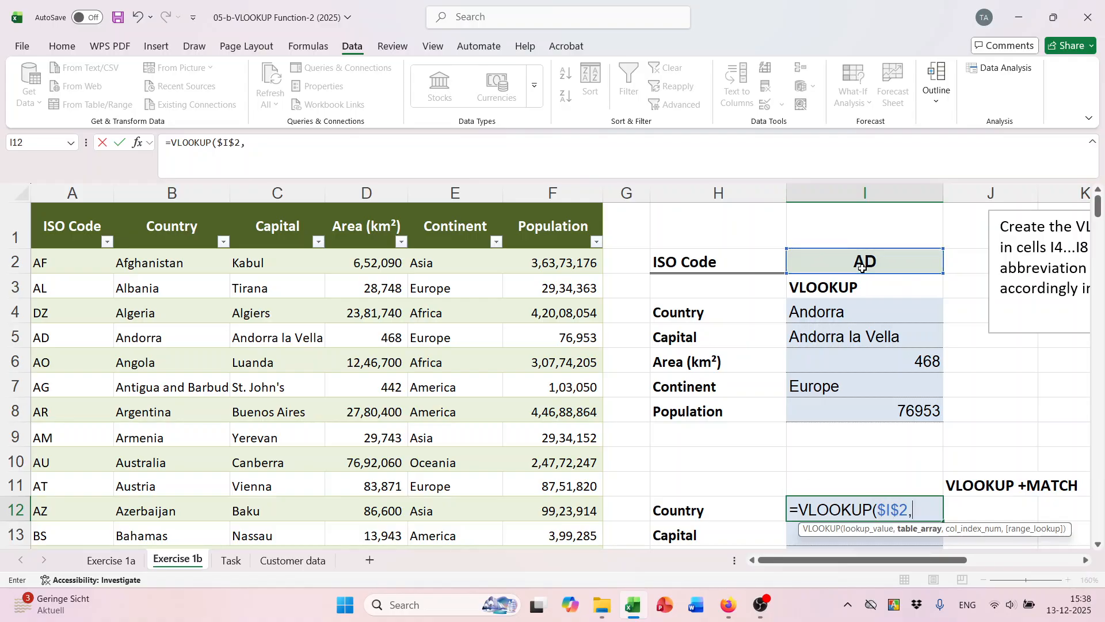
text(i)
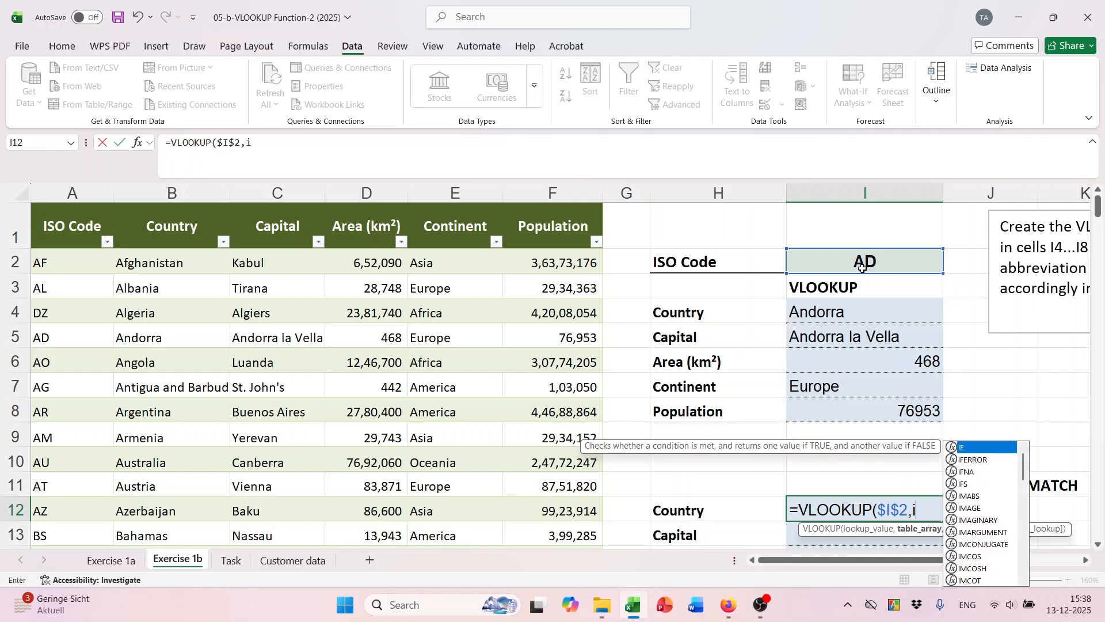
text(so)
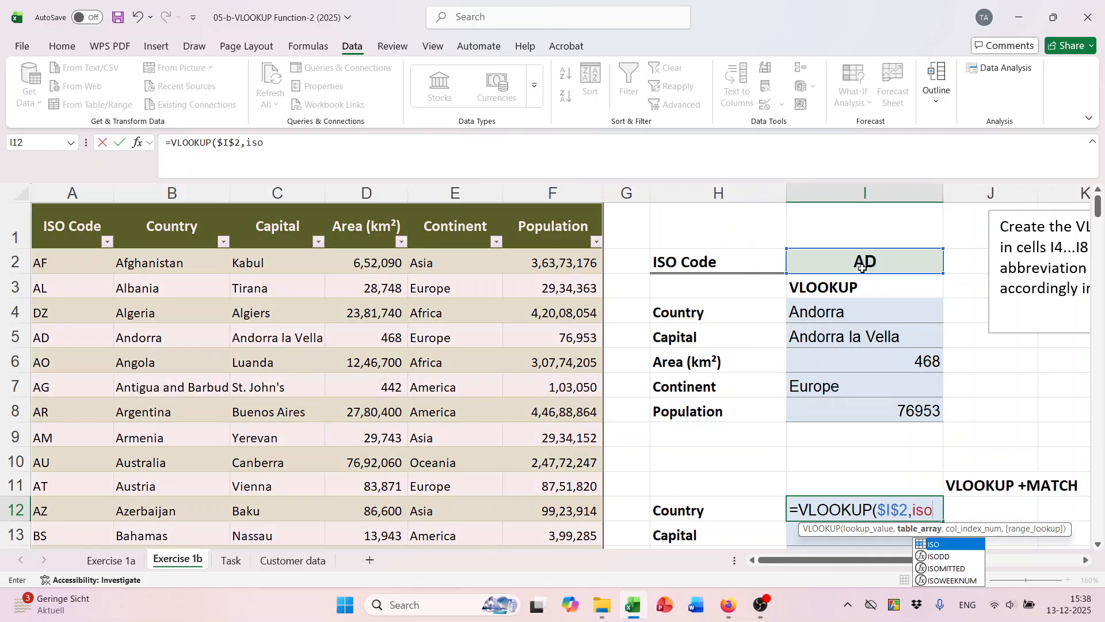
key(Tab)
Add a MATCH column index that looks up the Country label in H12.
text(,)
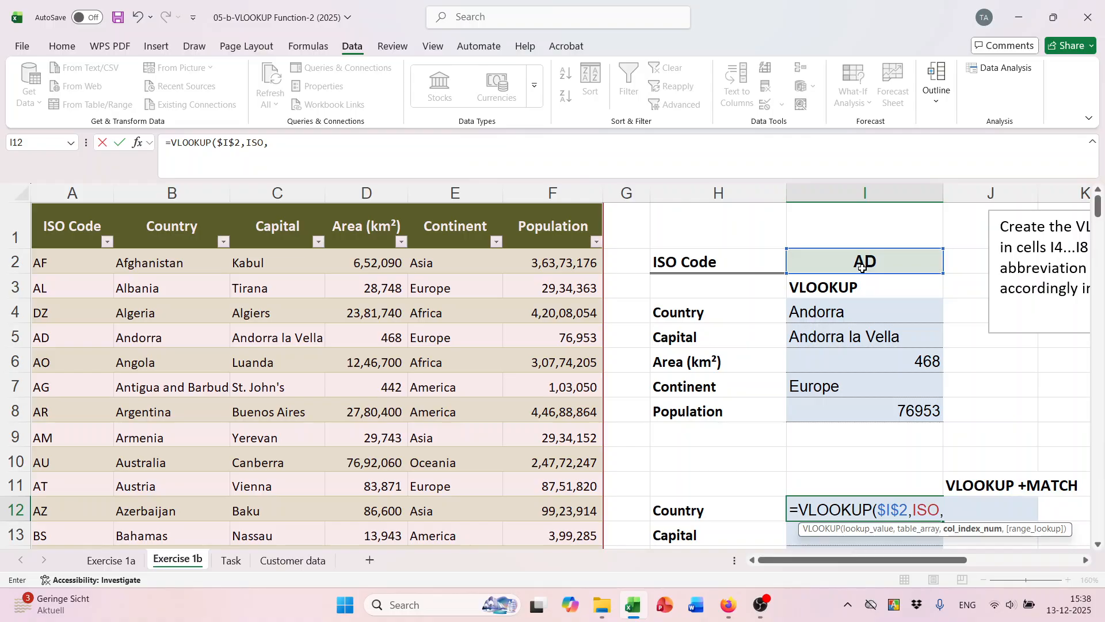
text(m)
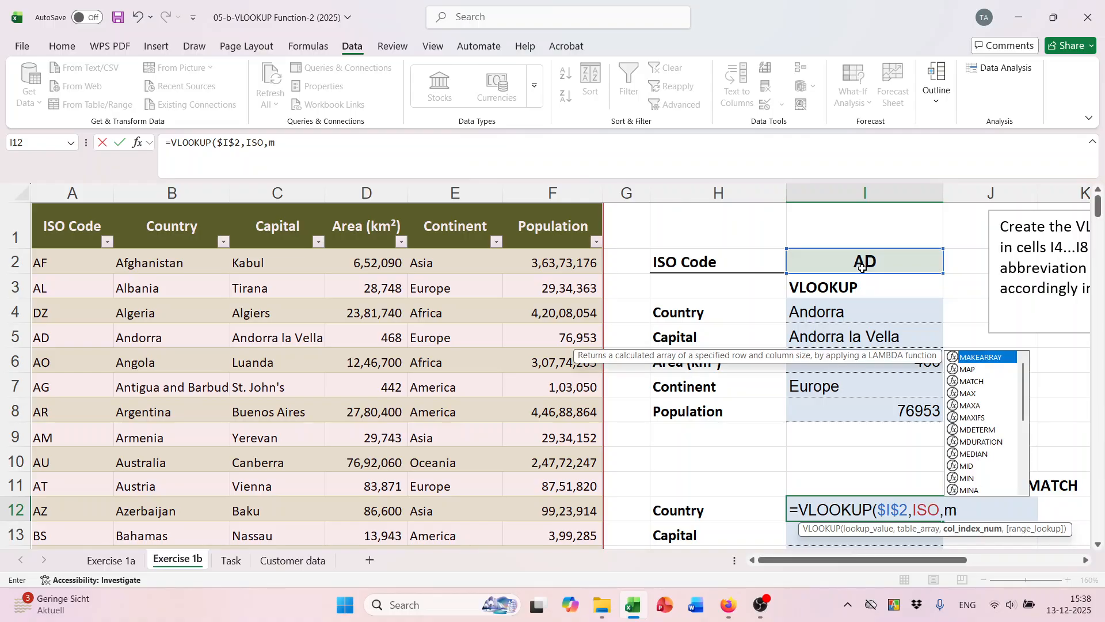
text(at)
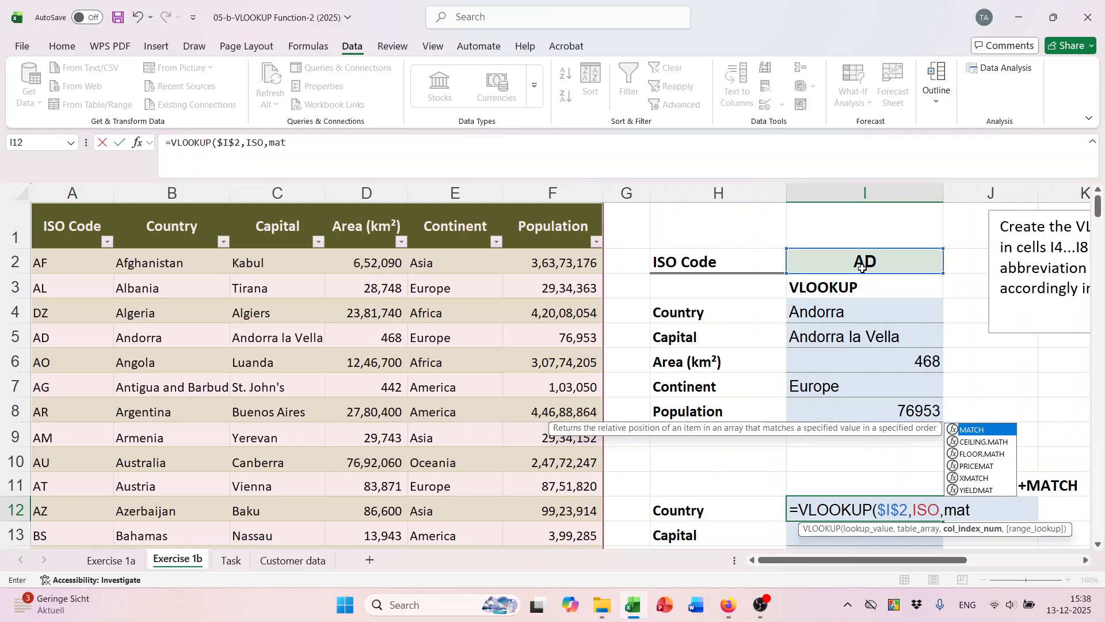
key(Tab)
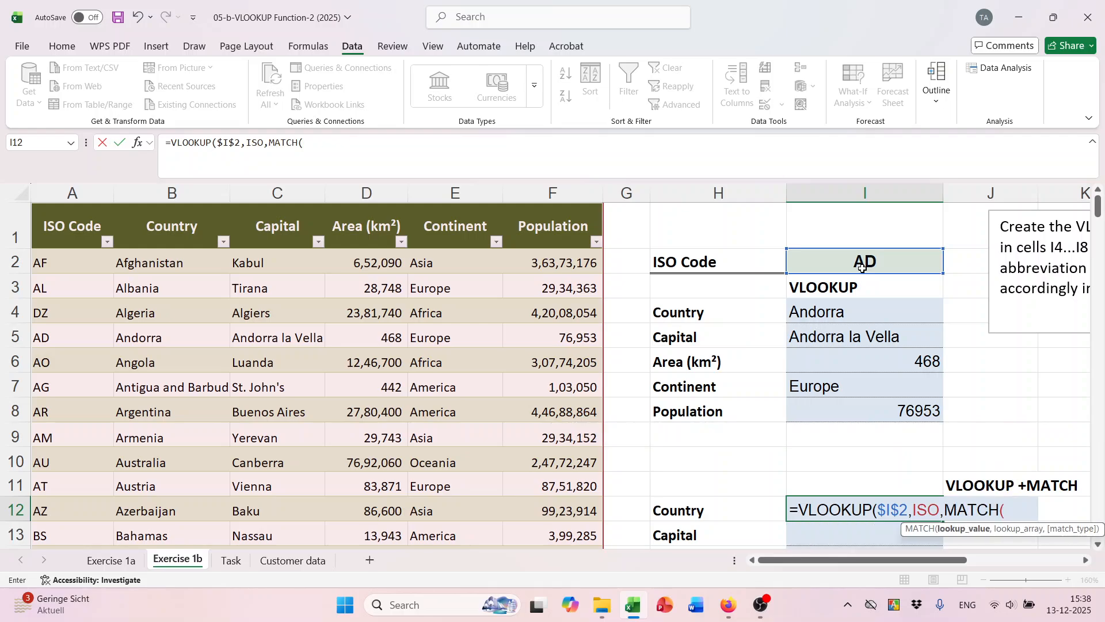
click(717, 503)
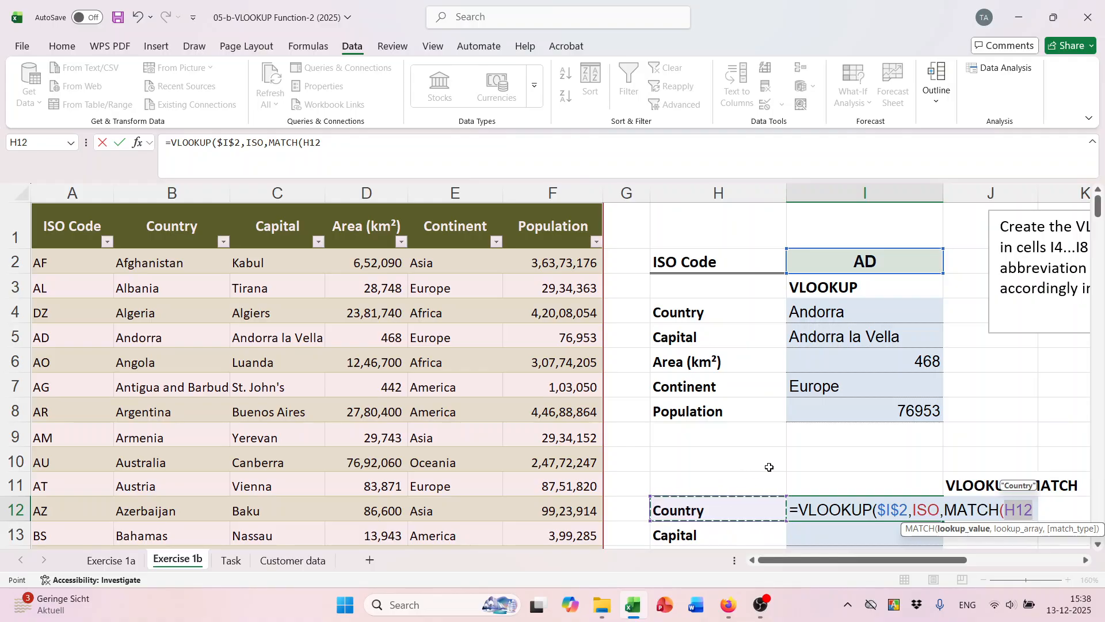
text(,)
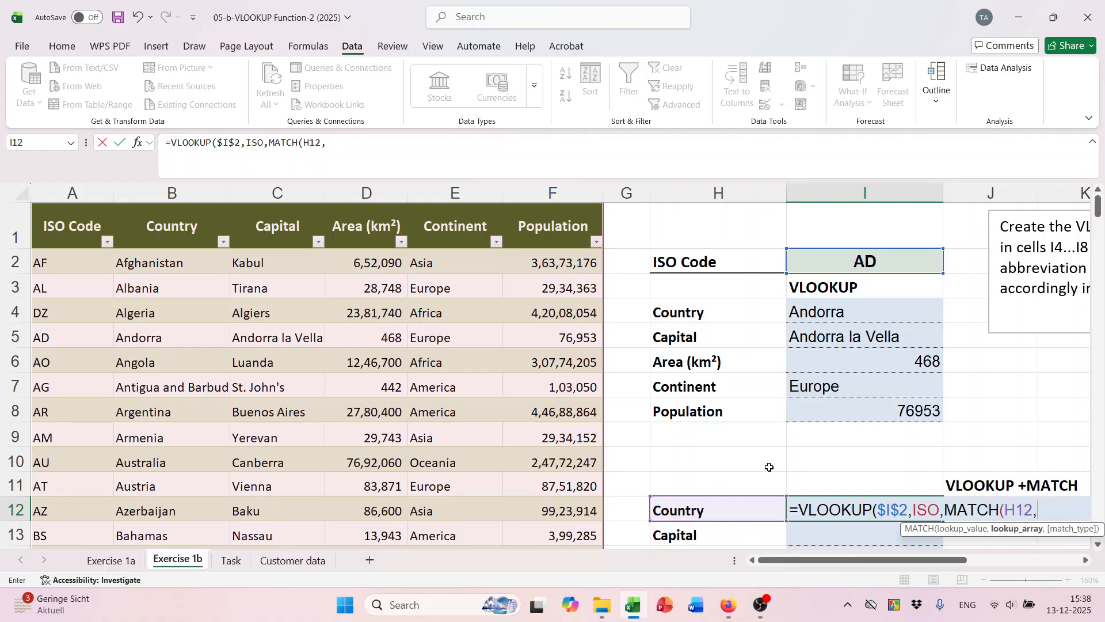
scroll(781, 476, down, 1)
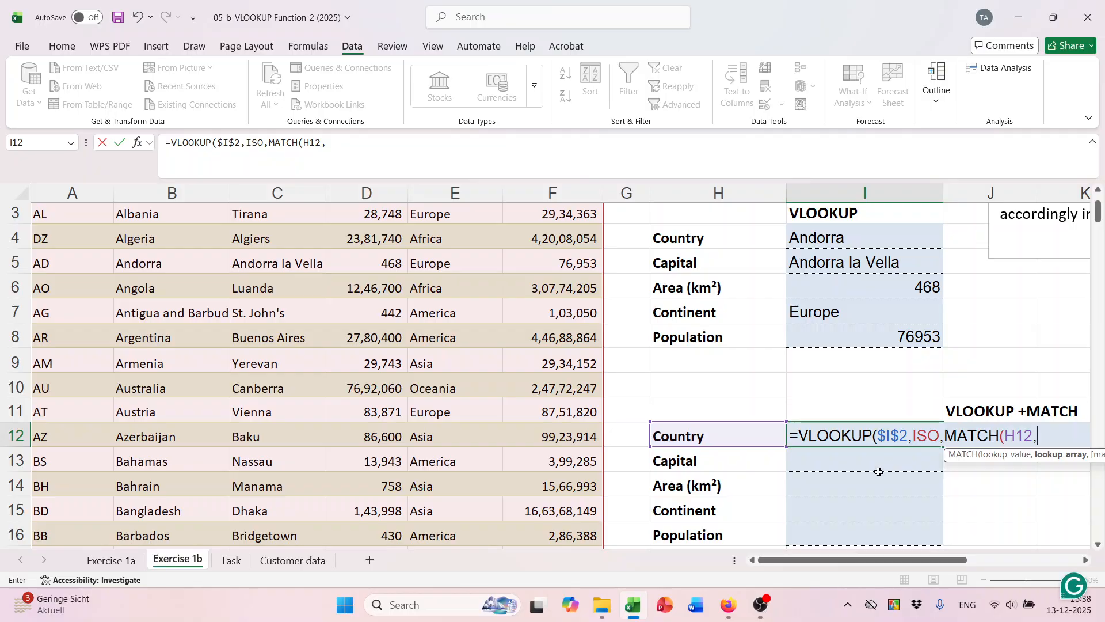
scroll(914, 477, up, 1)
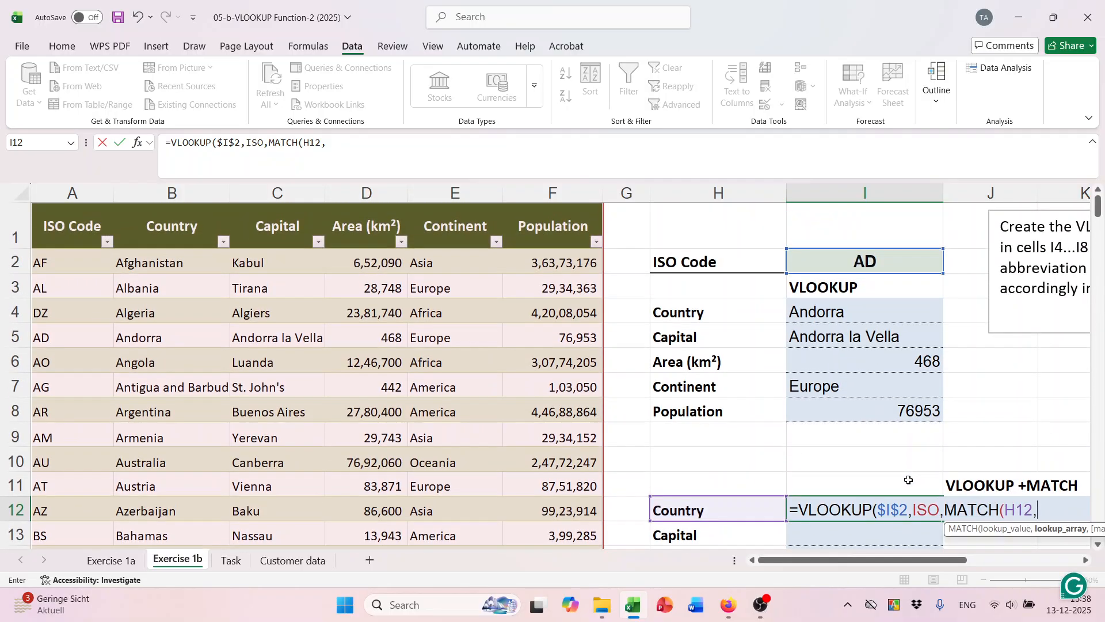
Match against Tabelle1[#Headers] with exact match 0 and commit the formula, which returns #N/A.
drag(71, 220, 541, 218)
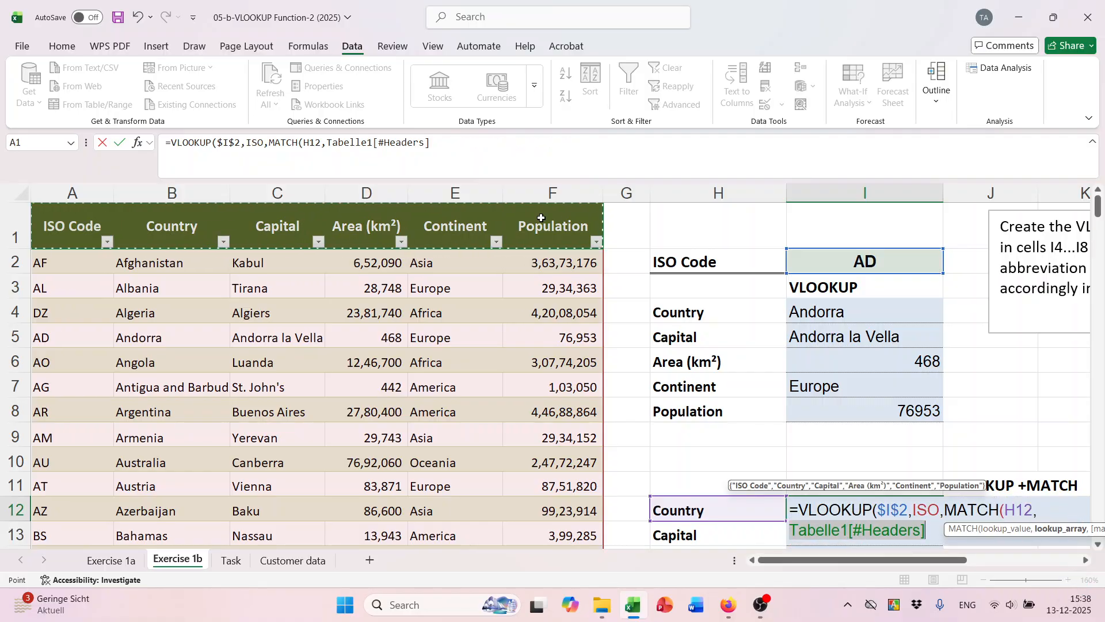
text(,)
scroll(542, 217, down, 1)
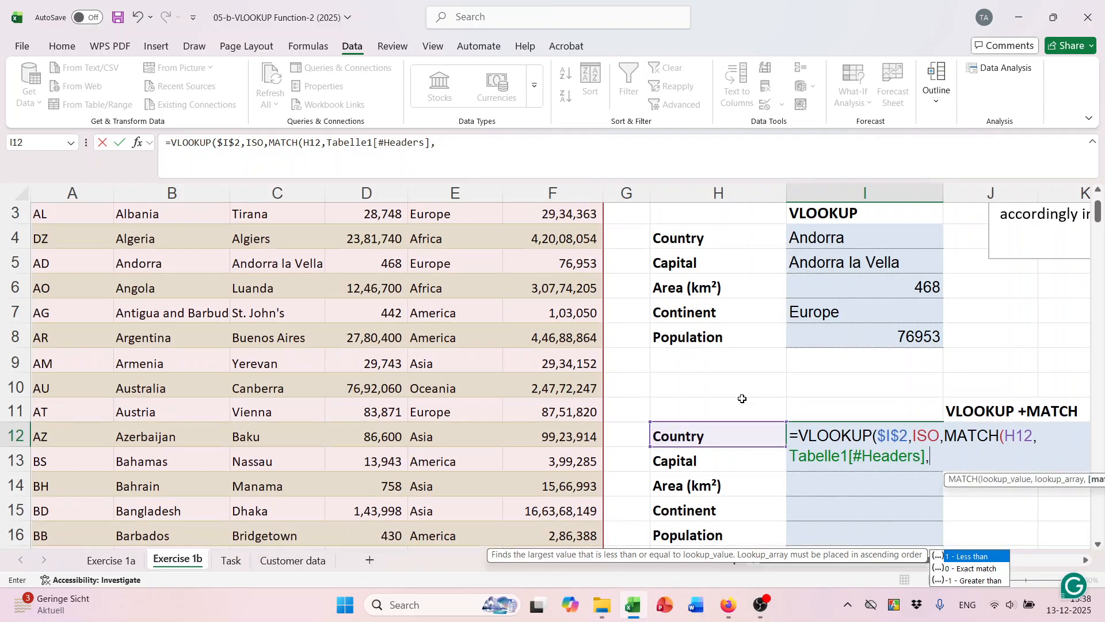
key(Down)
key(Tab)
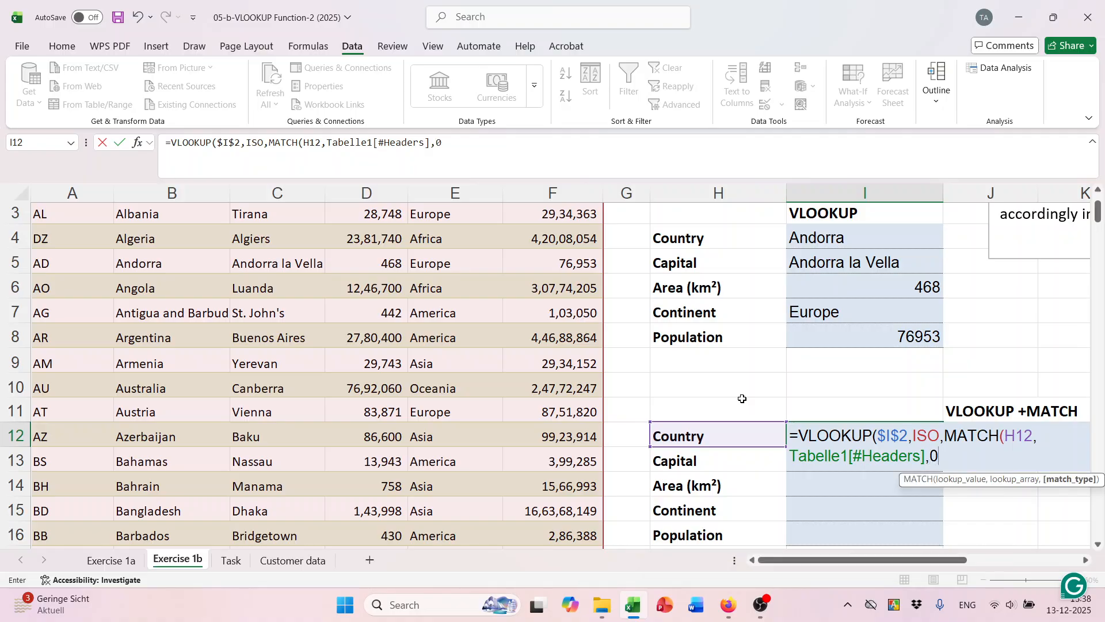
text())
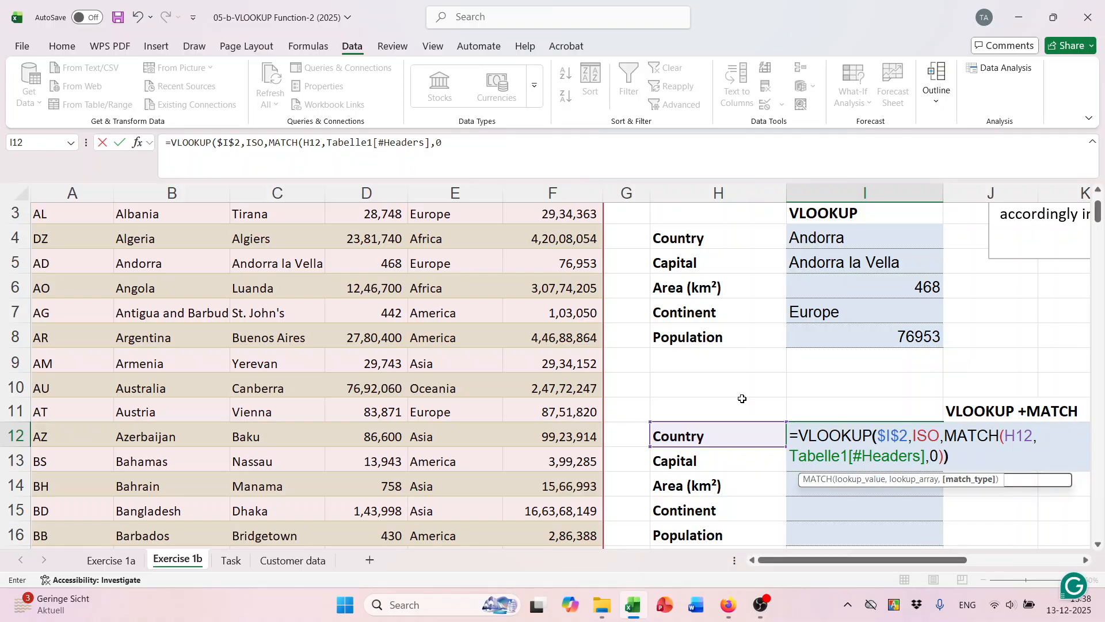
key(Return)
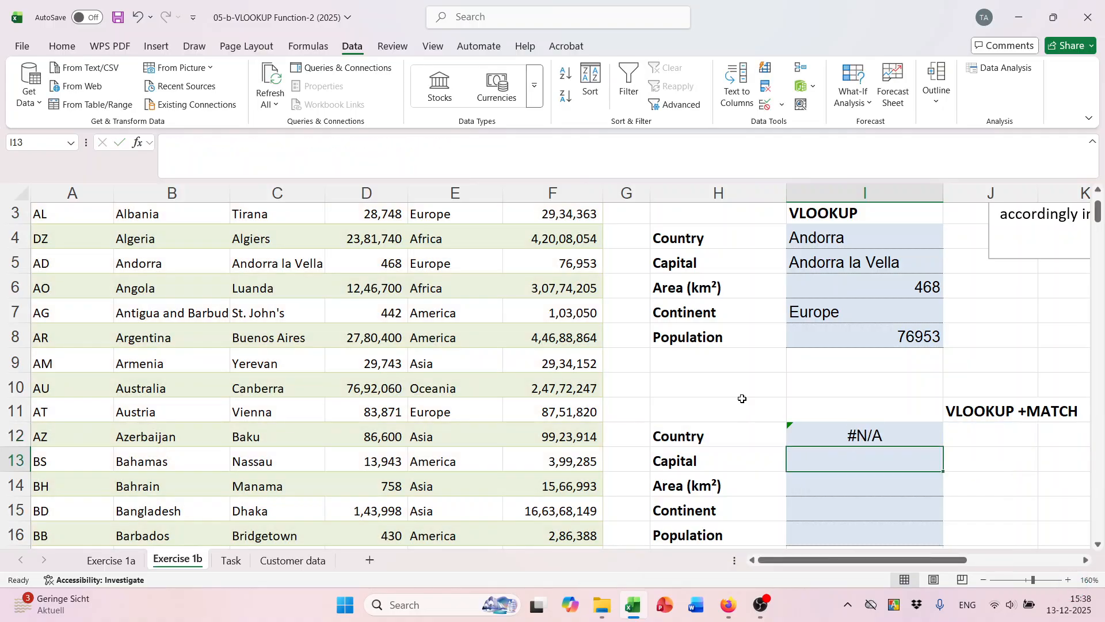
click(745, 438)
Compare the Country label text in H12 with the table's Country header in B1.
double_click(716, 436)
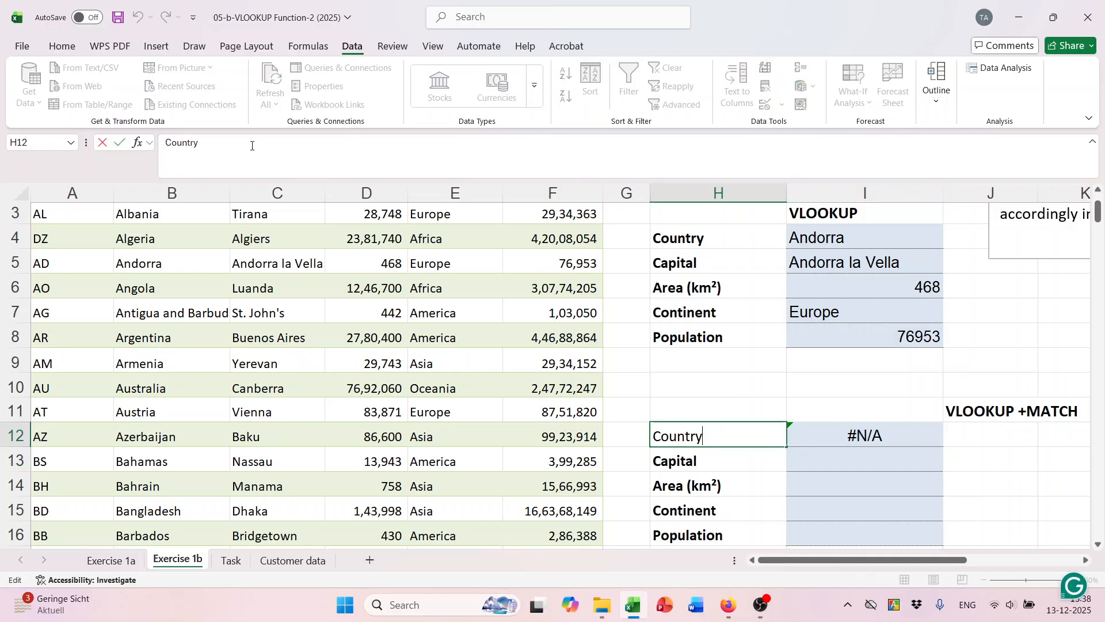
scroll(216, 276, up, 1)
click(183, 231)
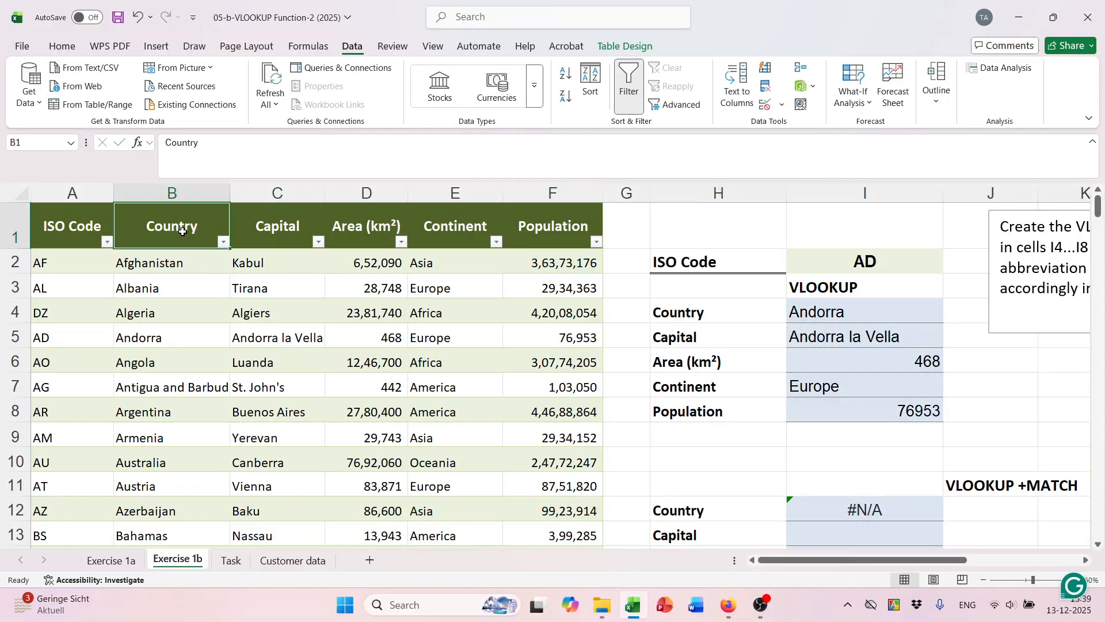
double_click(184, 228)
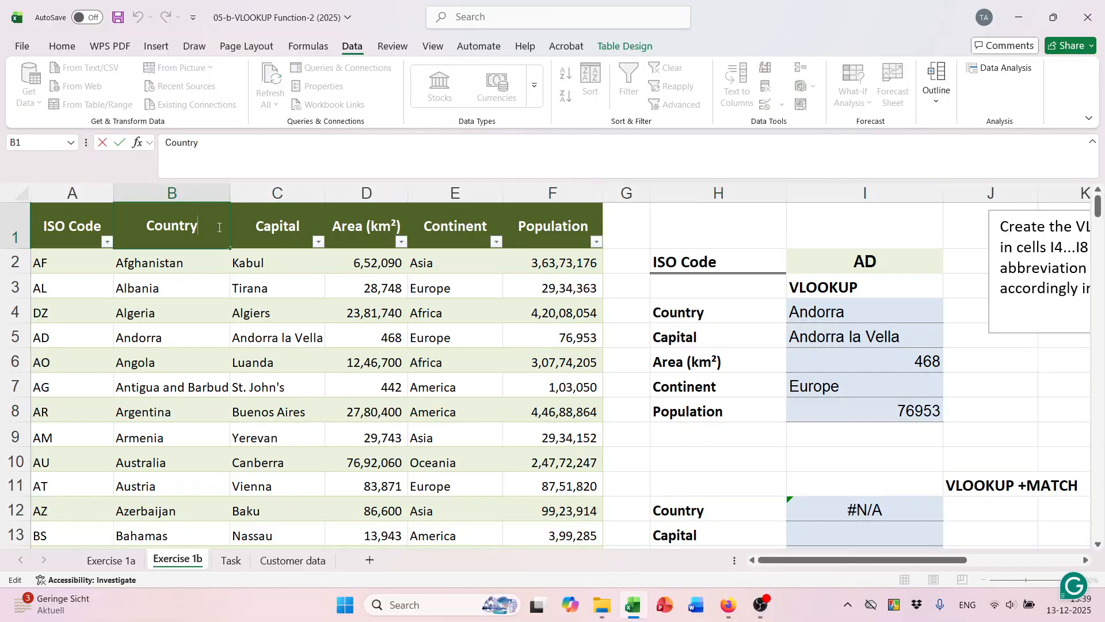
scroll(806, 461, down, 1)
Fill the I12 formula down to I16, where every cell shows #N/A.
click(823, 436)
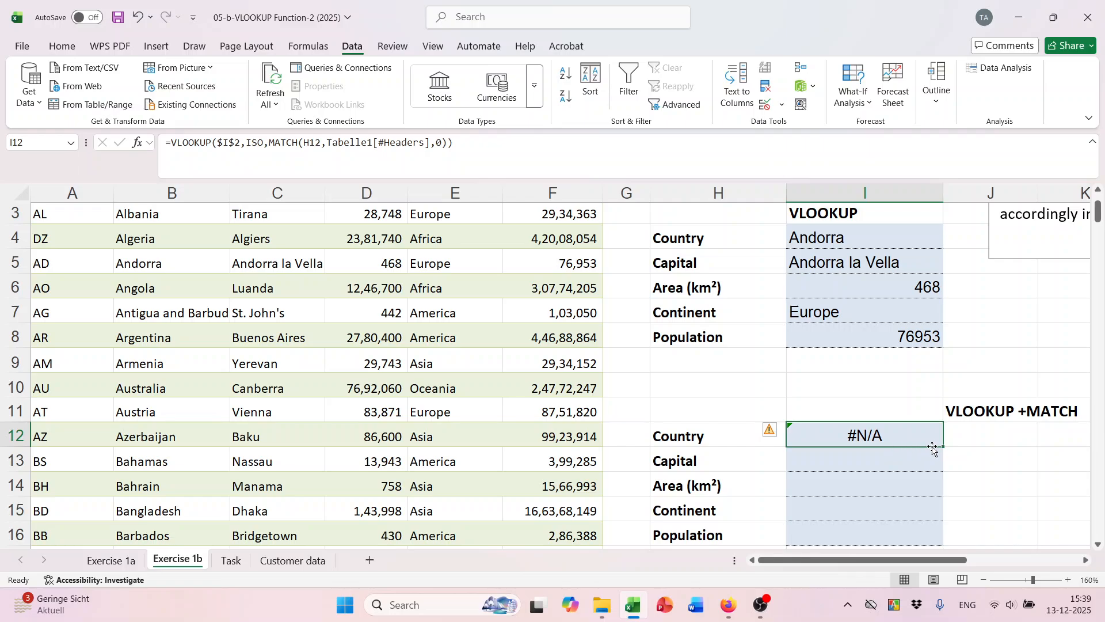
drag(945, 447, 945, 544)
scroll(947, 447, down, 3)
scroll(947, 446, up, 3)
click(761, 604)
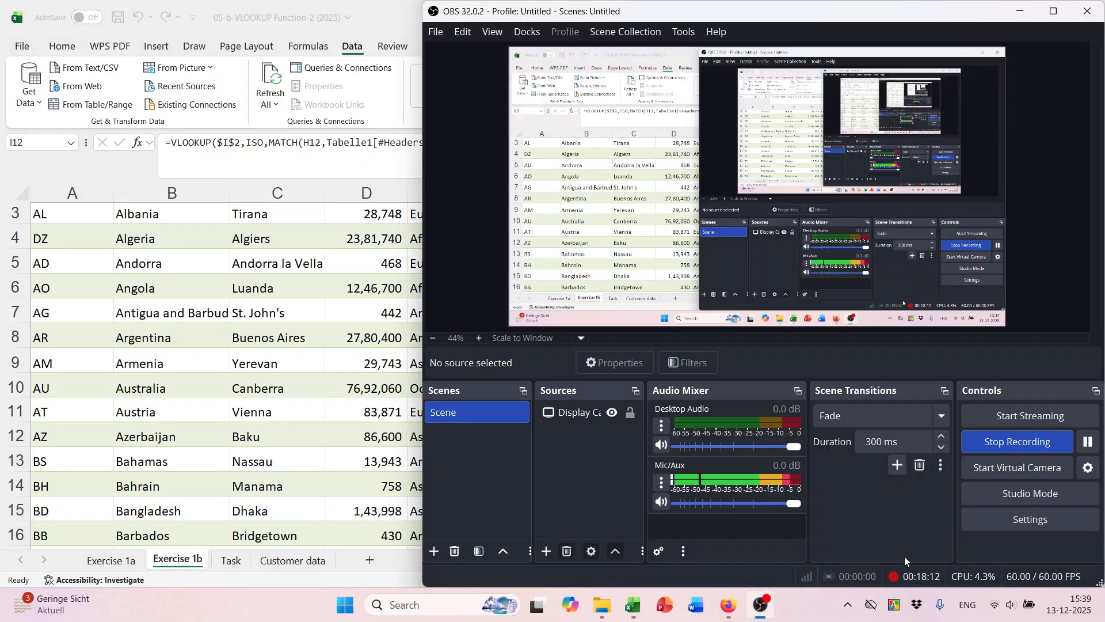
click(1087, 442)
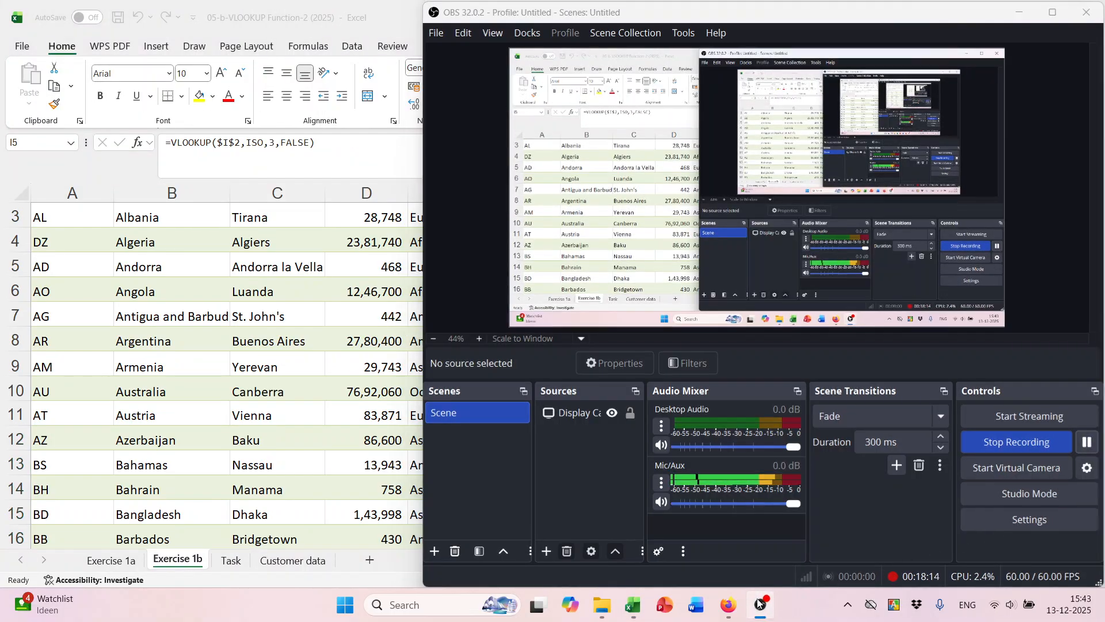
click(762, 604)
Reopen I12's formula and add a comma after the MATCH(...) part for range_lookup.
click(873, 442)
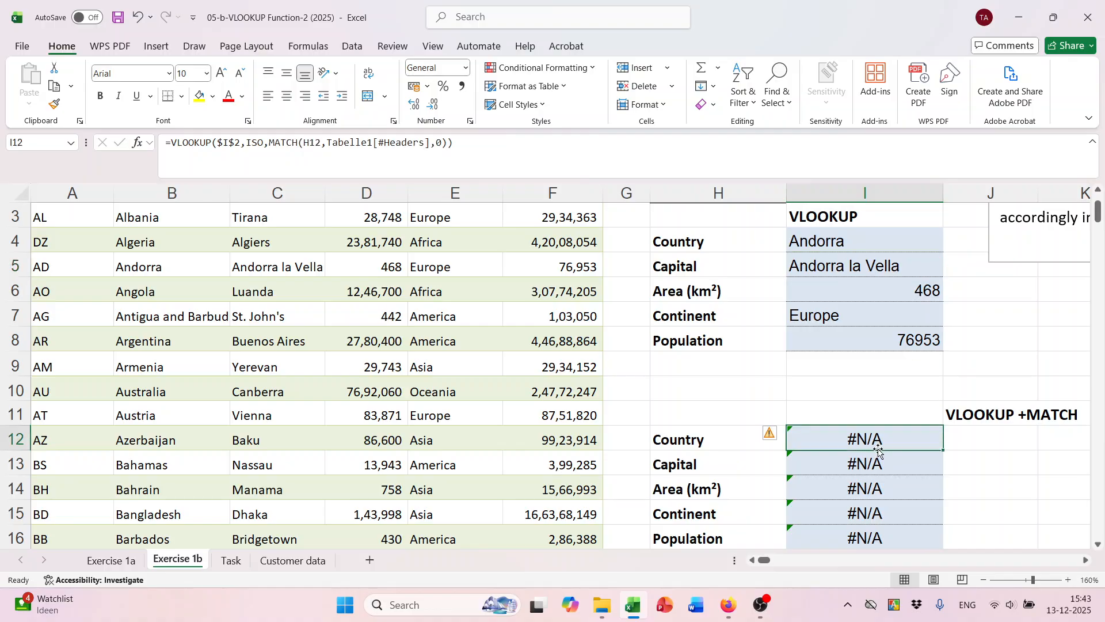
double_click(877, 441)
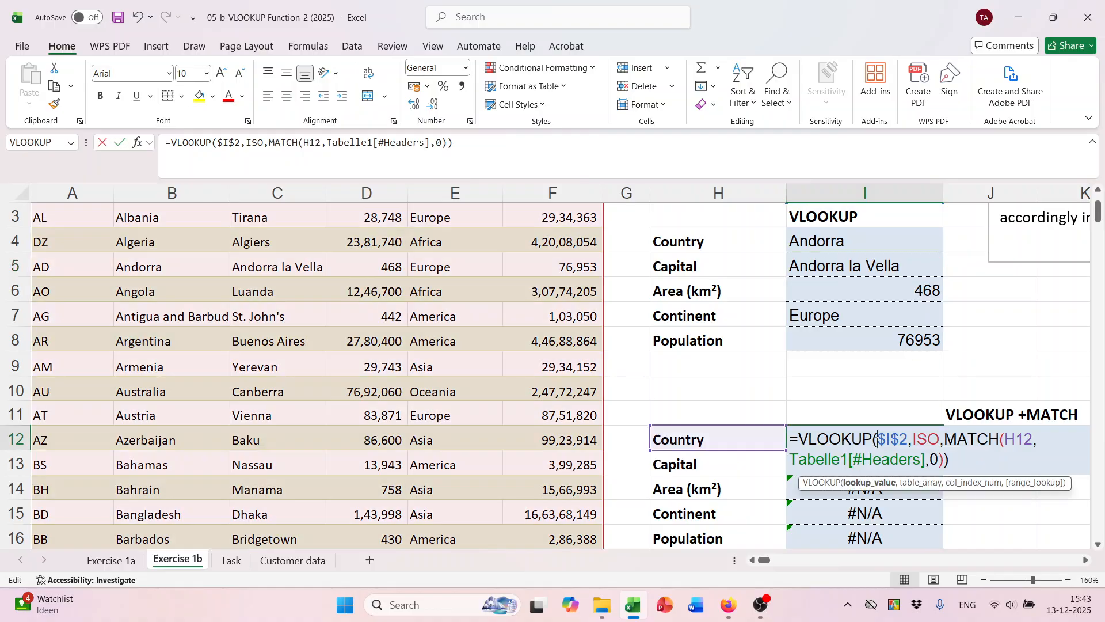
click(940, 459)
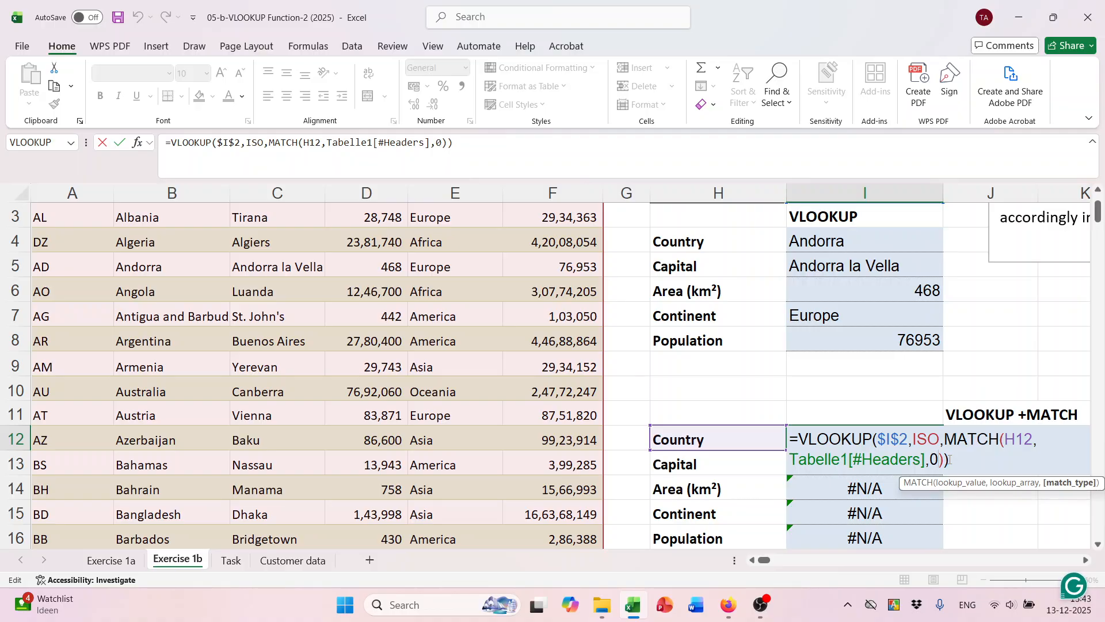
drag(943, 460, 942, 440)
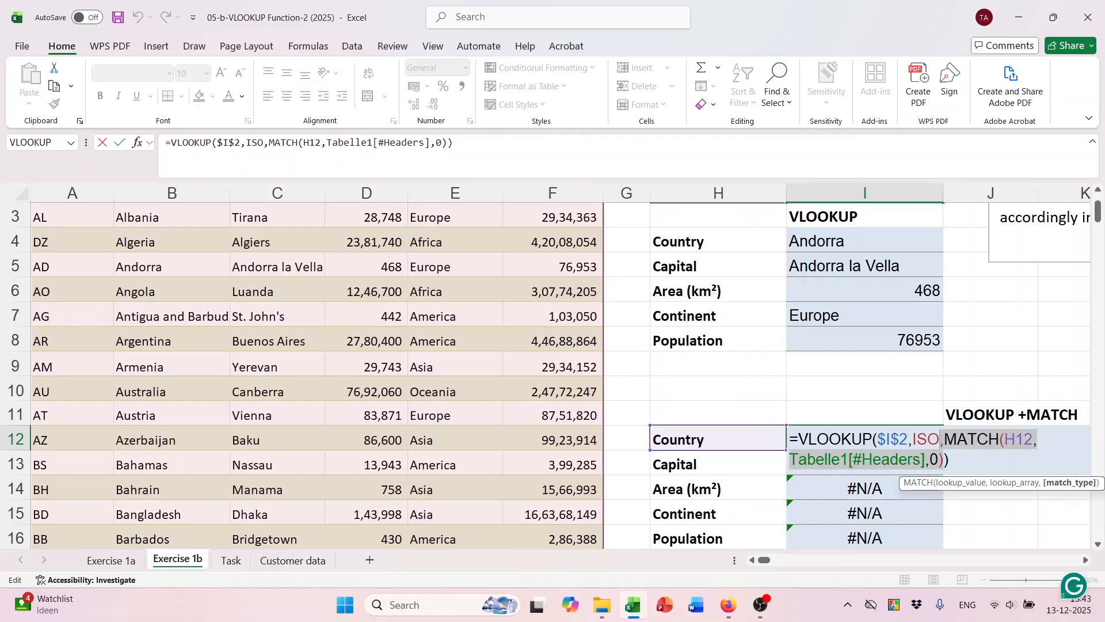
click(945, 460)
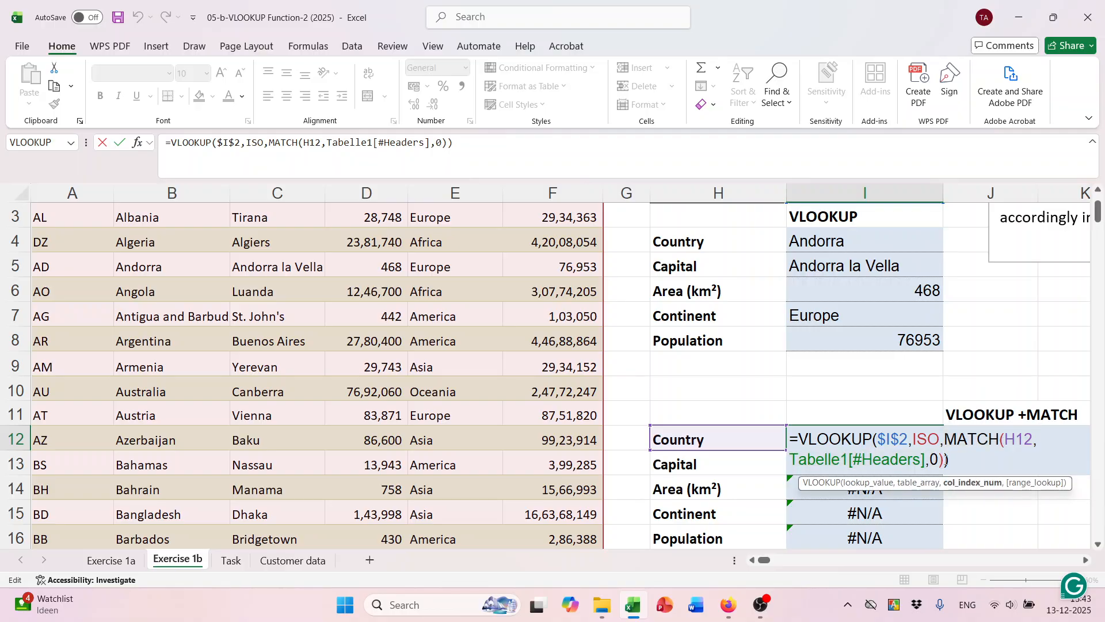
text(,)
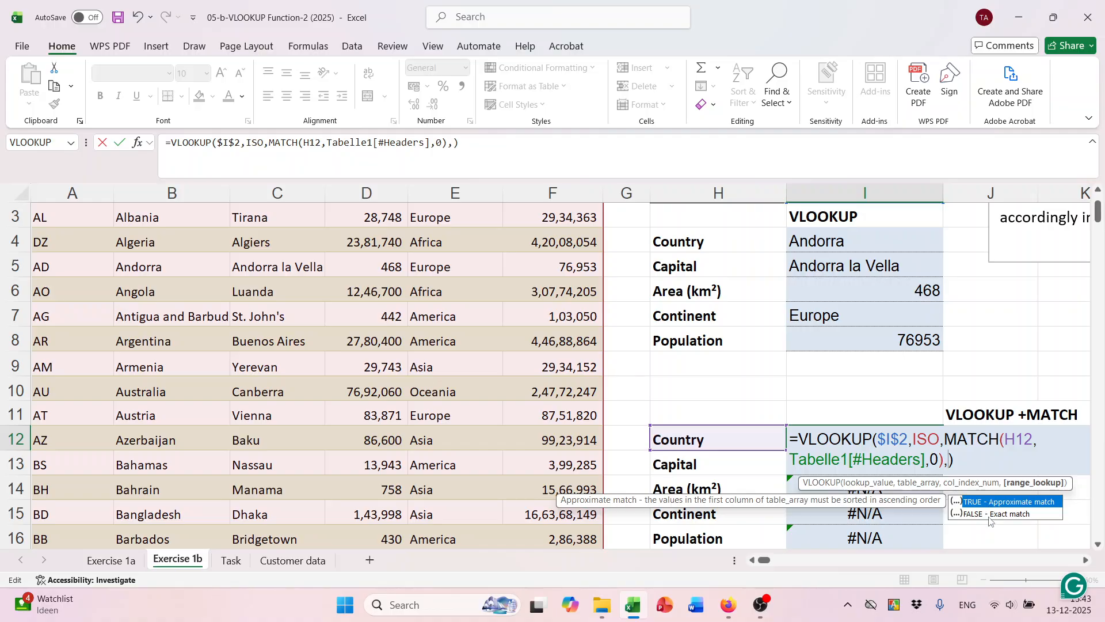
Complete I12's VLOOKUP+MATCH formula with FALSE as the exact-match argument.
scroll(949, 433, up, 1)
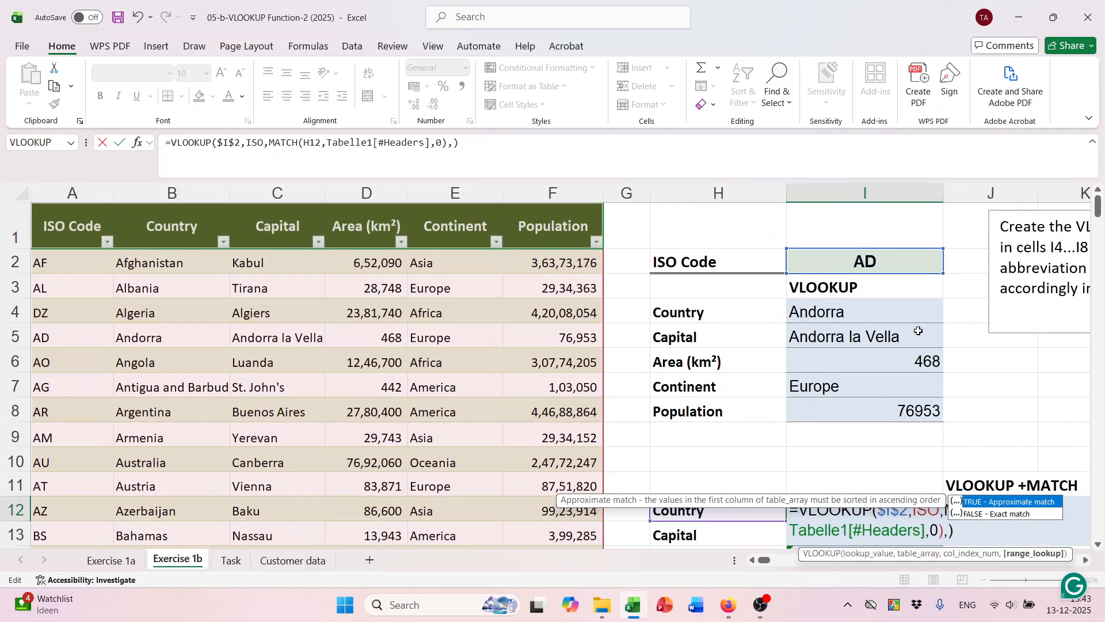
scroll(845, 265, down, 1)
scroll(846, 264, up, 1)
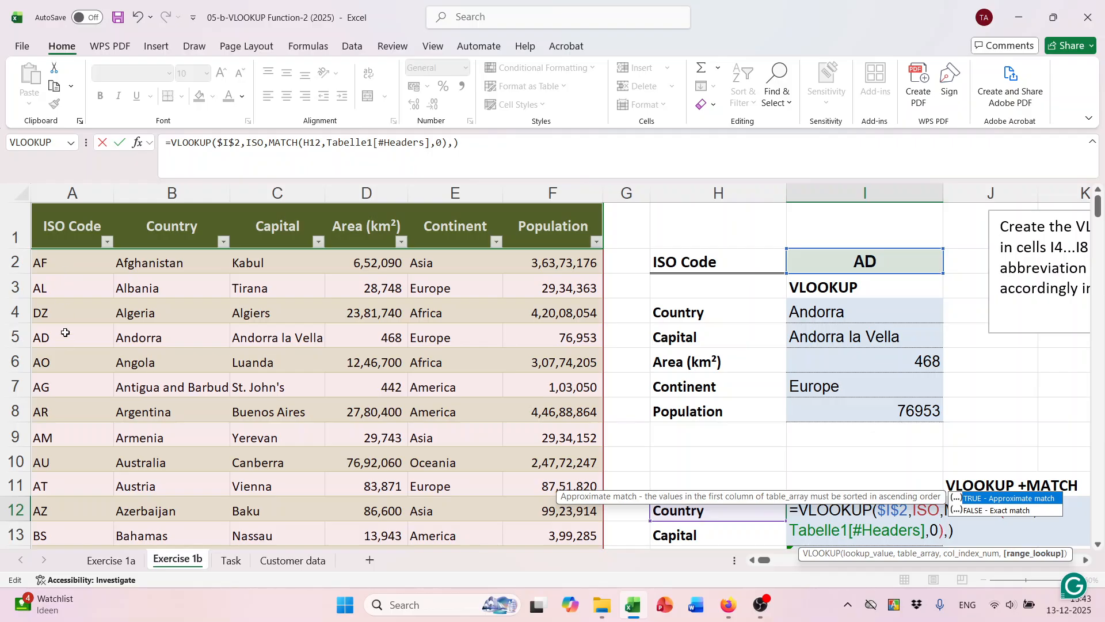
scroll(633, 432, down, 1)
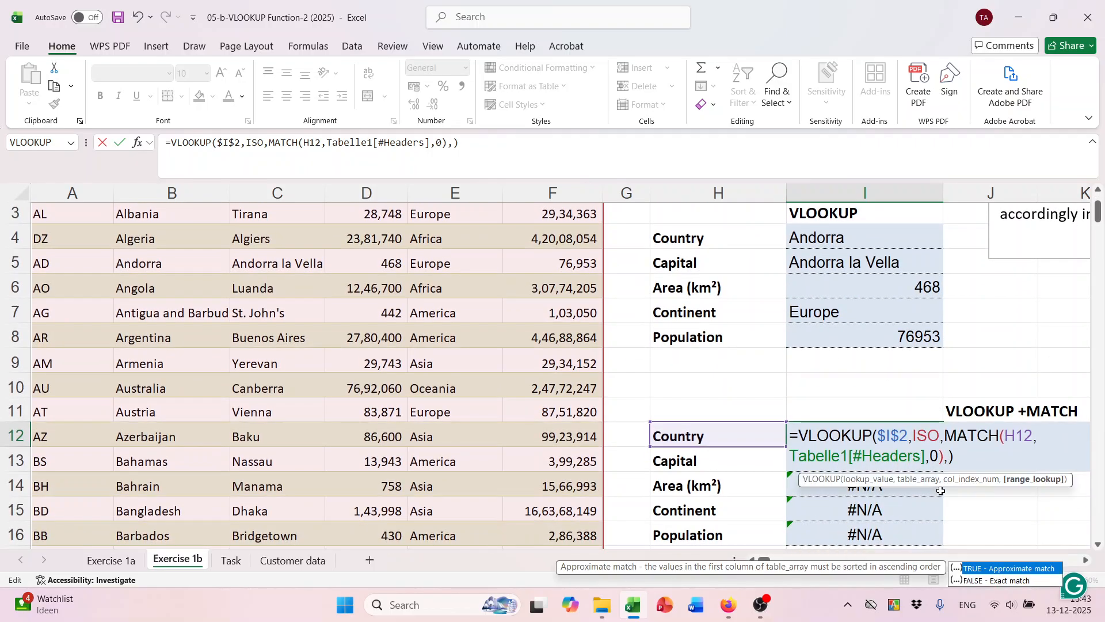
text(f)
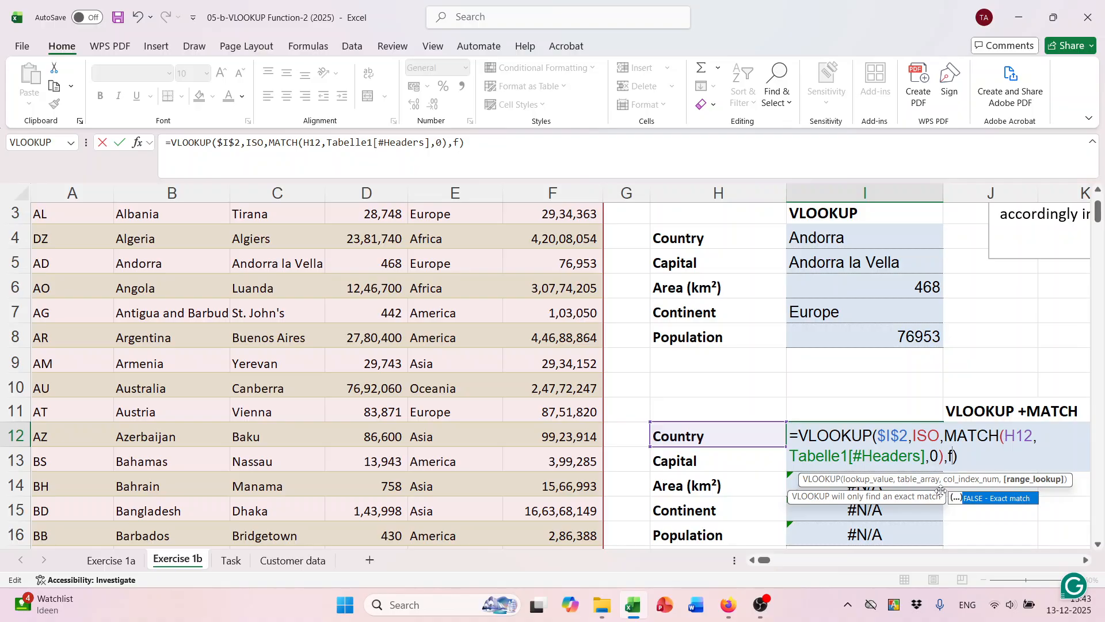
text(al)
key(Tab)
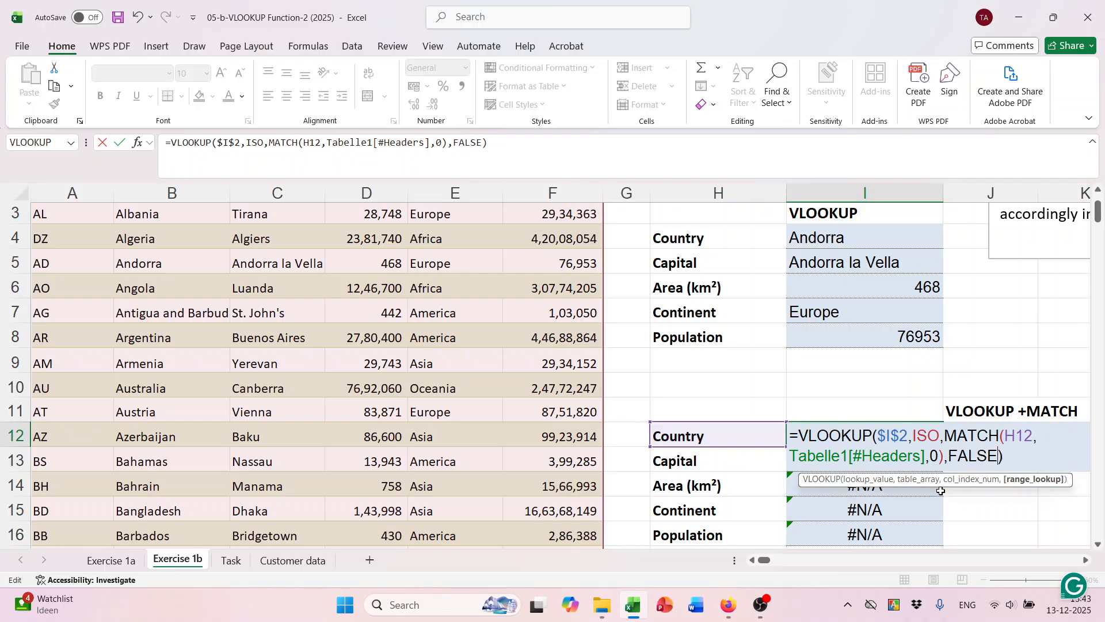
key(Return)
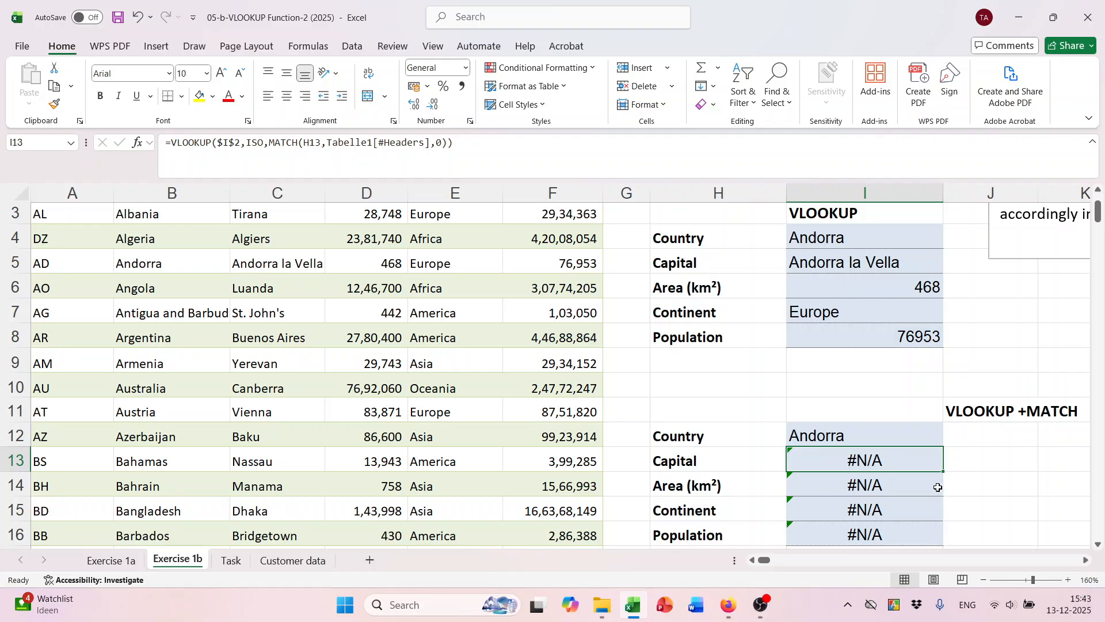
Fill the I12 formula down to I16 so Andorra's details appear.
click(897, 439)
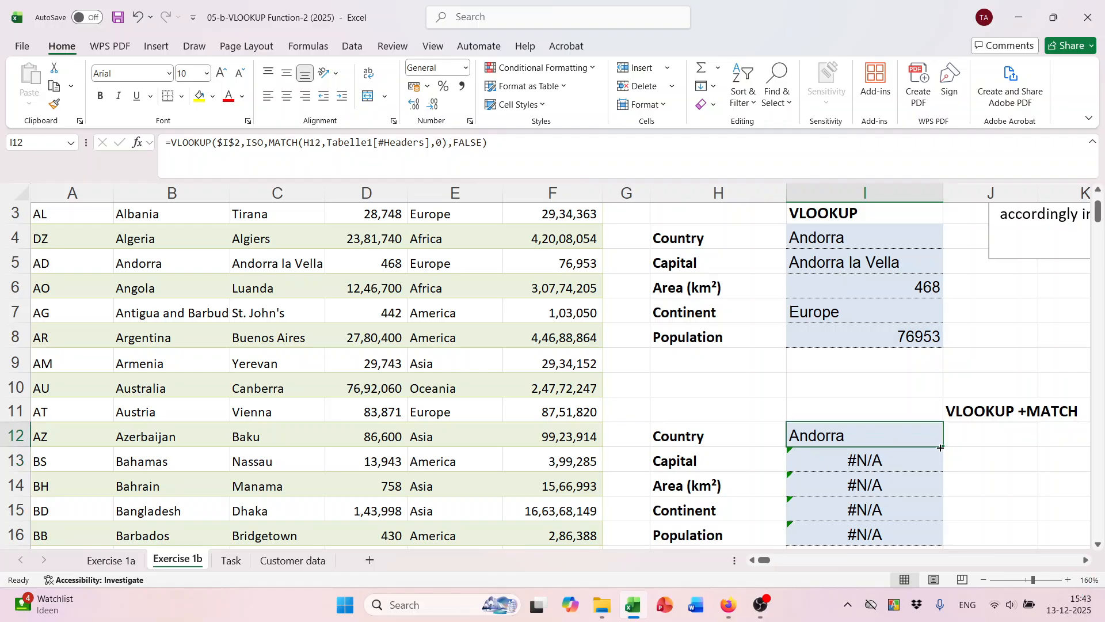
double_click(941, 448)
scroll(938, 446, down, 2)
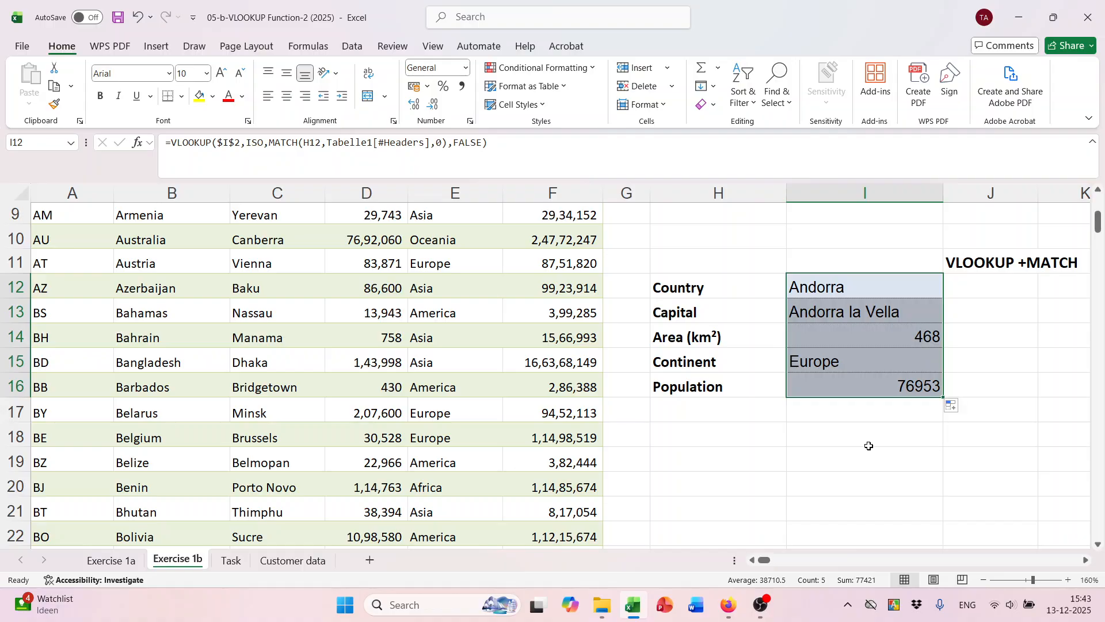
scroll(869, 446, up, 2)
scroll(355, 486, down, 1)
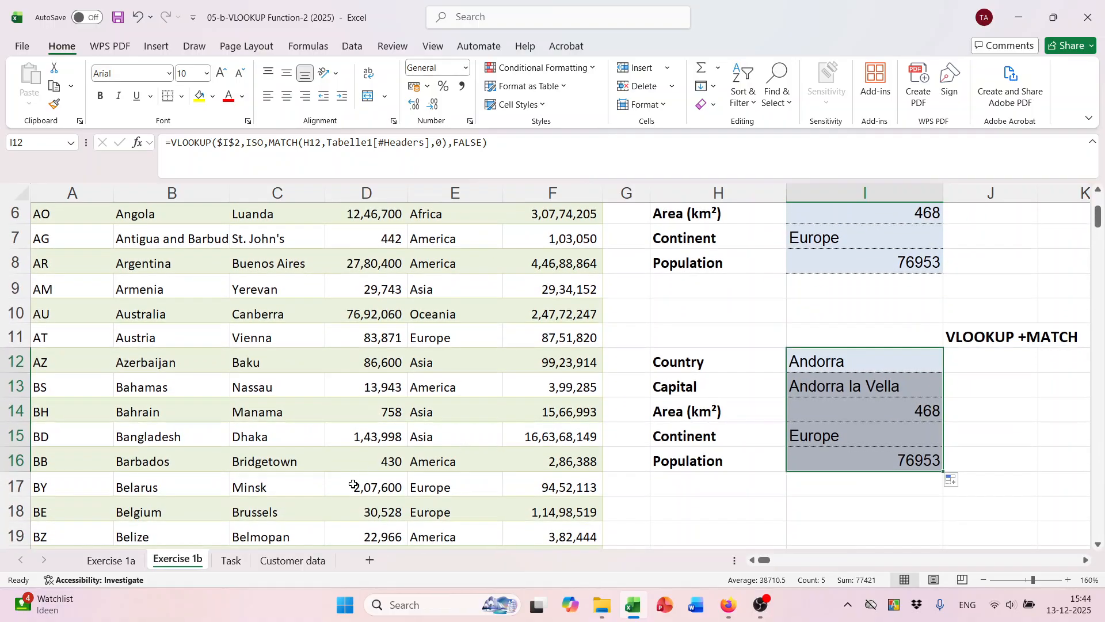
On Exercise 1a, add FALSE to K23's lookup formula and fill it down to K28.
click(113, 568)
double_click(867, 419)
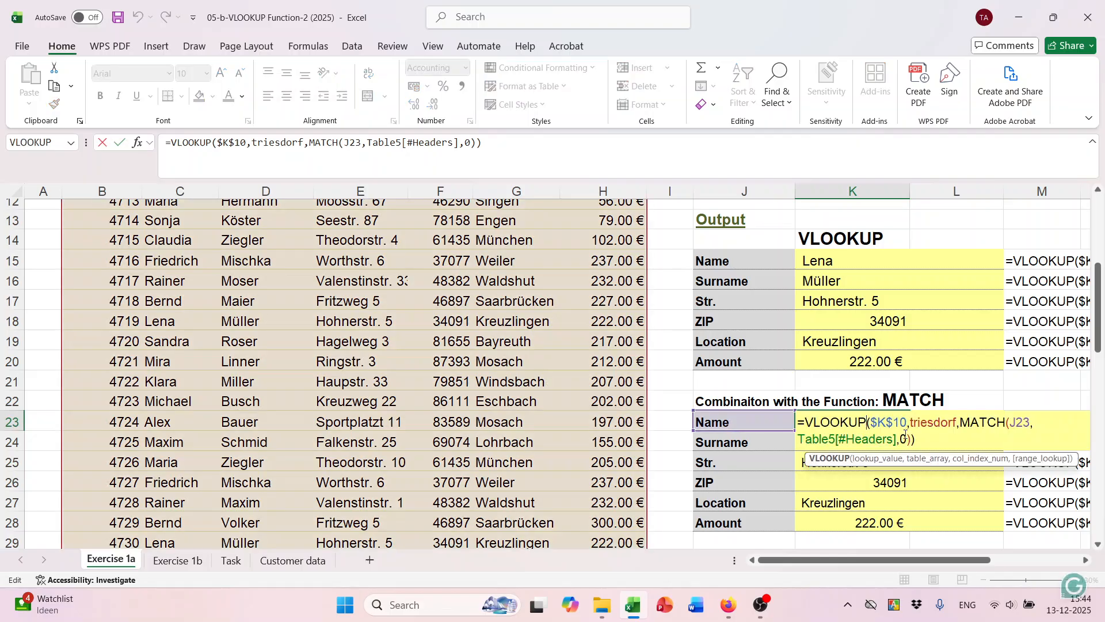
click(908, 441)
click(911, 443)
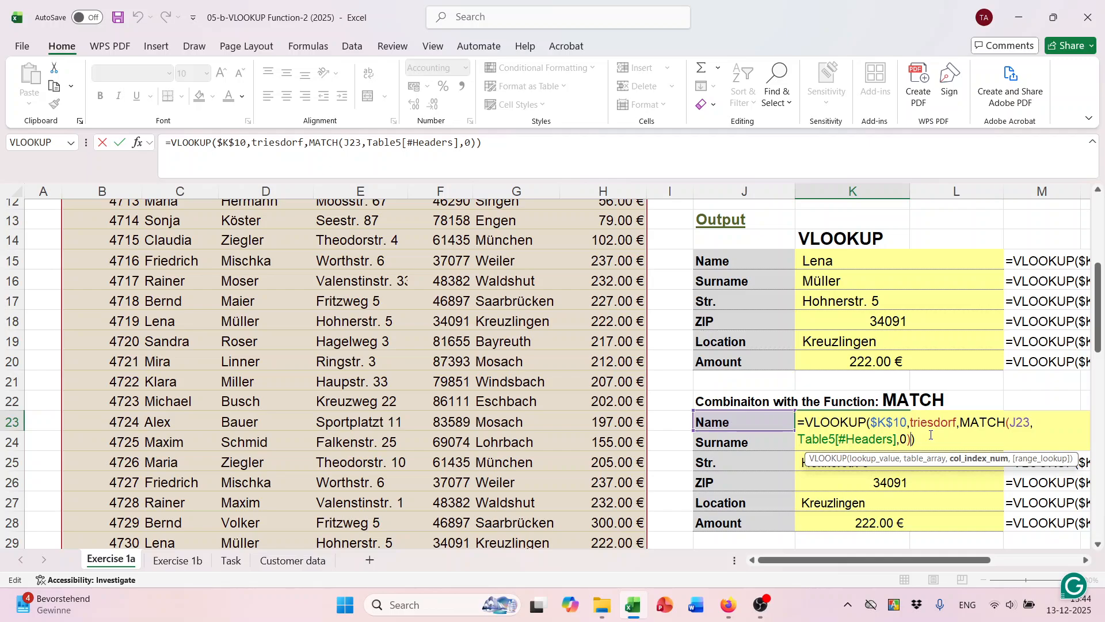
text(,)
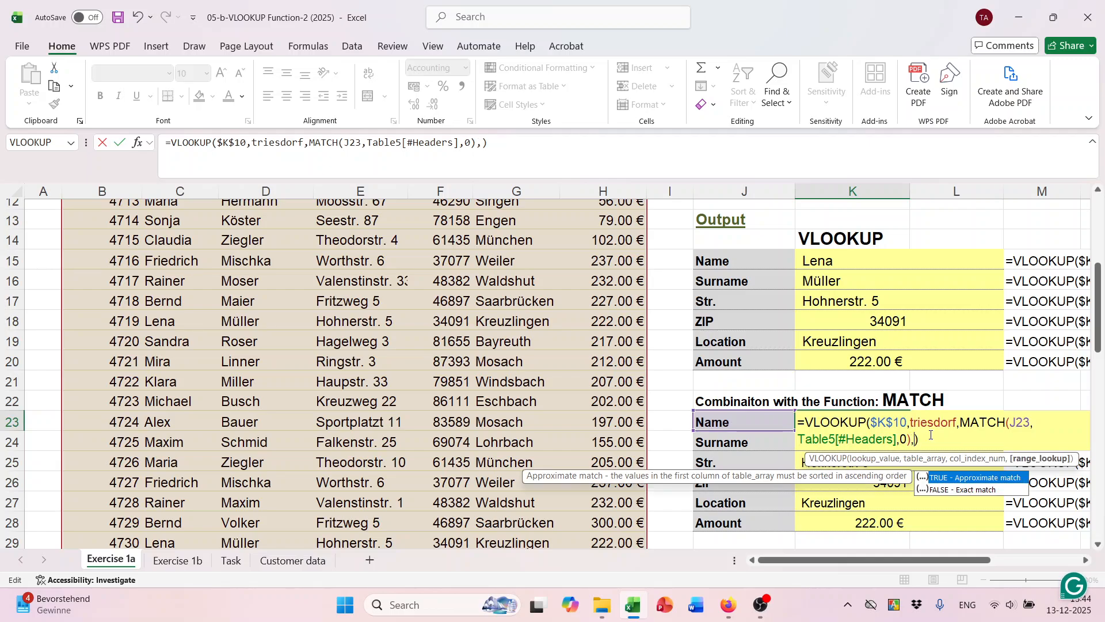
text(fal)
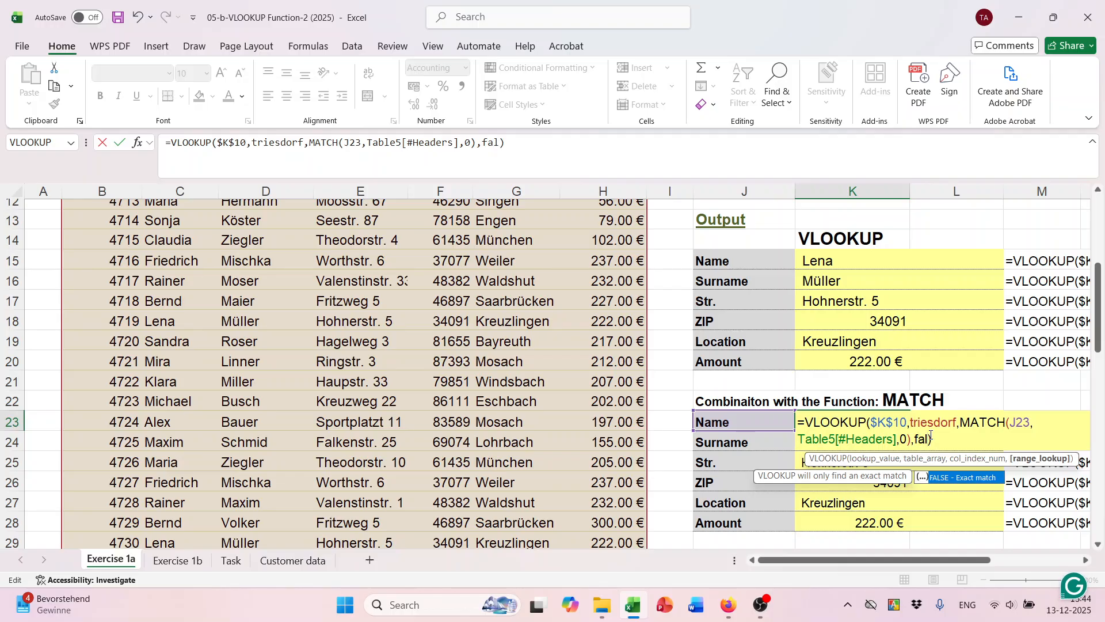
key(Tab)
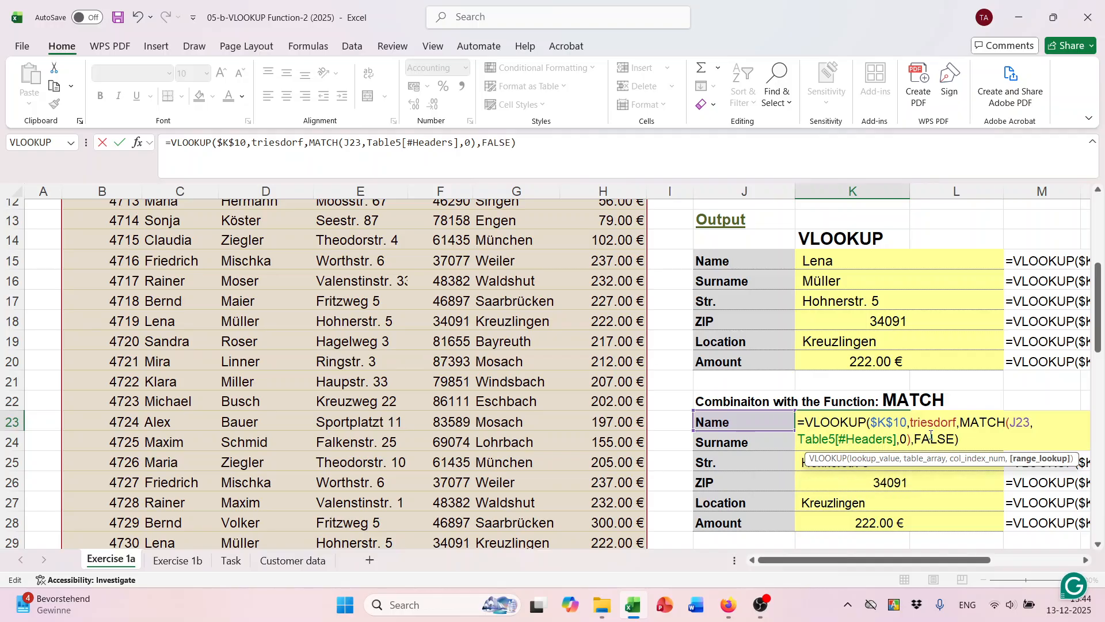
key(Return)
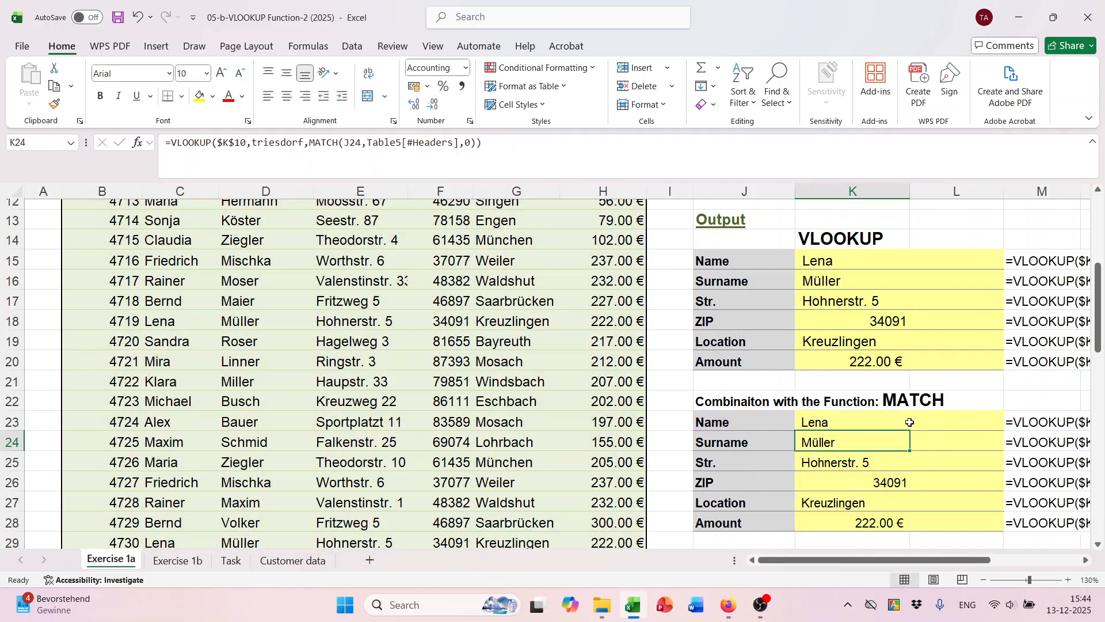
click(875, 418)
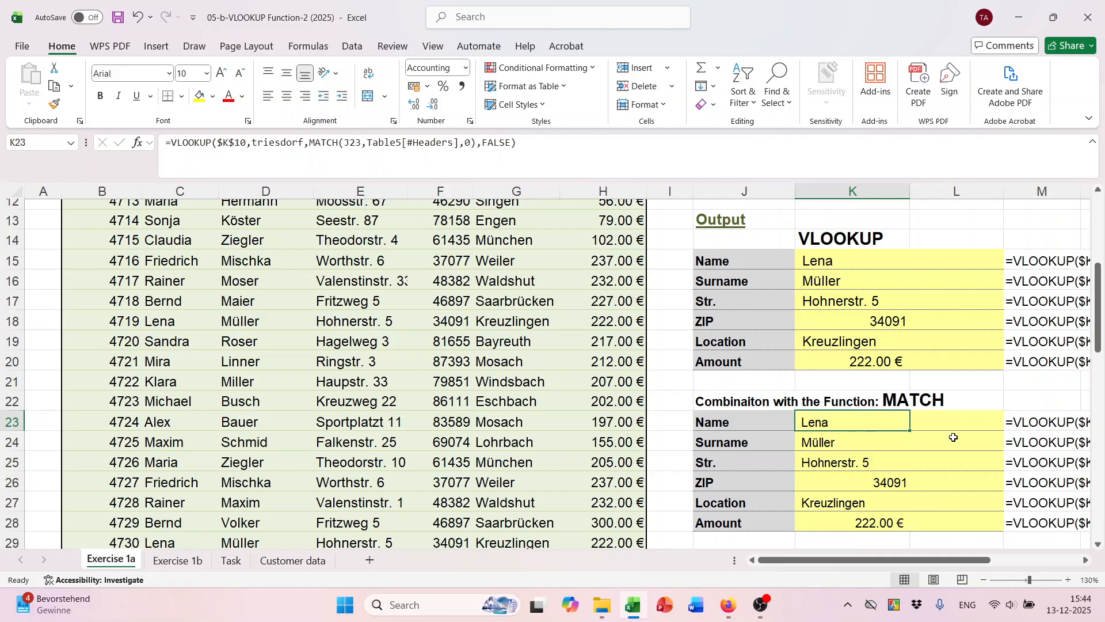
drag(911, 431, 910, 527)
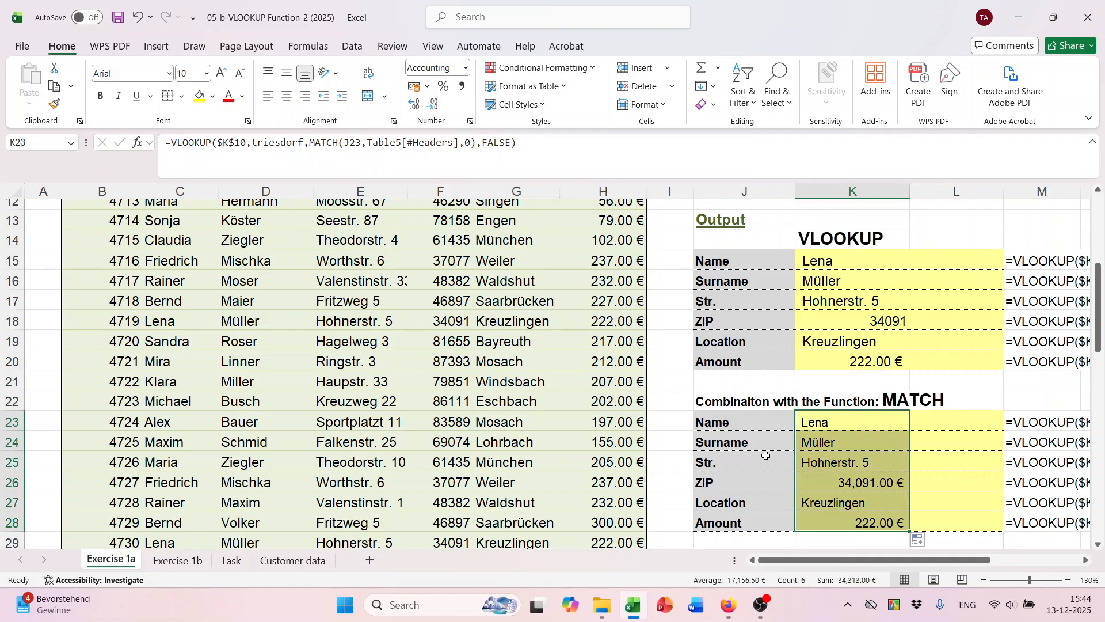
Format the ZIP result in K26 as General so it shows 34091.
click(863, 479)
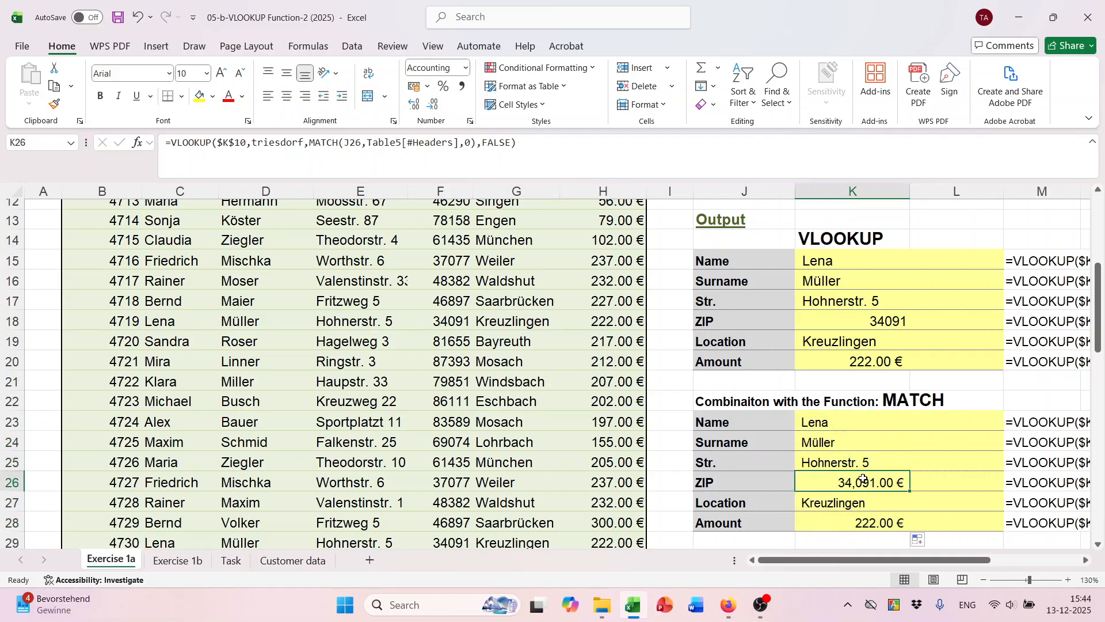
click(465, 67)
click(454, 85)
scroll(501, 353, down, 2)
scroll(395, 415, up, 2)
click(194, 561)
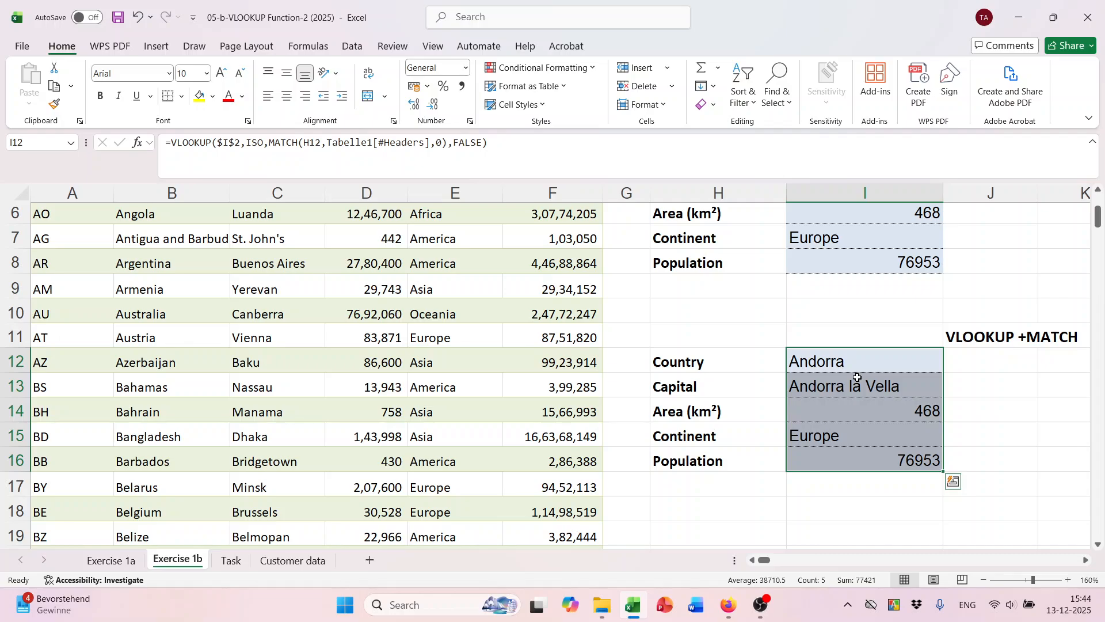
Save the workbook and move to the Task sheet.
key(ctrl+s)
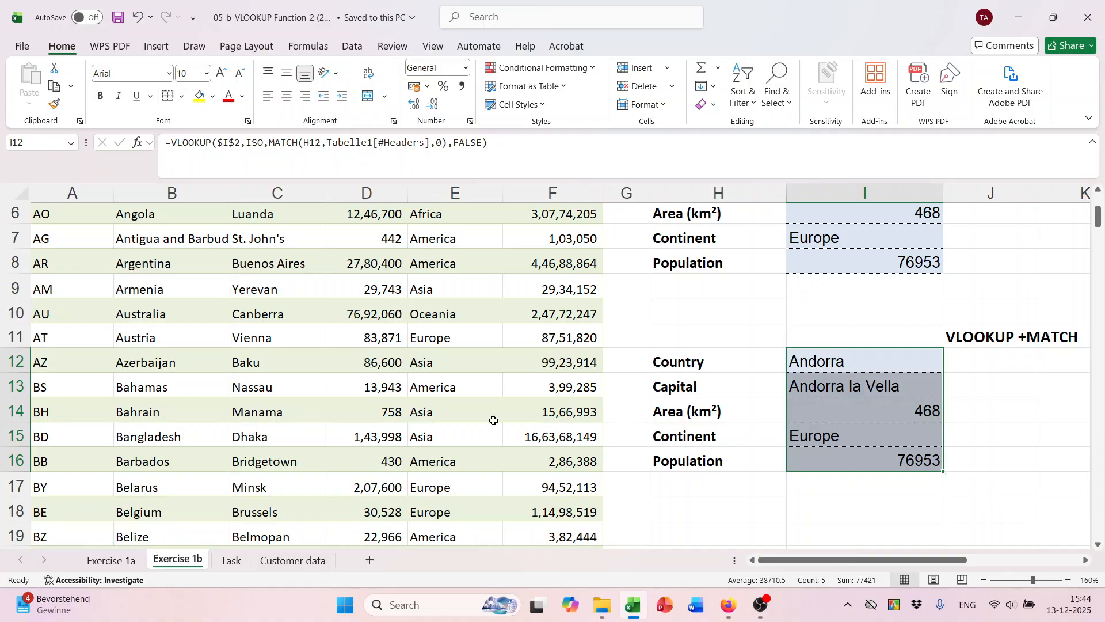
click(233, 560)
scroll(492, 375, up, 2)
click(437, 294)
scroll(357, 271, up, 1)
click(341, 279)
Select customer number cell D2 (1030) and briefly check the Customer data sheet.
scroll(645, 317, down, 2)
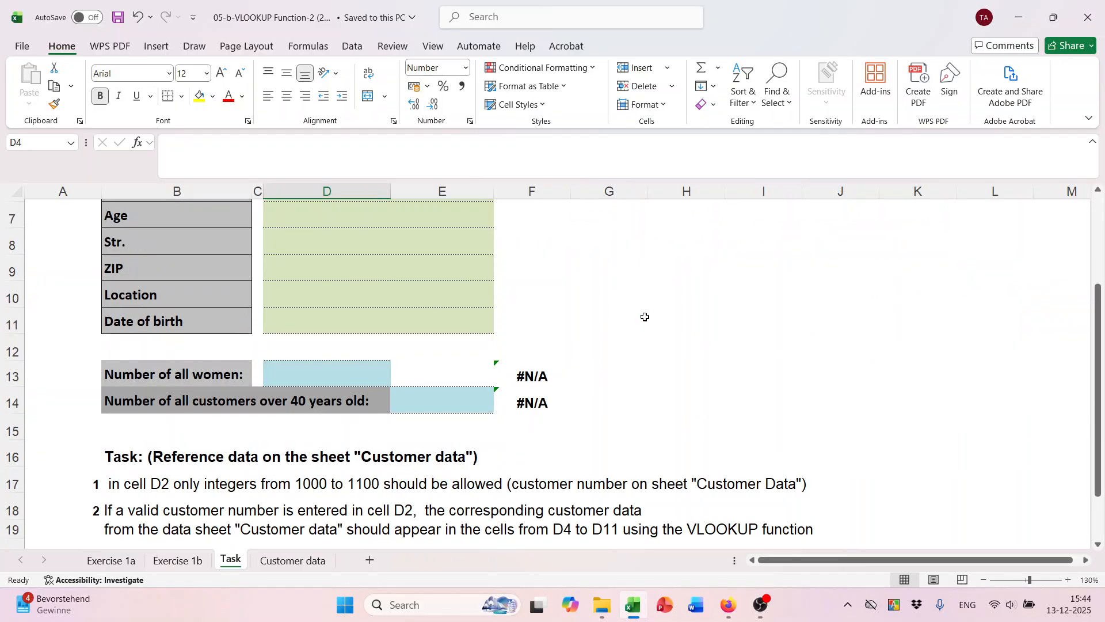
scroll(832, 345, down, 1)
scroll(824, 339, up, 3)
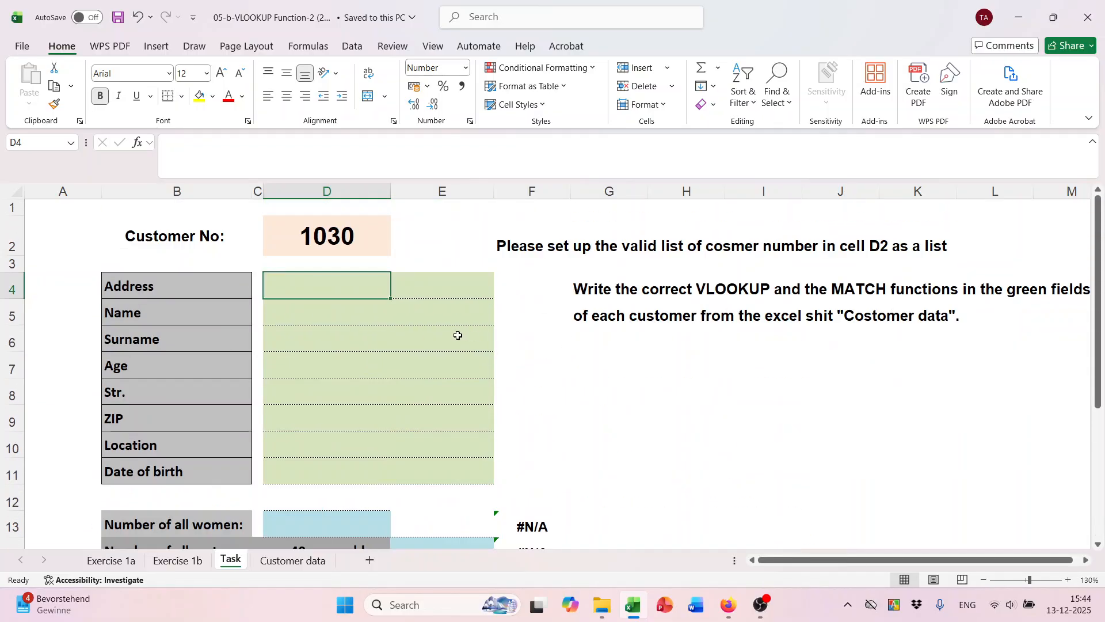
click(327, 241)
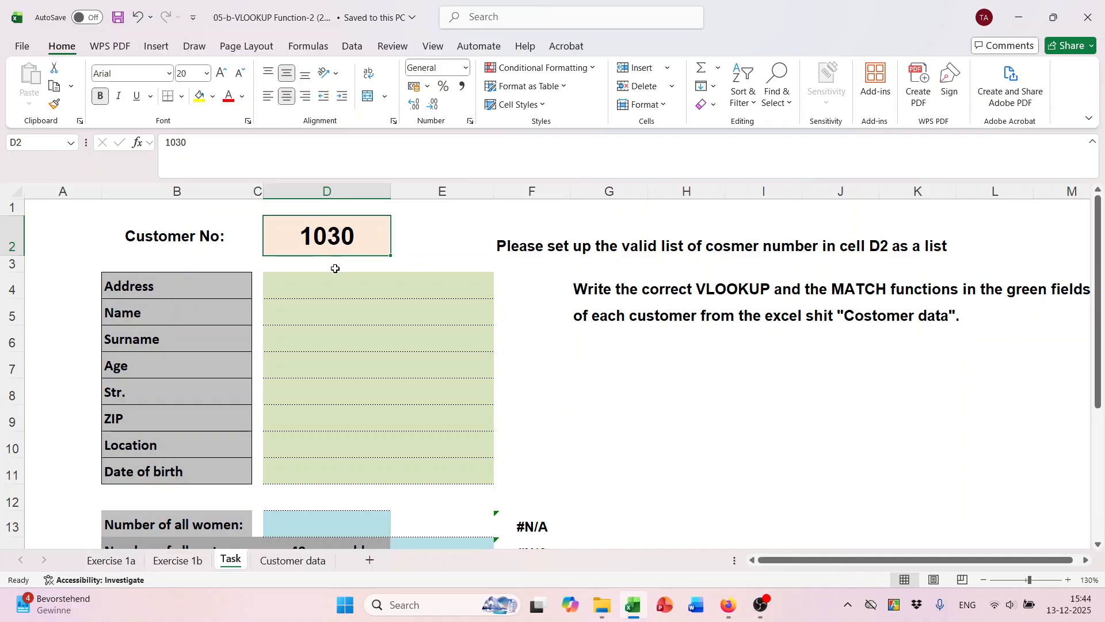
click(293, 561)
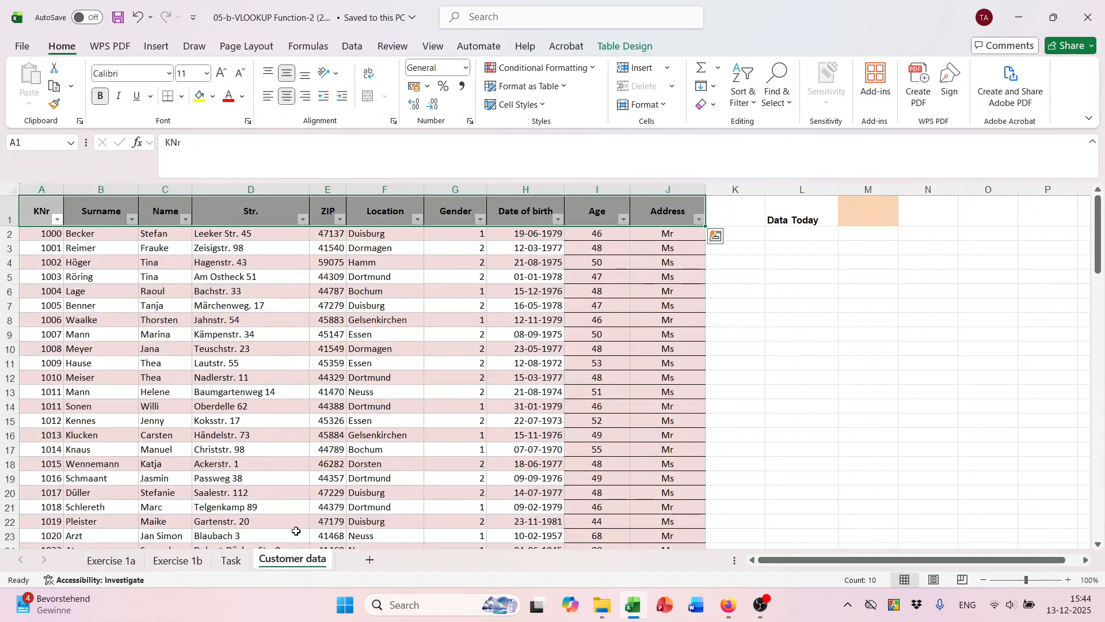
click(233, 560)
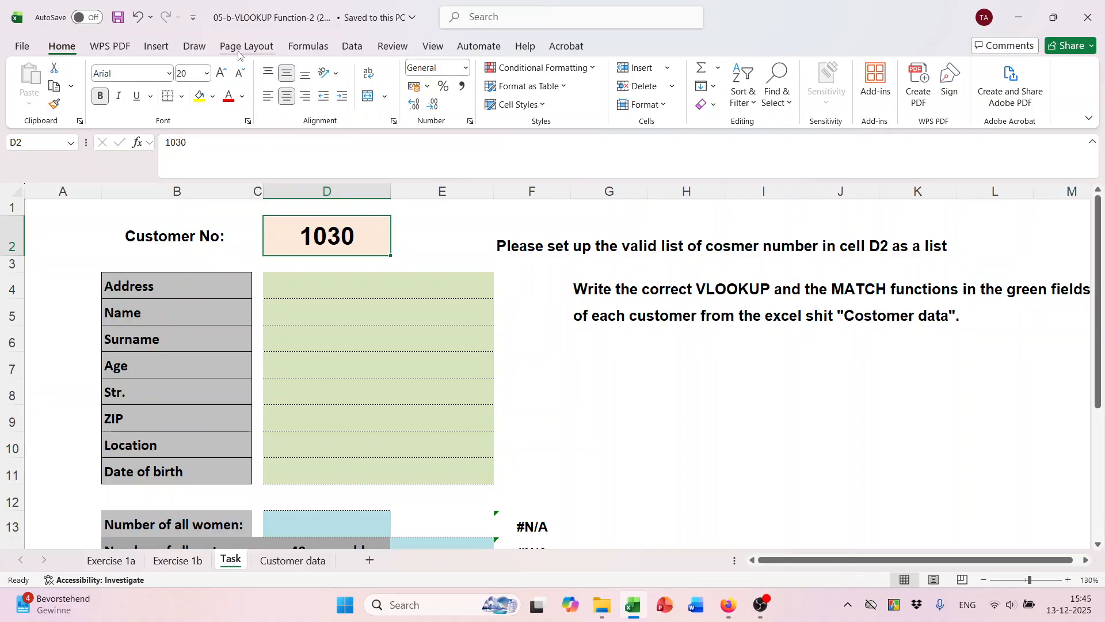
Open Data Validation for D2 and close it without changes.
click(351, 46)
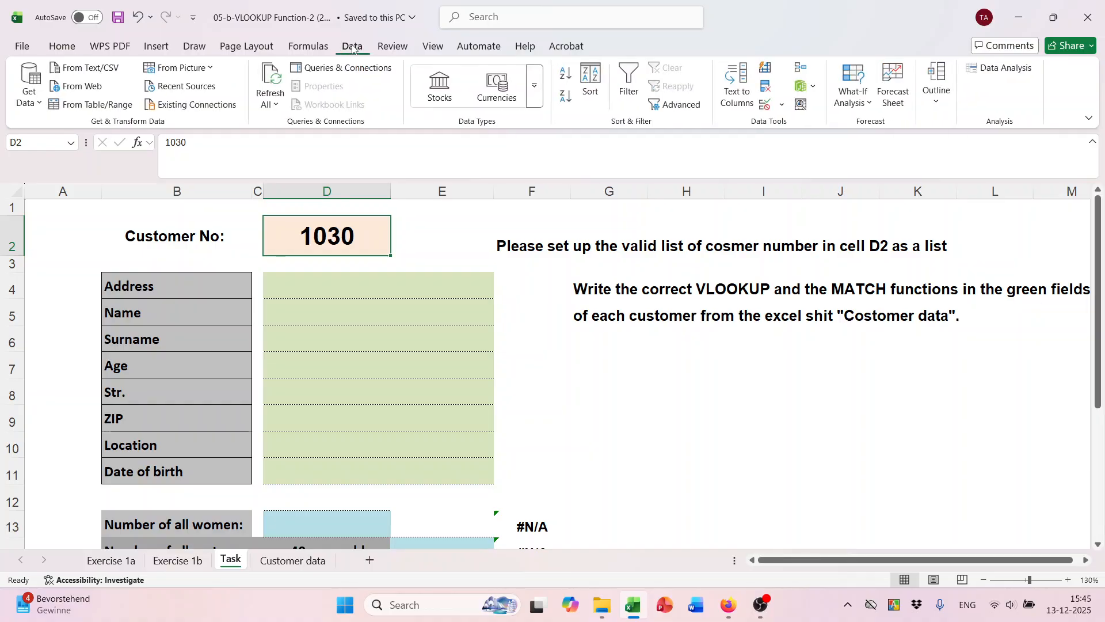
click(782, 105)
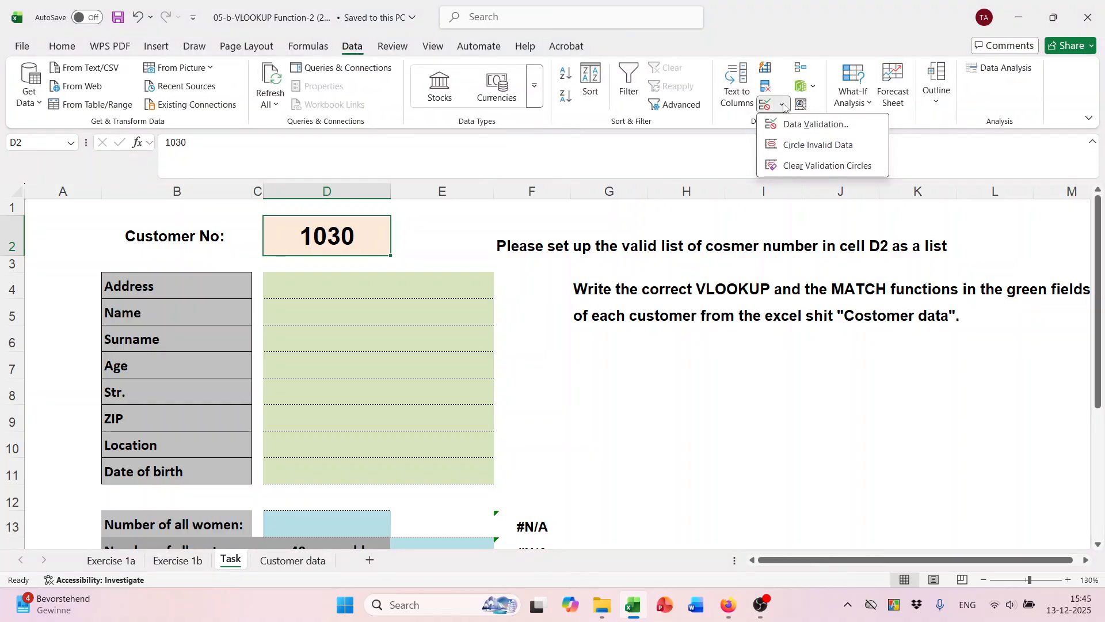
click(793, 125)
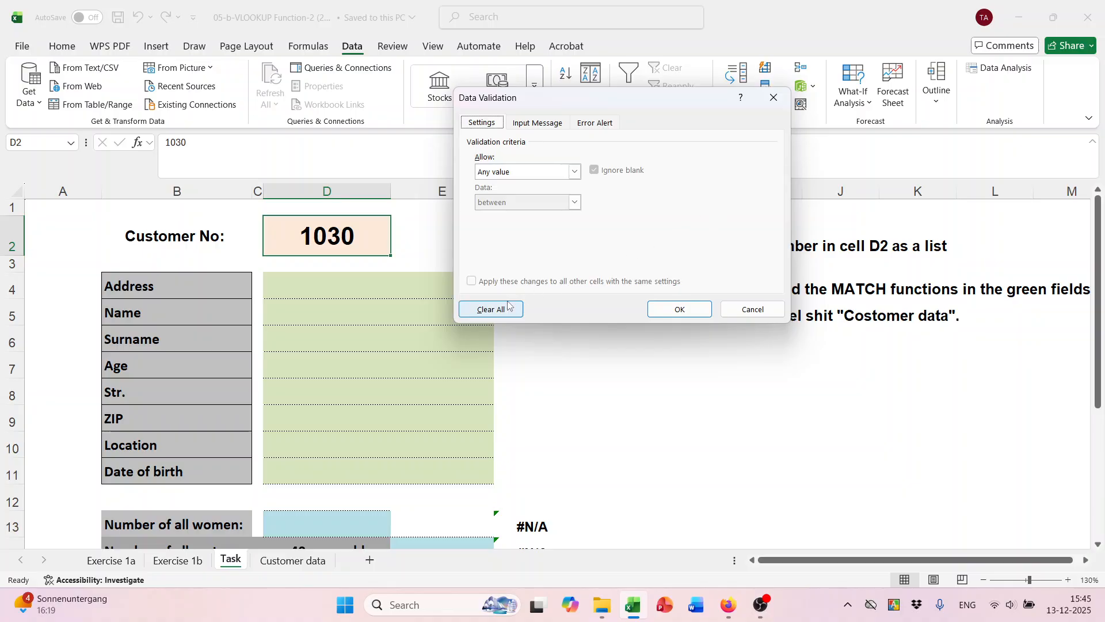
click(701, 308)
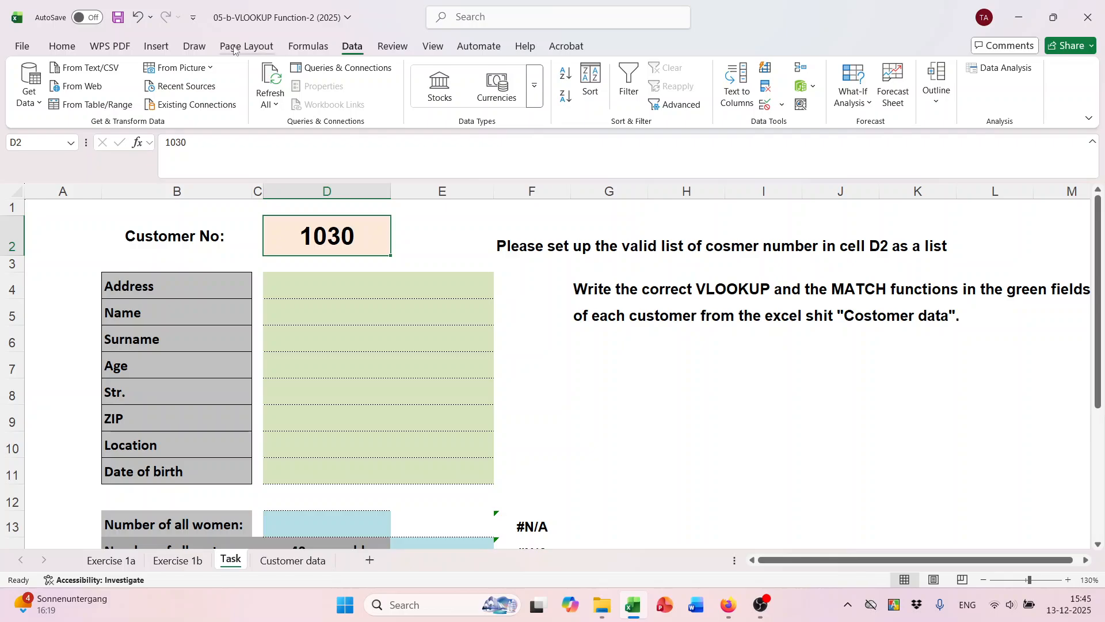
Clear the customer number 1030 from D2 with Clear Contents.
click(65, 47)
click(716, 103)
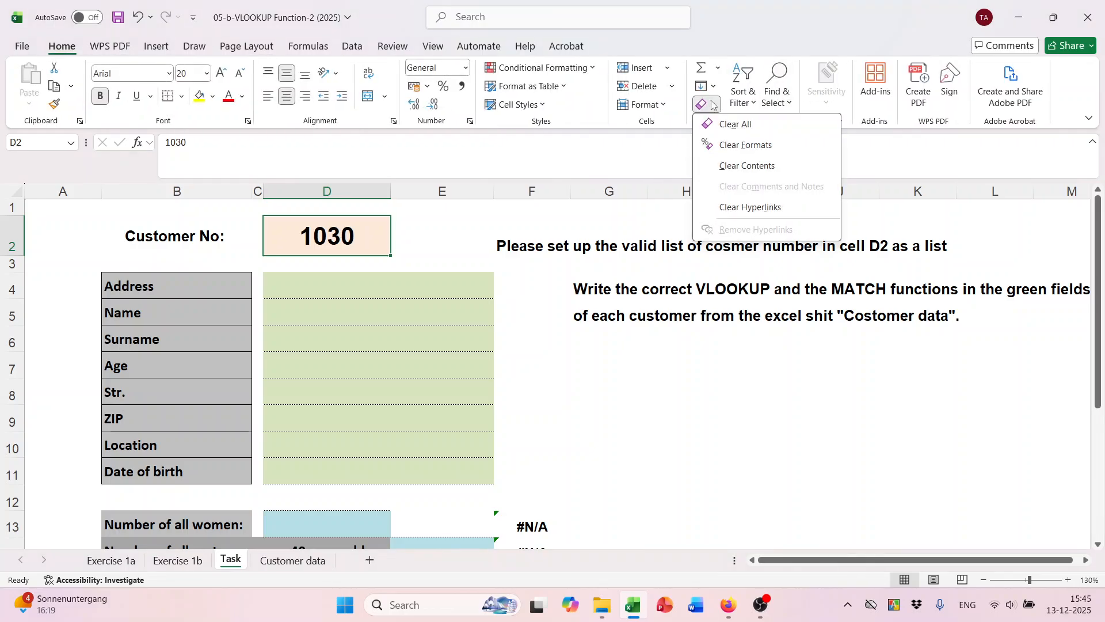
click(725, 159)
click(587, 288)
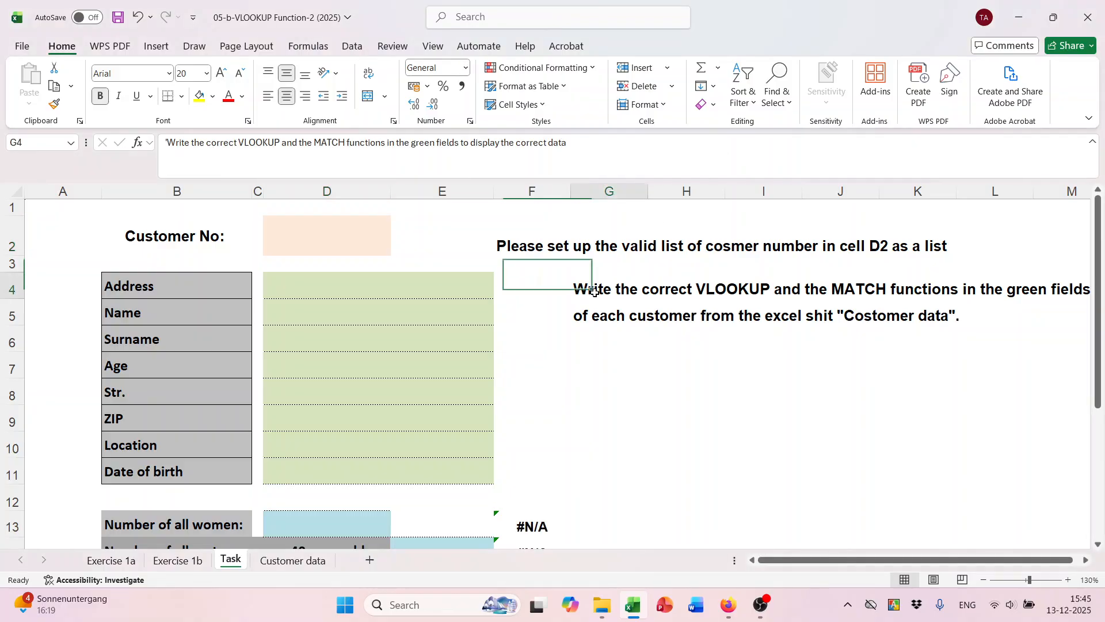
scroll(602, 355, down, 1)
scroll(609, 357, up, 1)
Save the workbook and review the Task sheet's instructions around D2.
key(ctrl+s)
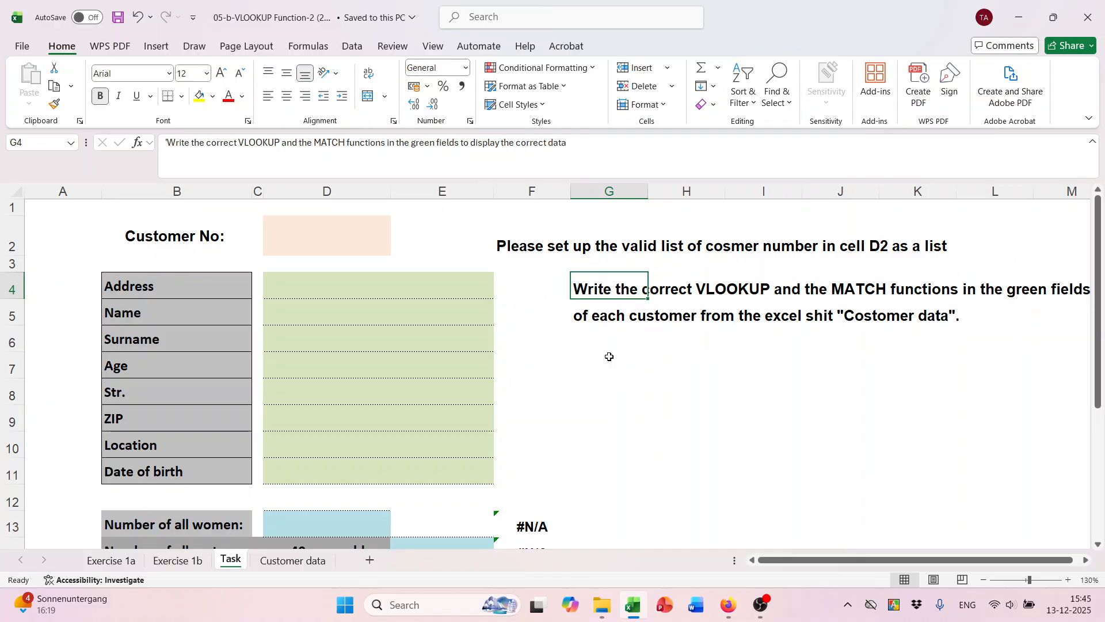
scroll(610, 357, down, 2)
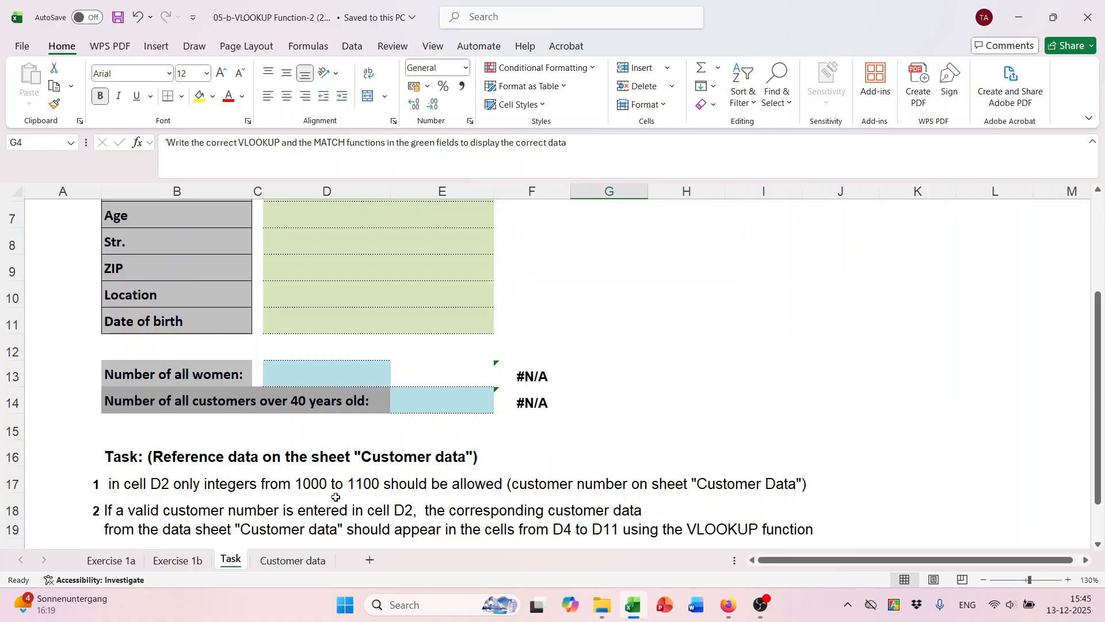
click(298, 488)
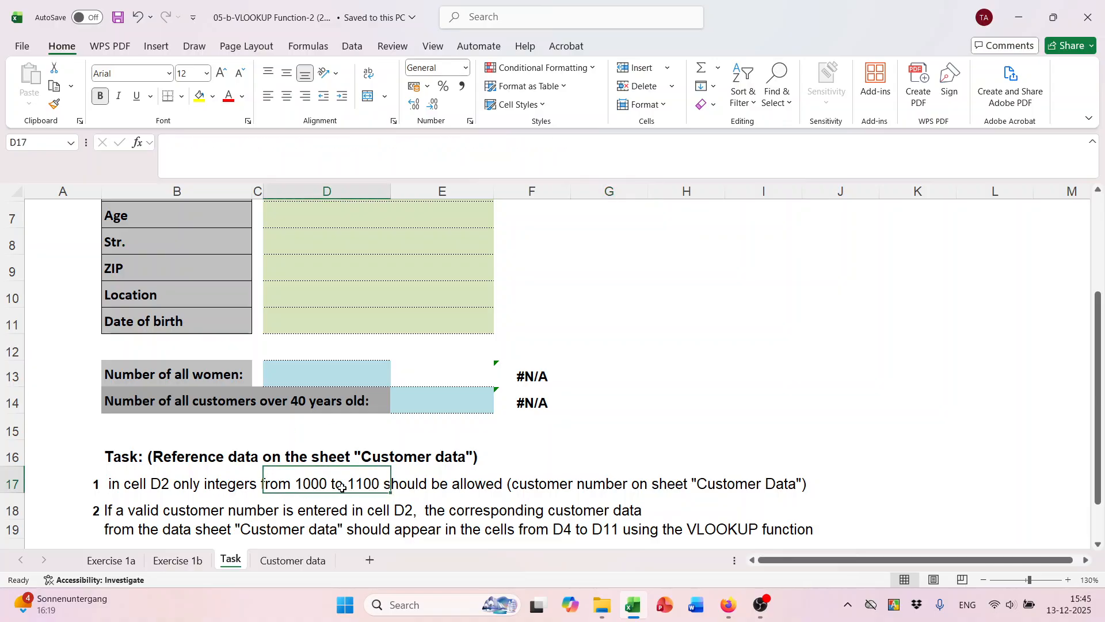
scroll(483, 494, up, 2)
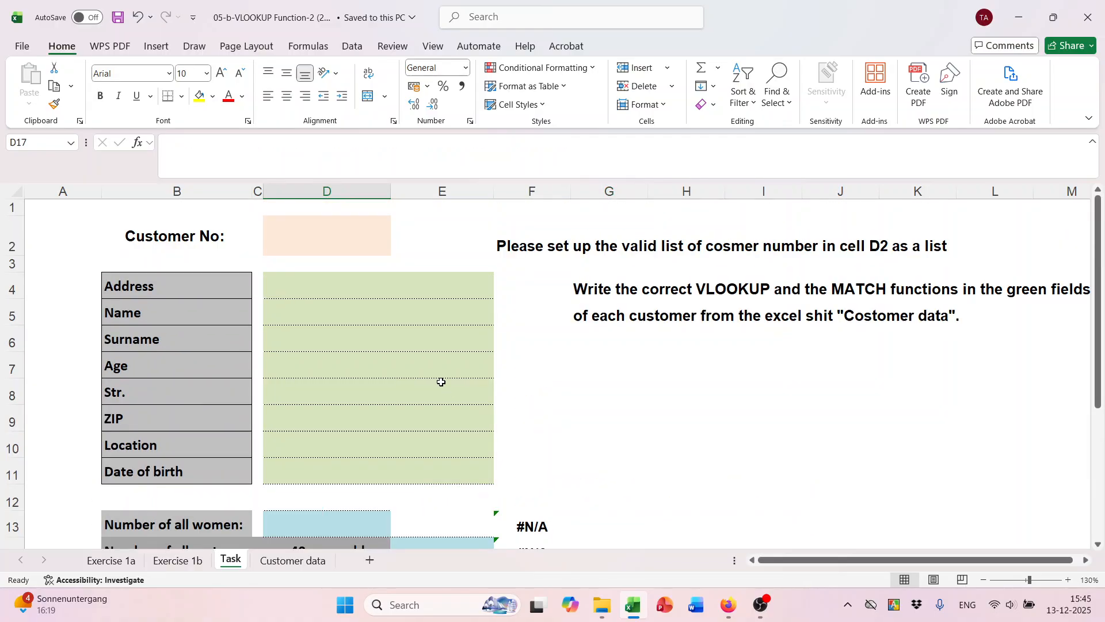
click(320, 239)
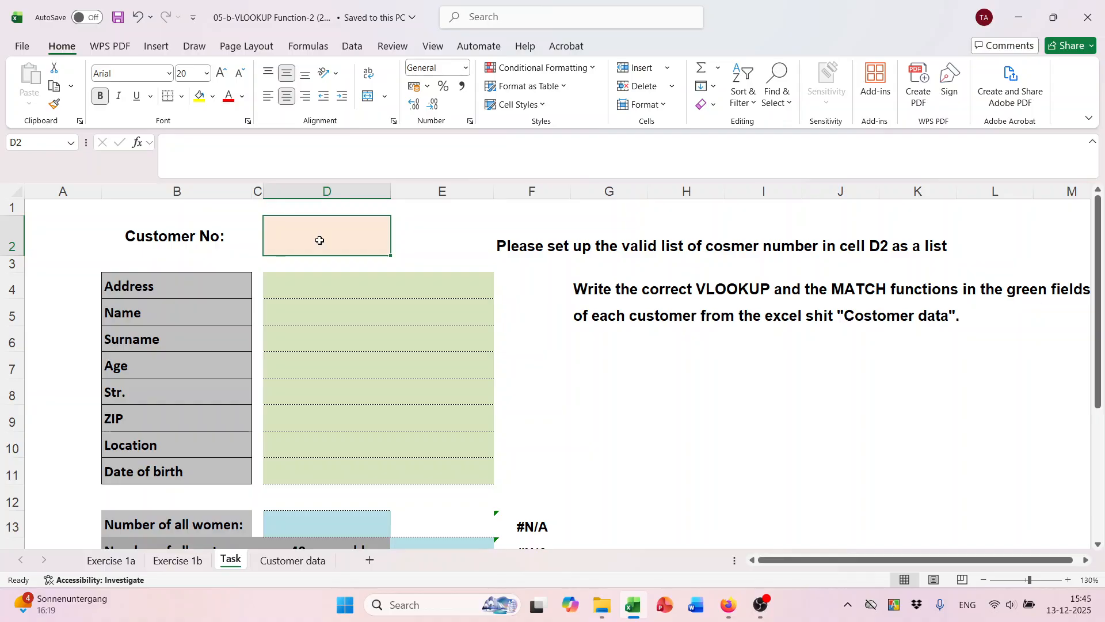
scroll(320, 239, down, 2)
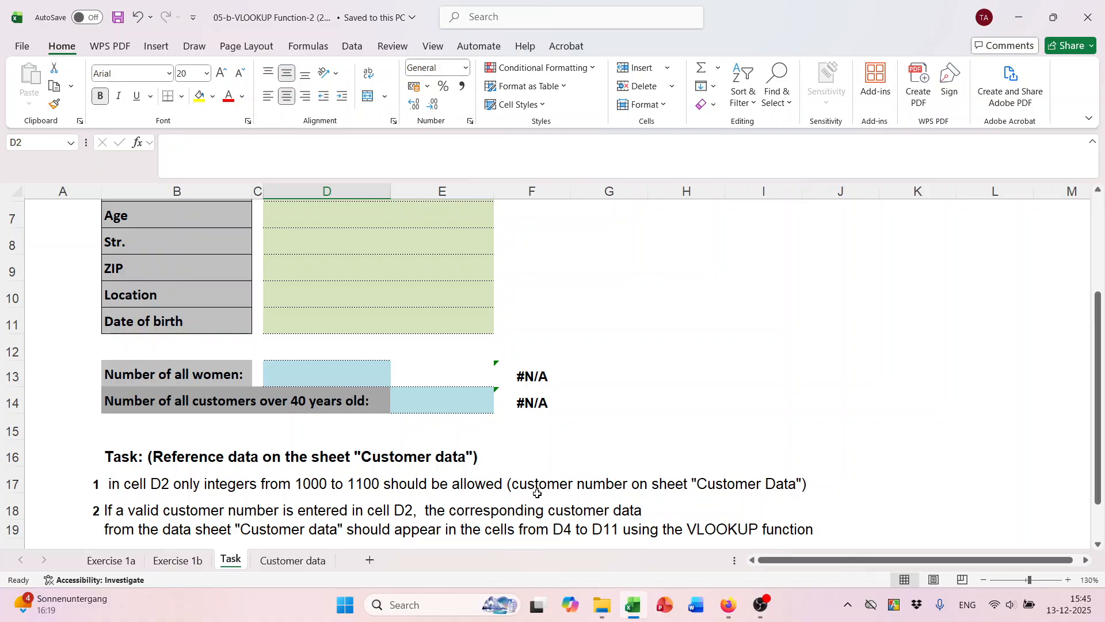
scroll(532, 494, down, 1)
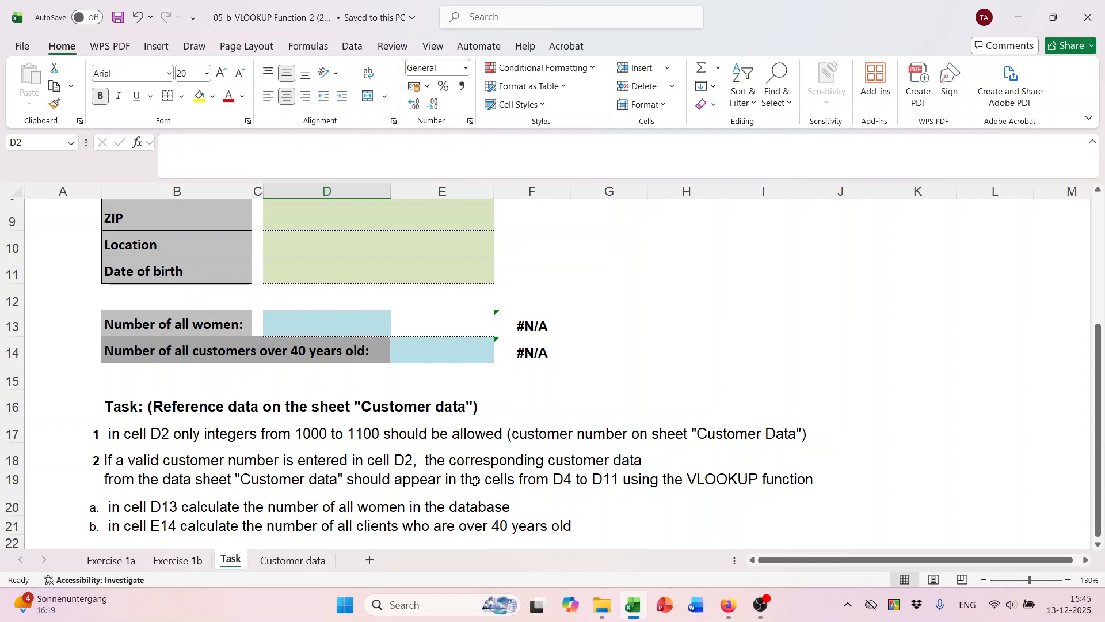
scroll(704, 486, up, 3)
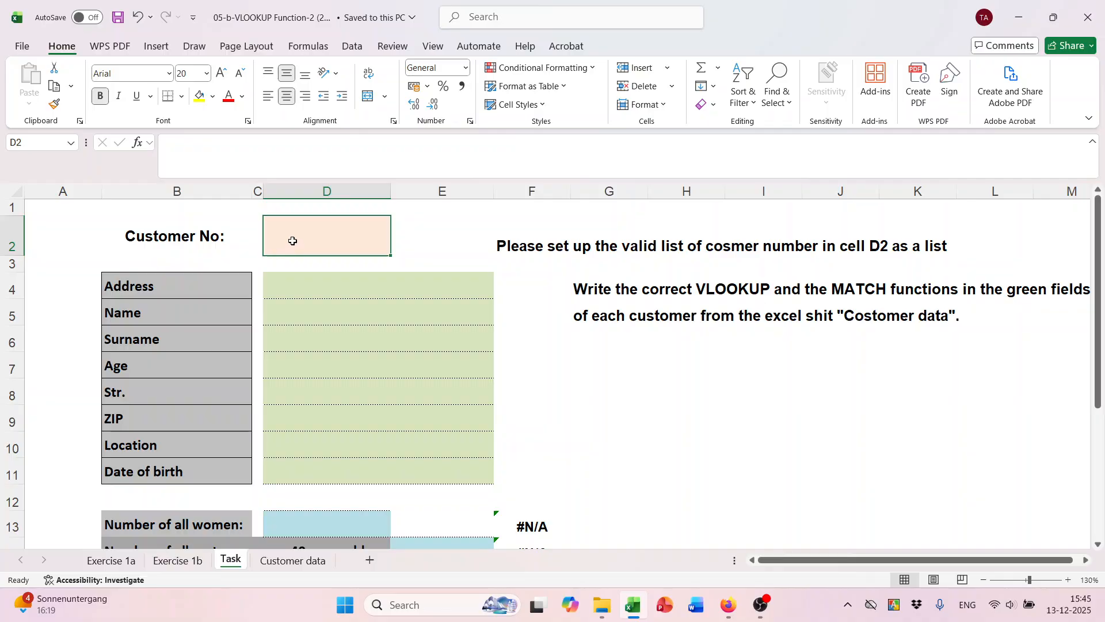
click(299, 311)
click(298, 233)
Compare the Customer data table with the Task sheet's green result cells D4:D11.
click(314, 560)
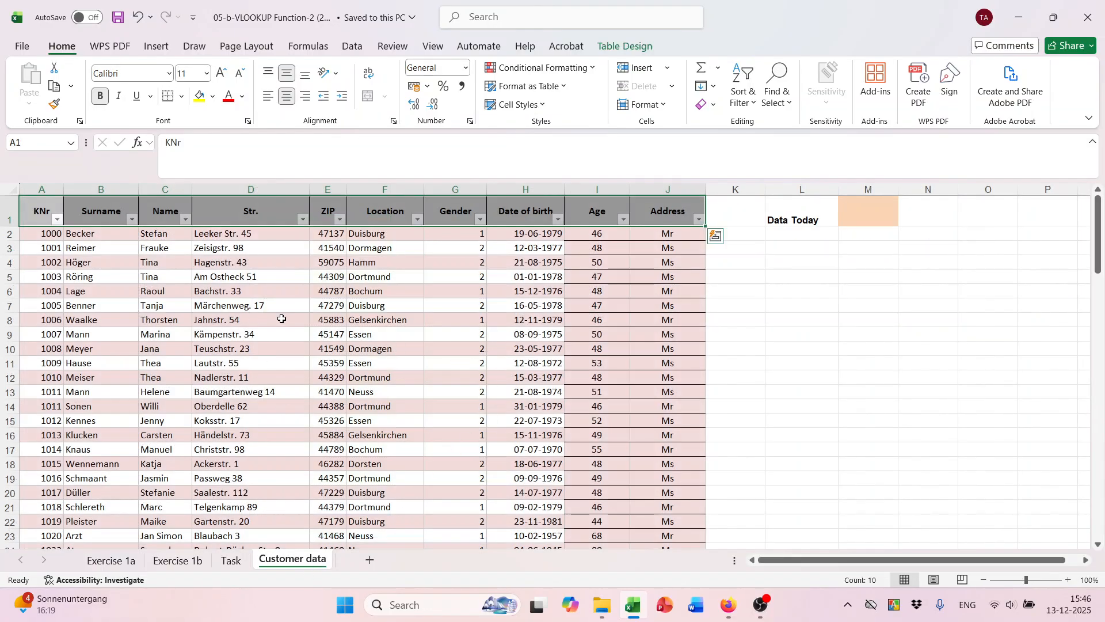
drag(46, 234, 46, 493)
drag(106, 237, 561, 328)
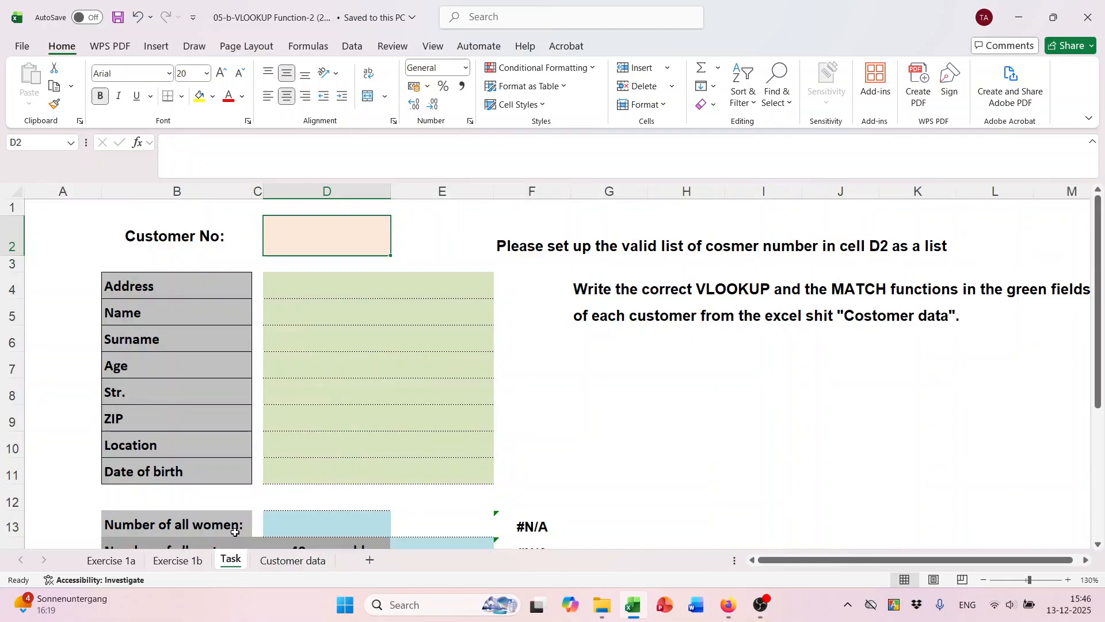
click(231, 560)
drag(326, 286, 330, 466)
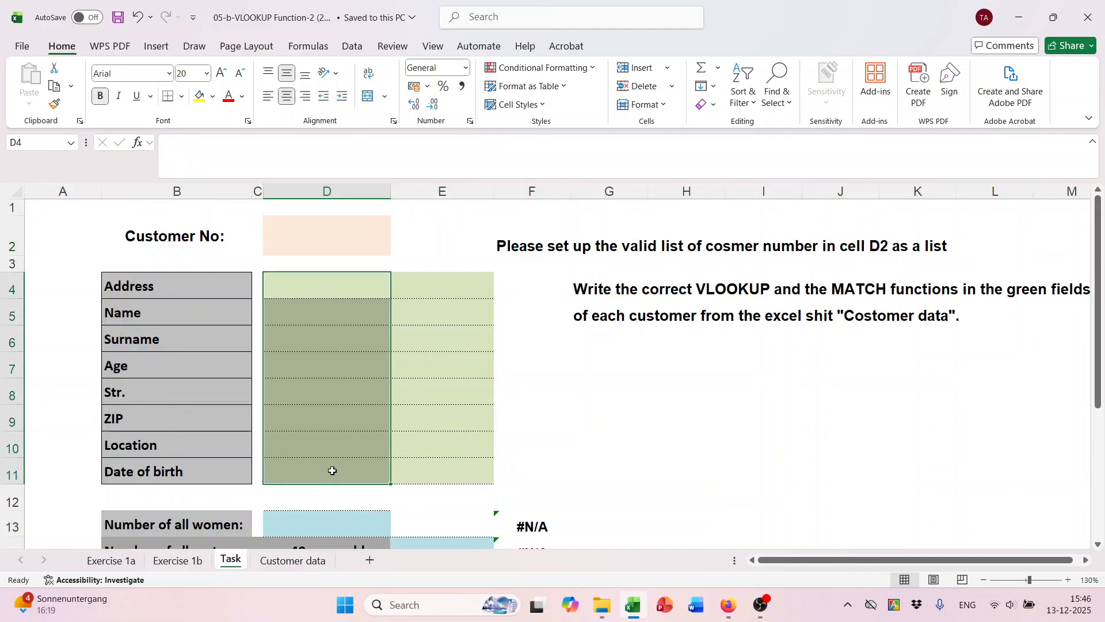
click(317, 233)
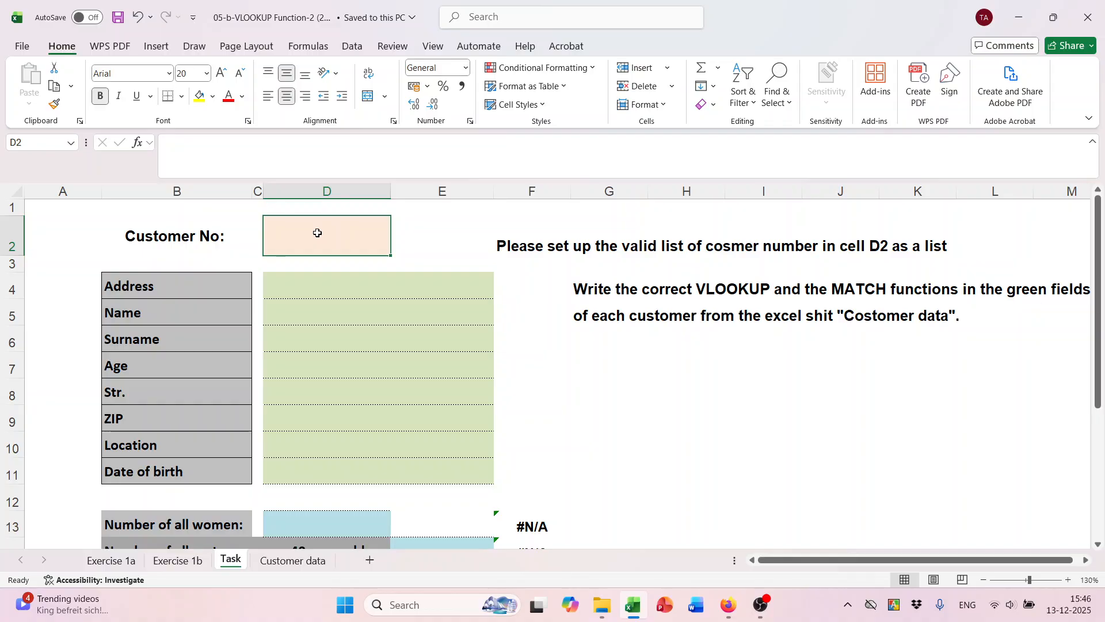
scroll(317, 233, down, 3)
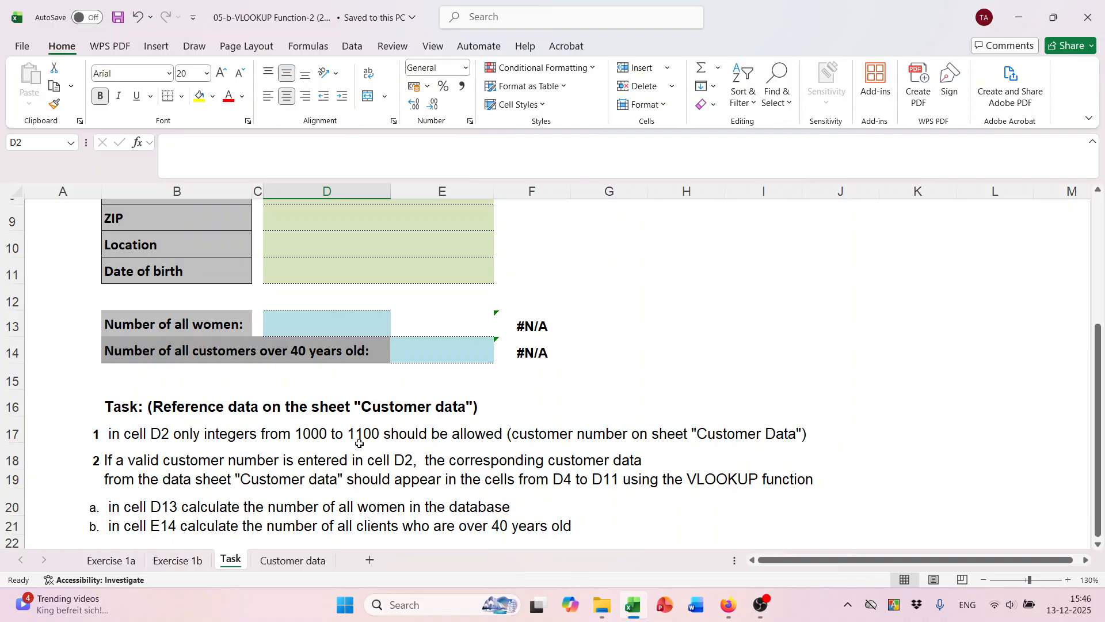
Set the Exercise 1b ISO code in I2 to BO to show Bolivia.
click(176, 560)
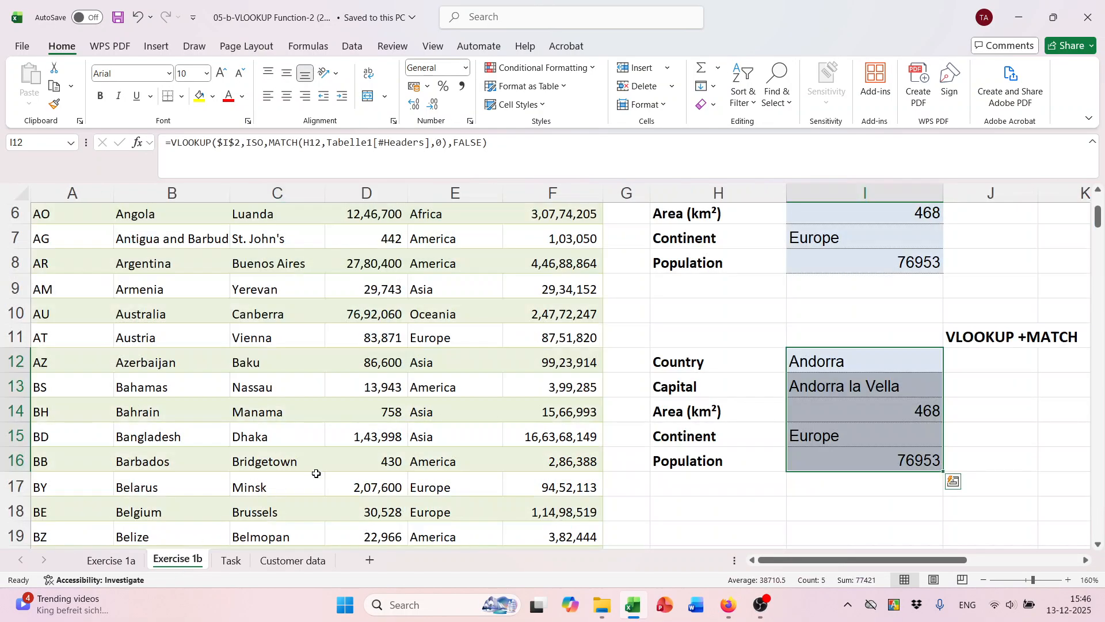
scroll(672, 329, up, 2)
click(913, 268)
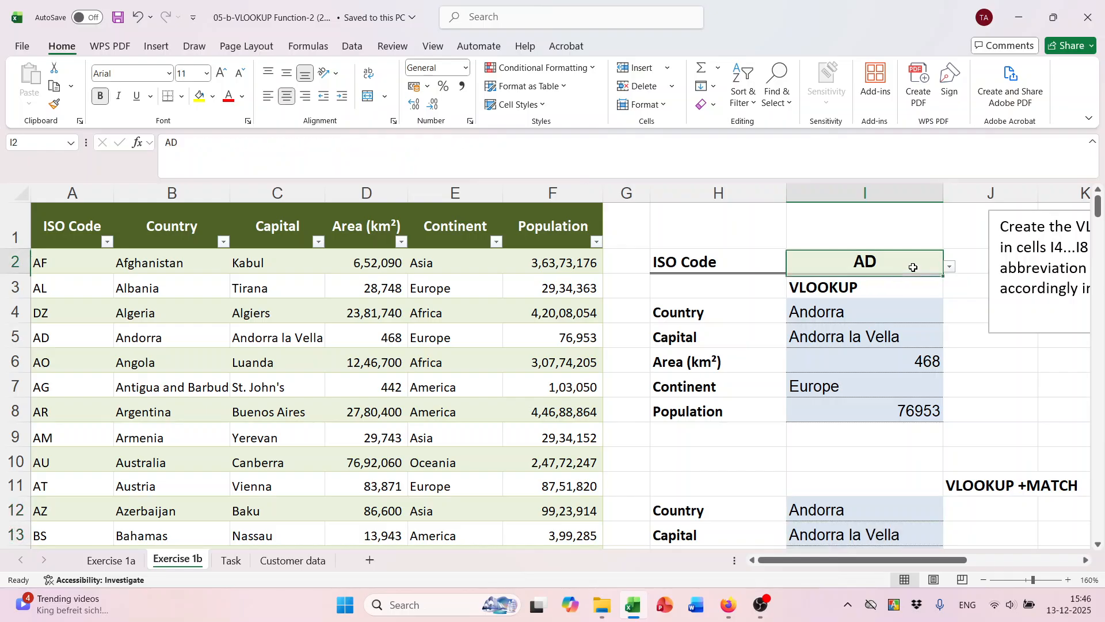
click(950, 266)
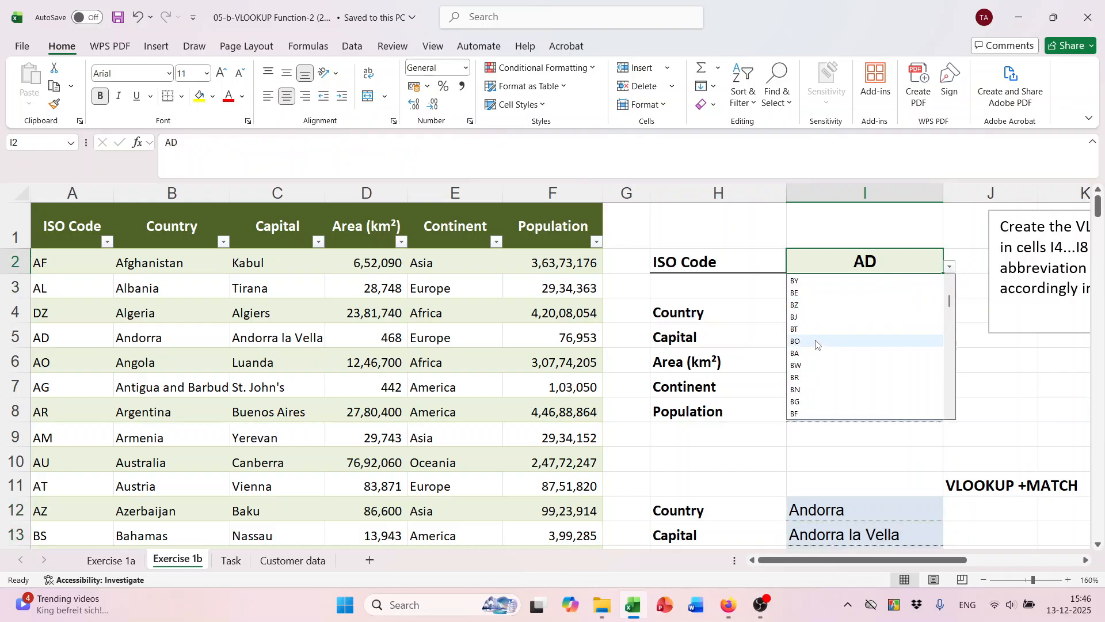
click(817, 344)
click(846, 288)
click(898, 261)
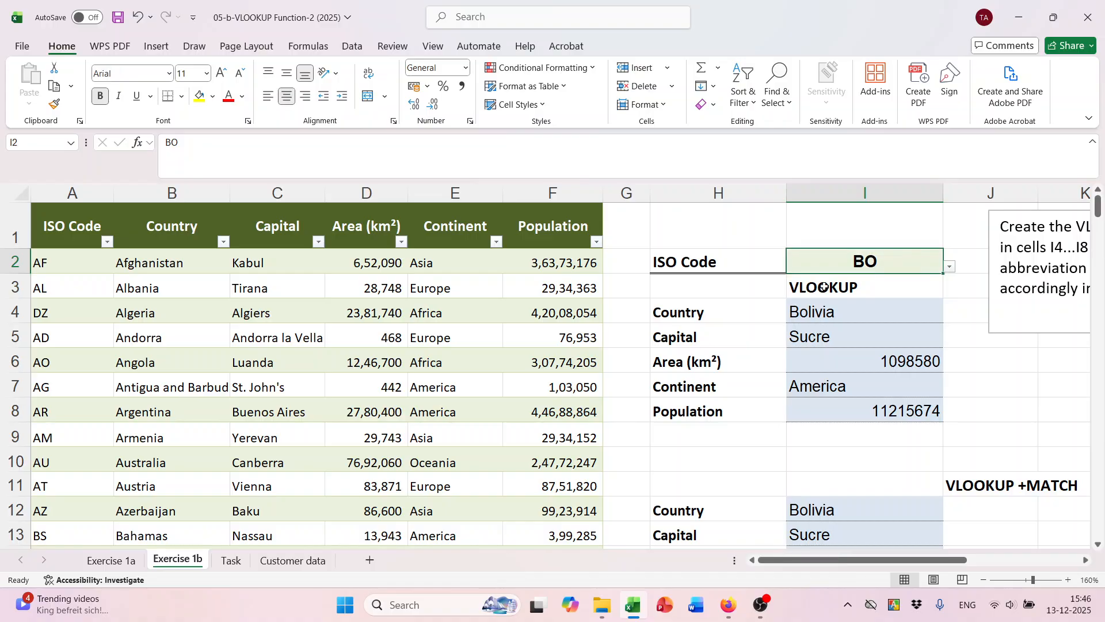
Return to the Task sheet and select customer number cell D2.
click(231, 560)
scroll(357, 288, up, 3)
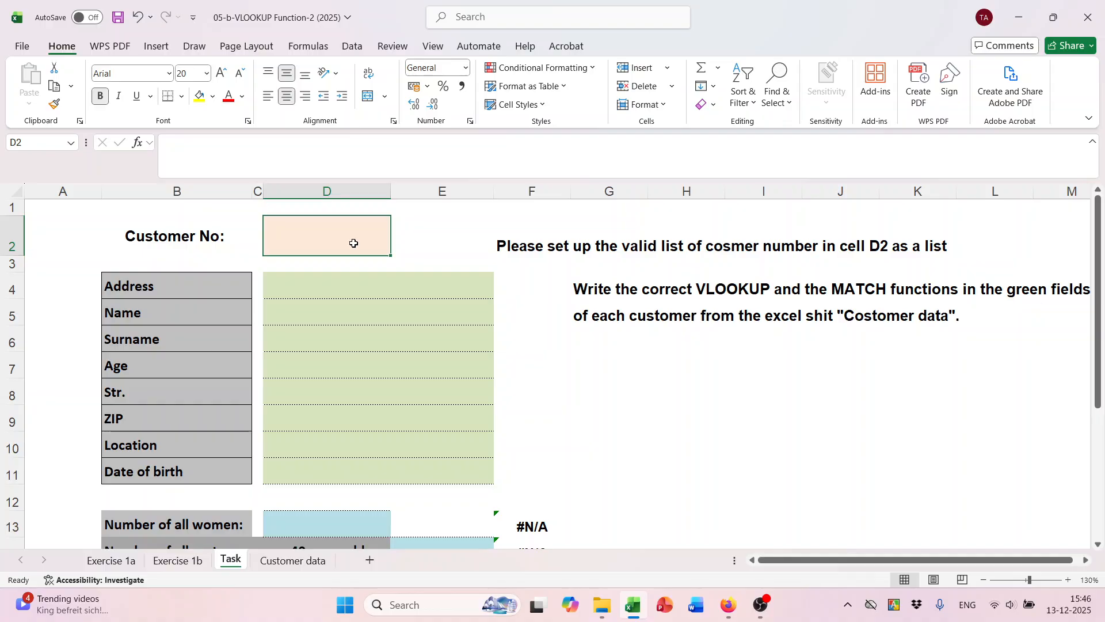
scroll(353, 243, down, 3)
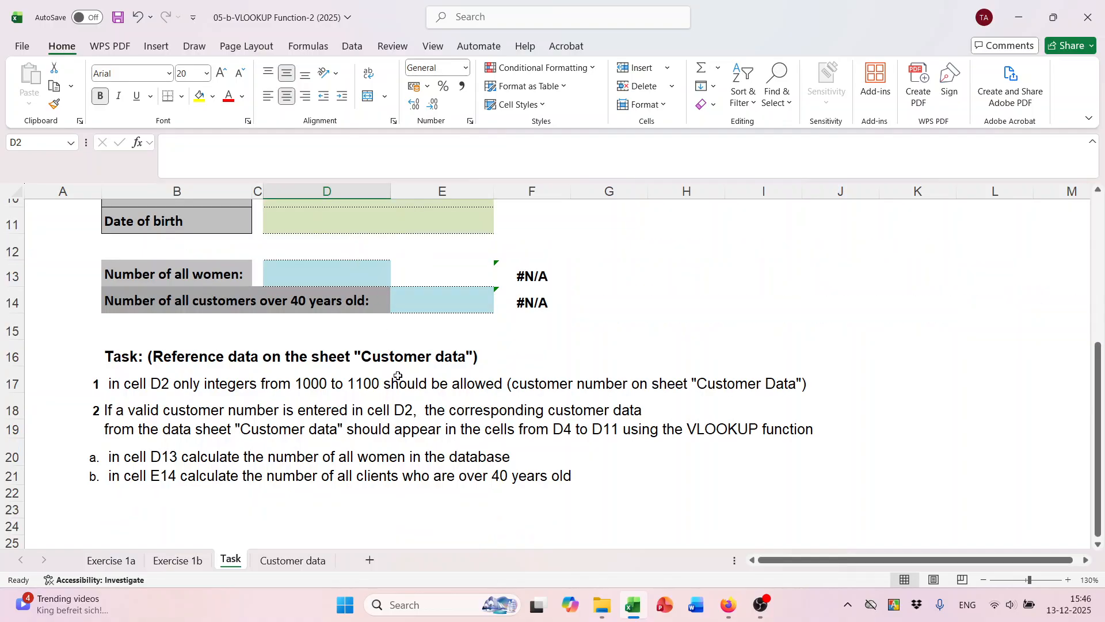
click(317, 389)
scroll(319, 389, up, 3)
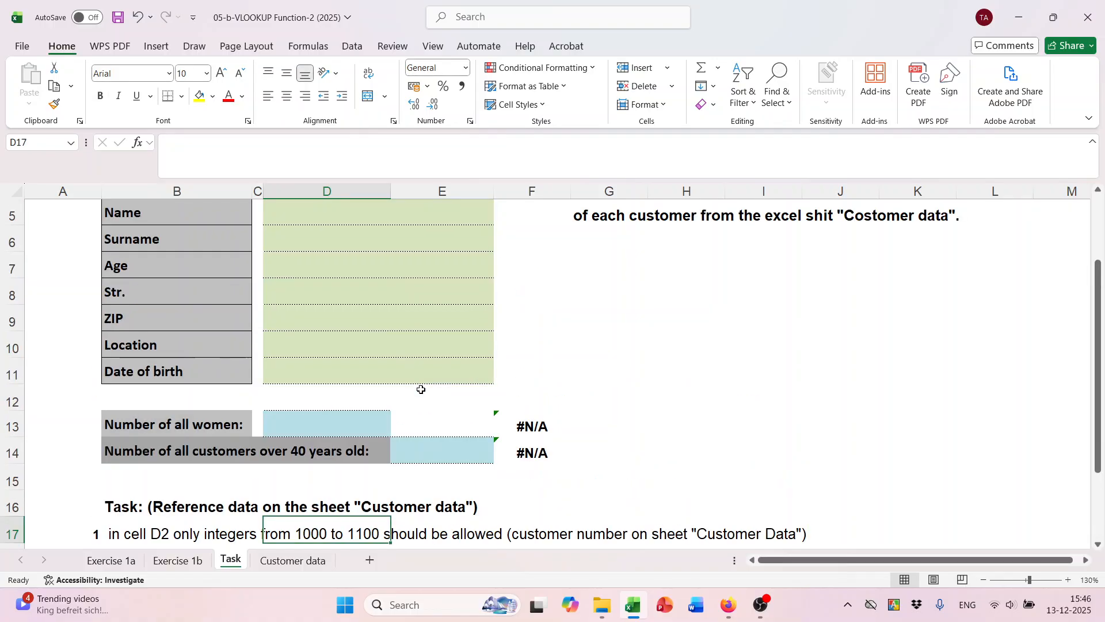
click(358, 236)
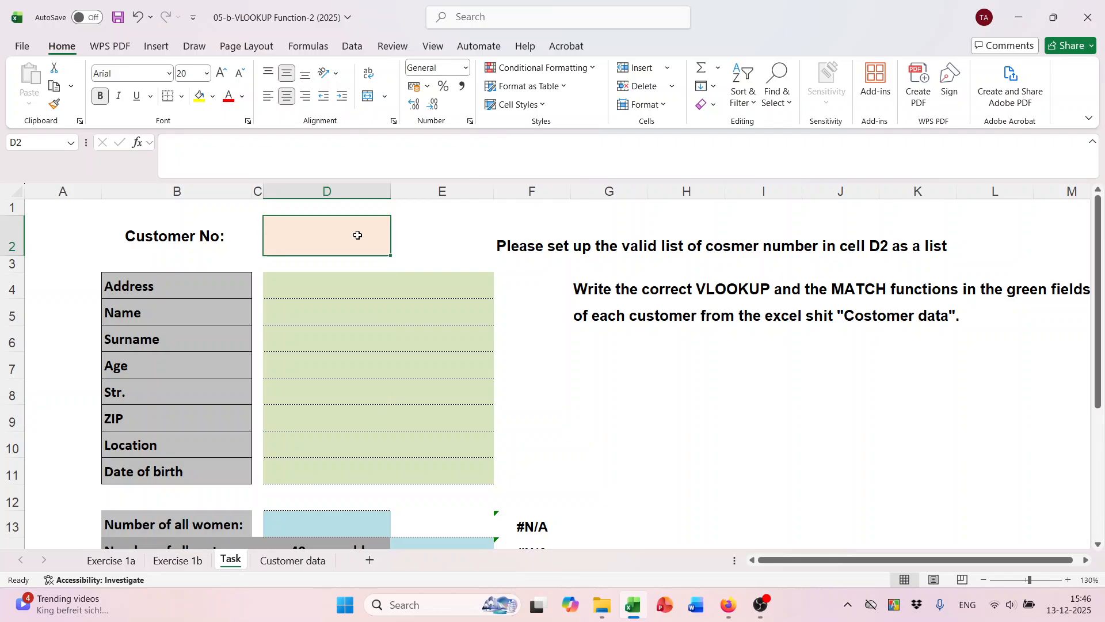
Give D2 a data validation rule allowing whole numbers between 1000 and 1100.
click(352, 46)
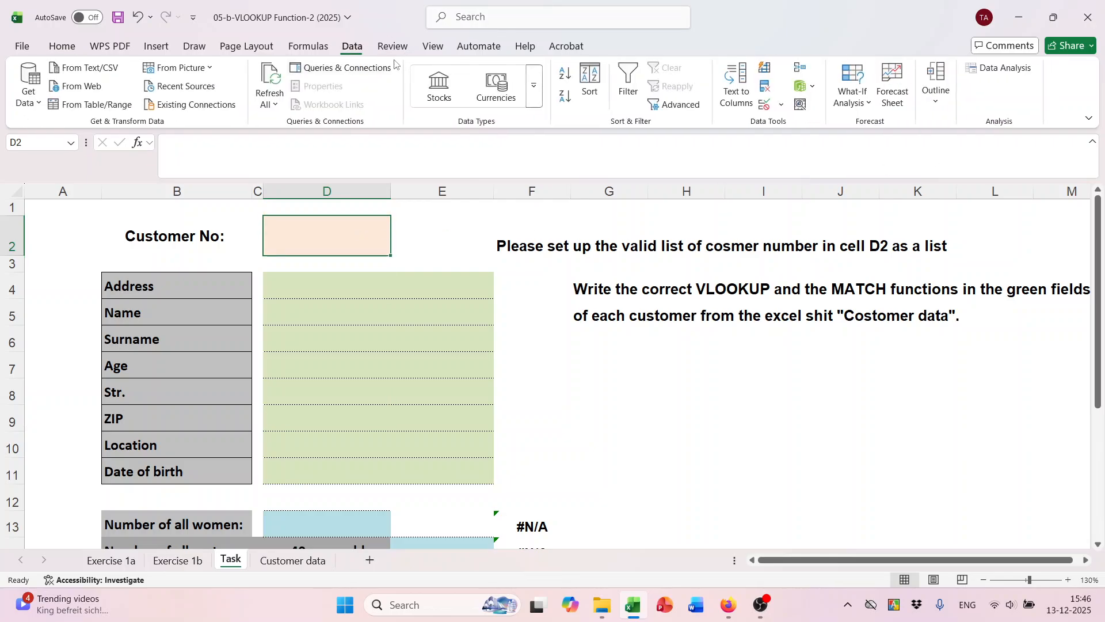
click(812, 88)
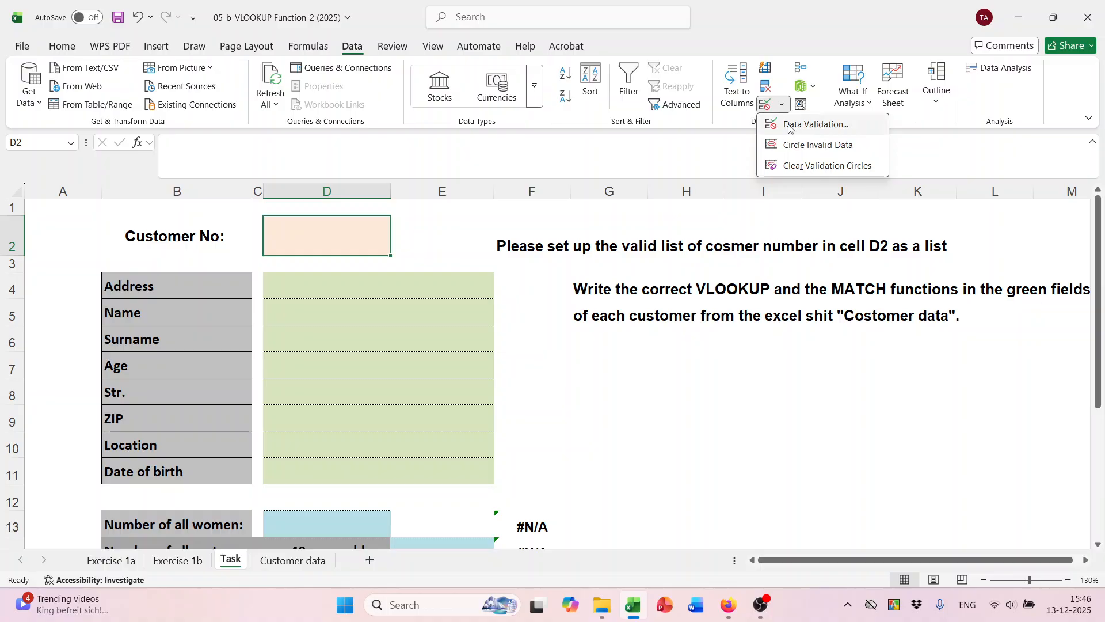
click(789, 122)
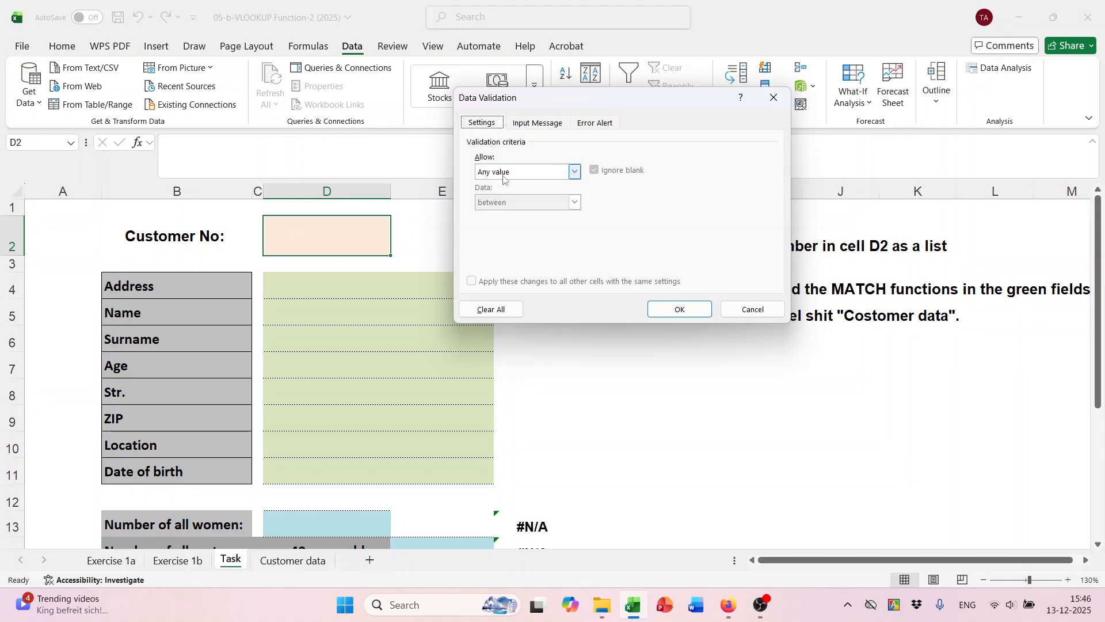
click(576, 172)
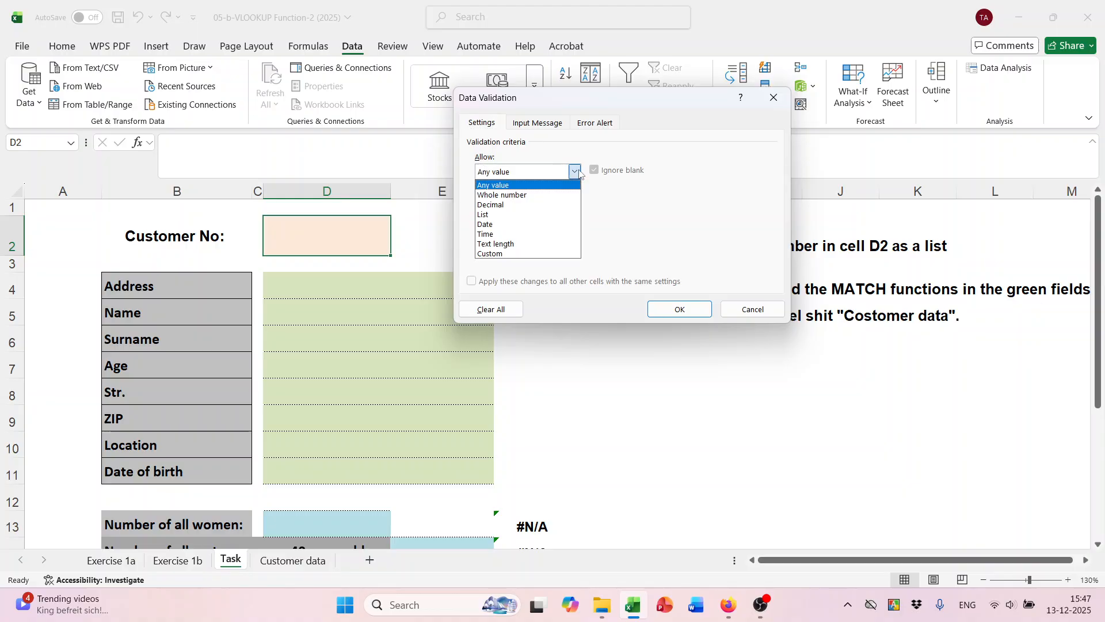
click(511, 195)
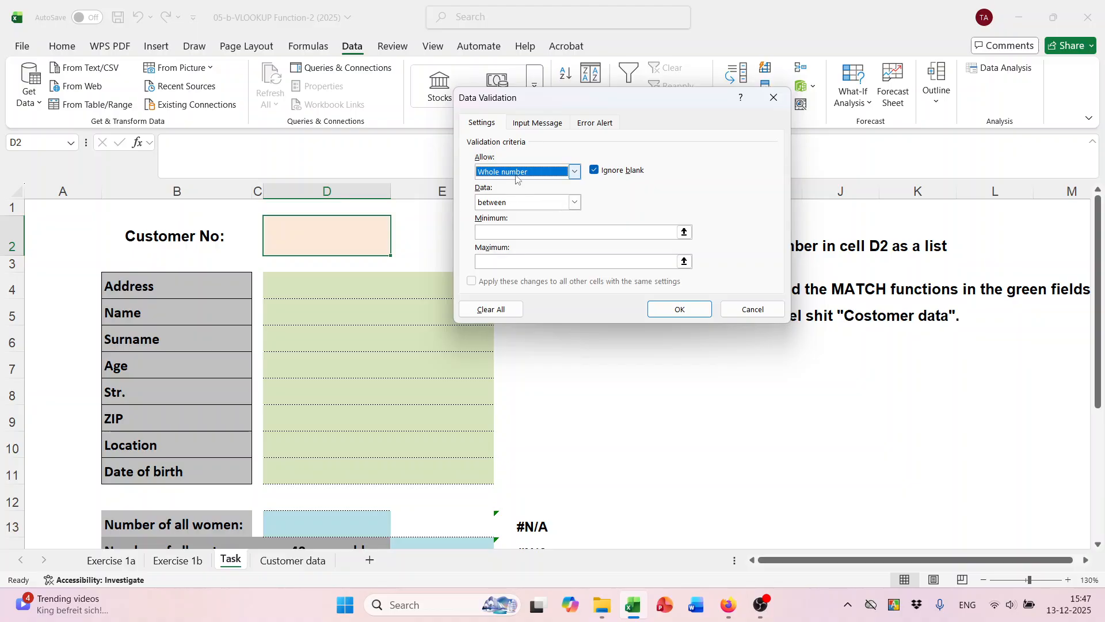
click(486, 234)
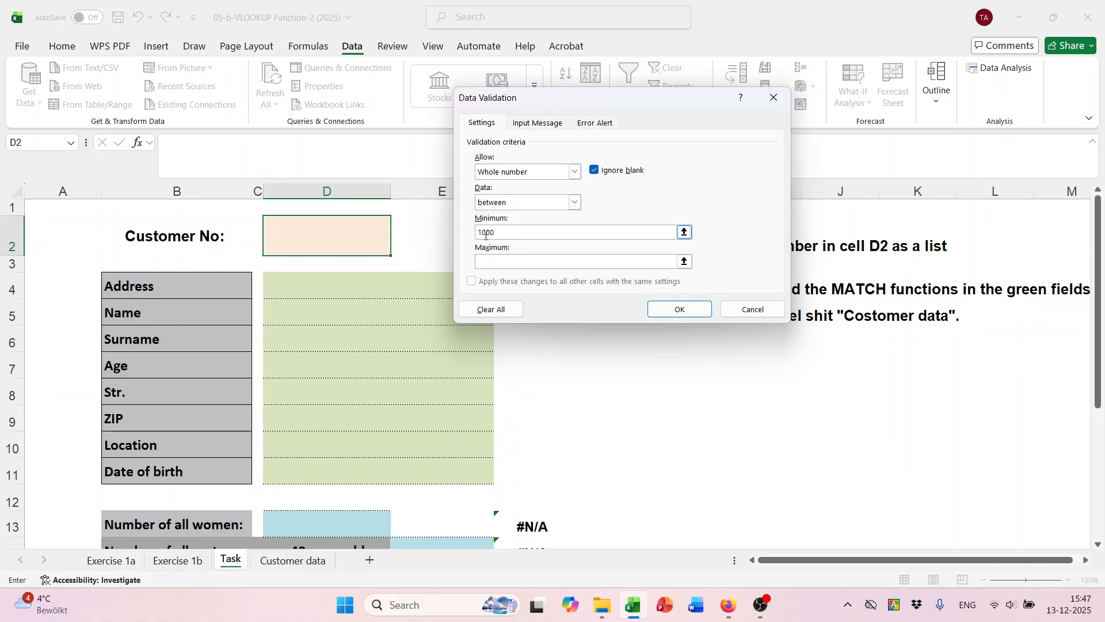
click(495, 262)
click(595, 123)
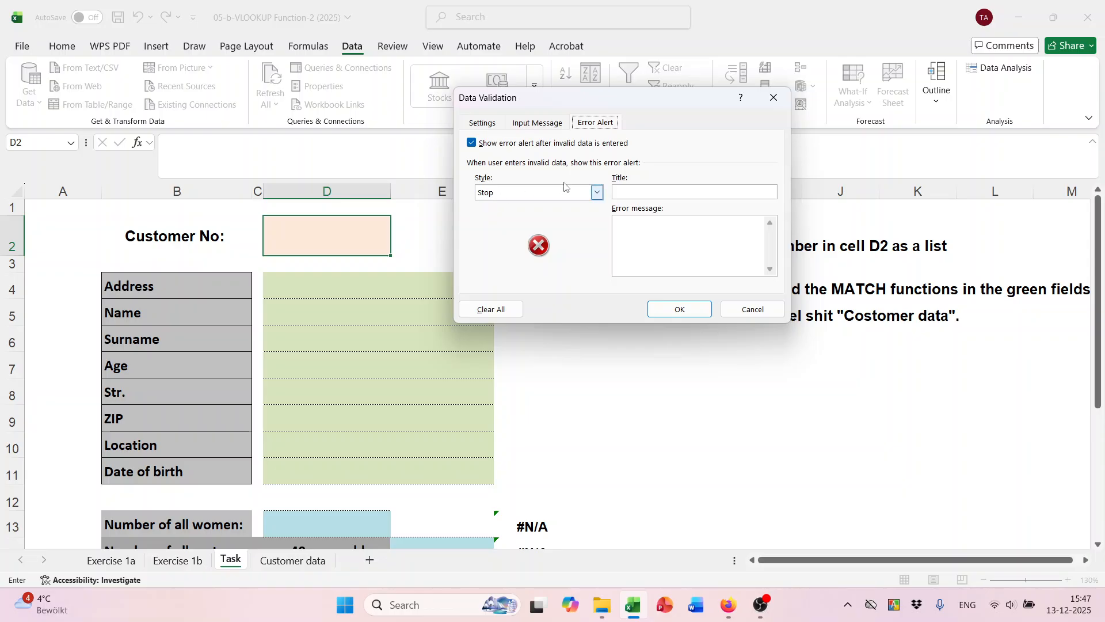
Set D2's error alert to Warning style, titled Error, with message 'This is not a valid Customer Data!!'.
click(595, 194)
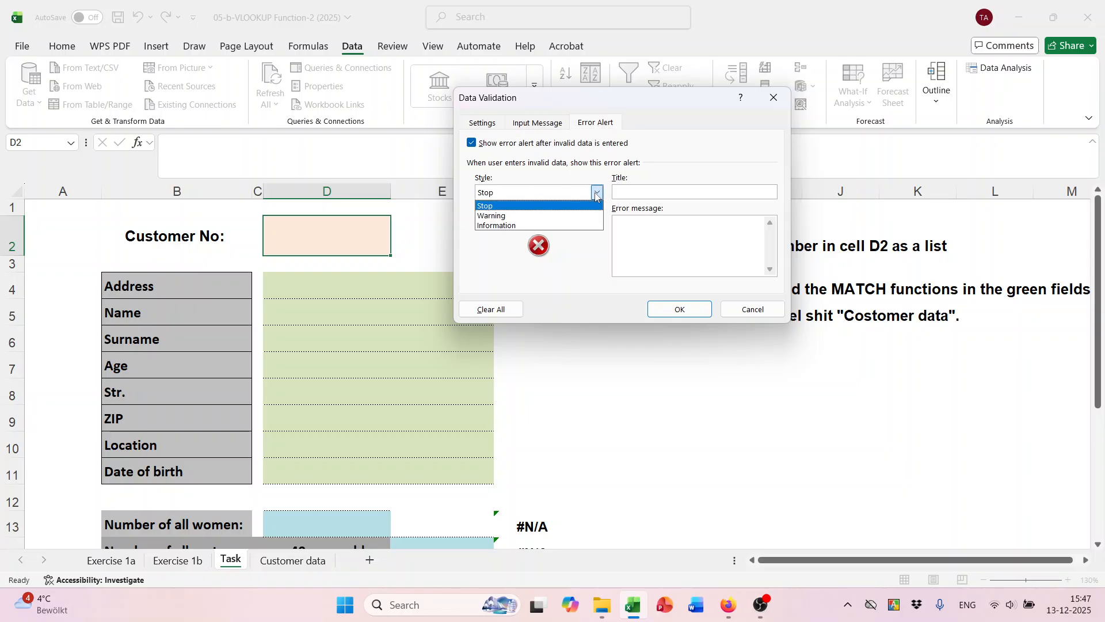
click(535, 216)
click(643, 189)
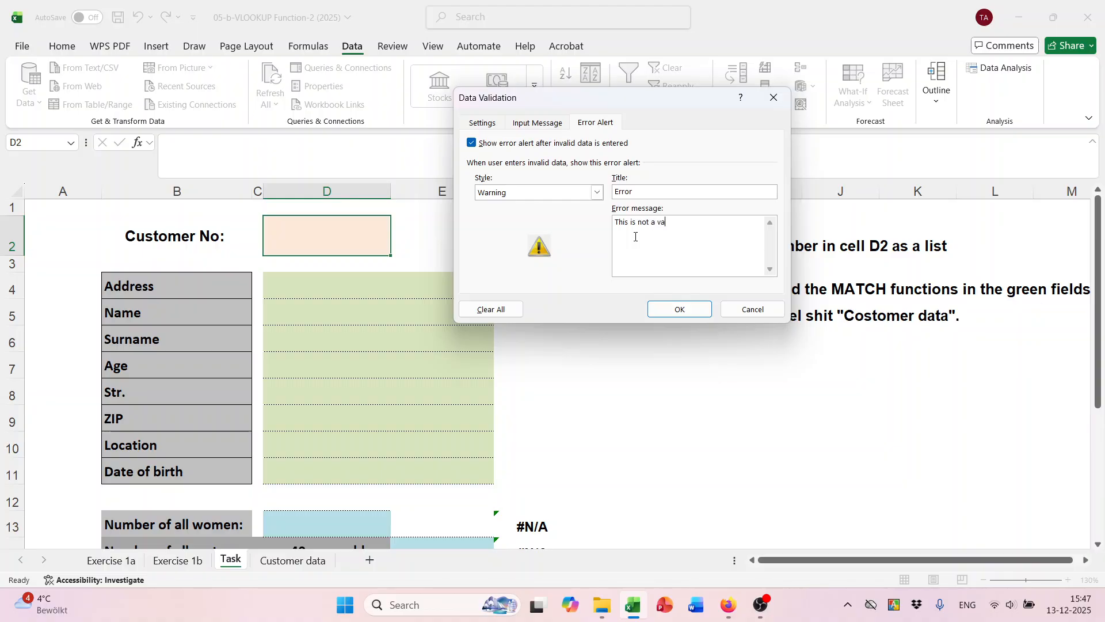
text(stomer Data!!)
click(681, 309)
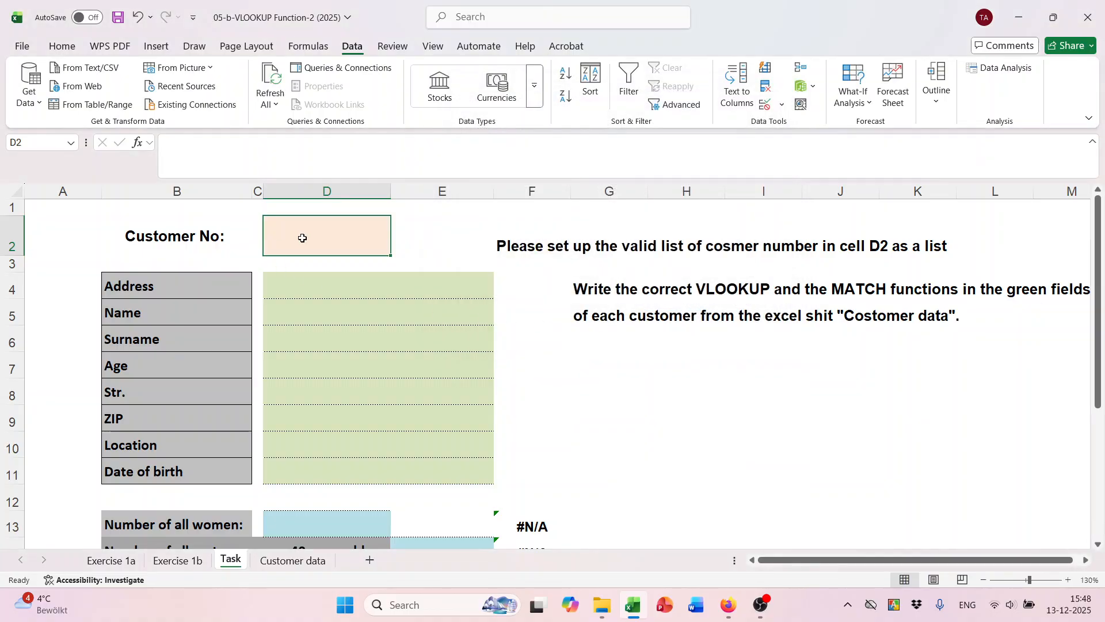
Test D2 with the valid customer numbers 1000, 1050 and 1100.
text(111)
key(BackSpace)
key(BackSpace)
text(00)
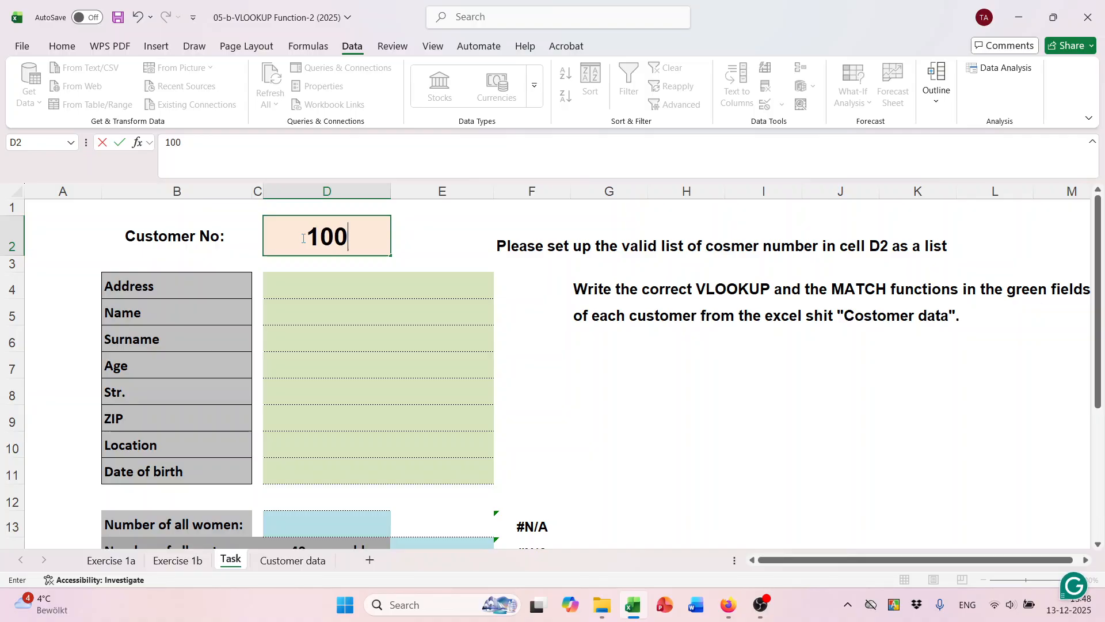
text(0)
key(Return)
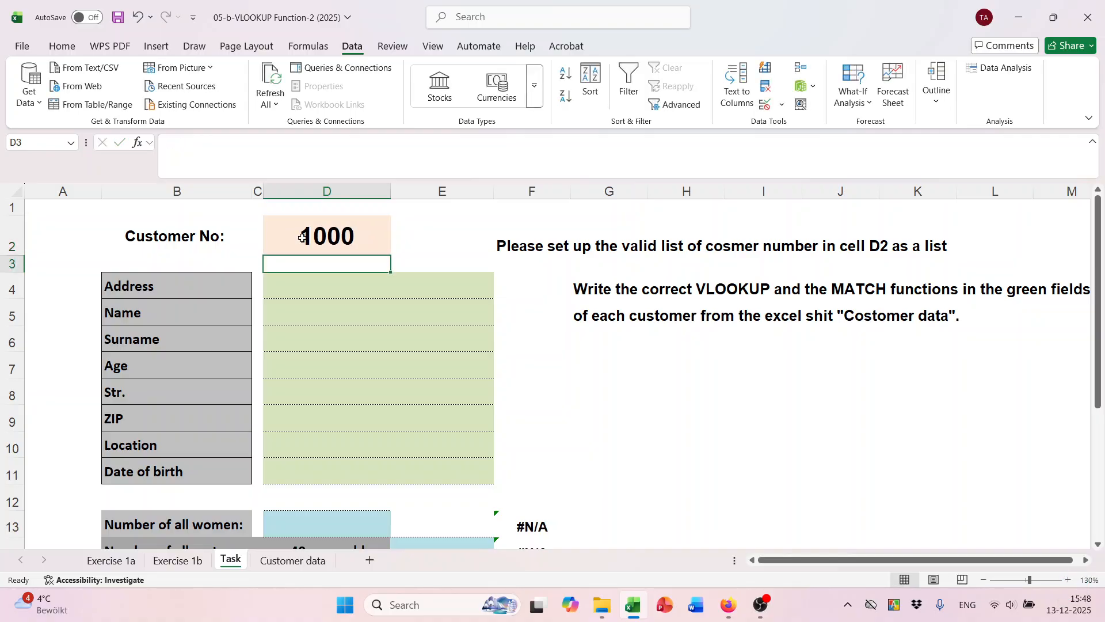
double_click(331, 236)
key(BackSpace)
key(BackSpace)
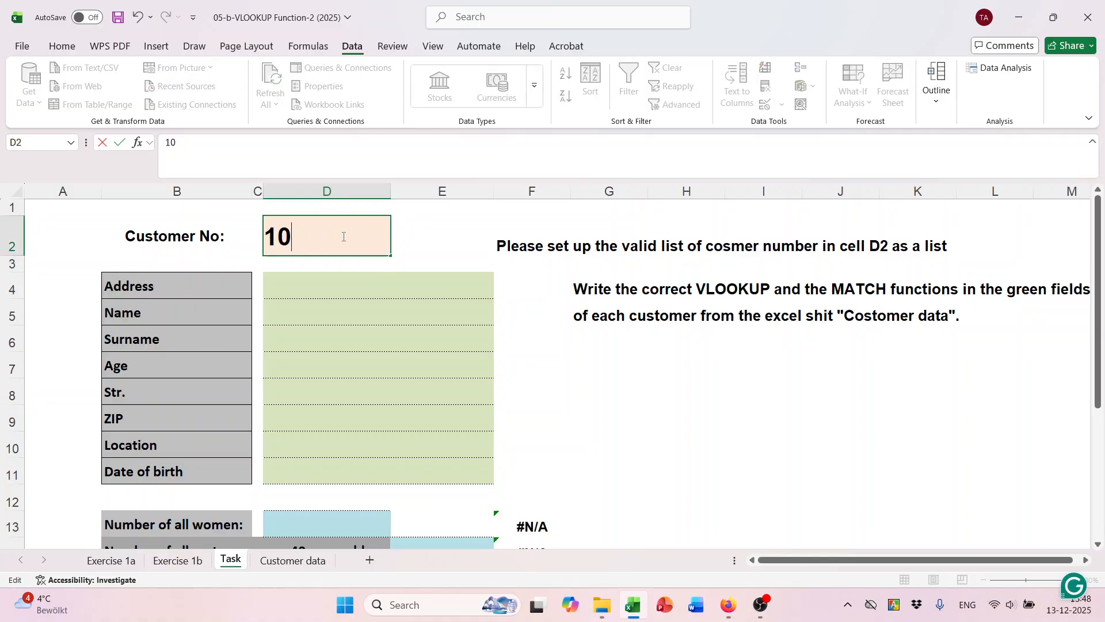
text(50)
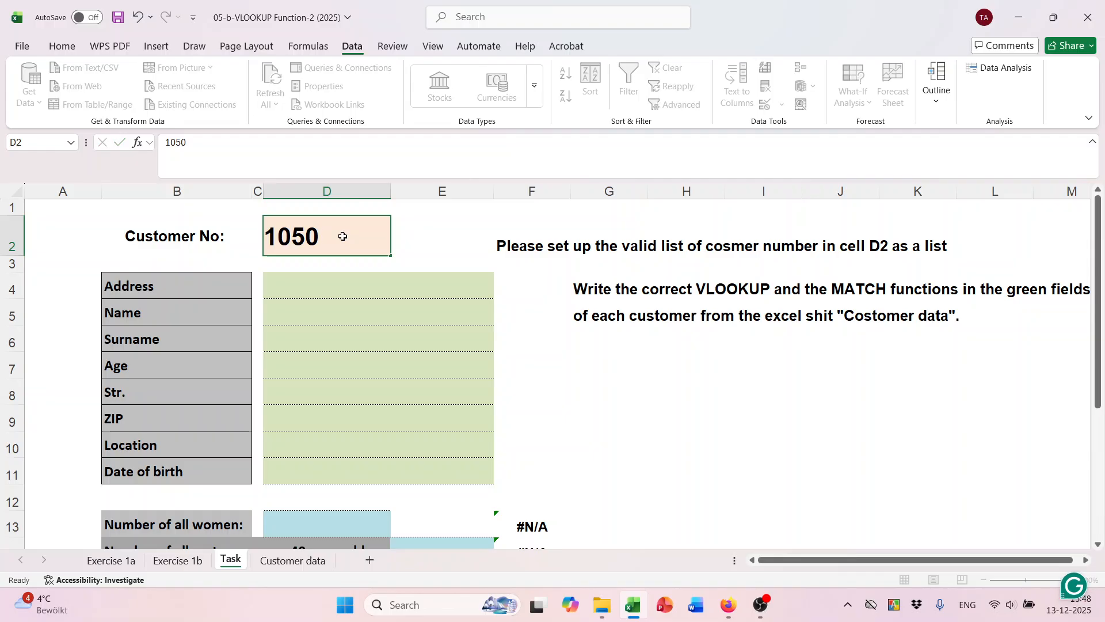
key(Return)
double_click(343, 237)
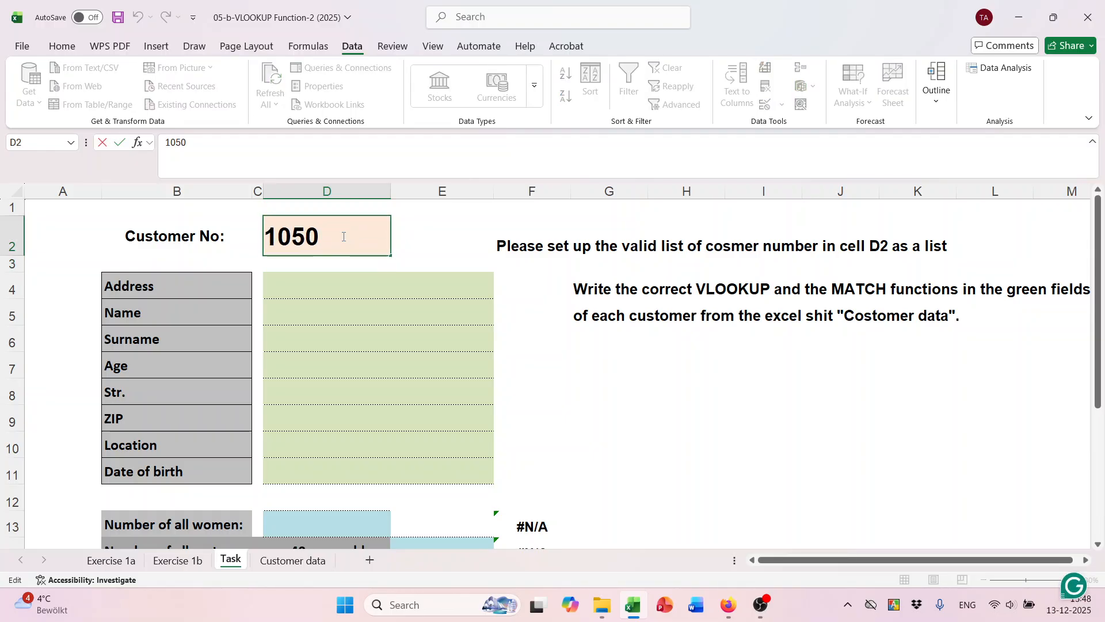
key(BackSpace)
key(BackSpace)
key(BackSpace)
text(100)
key(Return)
Accept 1101 past the warning, then enter 1140 and reject it.
double_click(343, 236)
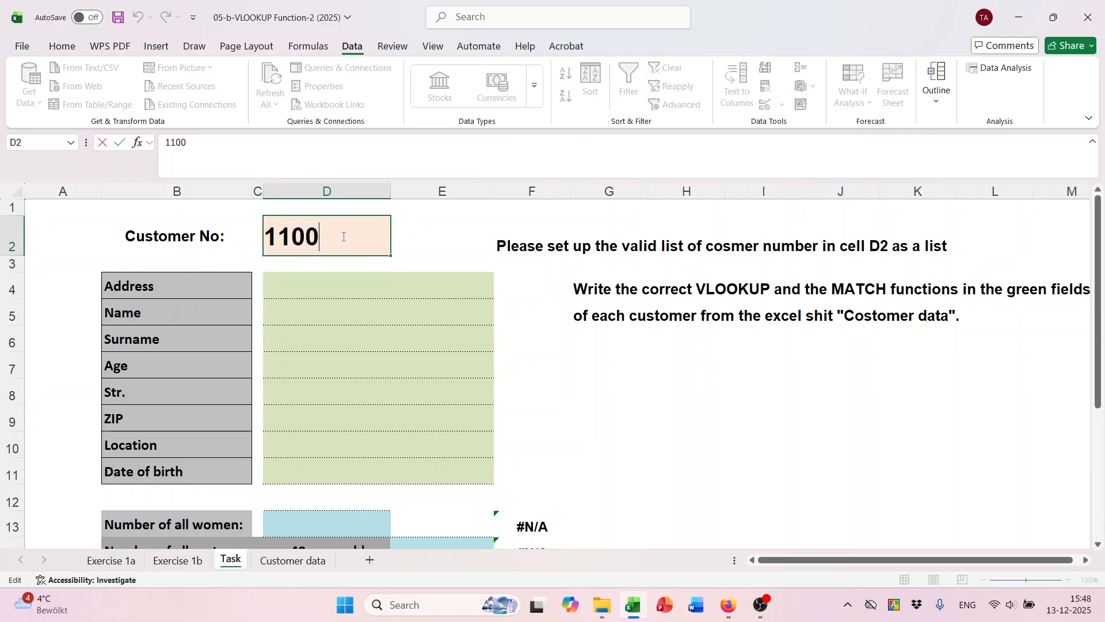
key(BackSpace)
text(1)
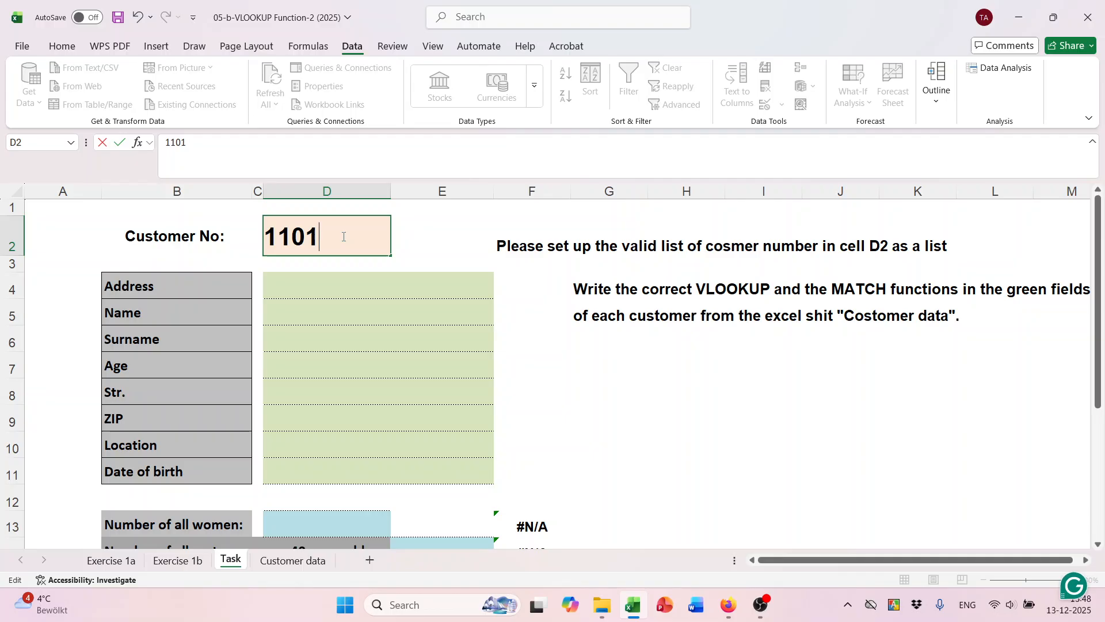
key(Return)
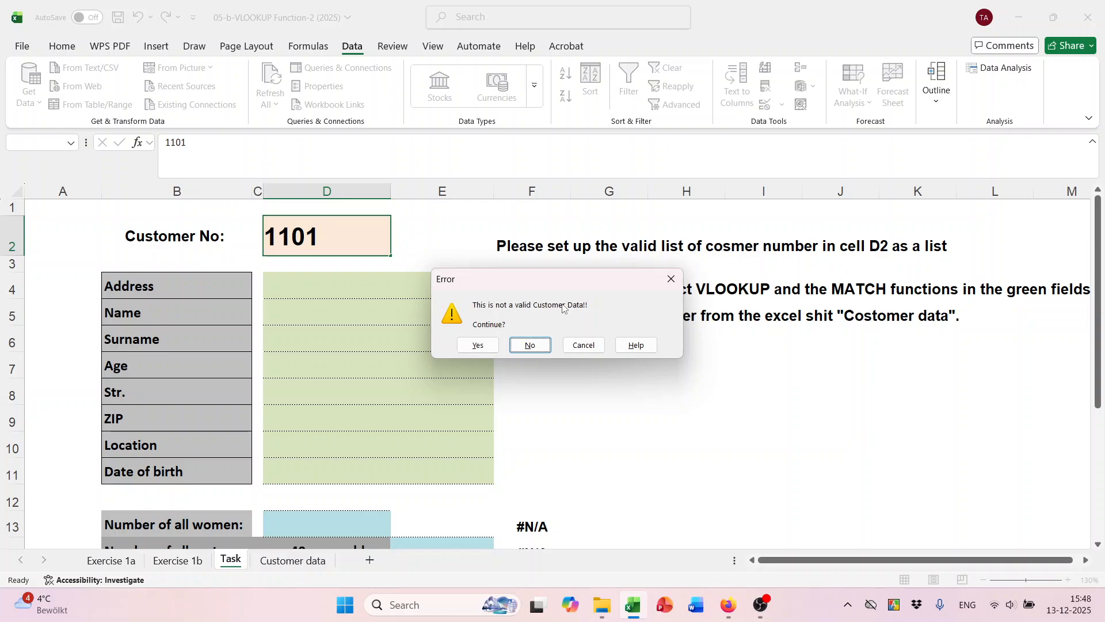
click(478, 345)
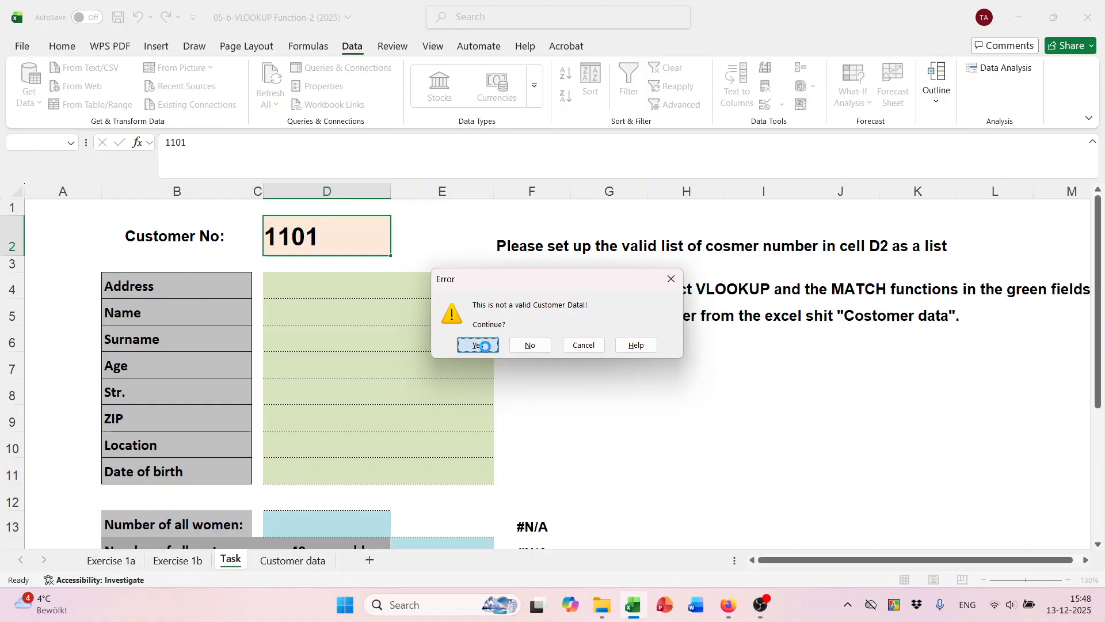
double_click(352, 236)
key(BackSpace)
key(BackSpace)
key(BackSpace)
key(BackSpace)
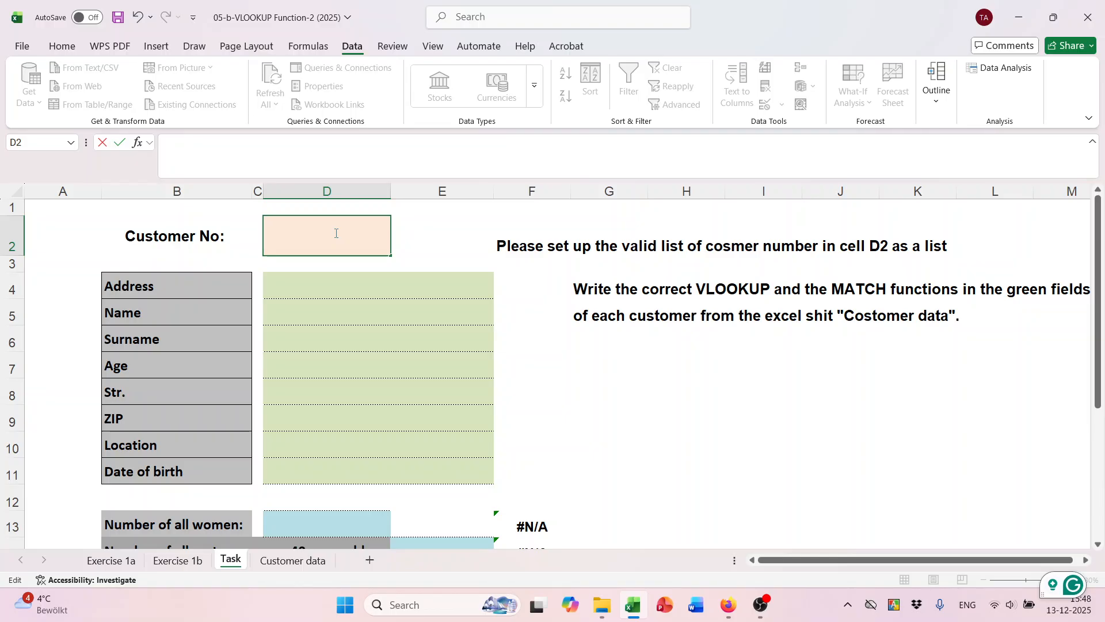
text(1140)
key(Return)
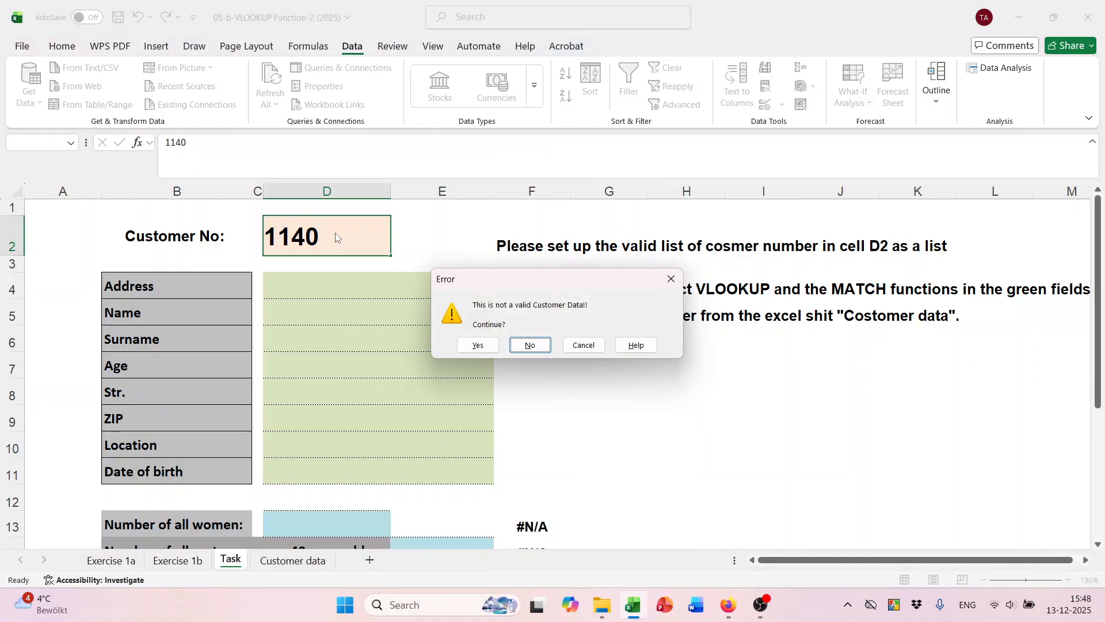
click(530, 345)
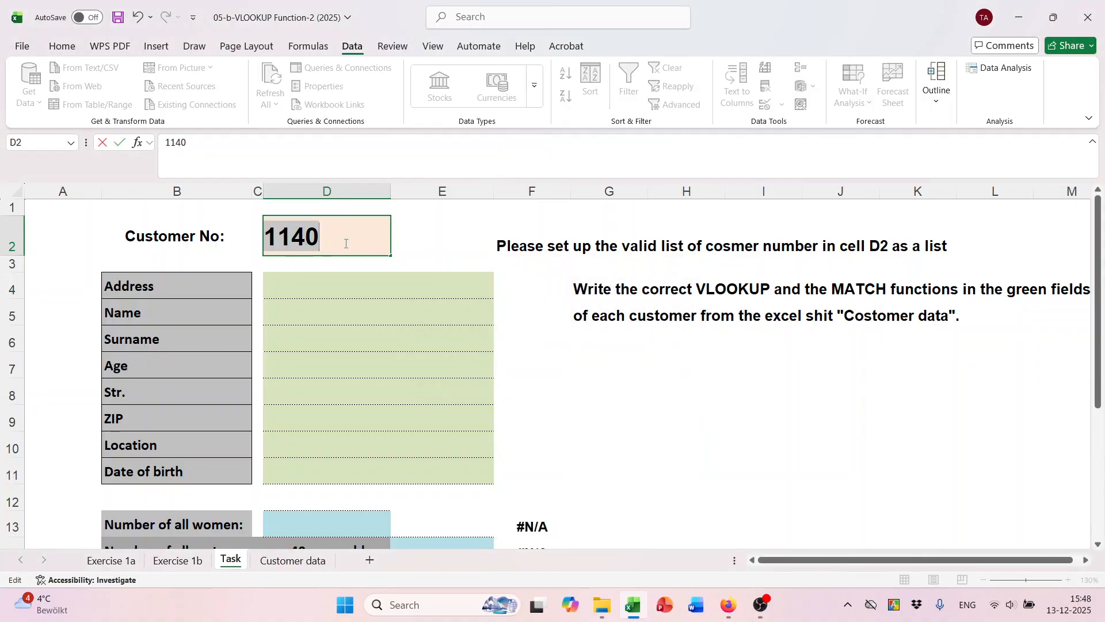
Replace the rejected entry with the valid customer number 1020.
key(BackSpace)
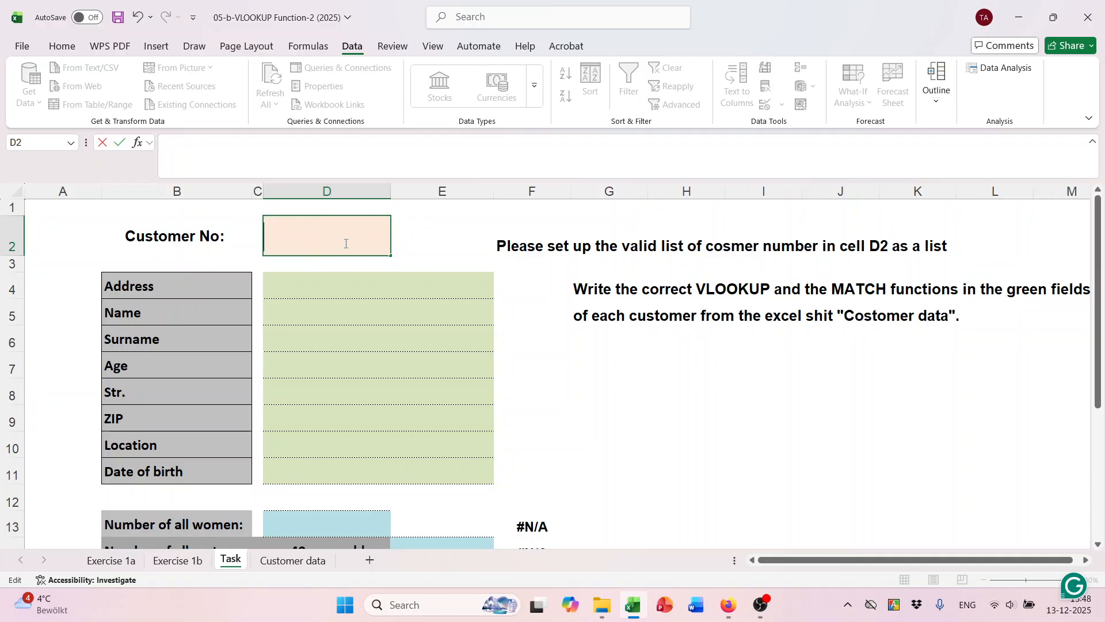
text(1)
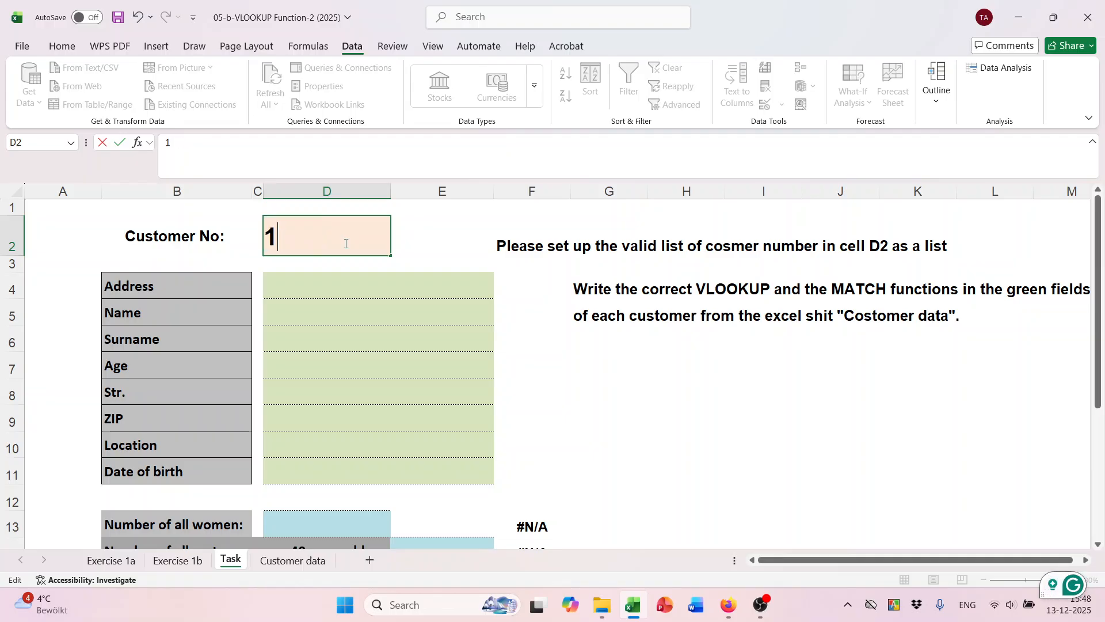
text(020)
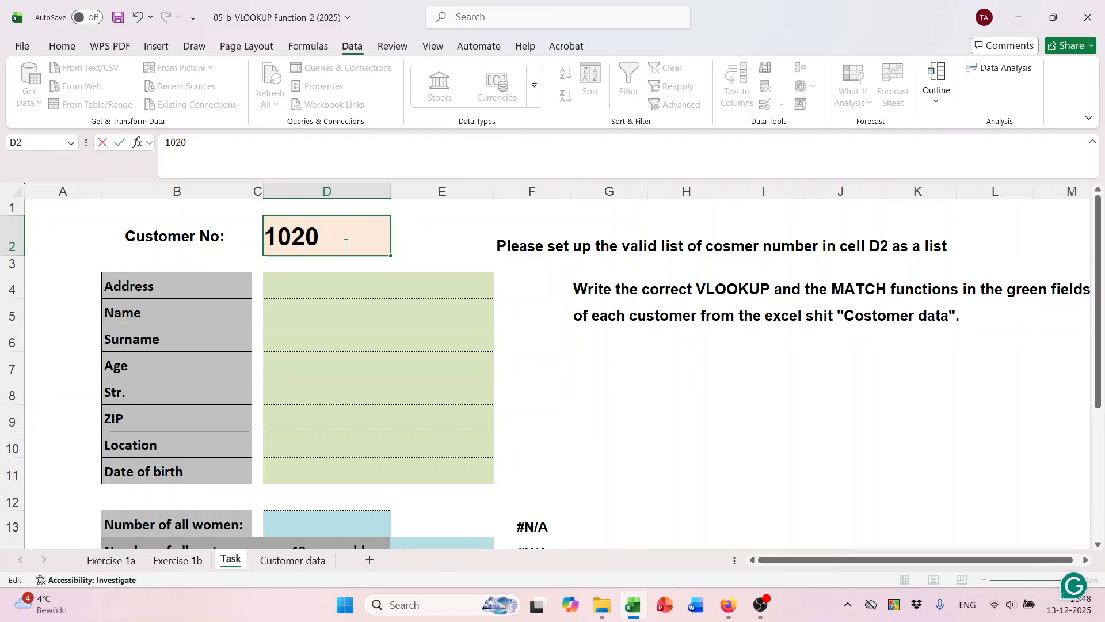
key(Return)
drag(301, 291, 323, 470)
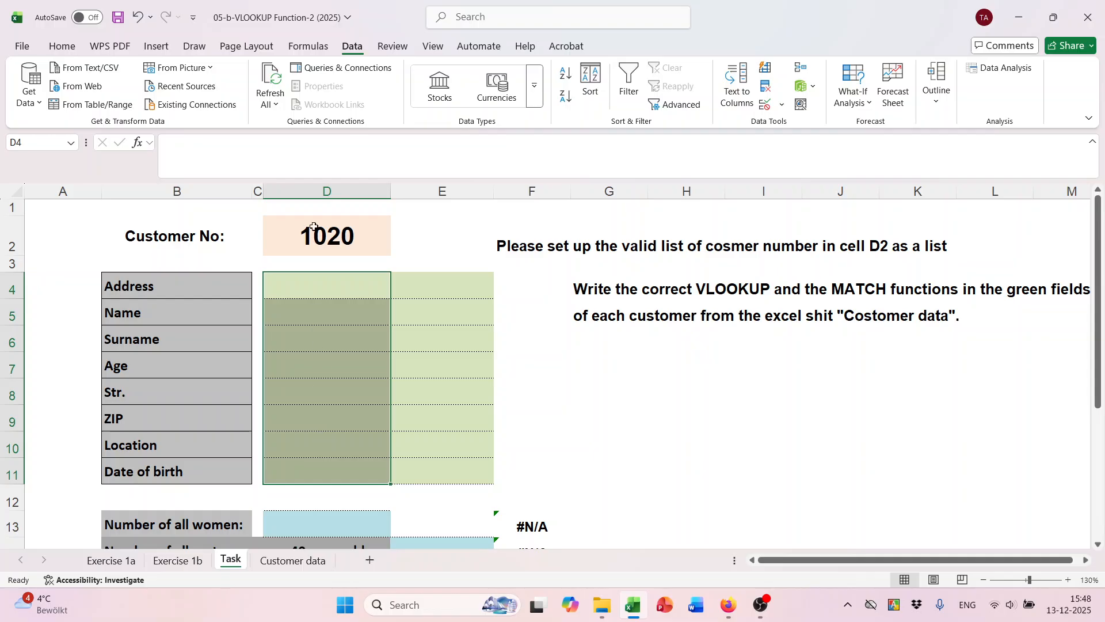
Select the entire customer table from KNr on the Customer data sheet.
click(309, 284)
scroll(350, 378, down, 2)
scroll(340, 346, up, 2)
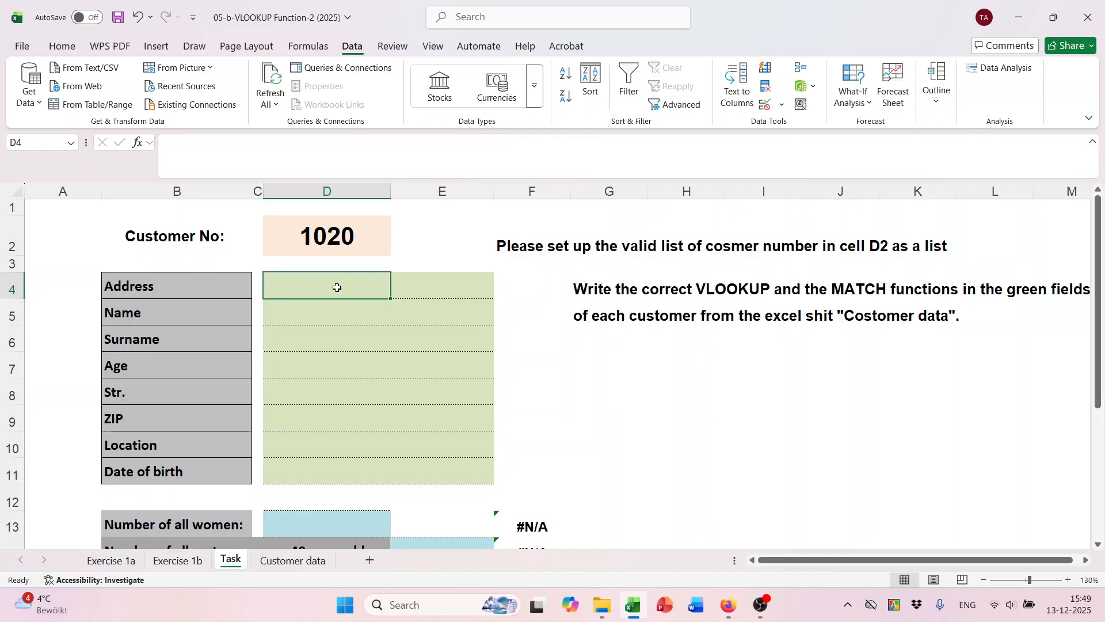
click(294, 560)
click(773, 320)
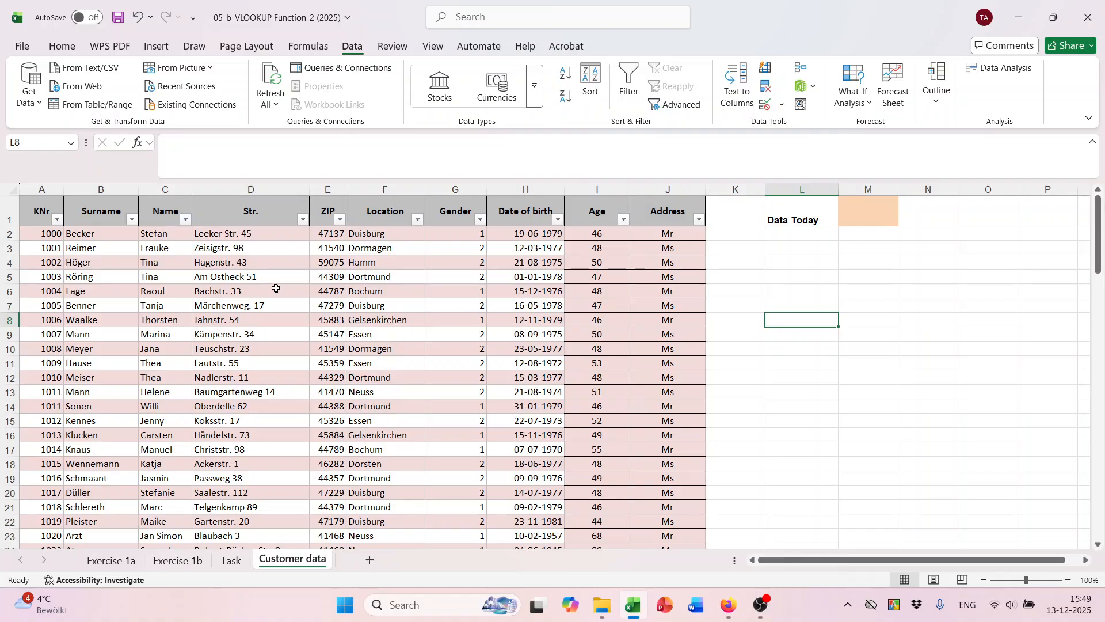
drag(40, 212, 682, 438)
click(322, 305)
key(ctrl+Home)
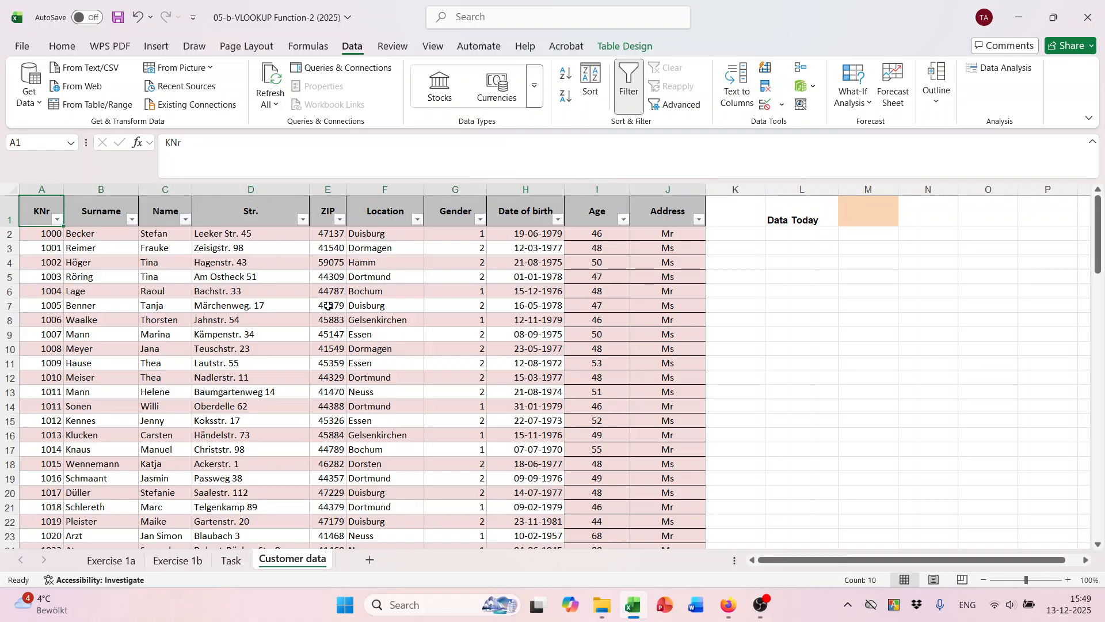
key(ctrl+shift+Right)
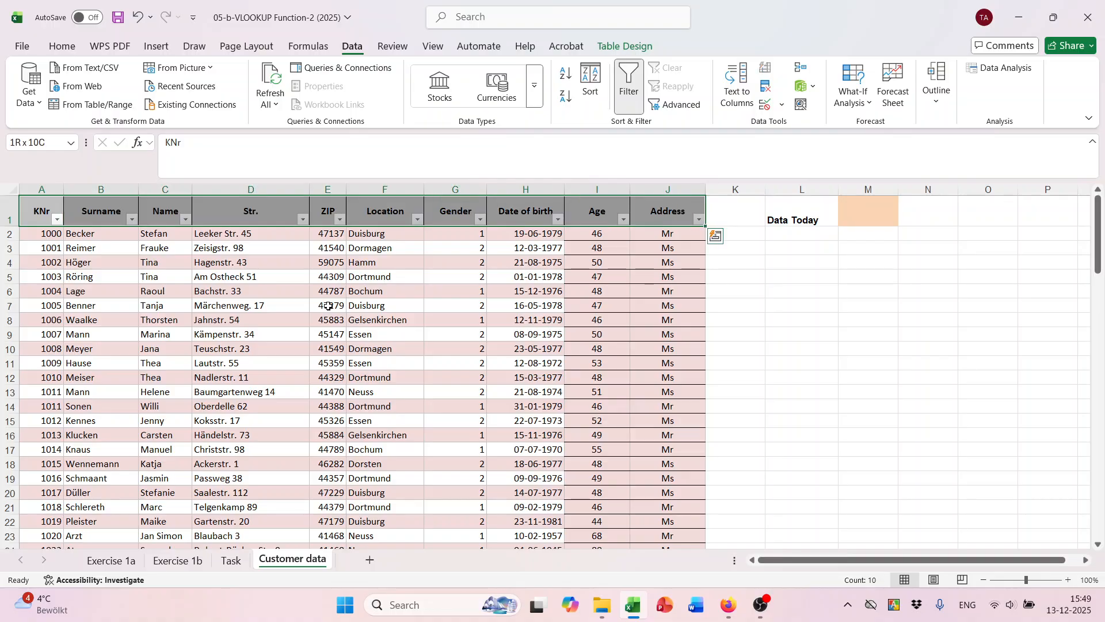
key(ctrl+shift+Down)
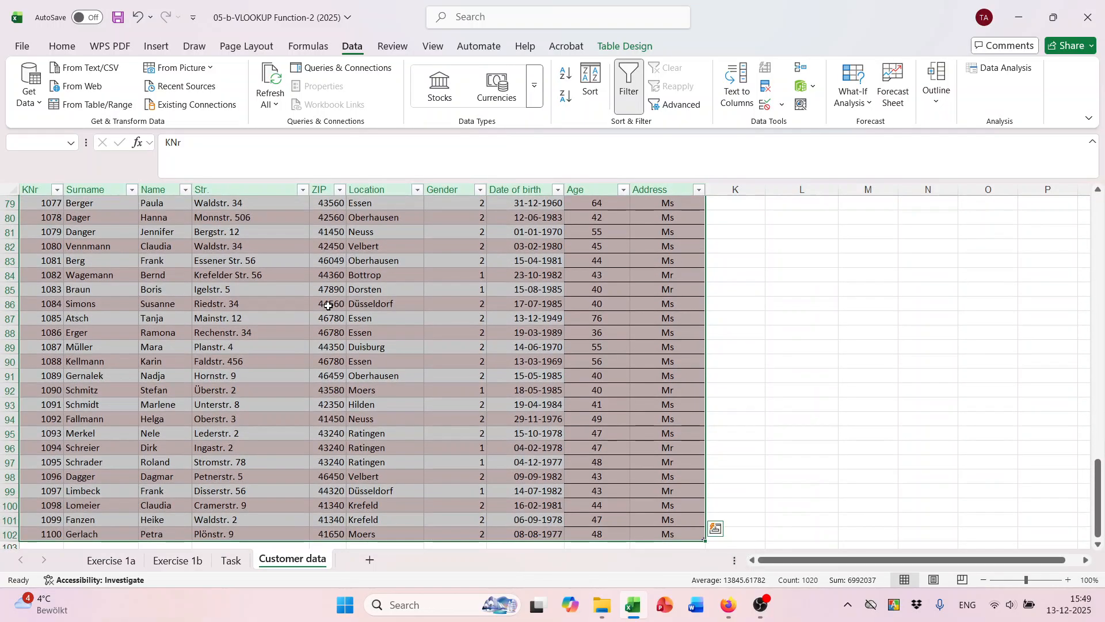
Name the selected table Customers via the Name Box.
scroll(34, 140, up, 3)
click(42, 140)
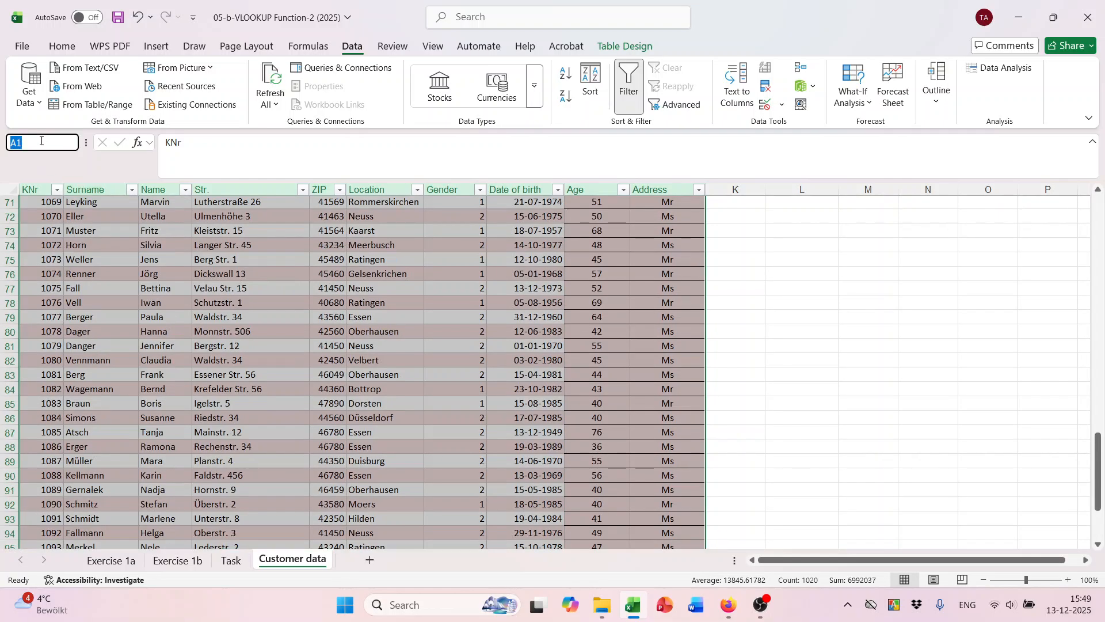
text(Cu)
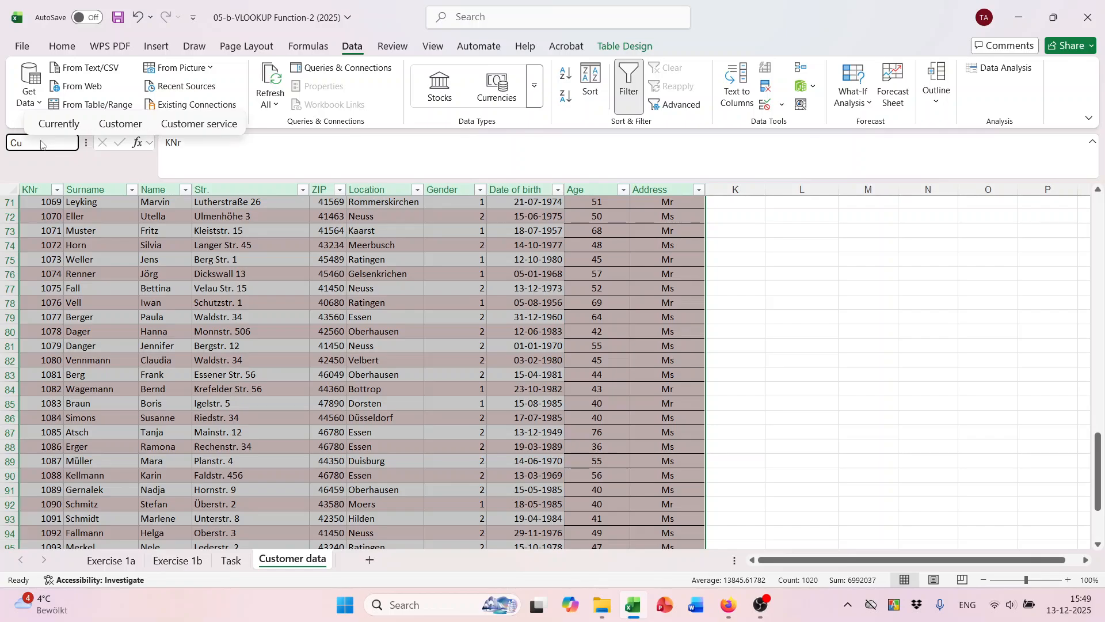
text(stomers)
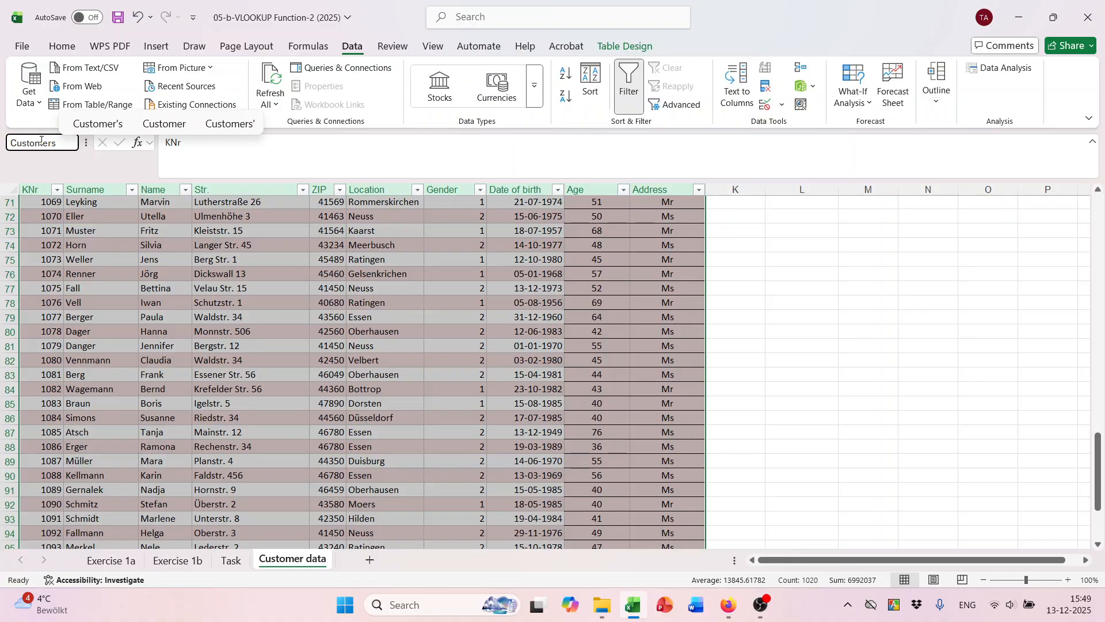
key(Return)
scroll(726, 330, down, 1)
scroll(720, 328, up, 1)
click(510, 322)
scroll(383, 369, down, 1)
scroll(389, 382, up, 1)
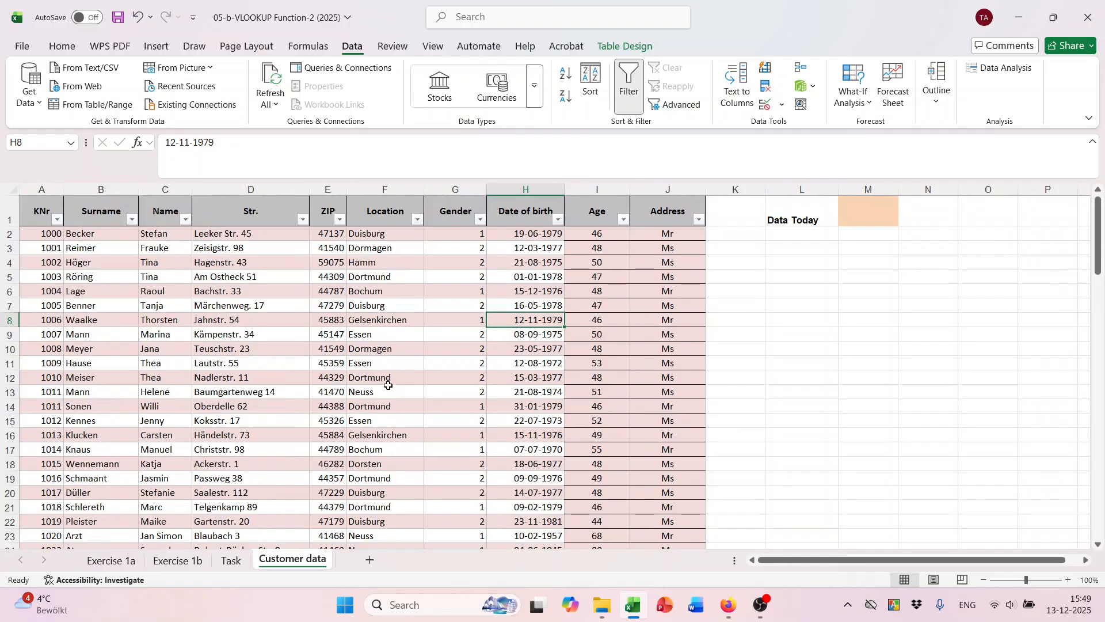
click(214, 291)
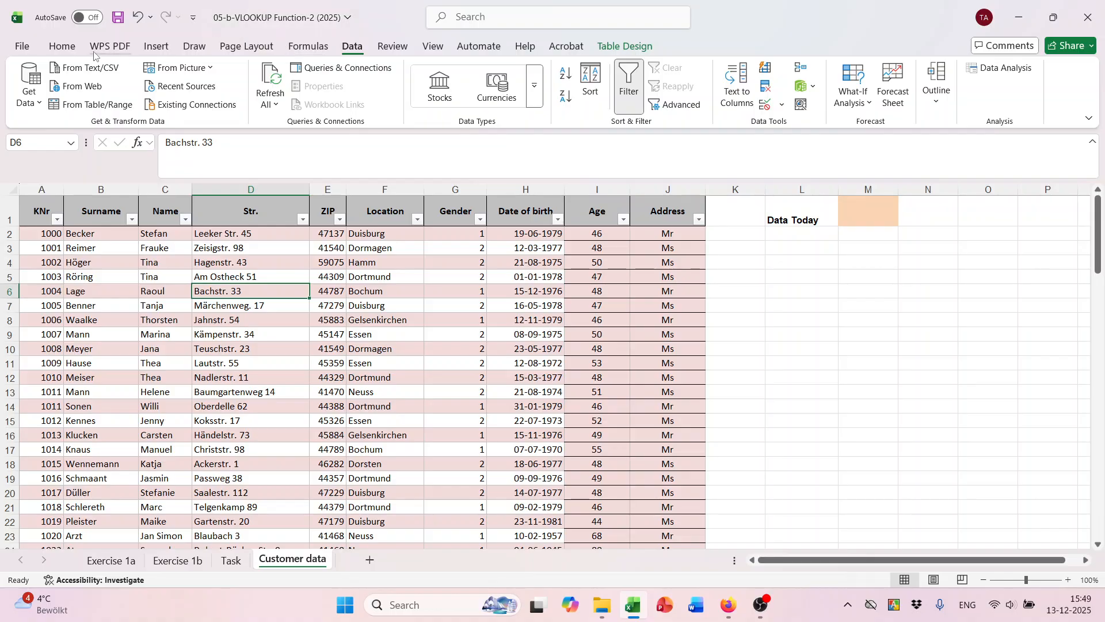
click(300, 49)
Look at the Customers defined name in the Name Manager without changing it, then return to the Task sheet.
click(436, 81)
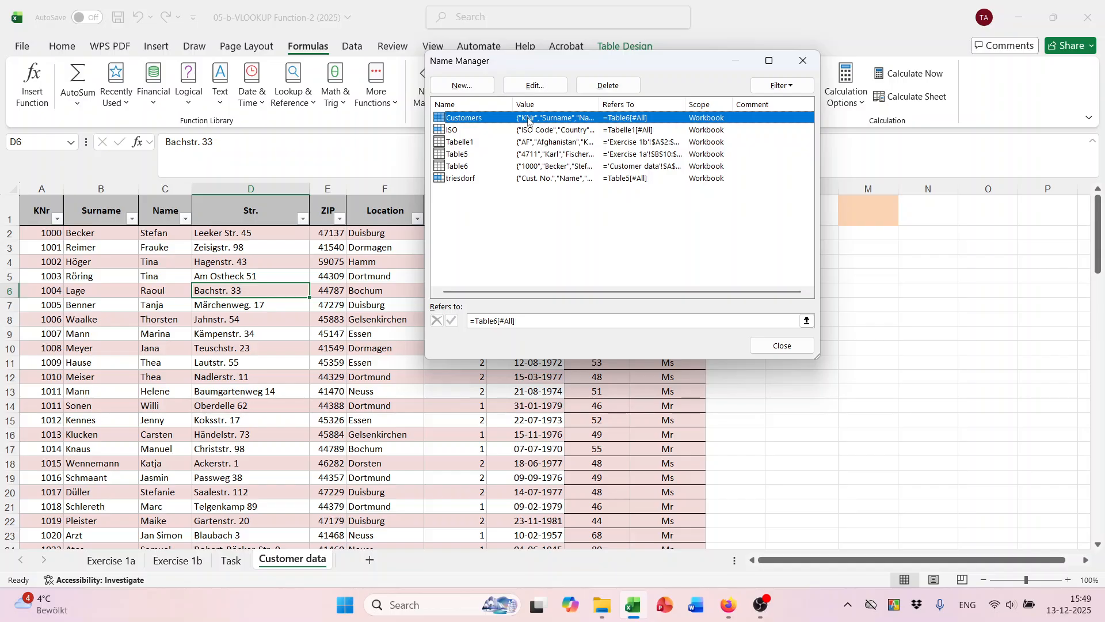
click(609, 250)
click(475, 179)
double_click(461, 118)
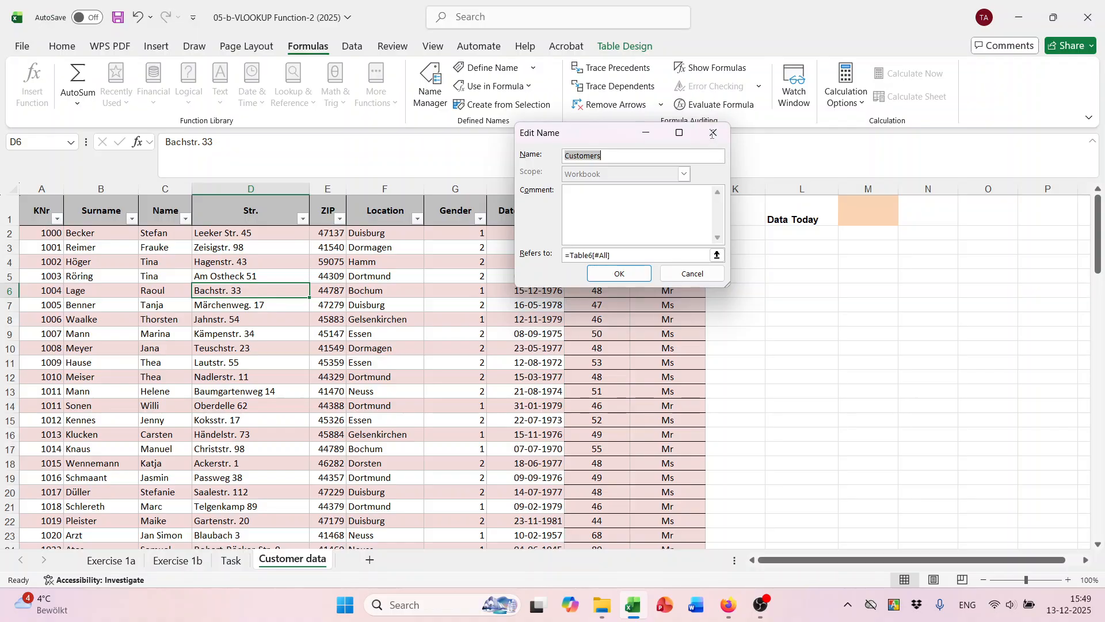
click(714, 133)
click(804, 61)
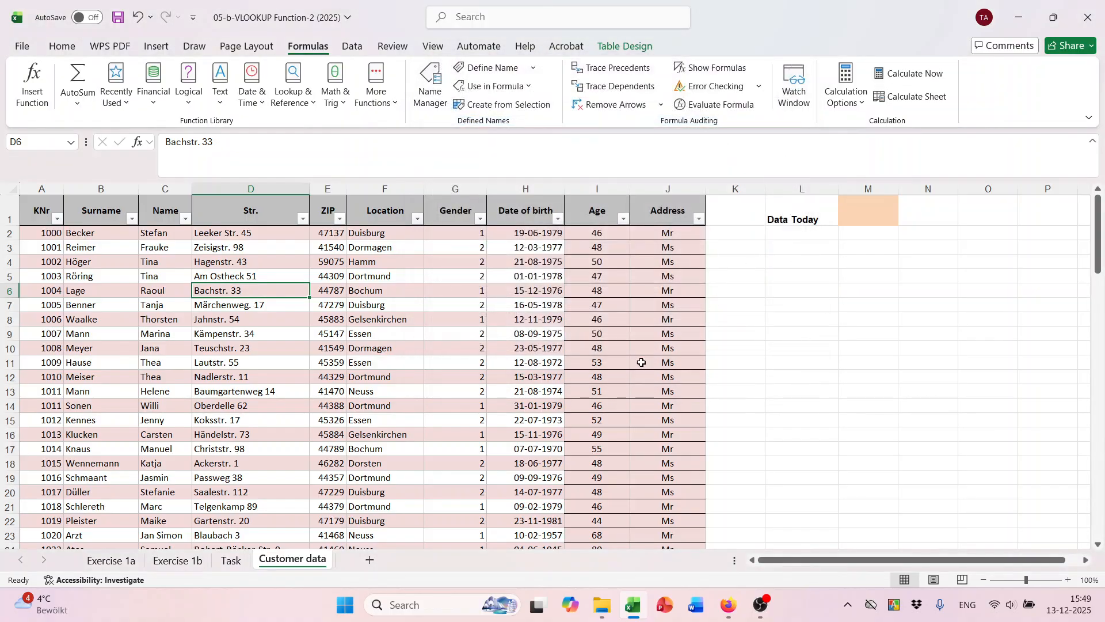
click(232, 560)
scroll(451, 365, down, 1)
scroll(437, 357, up, 1)
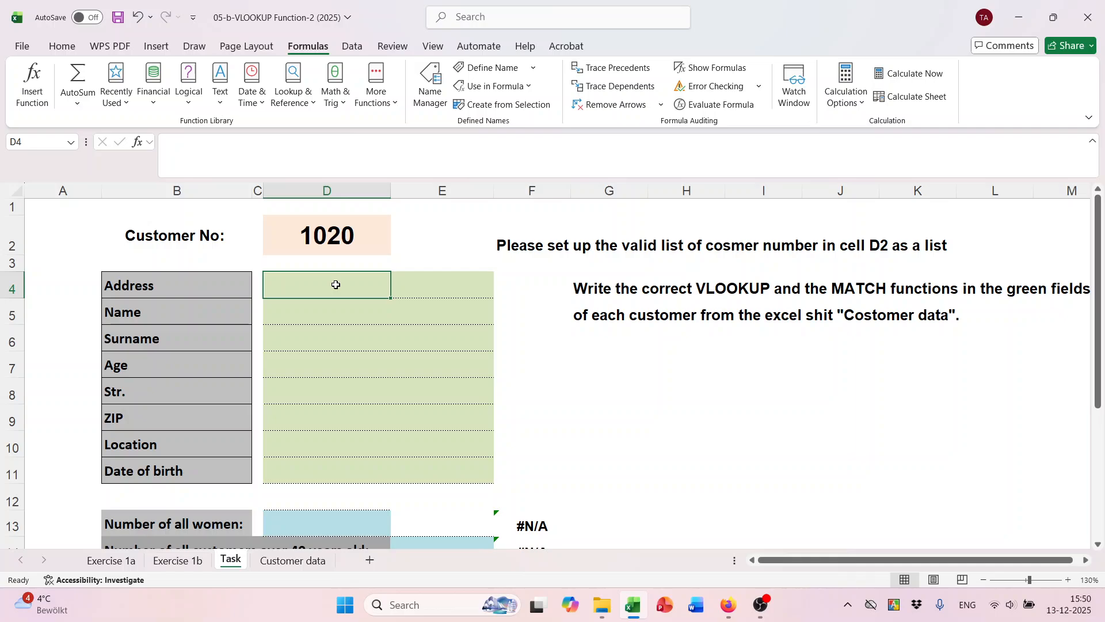
In D4, start =VLOOKUP with absolute $D$2 as the lookup value and the Customers table.
text(=vl)
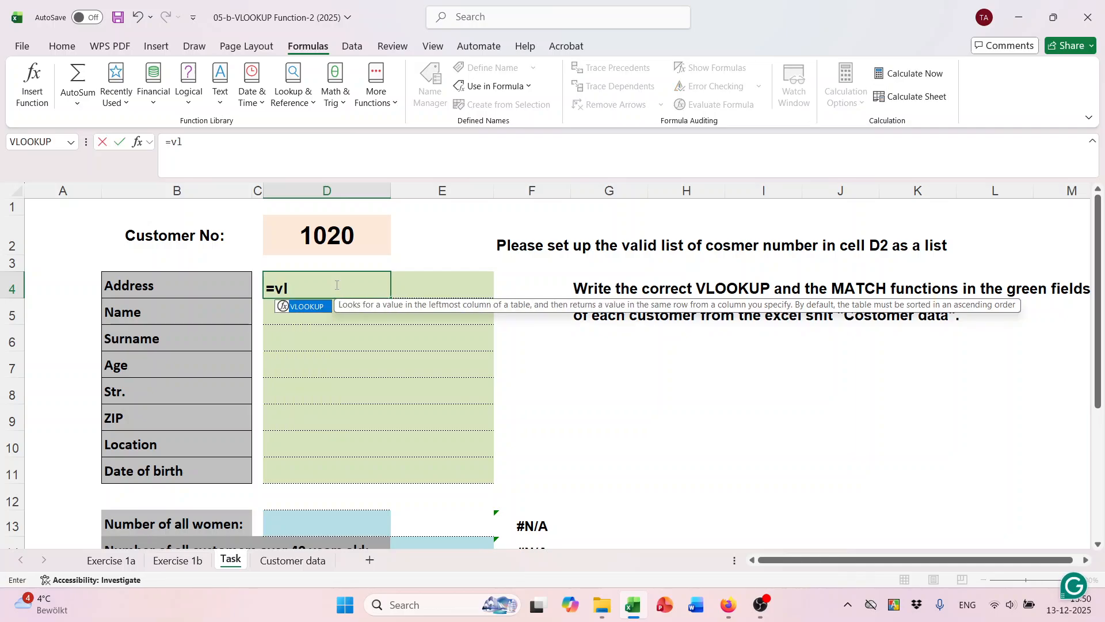
key(Tab)
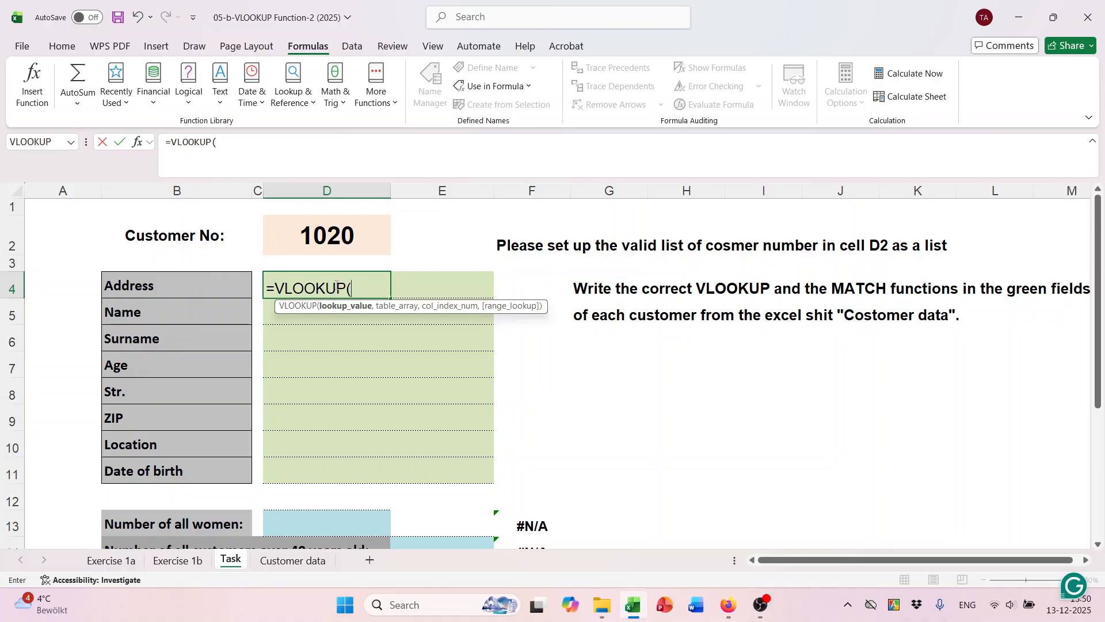
click(325, 229)
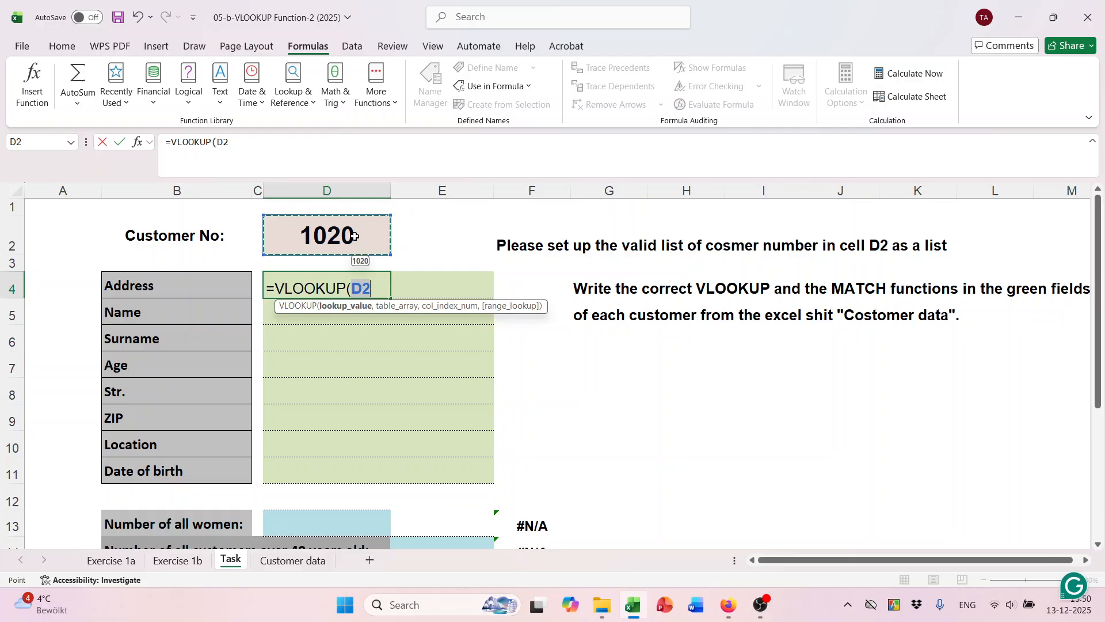
key(F4)
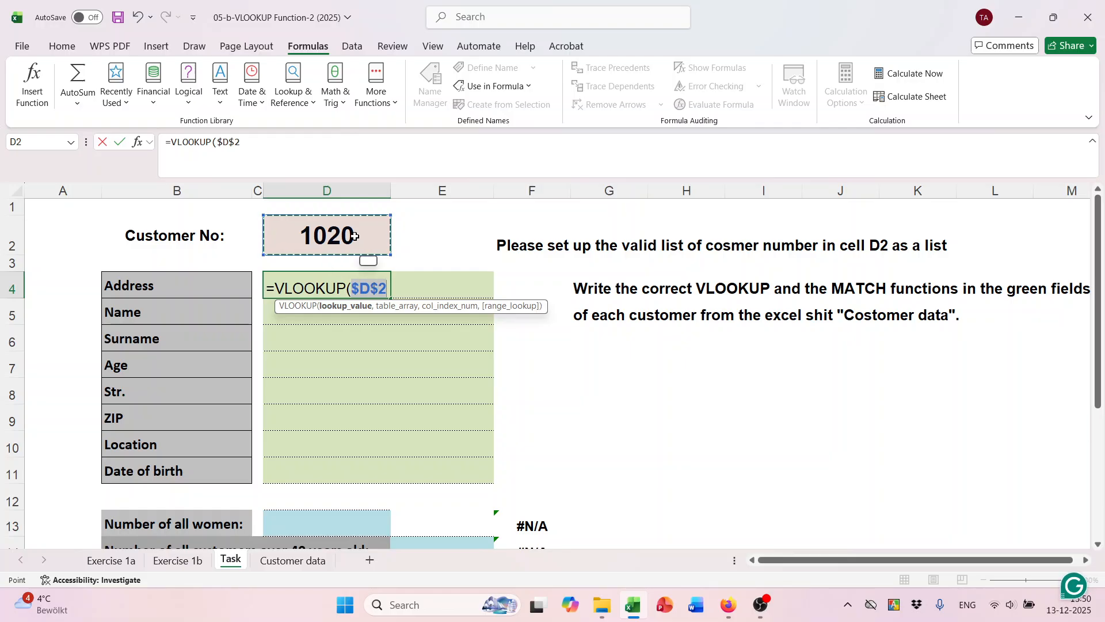
text(,)
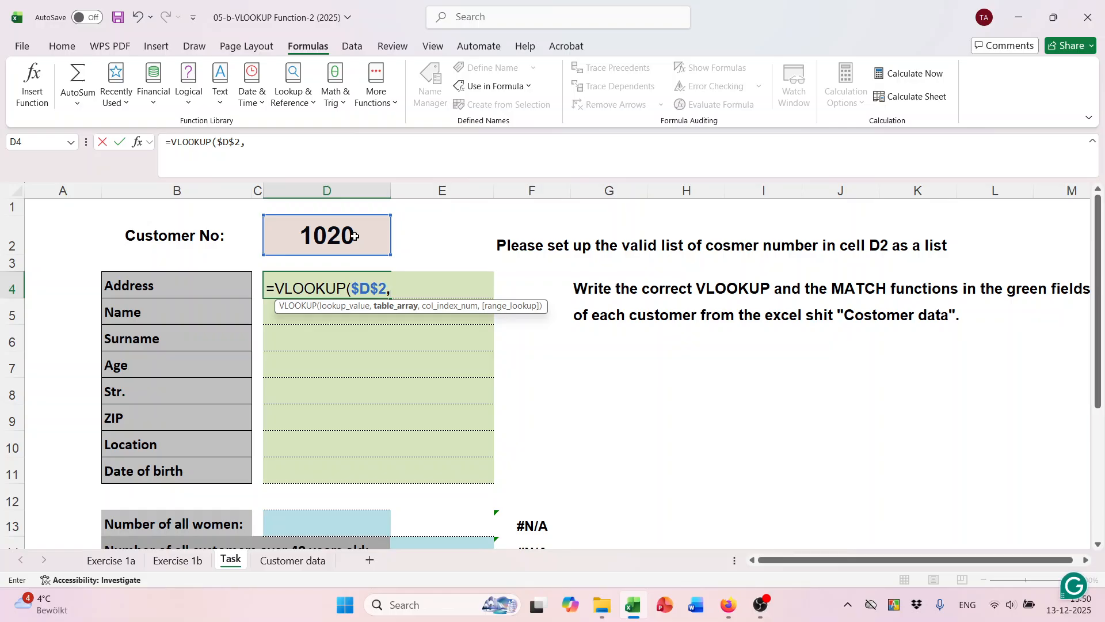
text(cu)
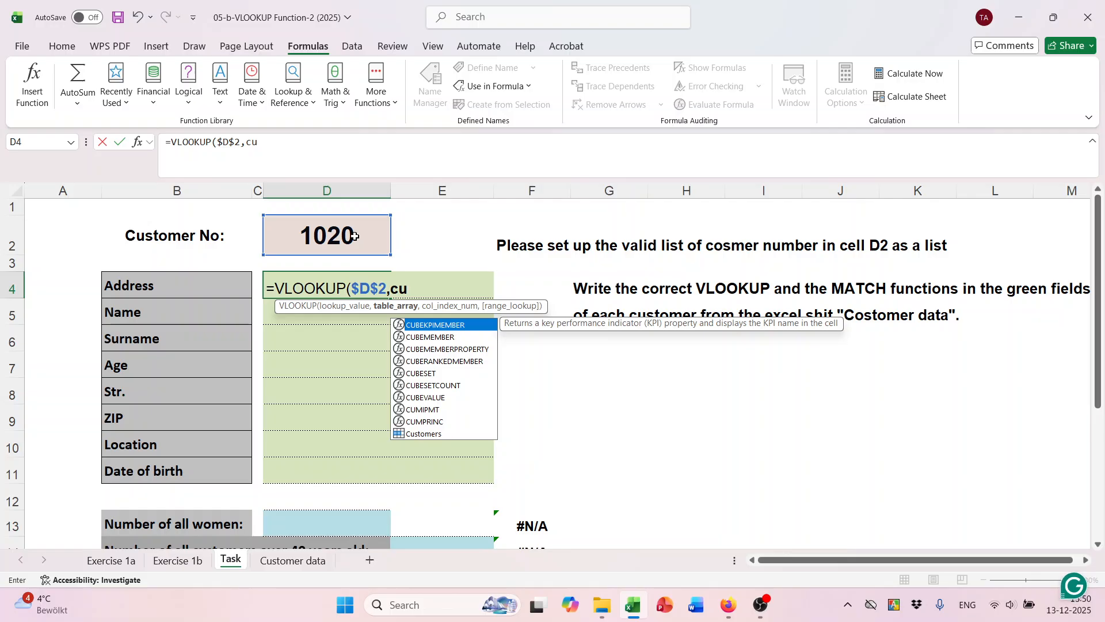
text(s)
key(Tab)
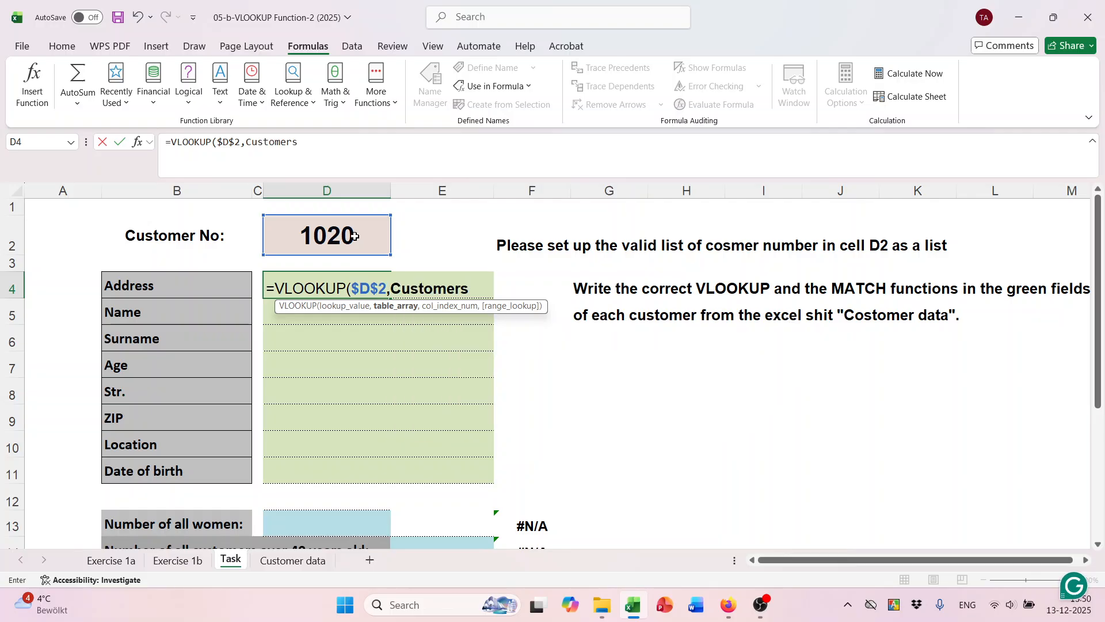
Add a MATCH on the Address label B4 as the column argument.
text(,)
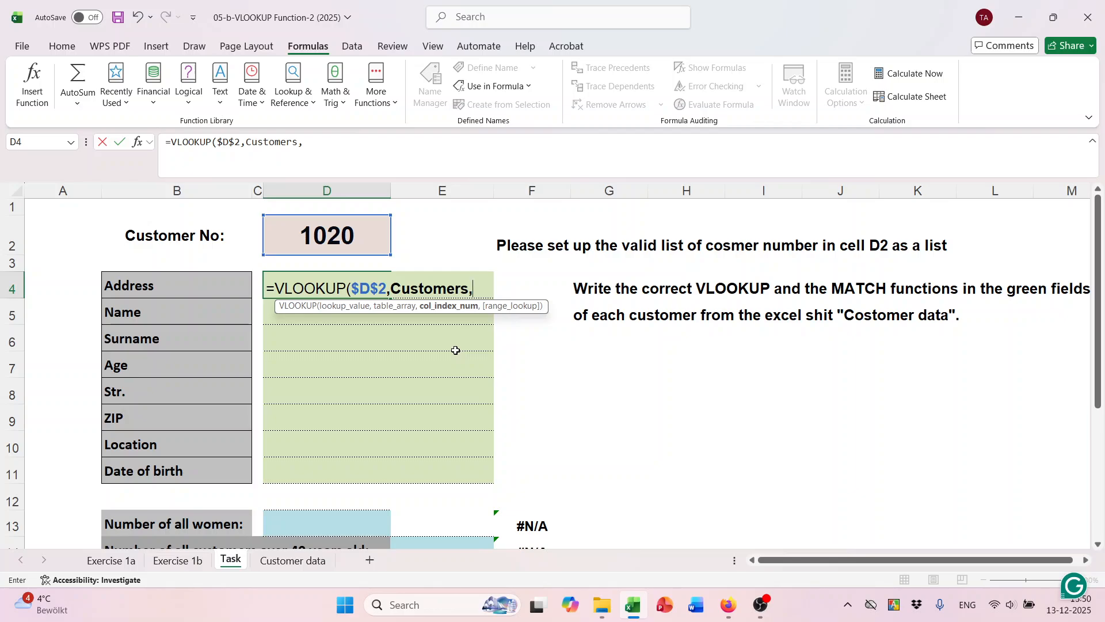
text(mat)
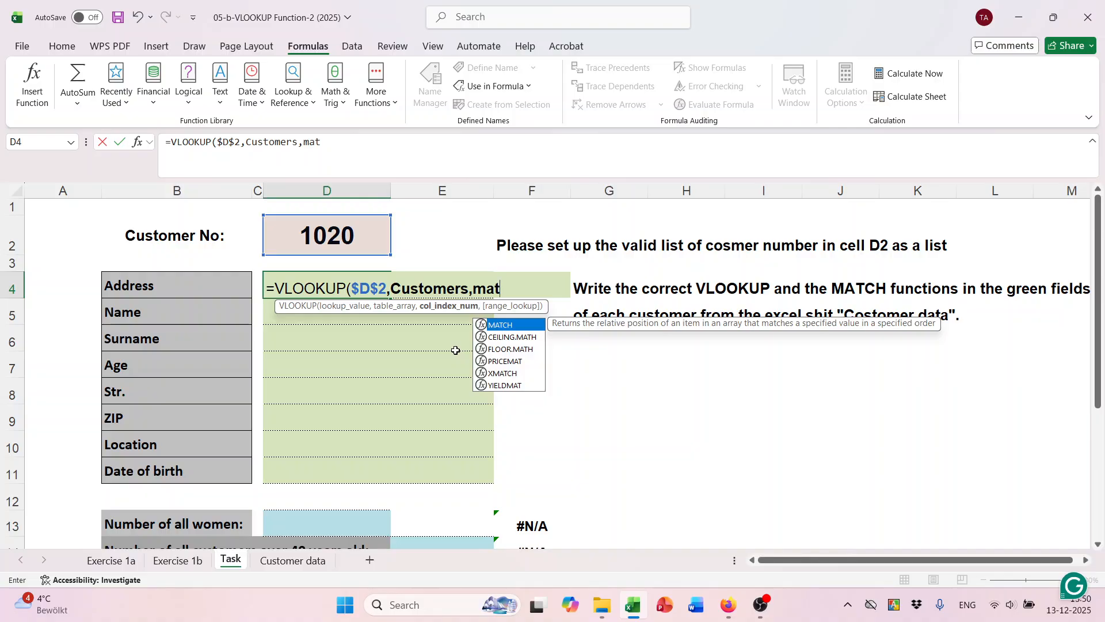
key(Tab)
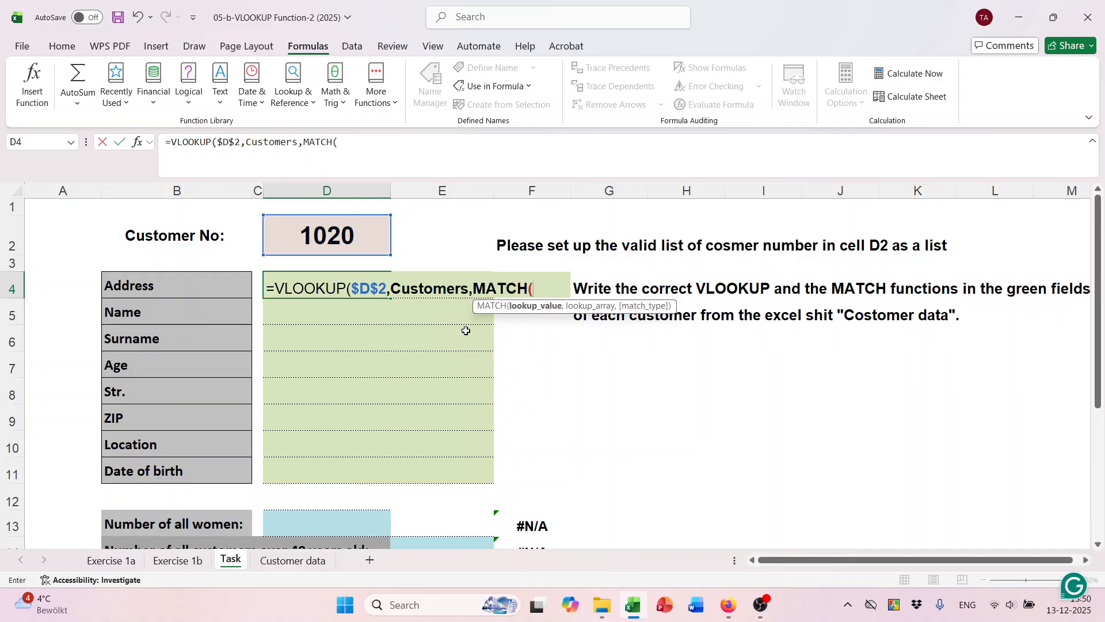
click(181, 289)
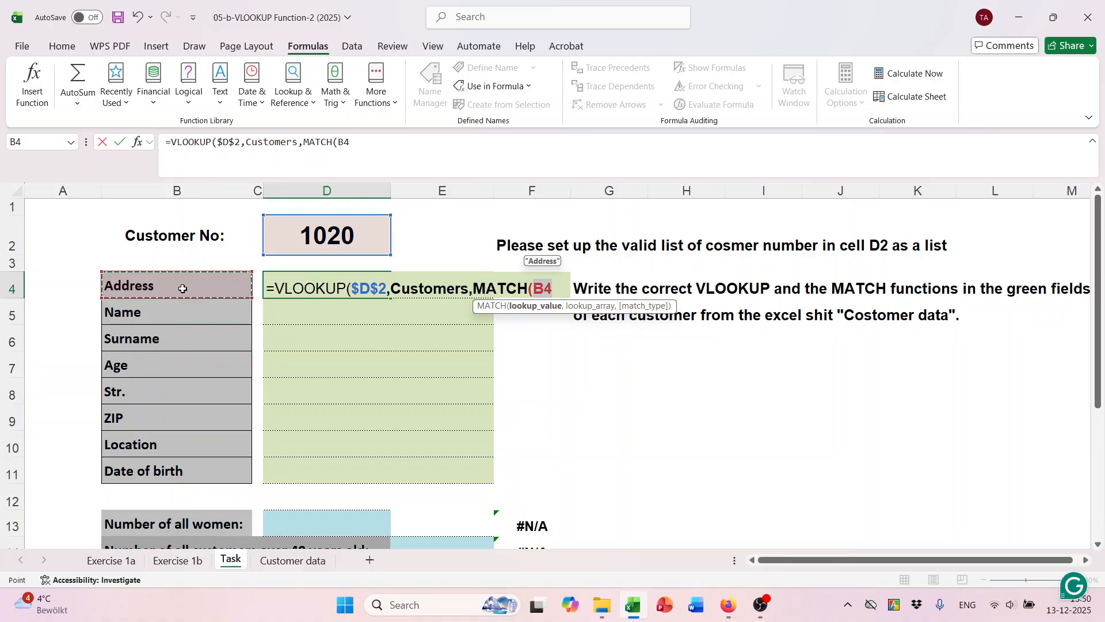
text(,)
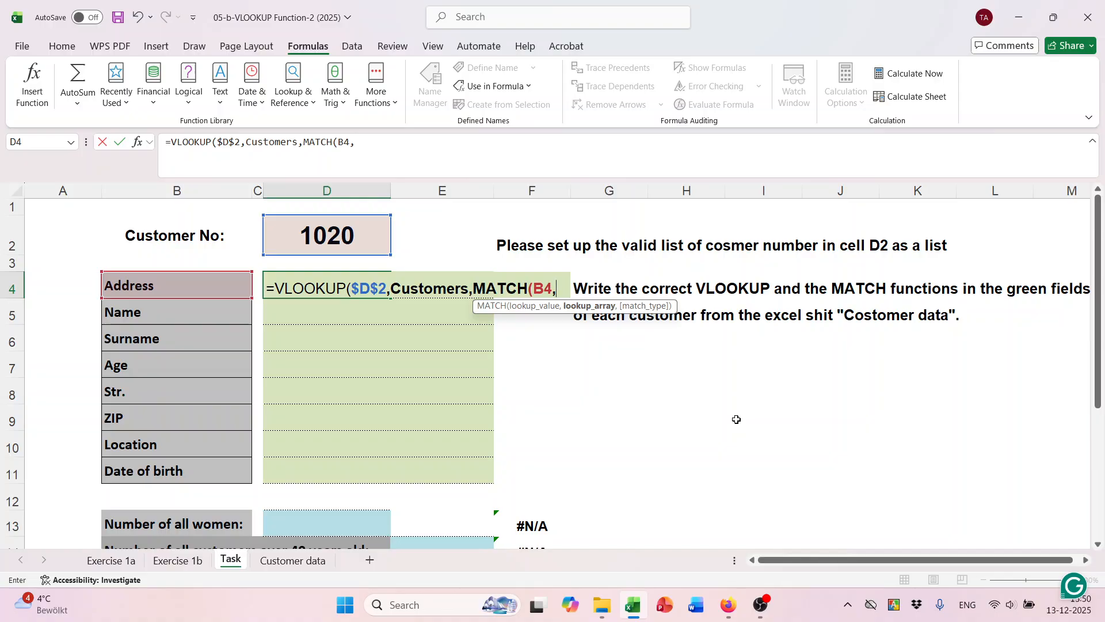
Set MATCH's lookup array to the Customer data header row, Table6[#Headers].
click(296, 561)
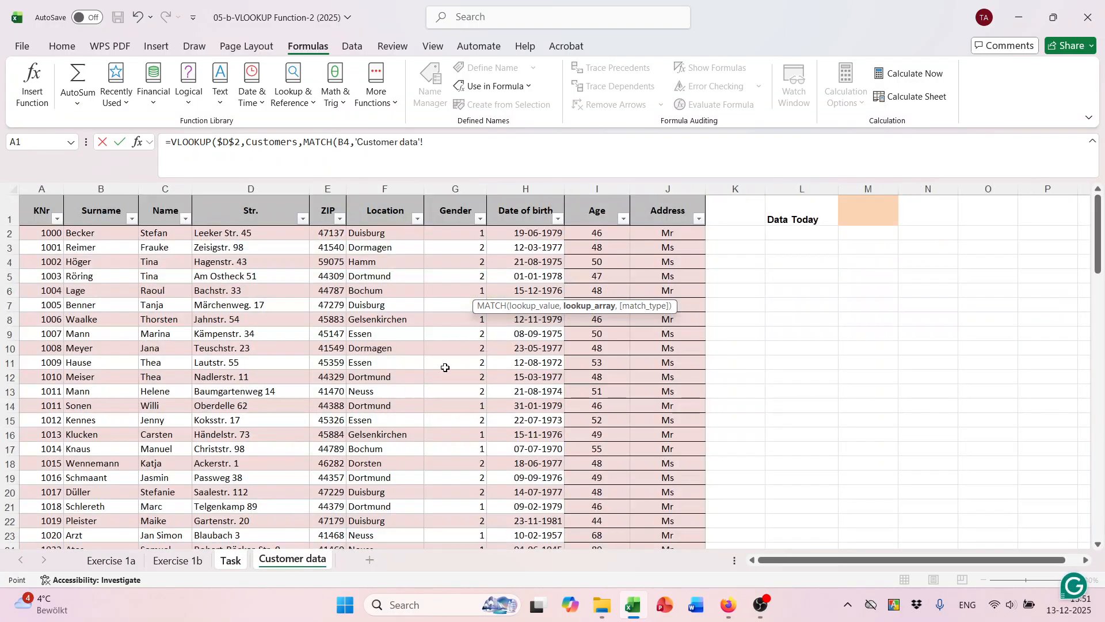
drag(42, 210, 657, 212)
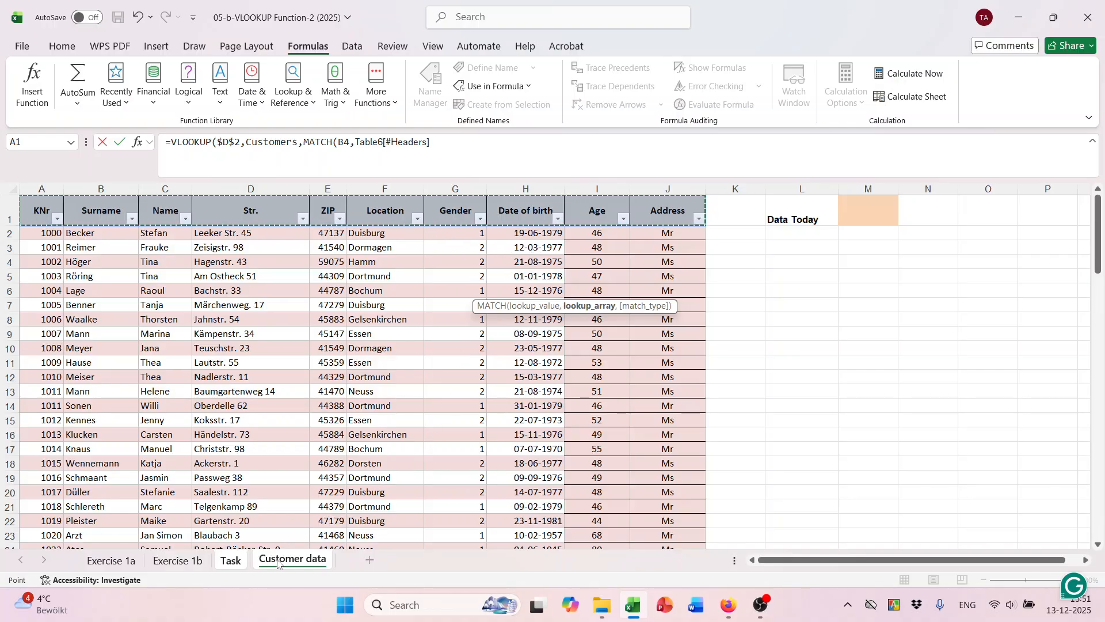
click(231, 564)
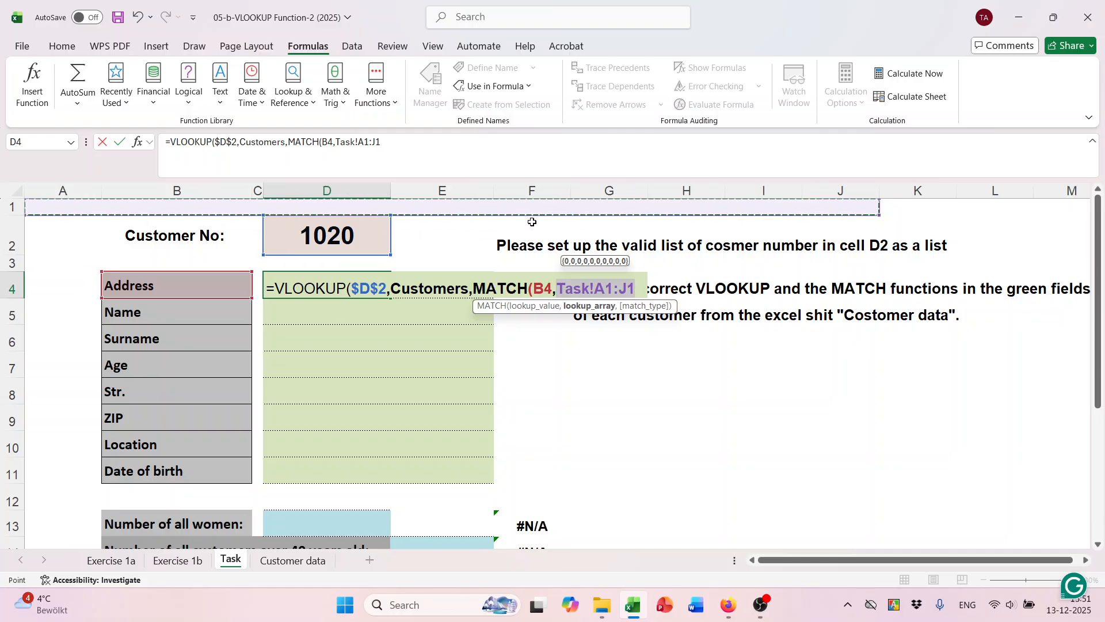
click(292, 560)
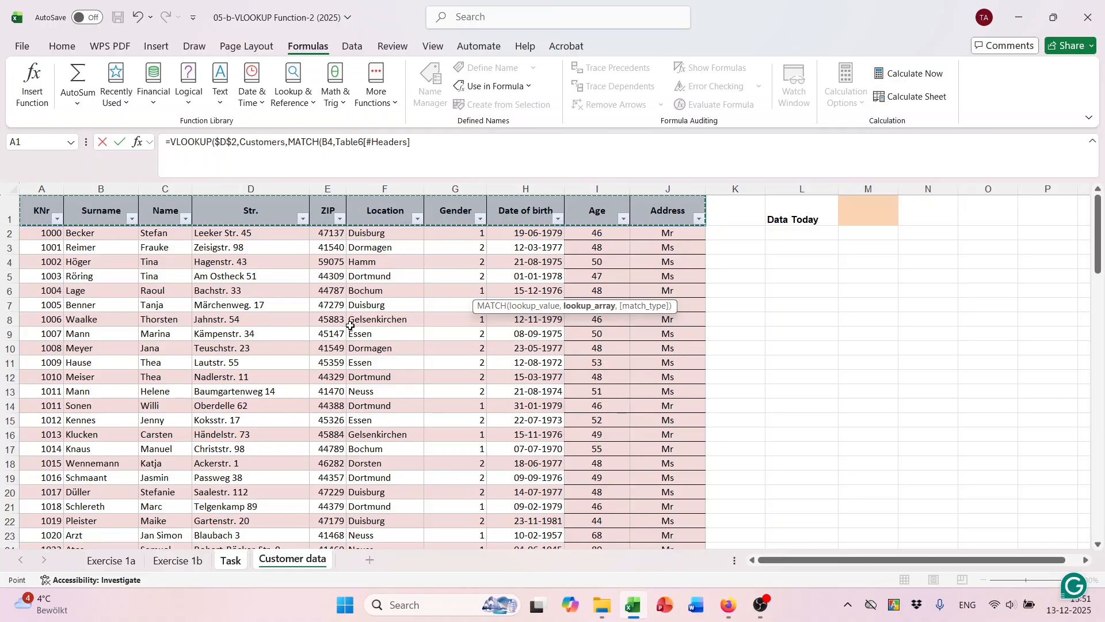
click(419, 143)
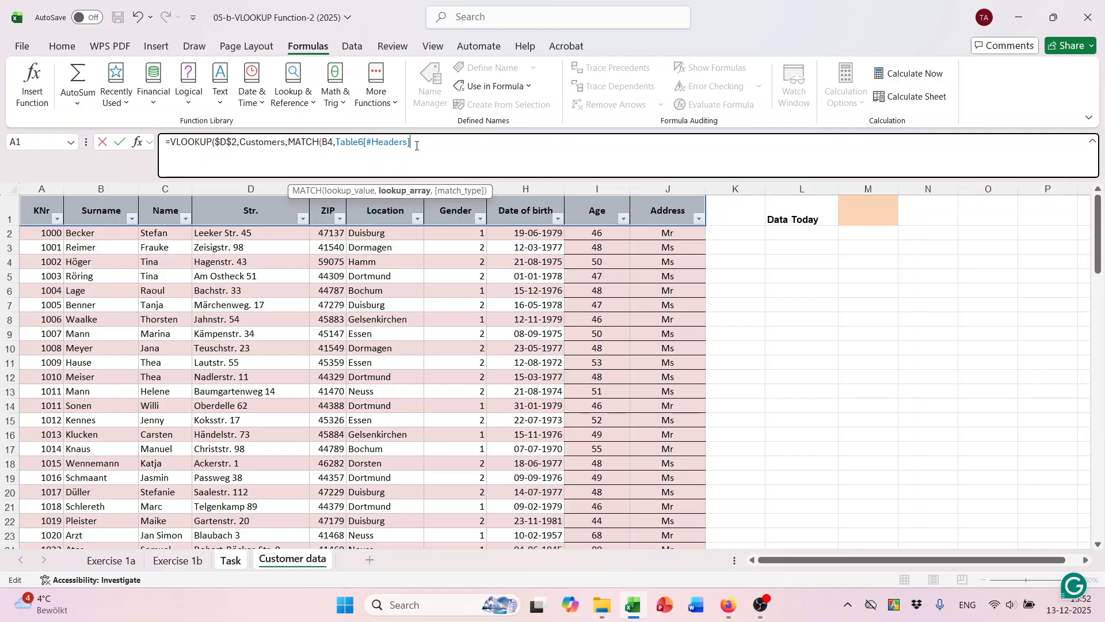
Close MATCH with 0 and VLOOKUP with FALSE for exact matching, and enter D4's formula.
text(,)
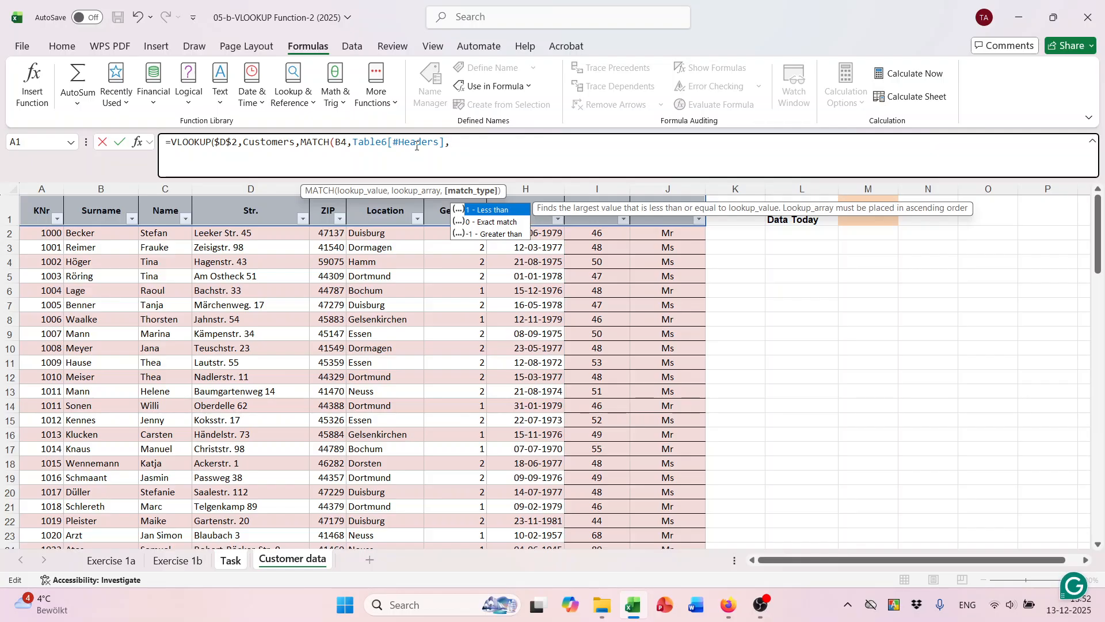
key(Down)
key(Tab)
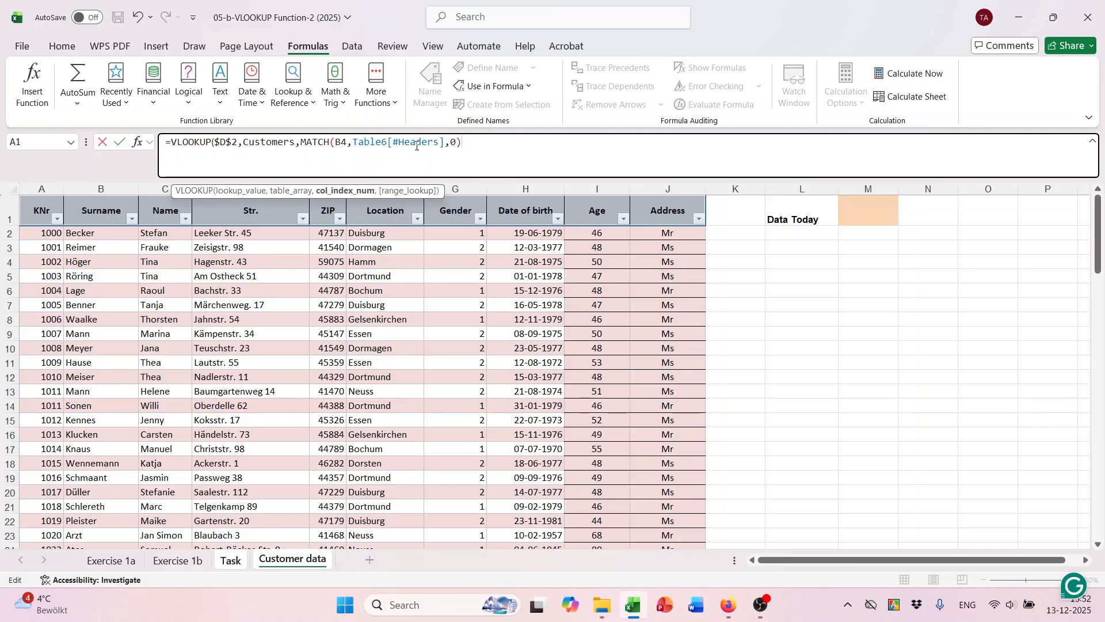
text(,)
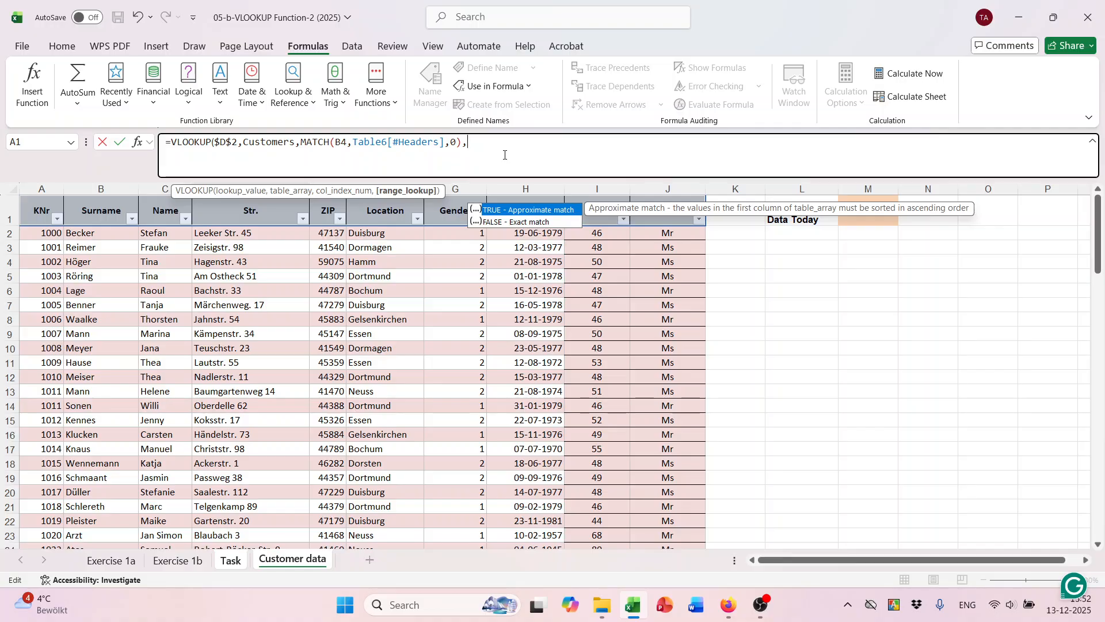
text(fal)
key(Tab)
text())
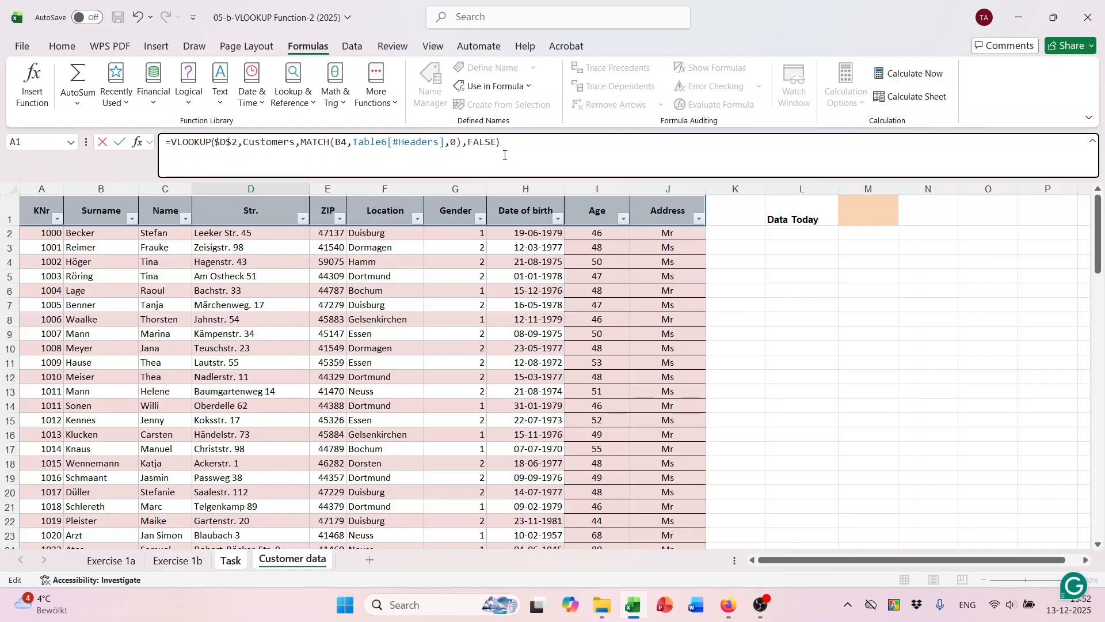
key(Return)
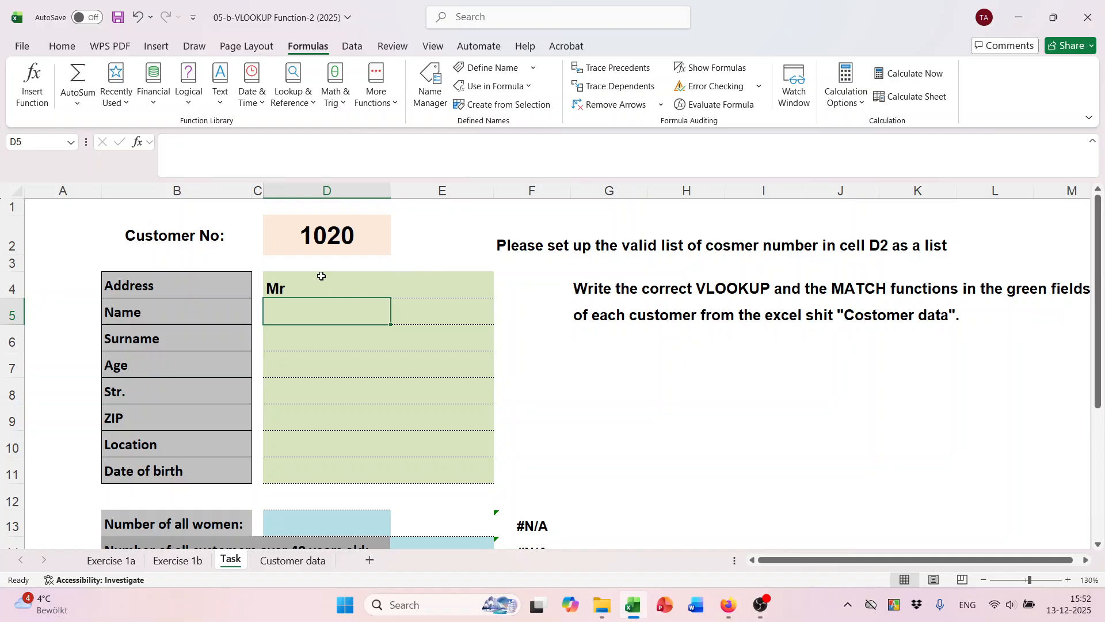
Fill D4's lookup formula down through D11.
click(321, 276)
click(171, 286)
click(284, 288)
click(294, 564)
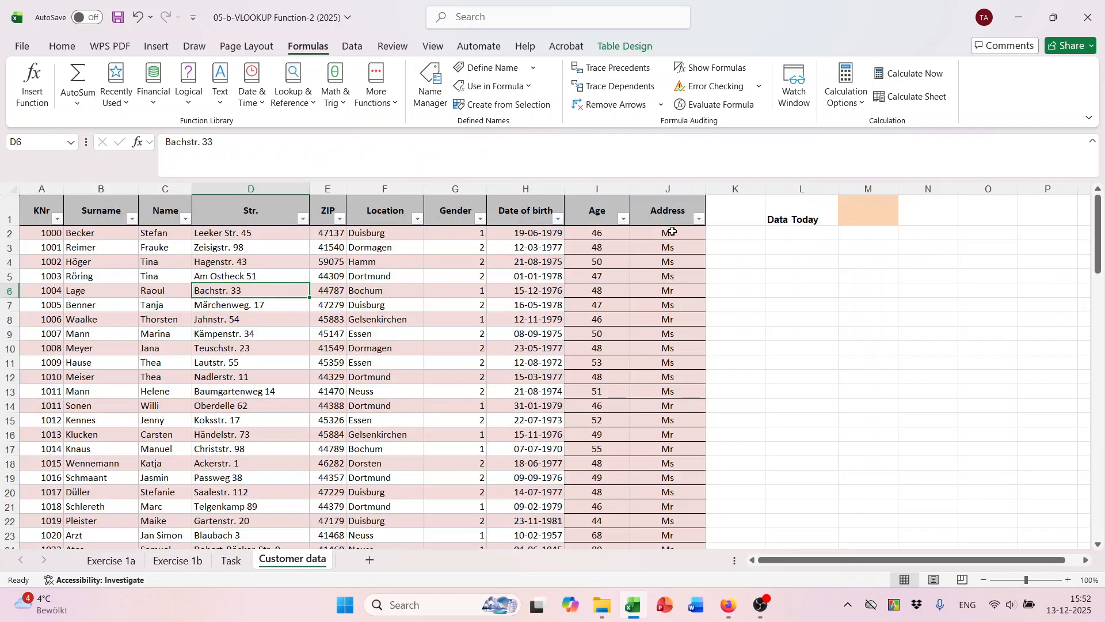
click(671, 232)
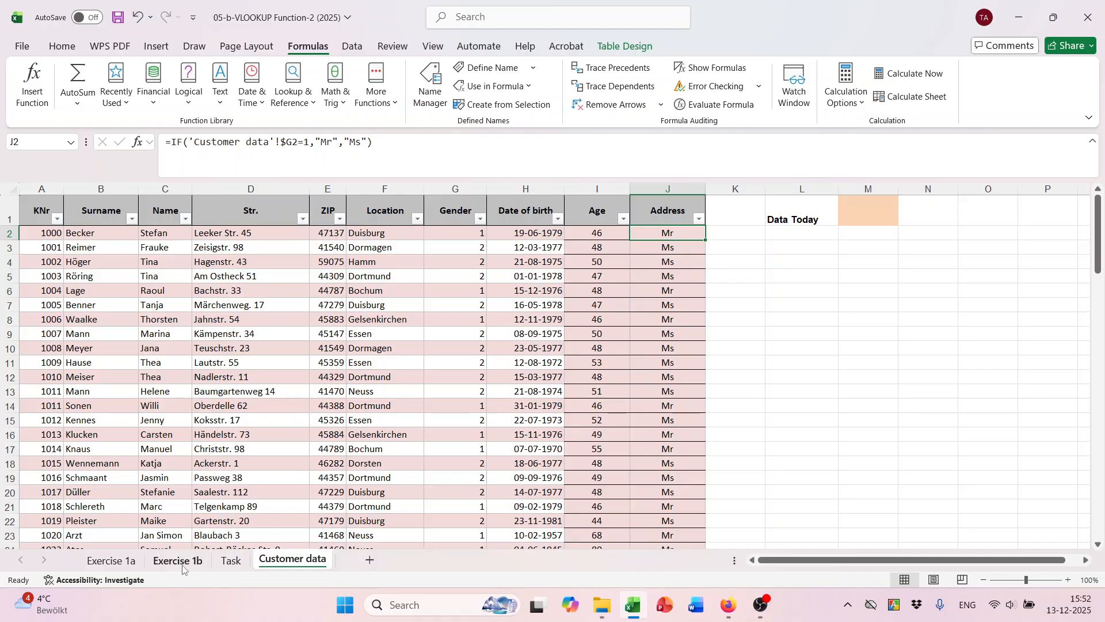
click(231, 562)
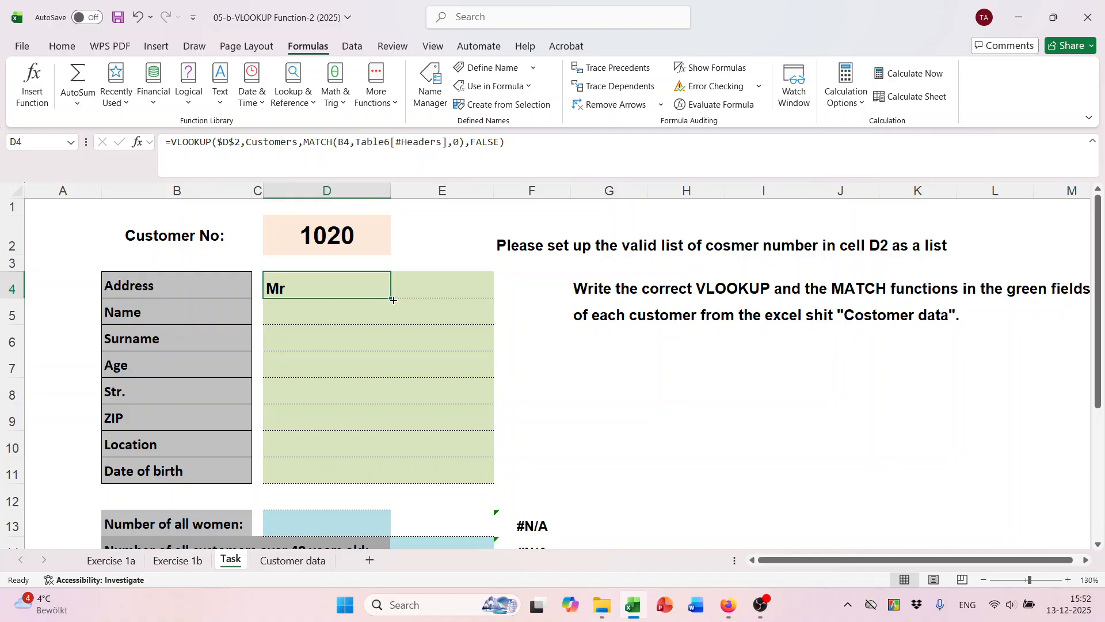
drag(394, 300, 395, 481)
scroll(398, 391, down, 1)
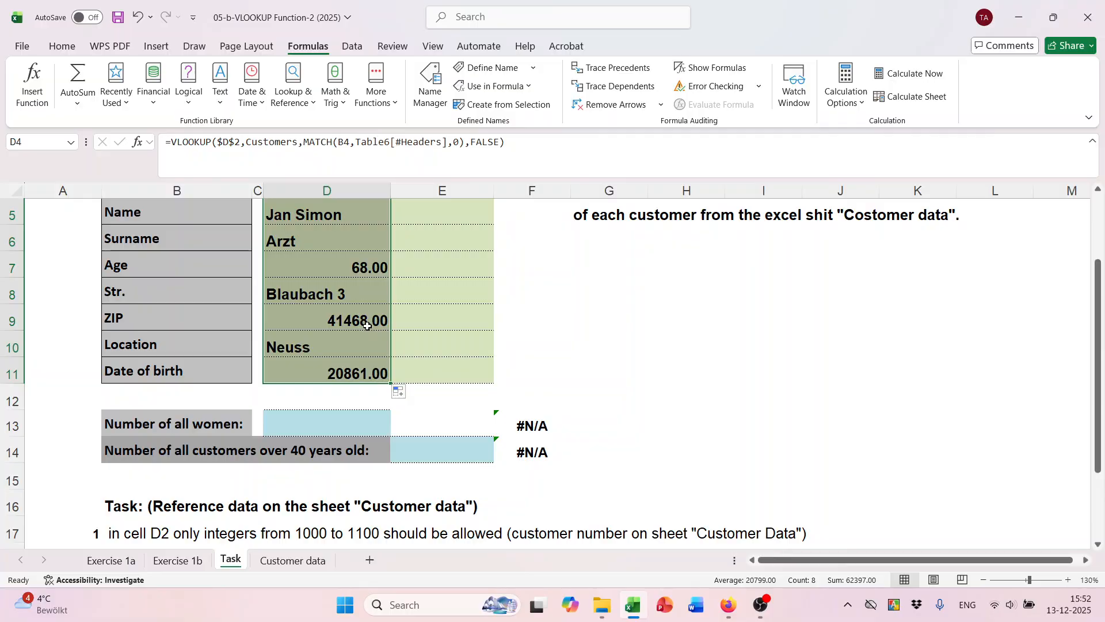
scroll(361, 316, up, 1)
Show the age in D7 without decimals and the ZIP in D9 in General format.
click(361, 317)
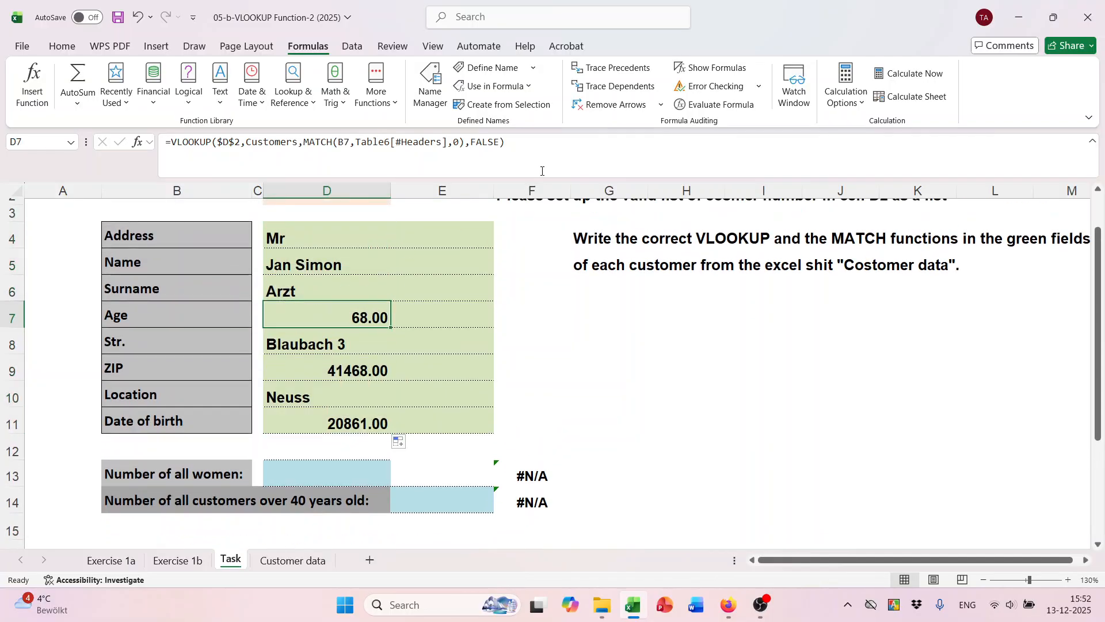
click(62, 46)
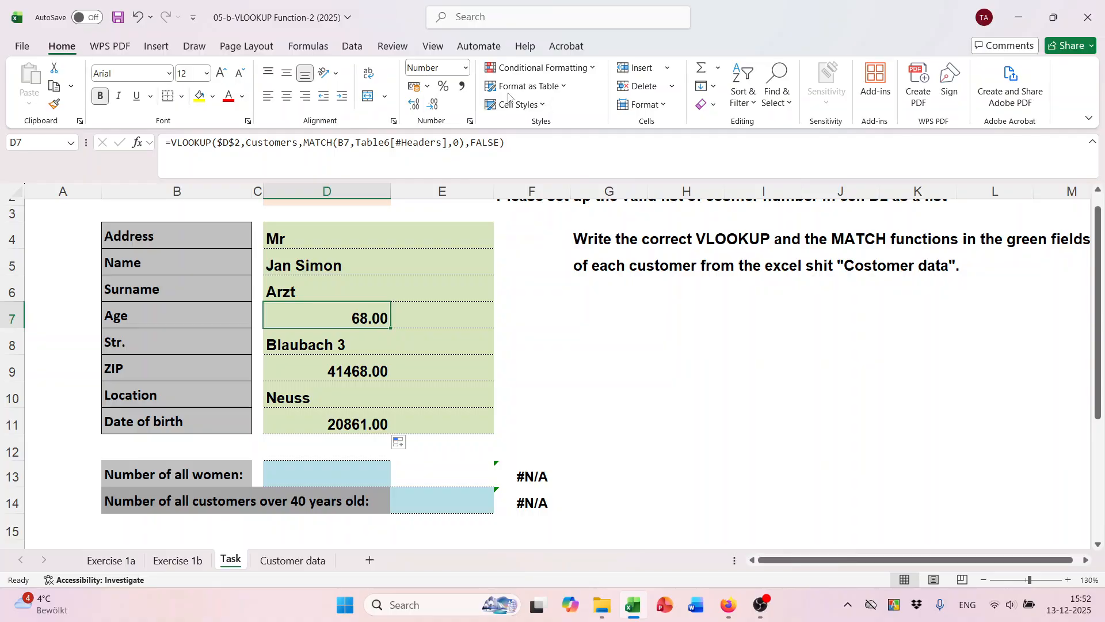
click(437, 104)
click(438, 104)
click(339, 370)
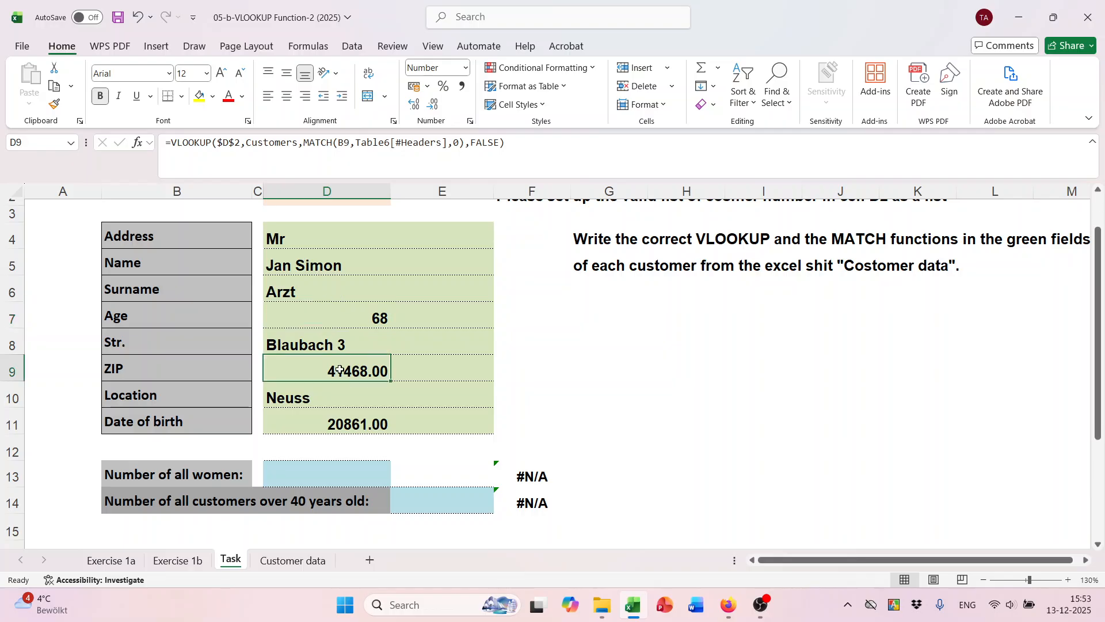
click(466, 68)
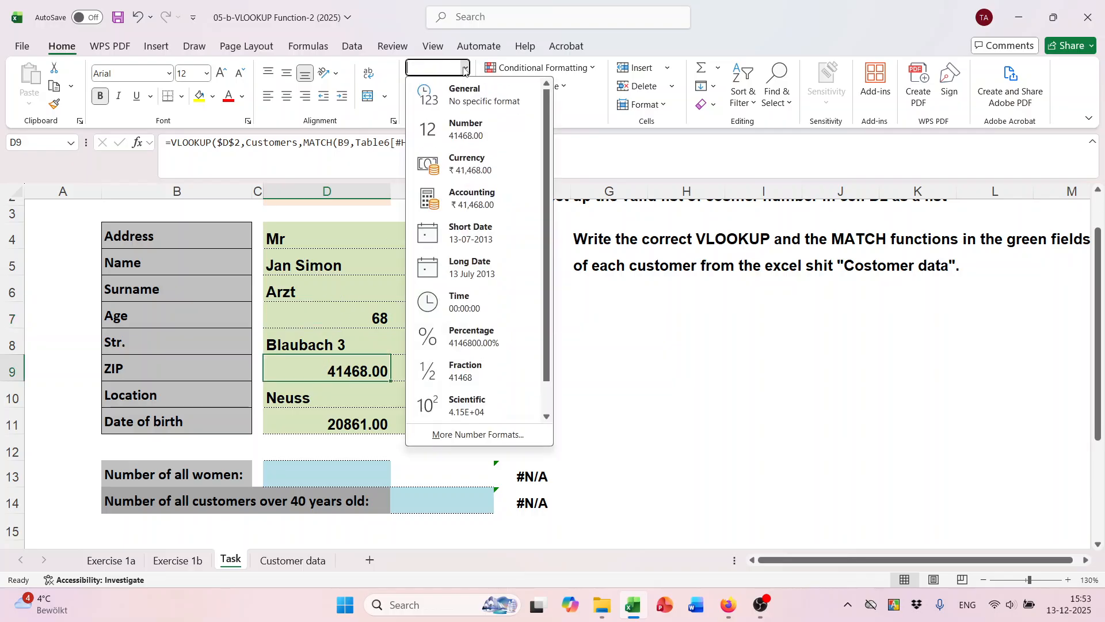
click(442, 98)
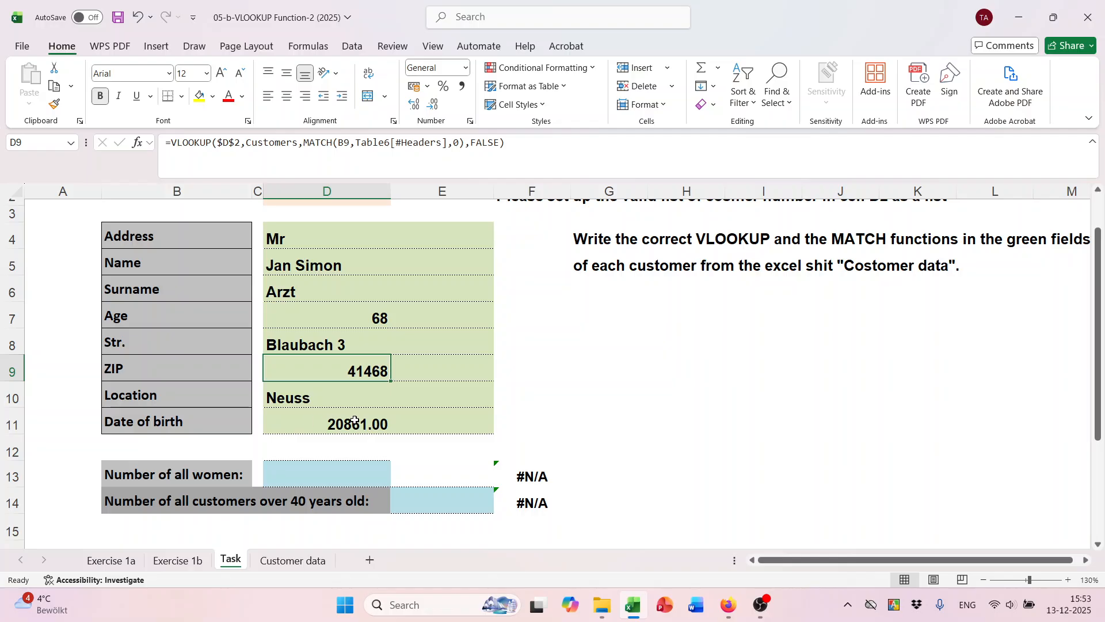
Format the date of birth in D11 as Short Date, showing 10-02-1957.
click(355, 421)
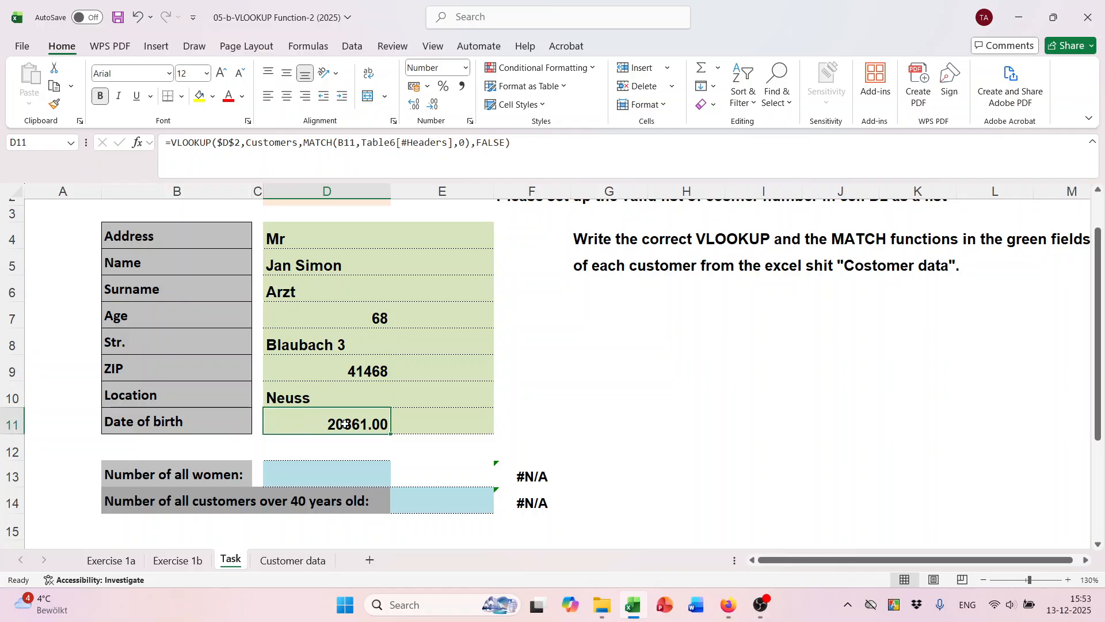
click(466, 68)
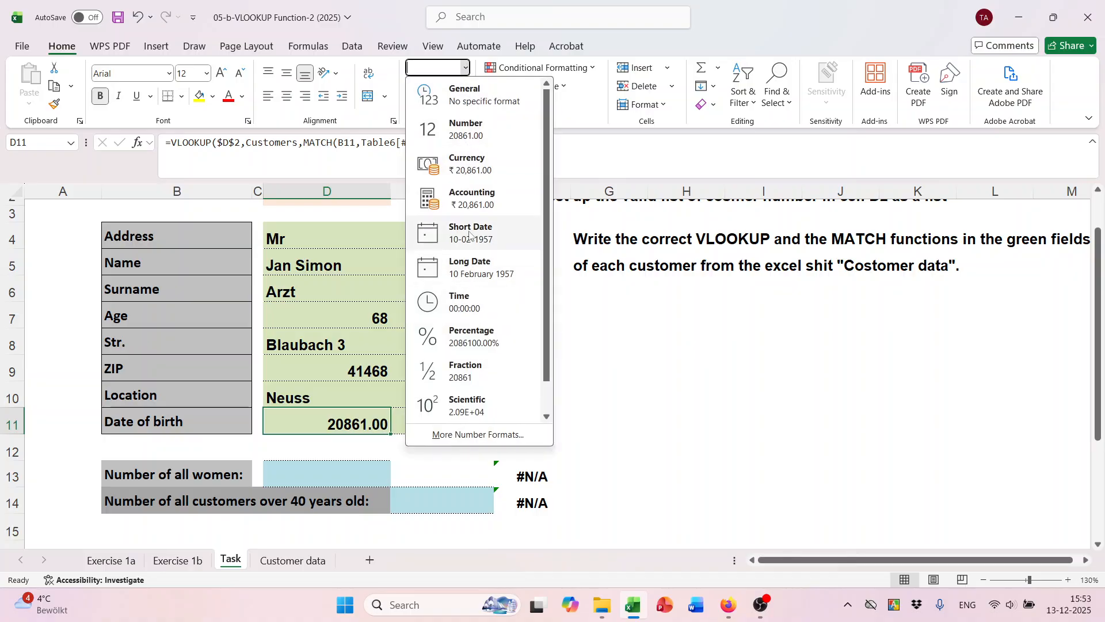
click(458, 305)
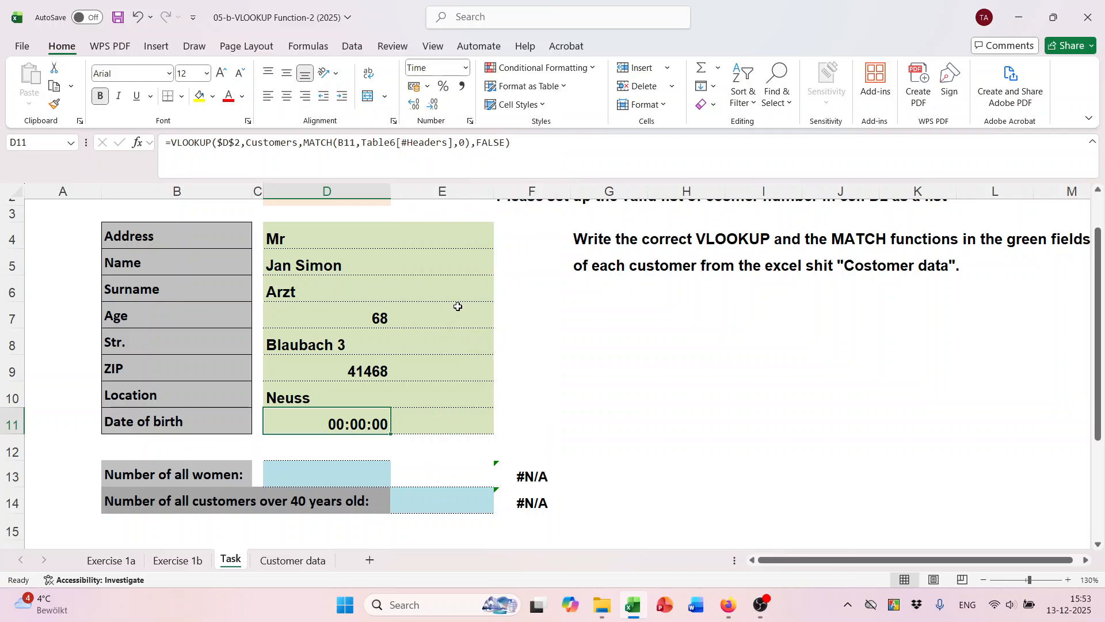
click(466, 67)
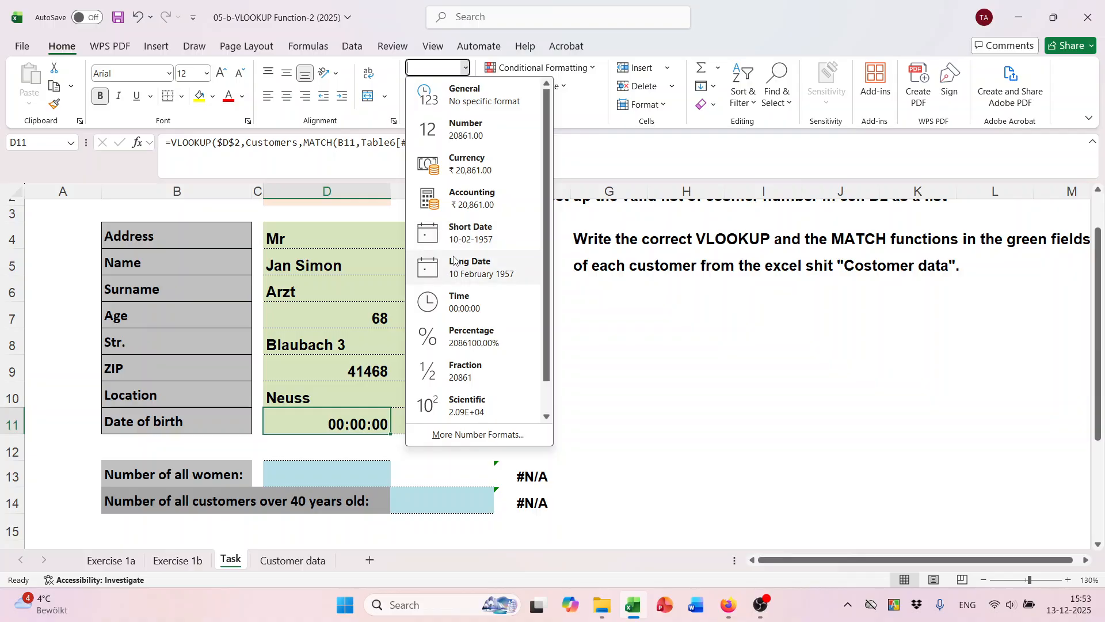
click(460, 240)
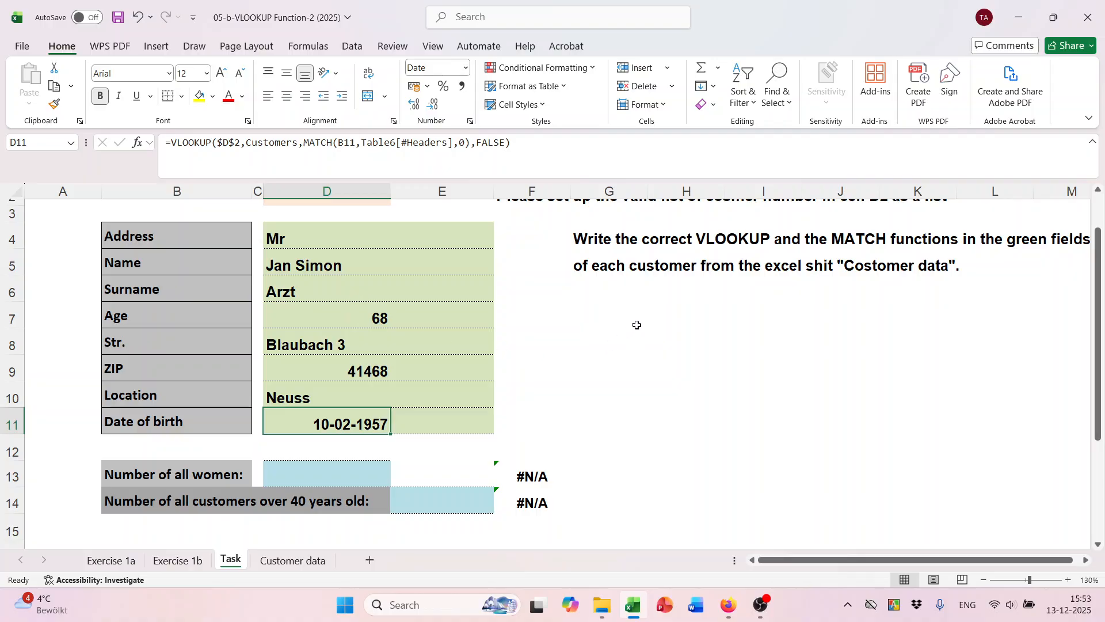
scroll(637, 325, down, 2)
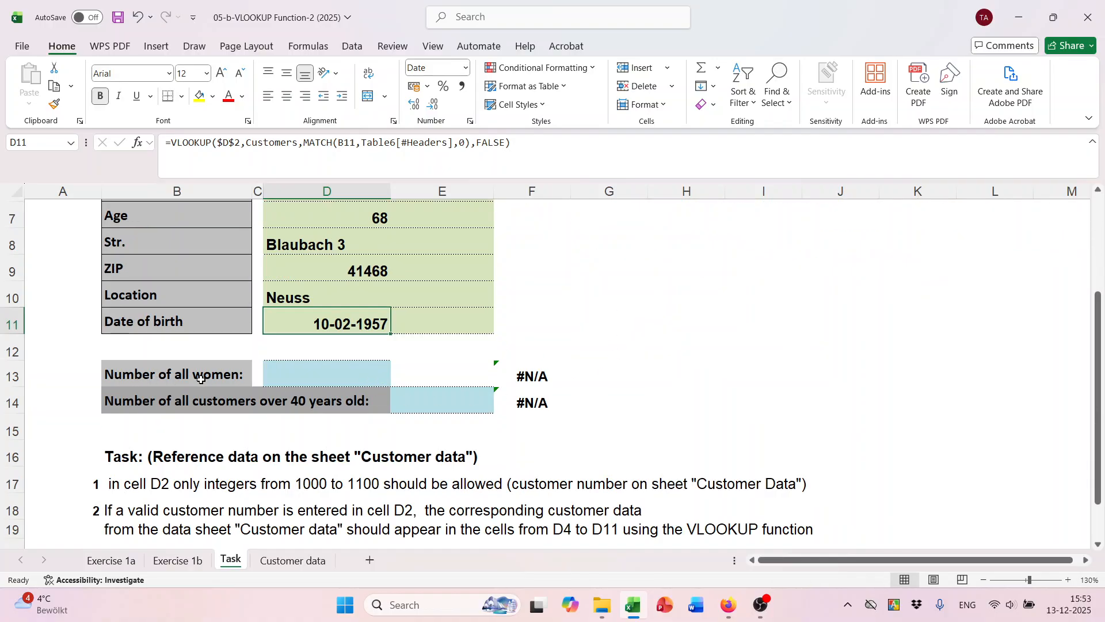
In D13, start a COUNTIF over the Gender column of the Customer data table.
click(272, 378)
scroll(541, 429, up, 1)
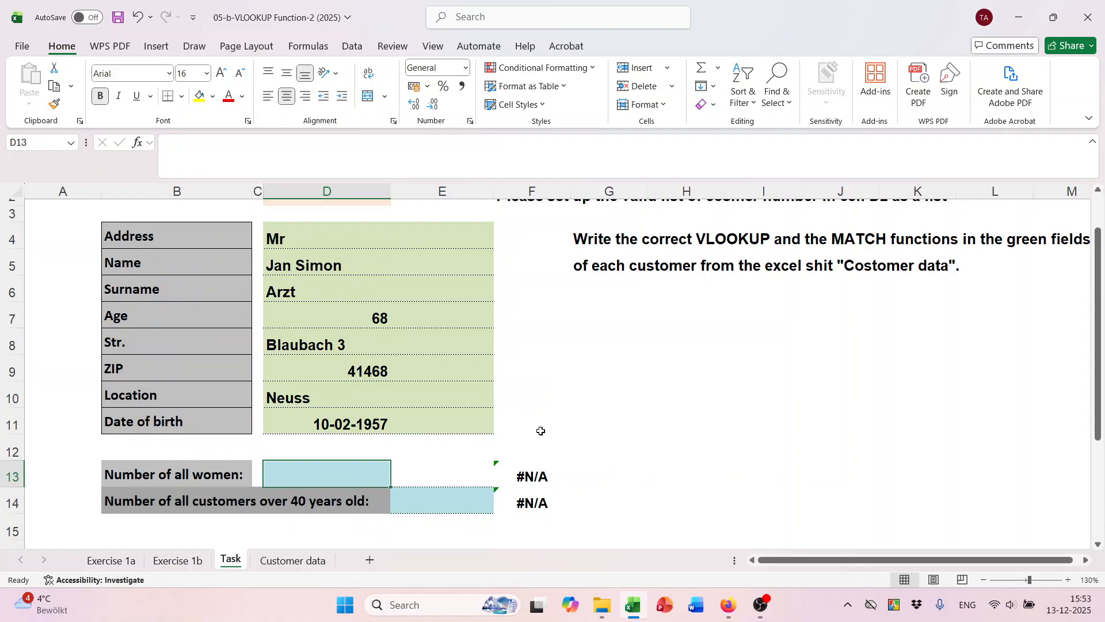
scroll(576, 432, up, 1)
text(=cou)
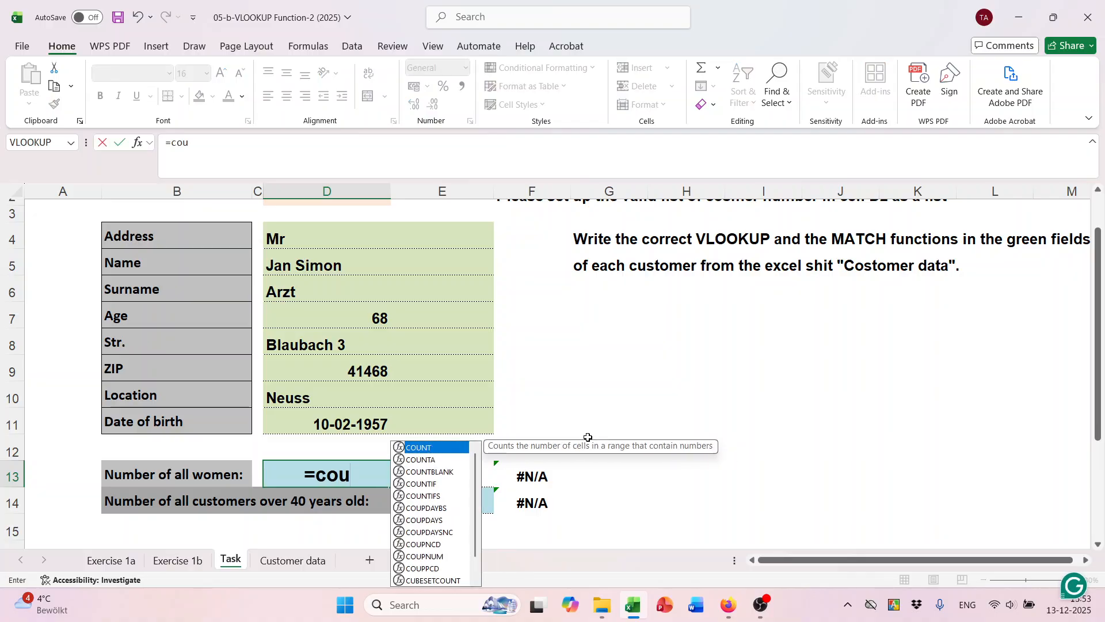
text(n)
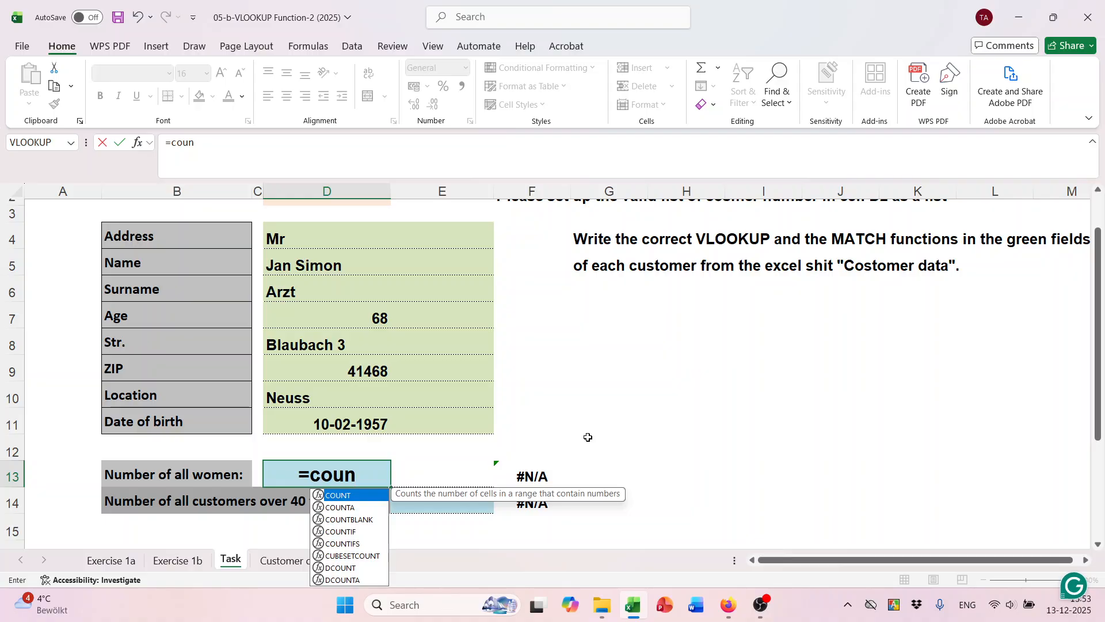
key(Down)
key(Down)
key(Down)
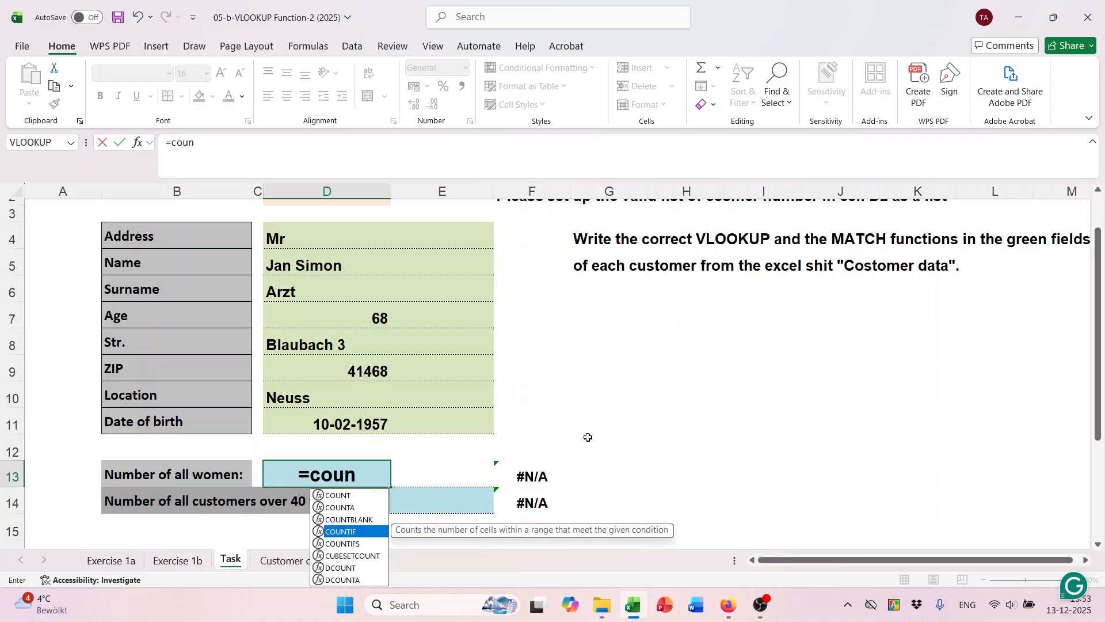
key(Tab)
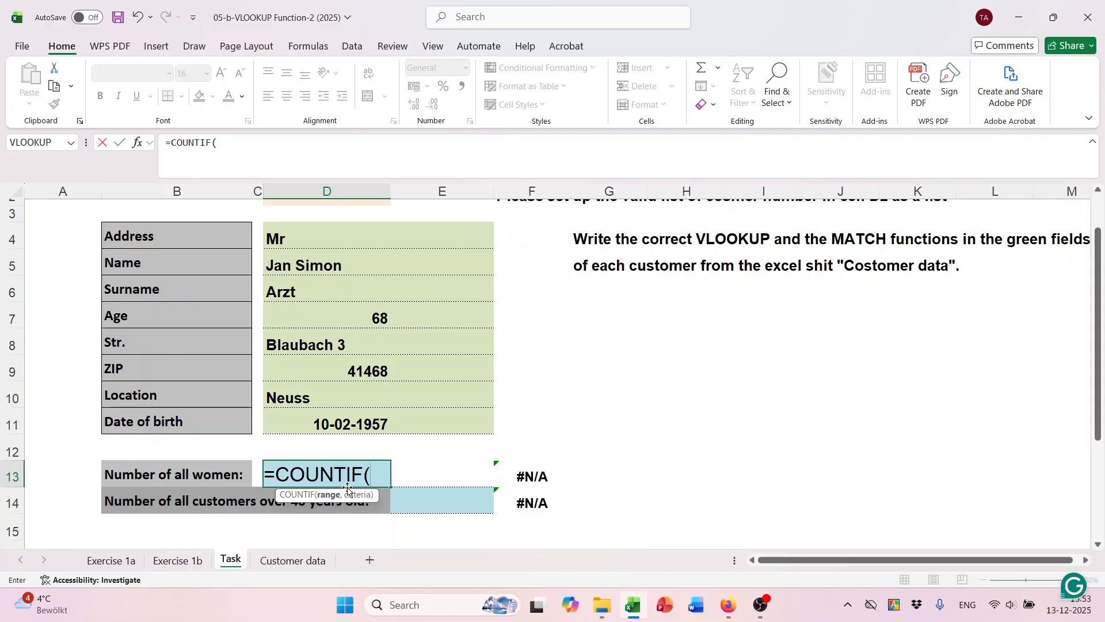
click(292, 561)
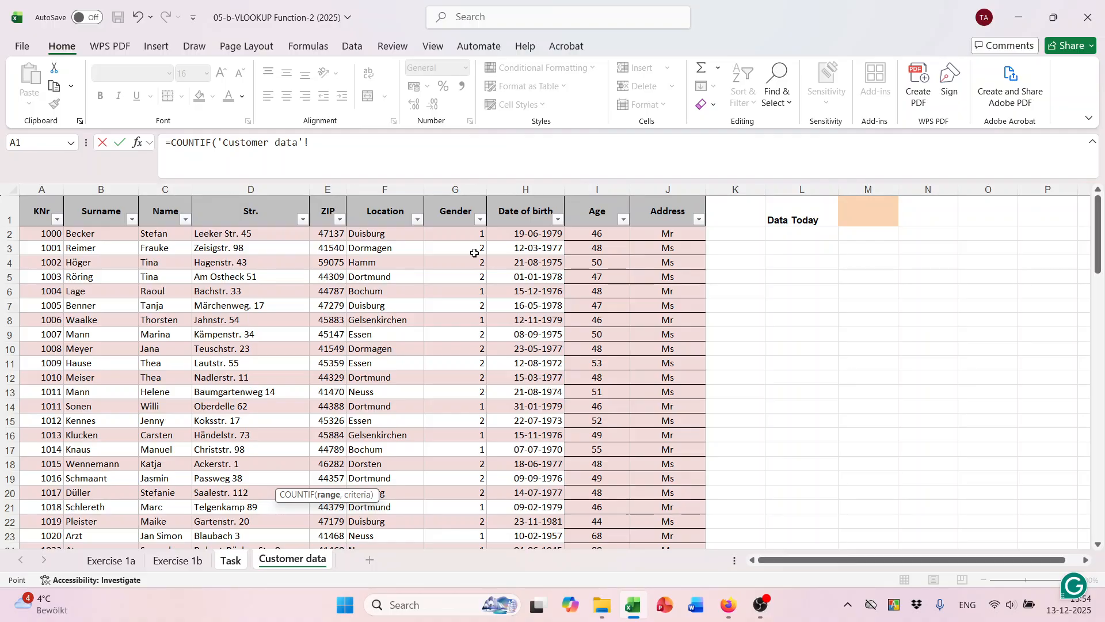
drag(486, 237, 444, 217)
Complete it as =COUNTIF(Table6[Gender],2) and enter it, giving 58.
scroll(511, 325, up, 20)
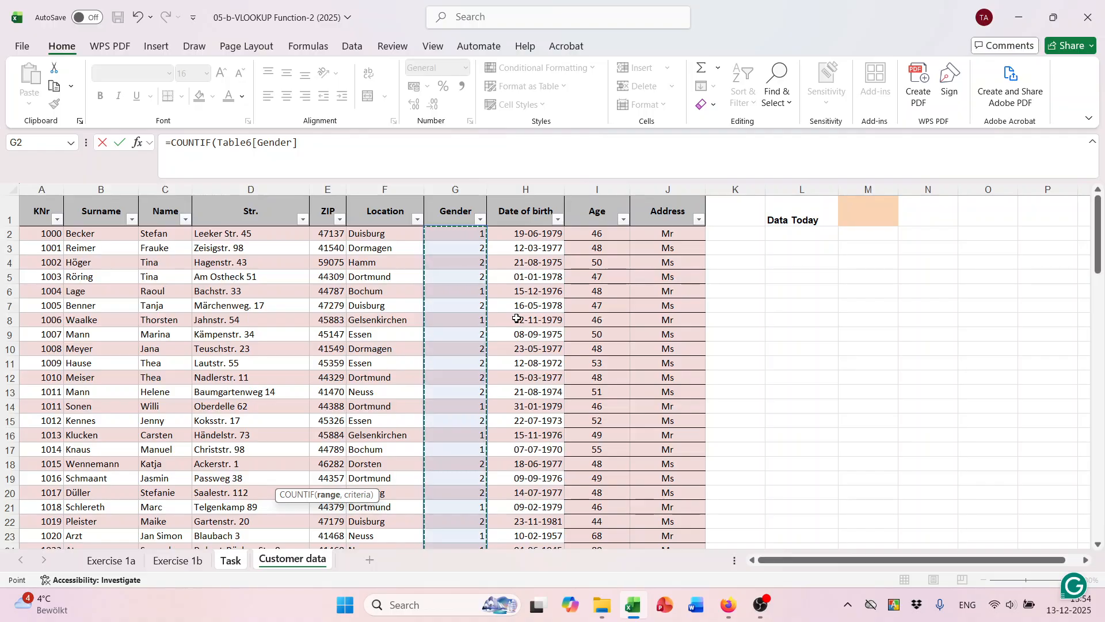
click(231, 560)
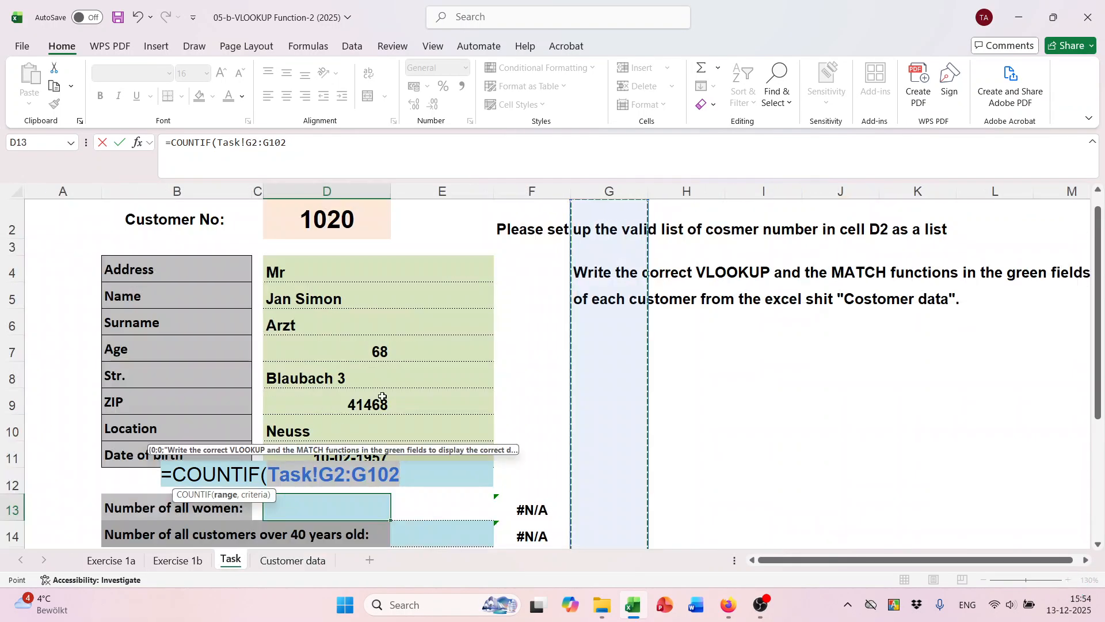
scroll(359, 406, down, 1)
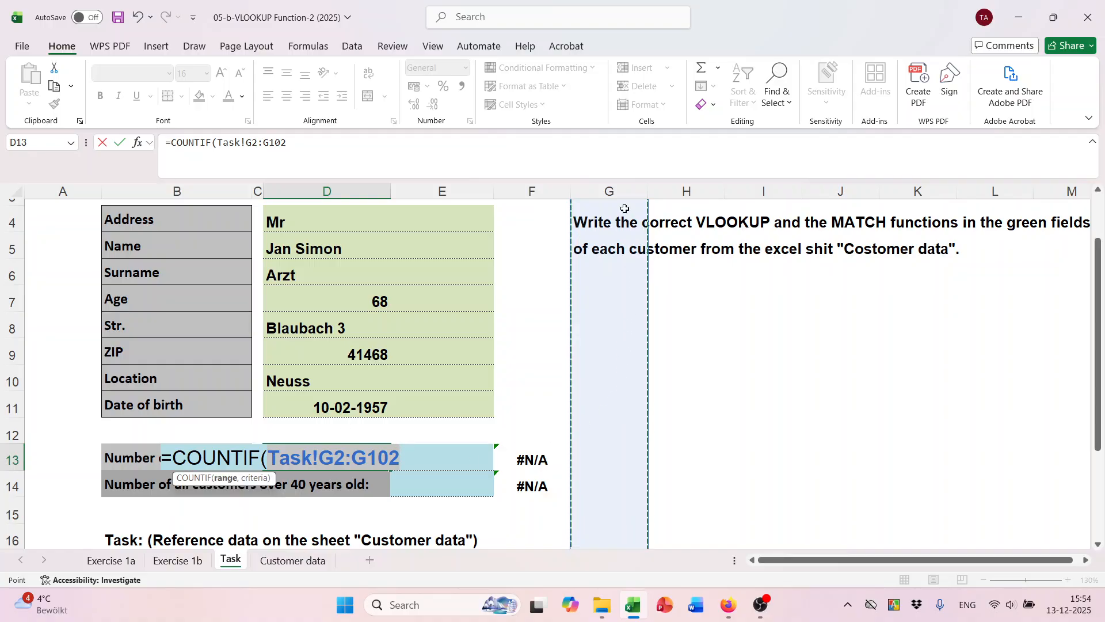
scroll(604, 254, up, 1)
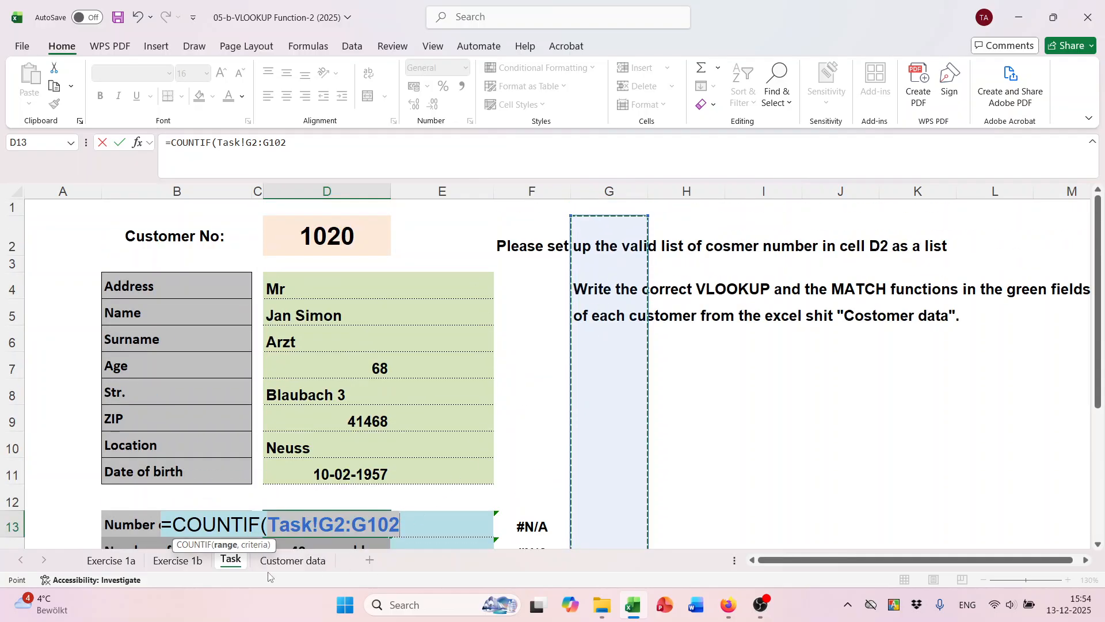
click(293, 560)
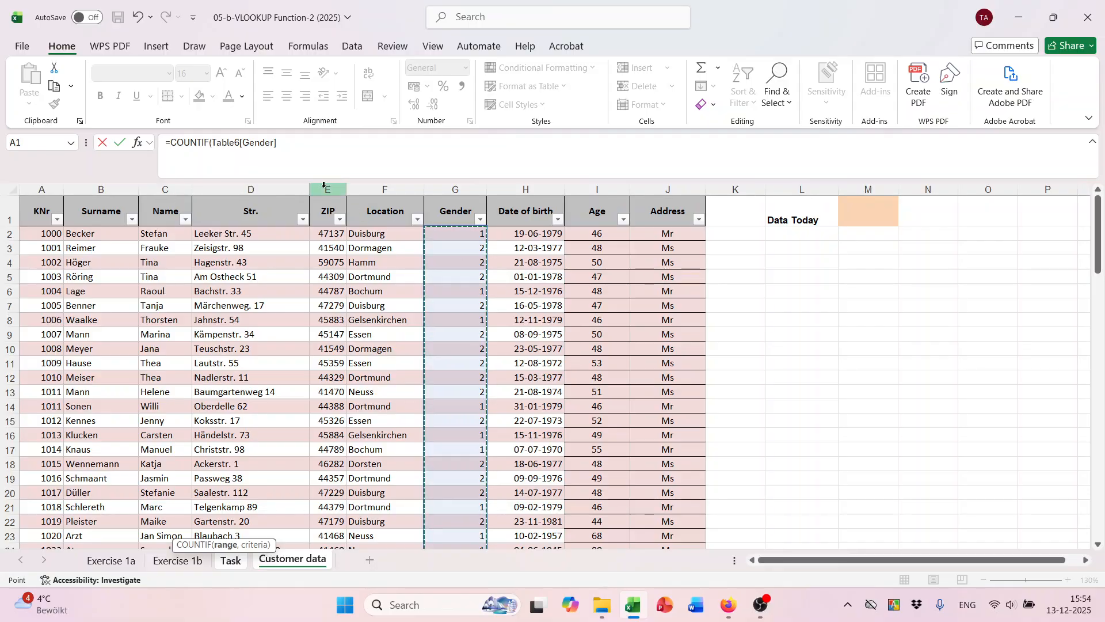
click(285, 148)
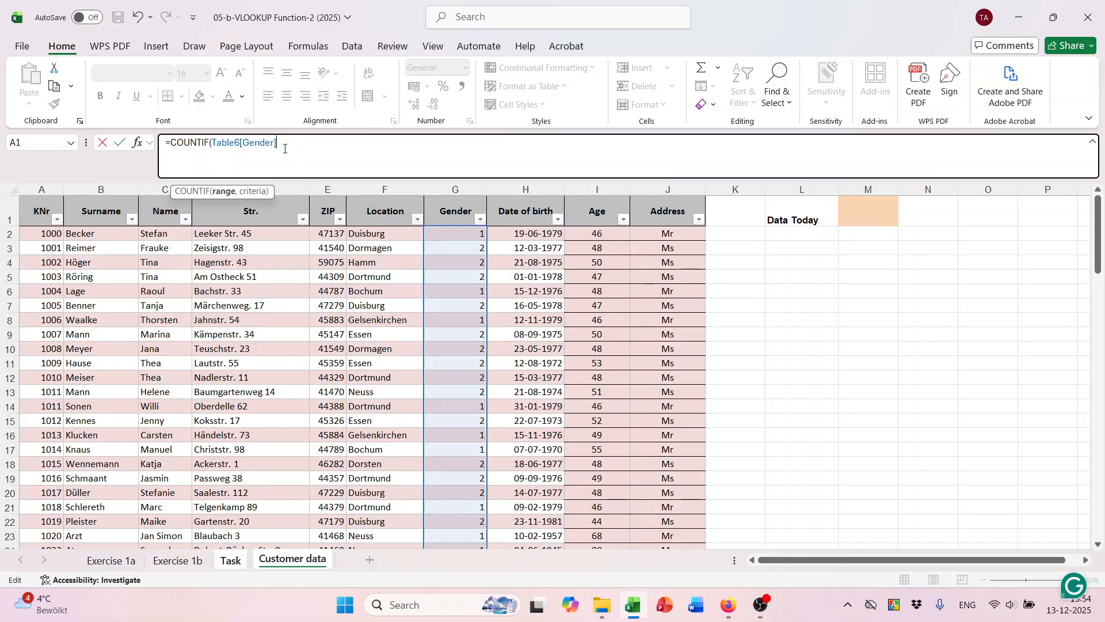
text(,)
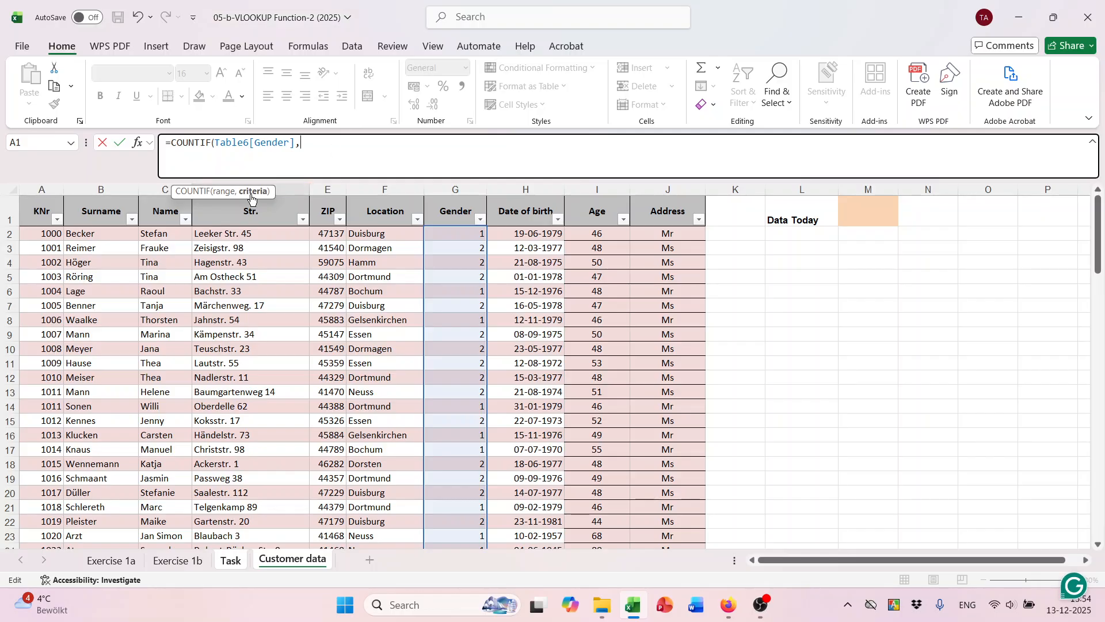
text(2))
key(Return)
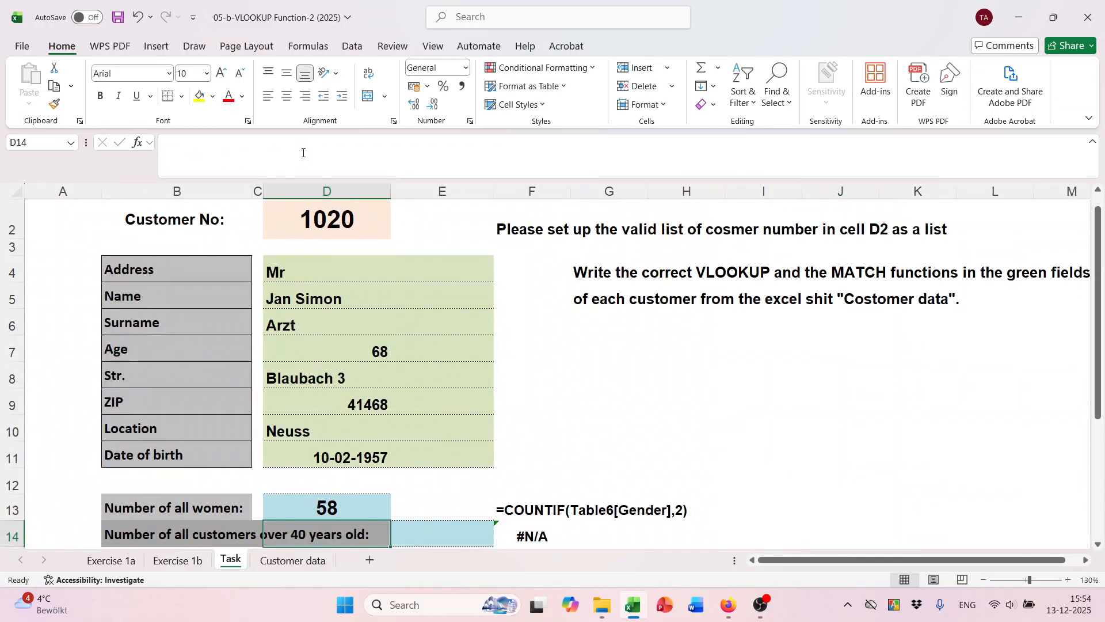
scroll(340, 444, down, 1)
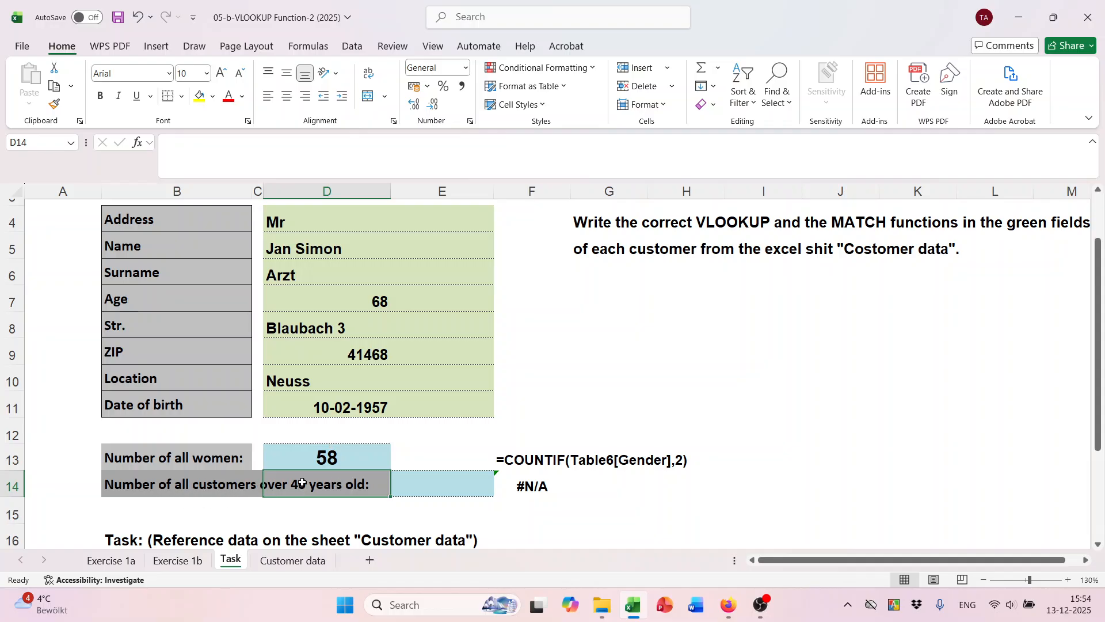
click(409, 481)
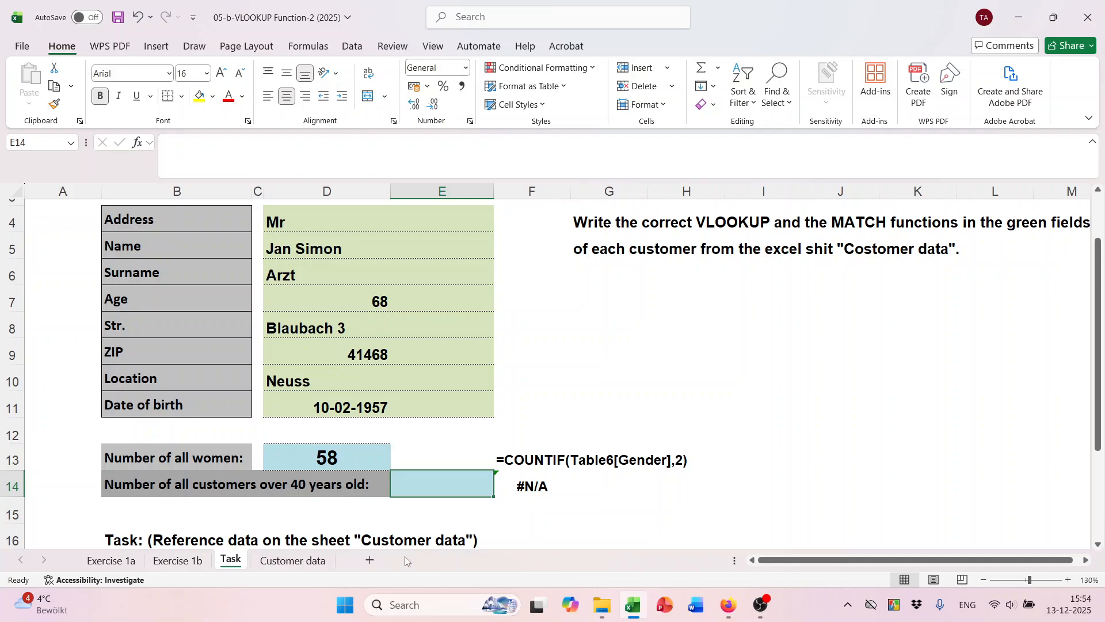
click(292, 561)
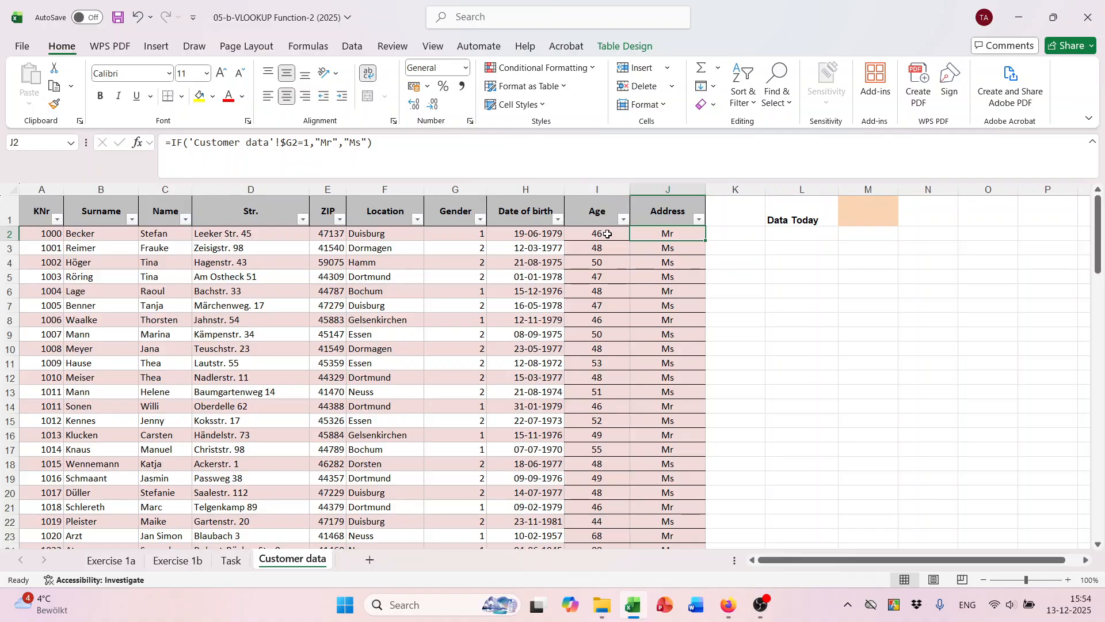
drag(608, 233, 600, 424)
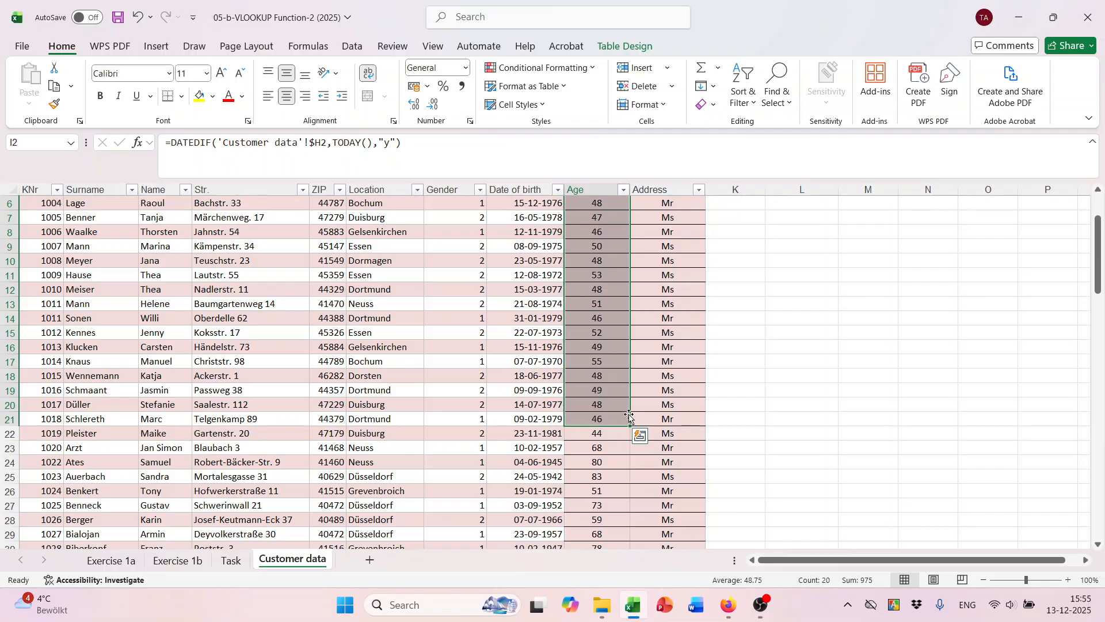
scroll(619, 420, up, 2)
click(607, 230)
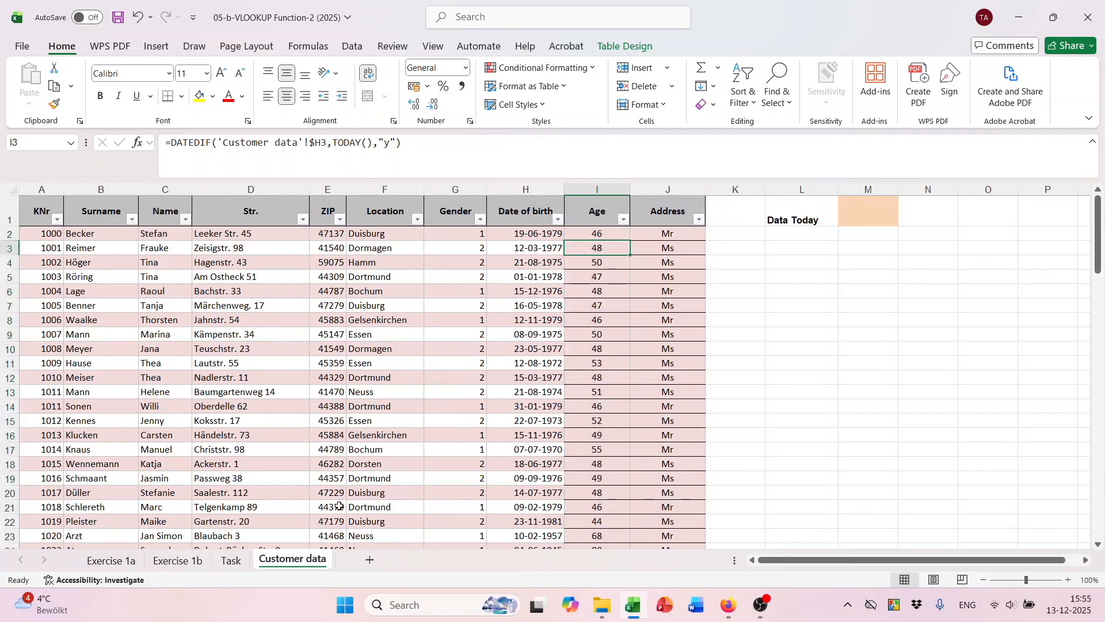
click(231, 561)
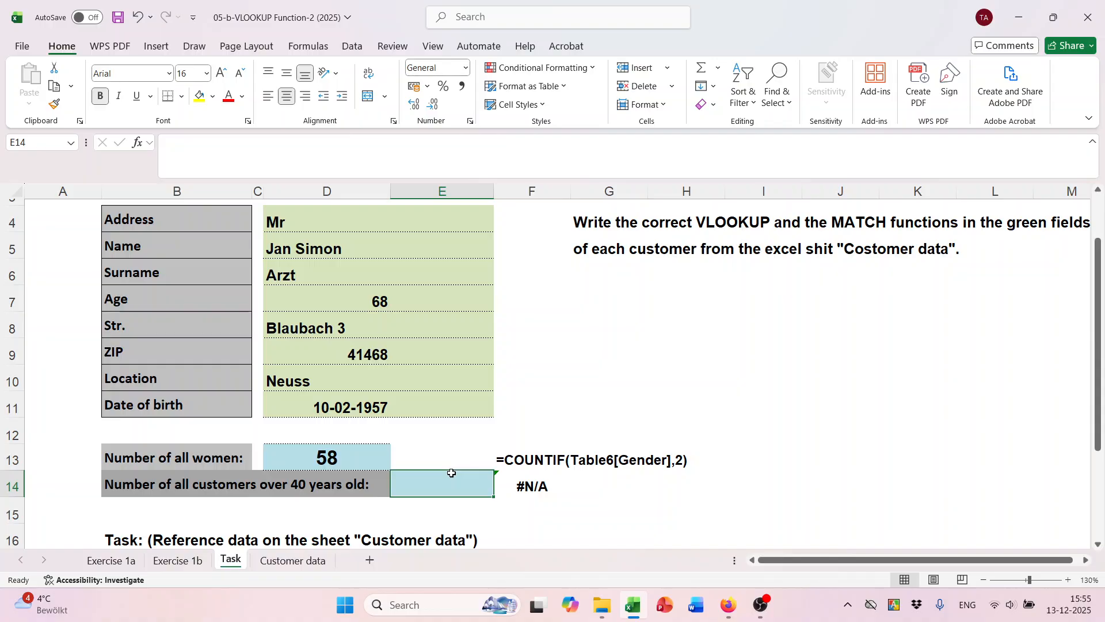
text(COU)
Enter =COUNTIF(Table6[Age],">40") in E14 using the Customer data Age column, returning 96.
key(BackSpace)
key(BackSpace)
key(BackSpace)
text(o)
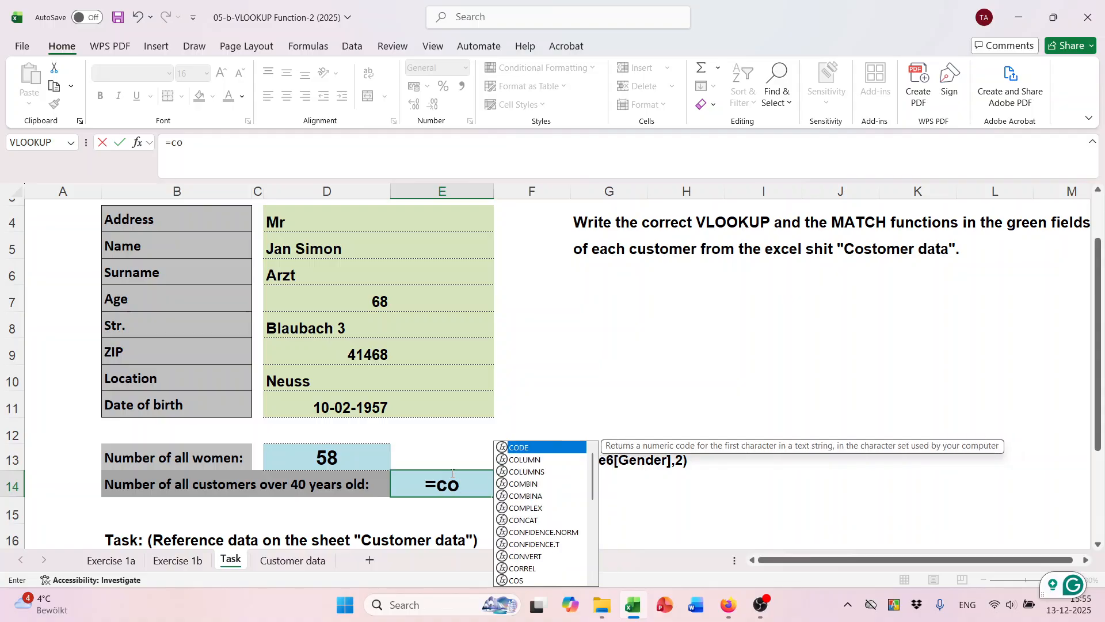
text(unti)
key(Tab)
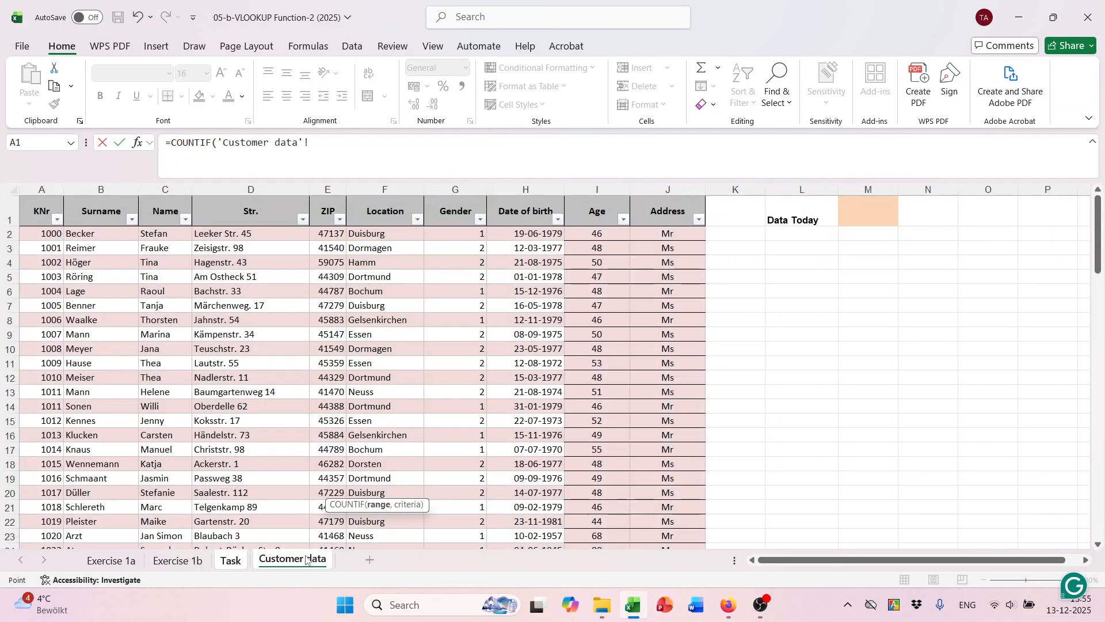
click(305, 560)
drag(597, 234, 617, 536)
click(293, 140)
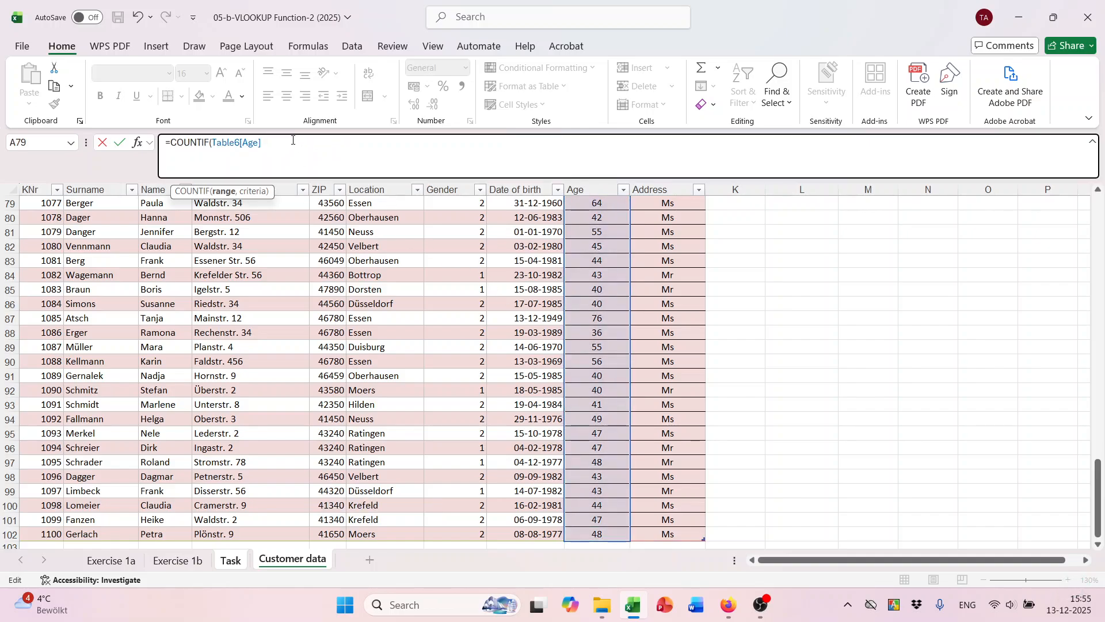
text(,)
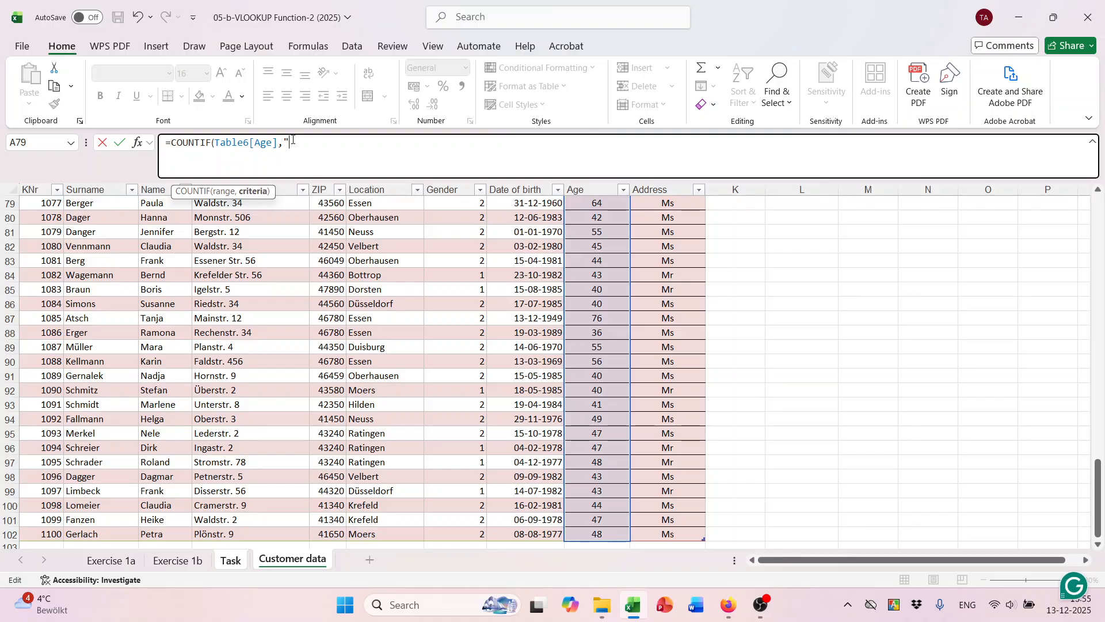
text(>40"))
key(Return)
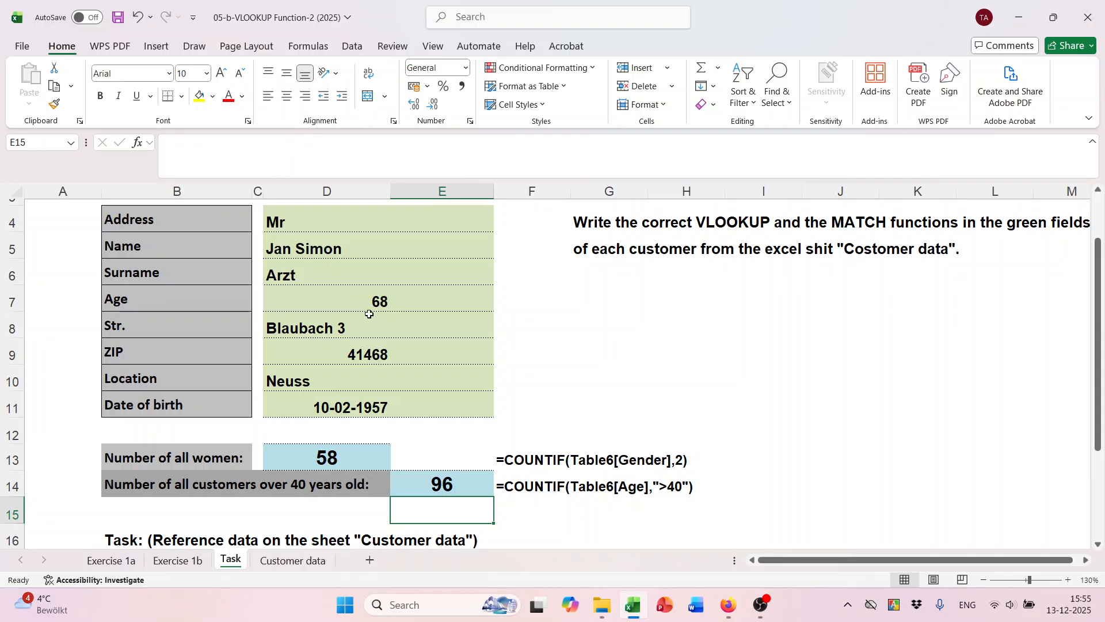
Save the workbook with Ctrl+S.
scroll(437, 429, up, 1)
scroll(437, 430, down, 1)
scroll(436, 430, down, 2)
scroll(520, 387, up, 2)
click(745, 342)
scroll(745, 341, down, 2)
scroll(745, 339, up, 1)
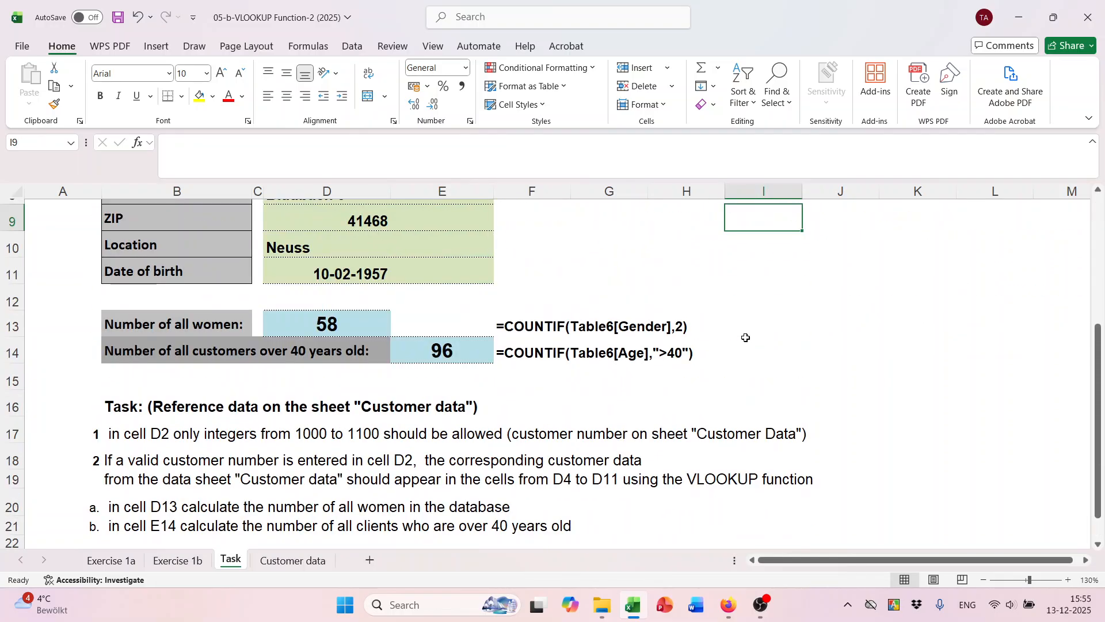
scroll(745, 338, down, 2)
key(ctrl+s)
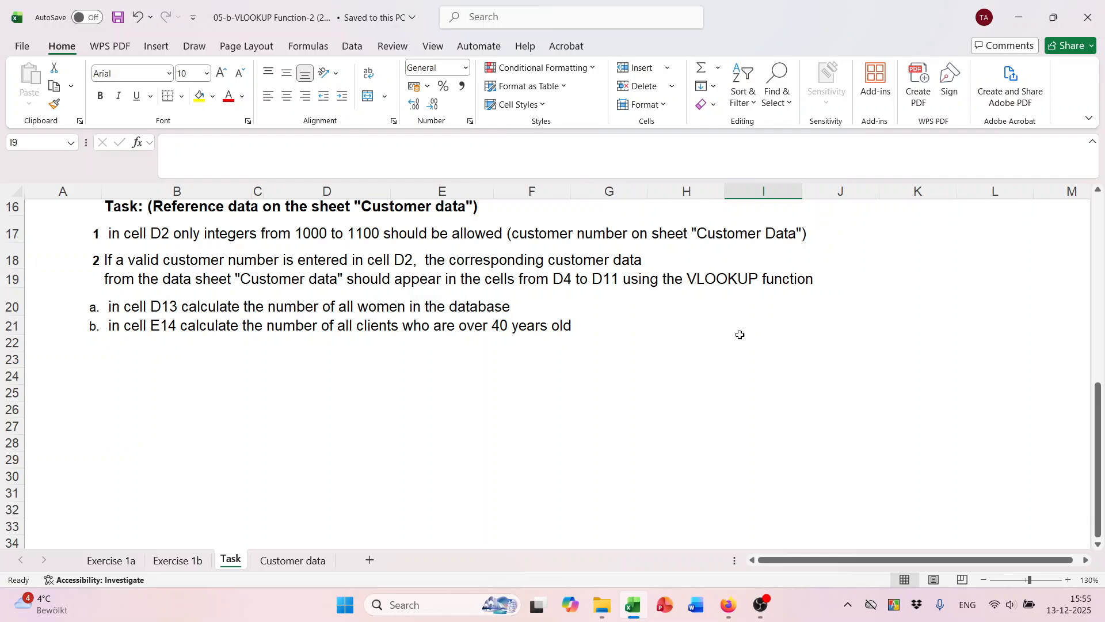
Review the customer number in D2 and D5's VLOOKUP formula without changing anything.
scroll(746, 338, up, 4)
click(409, 232)
click(344, 239)
scroll(609, 363, down, 2)
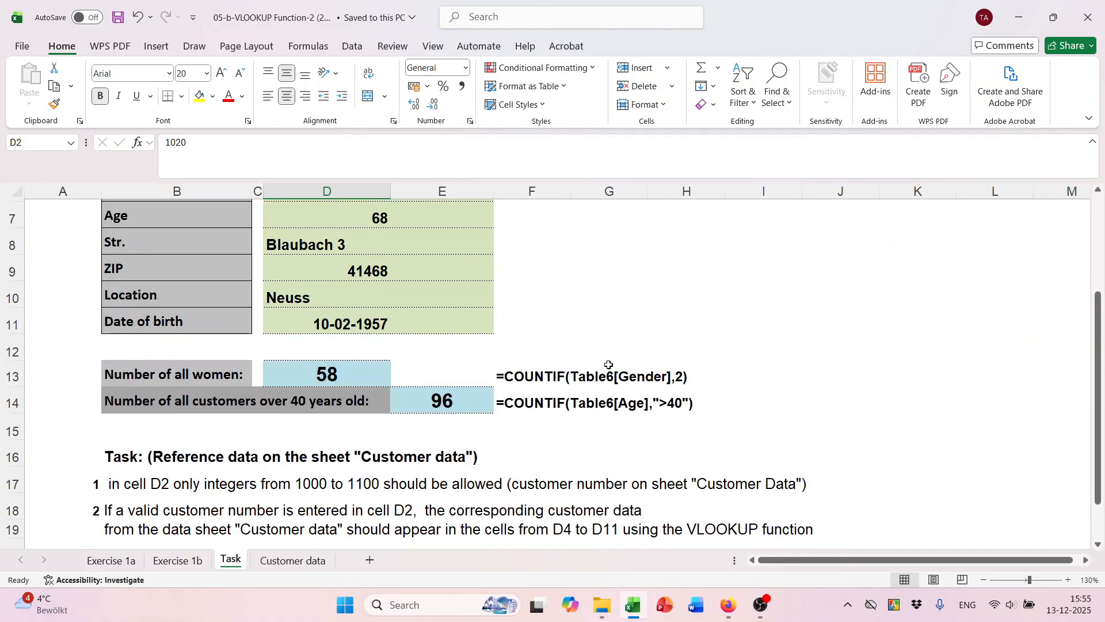
scroll(609, 364, up, 2)
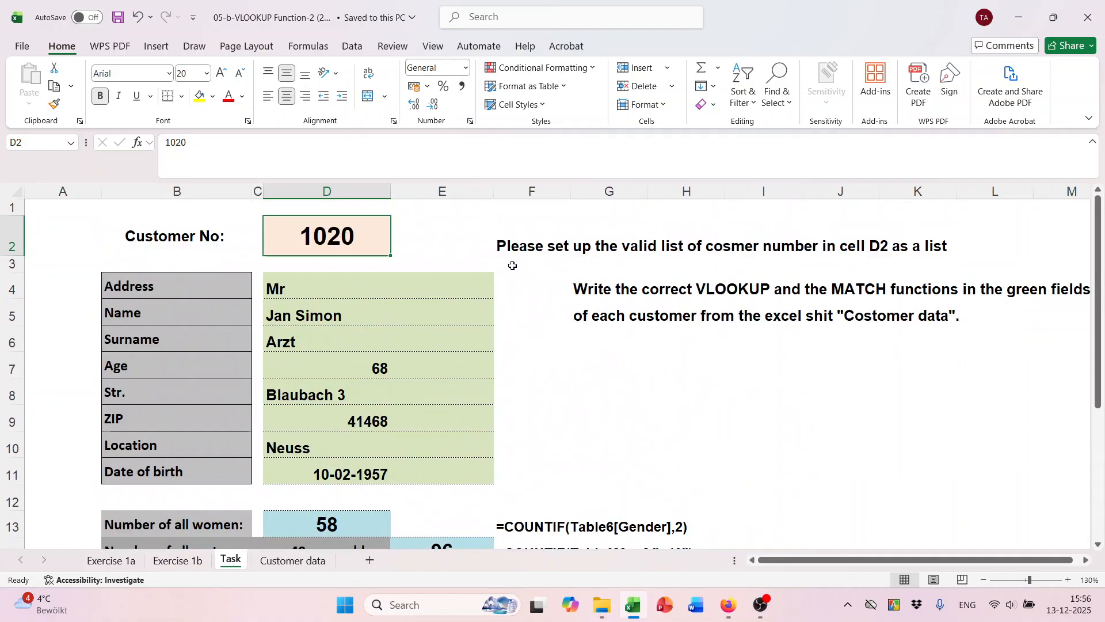
click(424, 269)
click(432, 335)
click(554, 361)
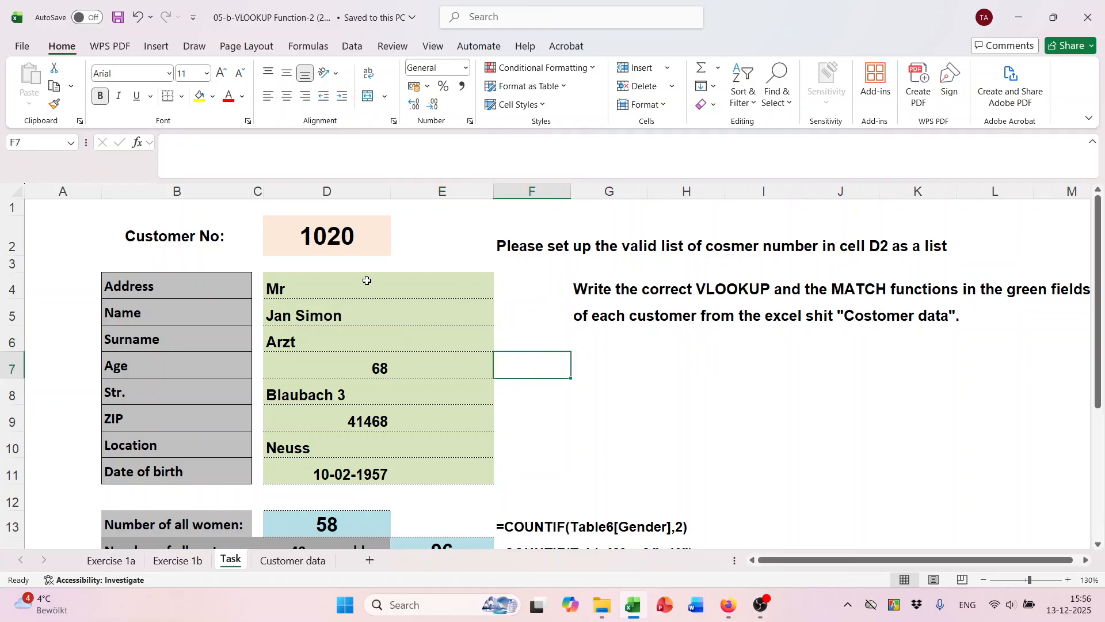
double_click(334, 320)
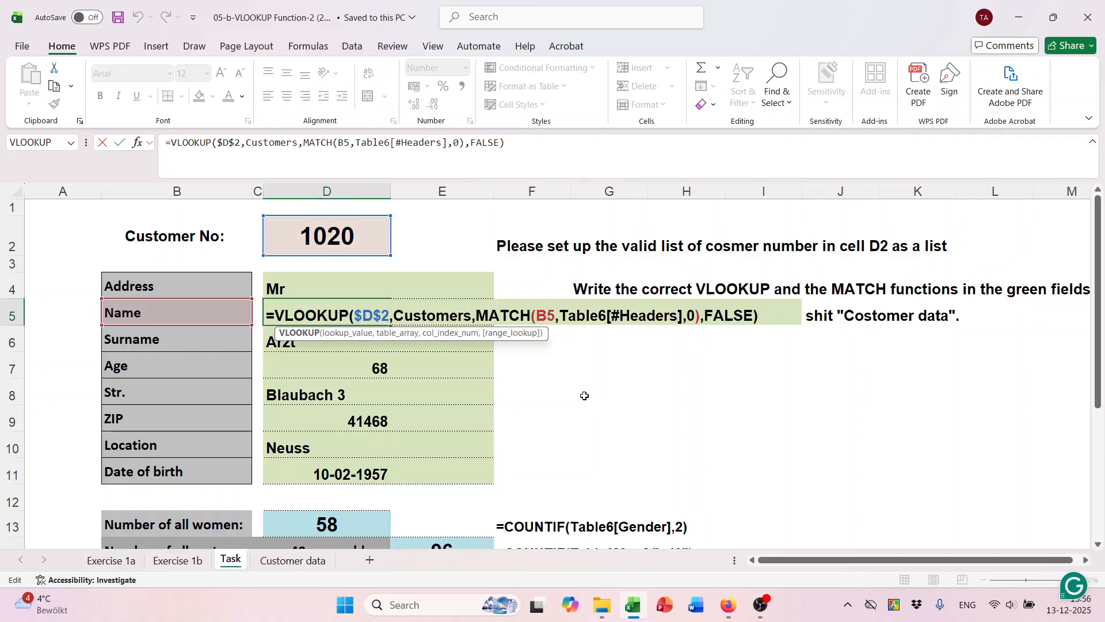
key(Escape)
Look over the instruction text in G4 and the note in F2, leaving them unchanged.
double_click(609, 291)
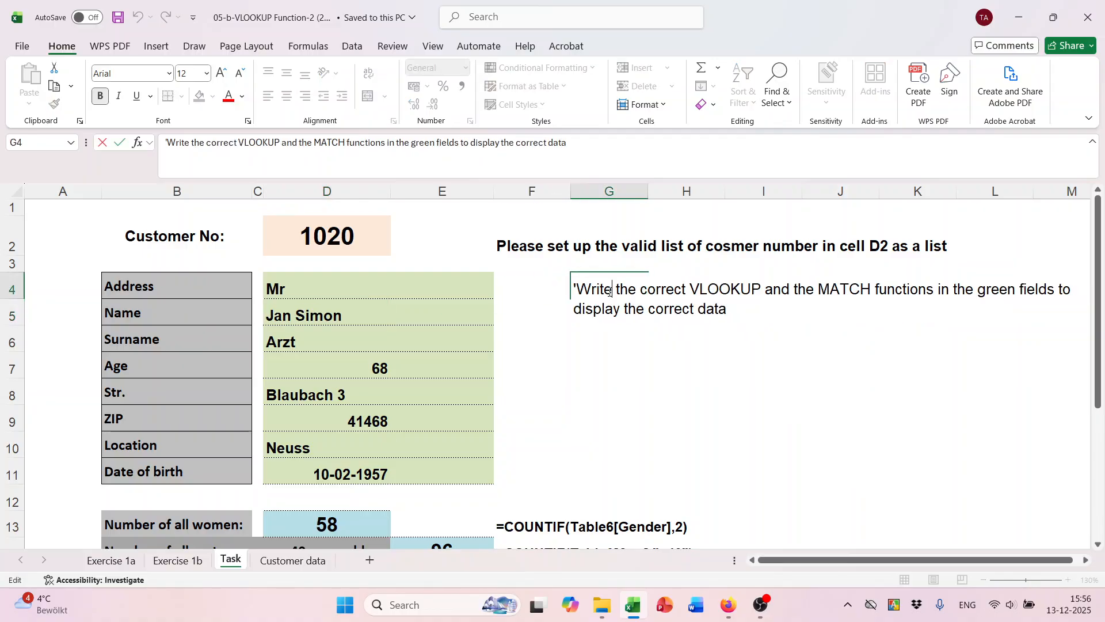
click(601, 346)
click(558, 254)
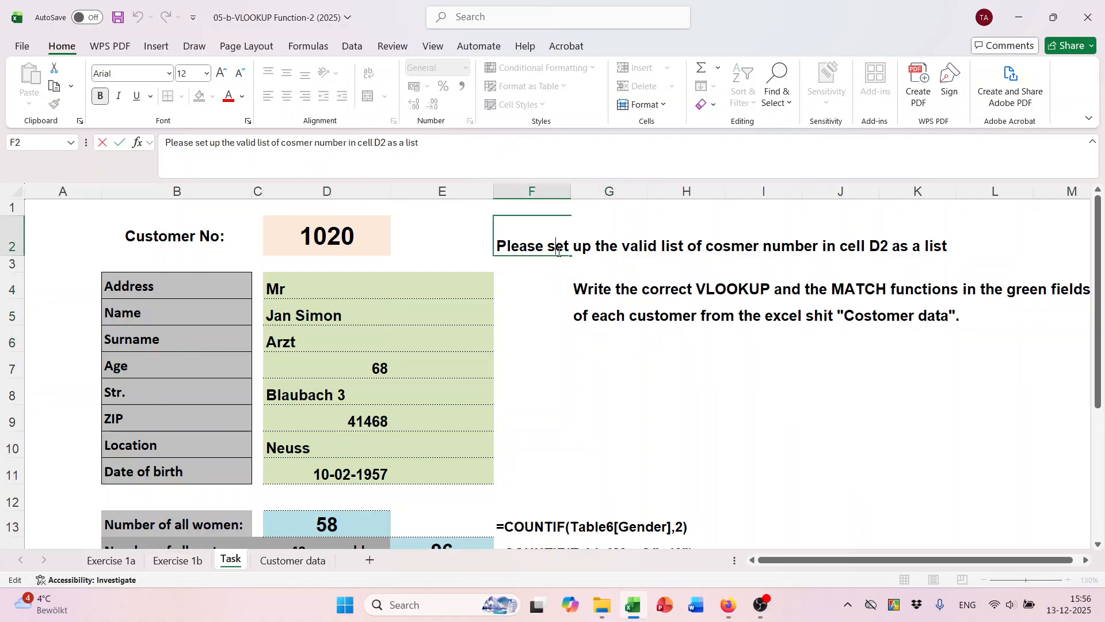
click(613, 294)
double_click(608, 315)
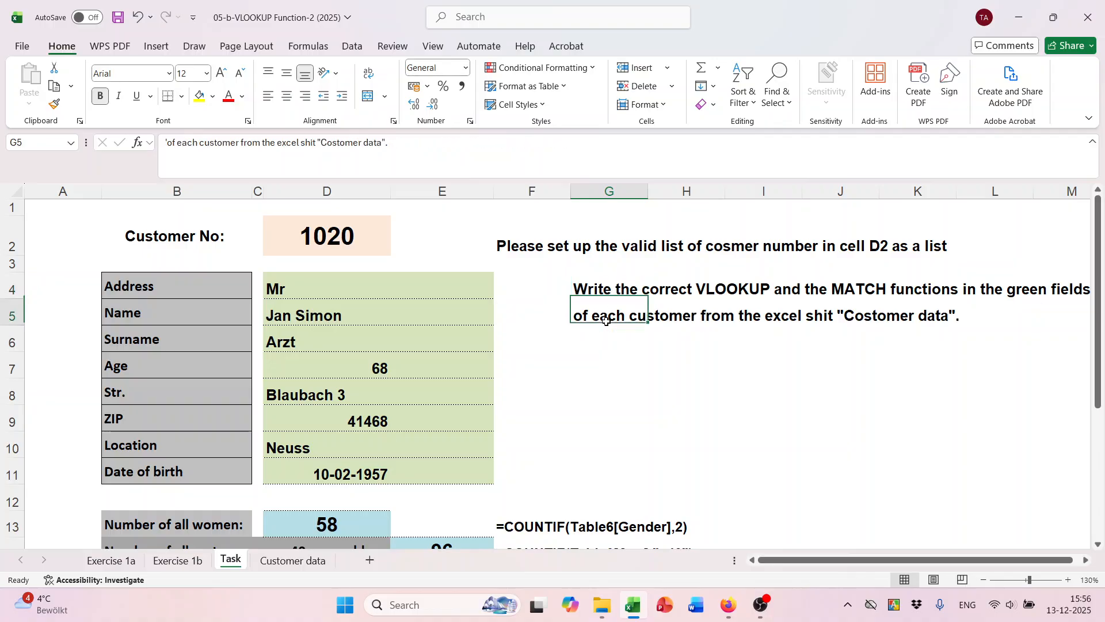
double_click(602, 290)
click(608, 362)
scroll(607, 365, down, 2)
scroll(577, 439, up, 2)
scroll(580, 438, down, 3)
scroll(580, 437, down, 1)
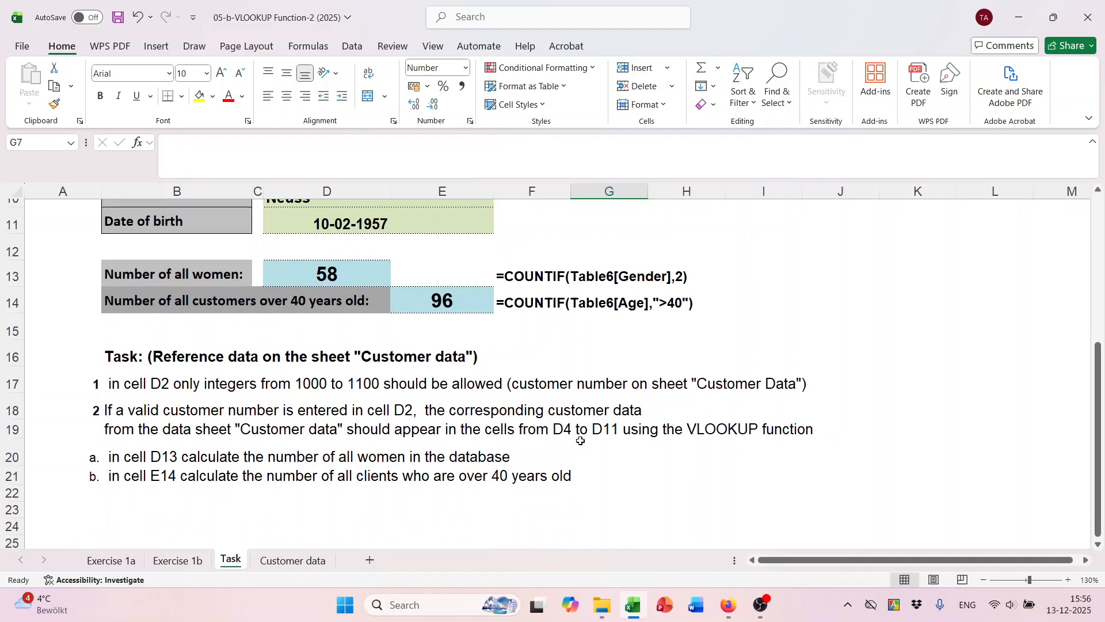
scroll(575, 424, up, 4)
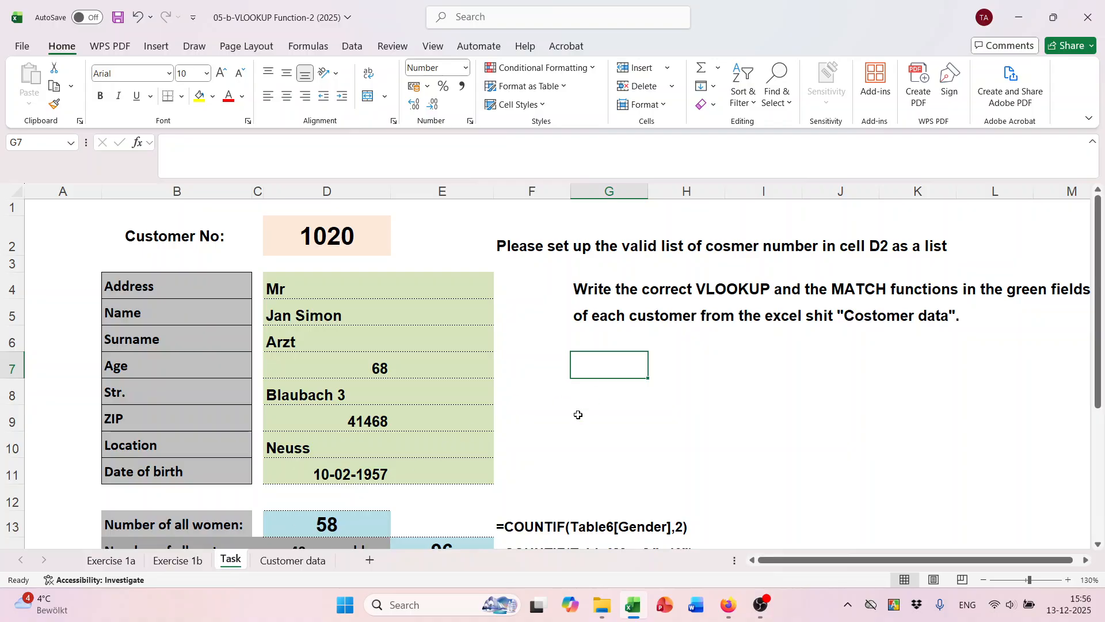
Protect the Task sheet with a password, re-entering it correctly after a mismatch warning.
right_click(230, 566)
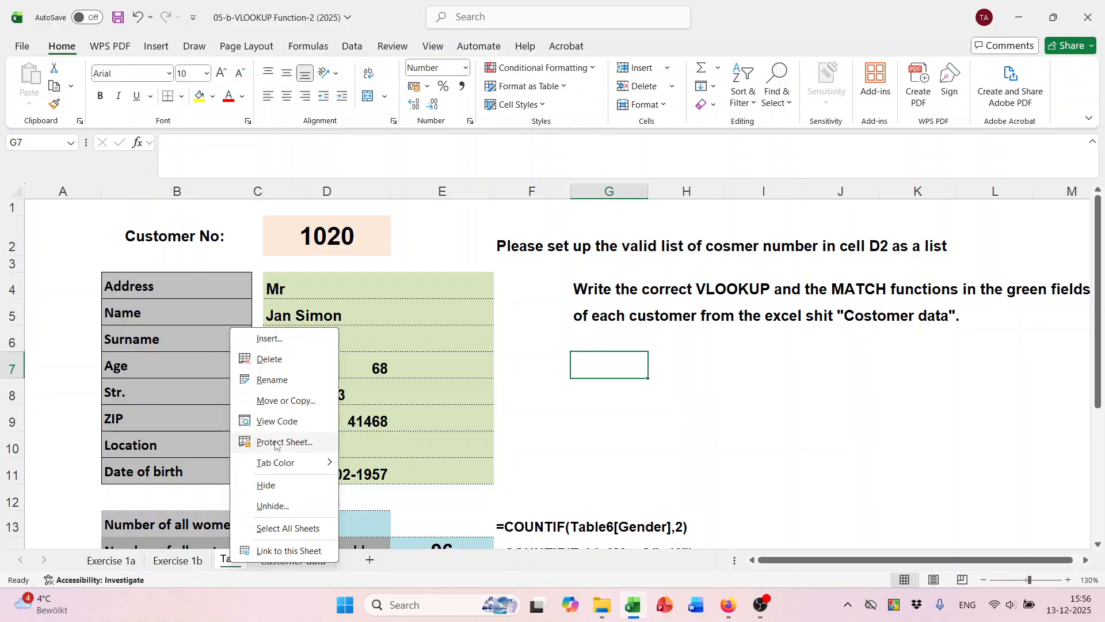
click(275, 443)
drag(240, 286, 603, 273)
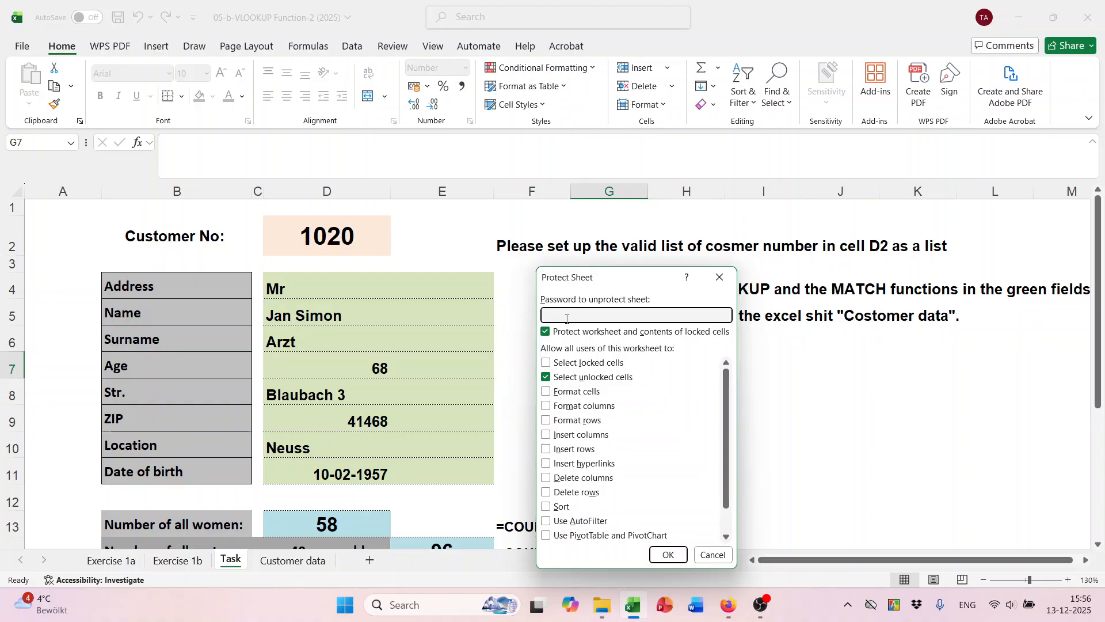
text(1234)
click(668, 555)
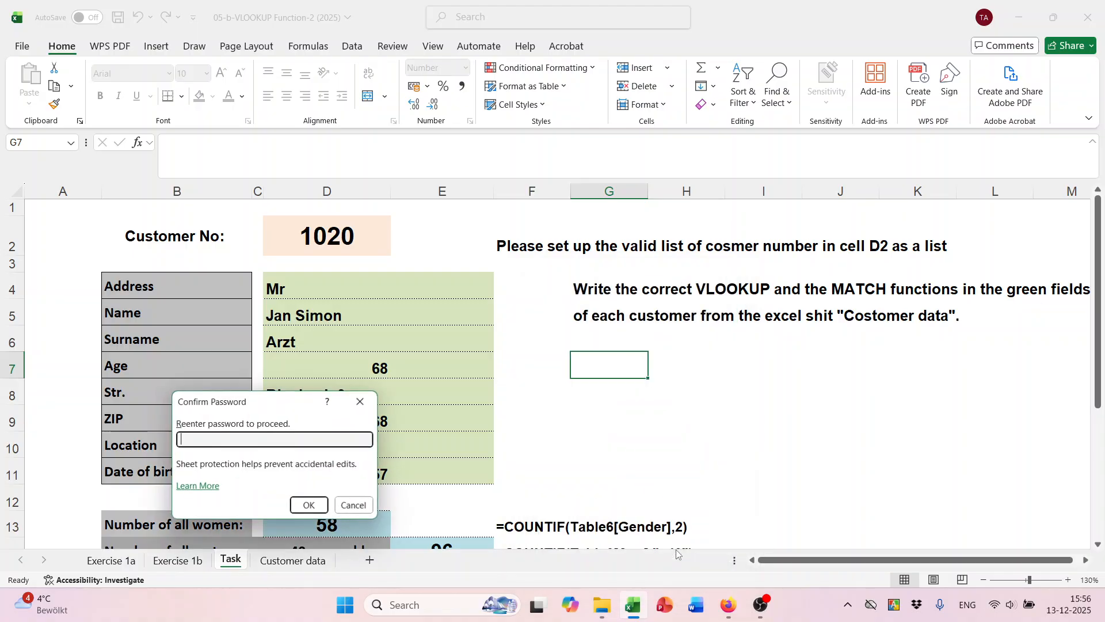
text(123)
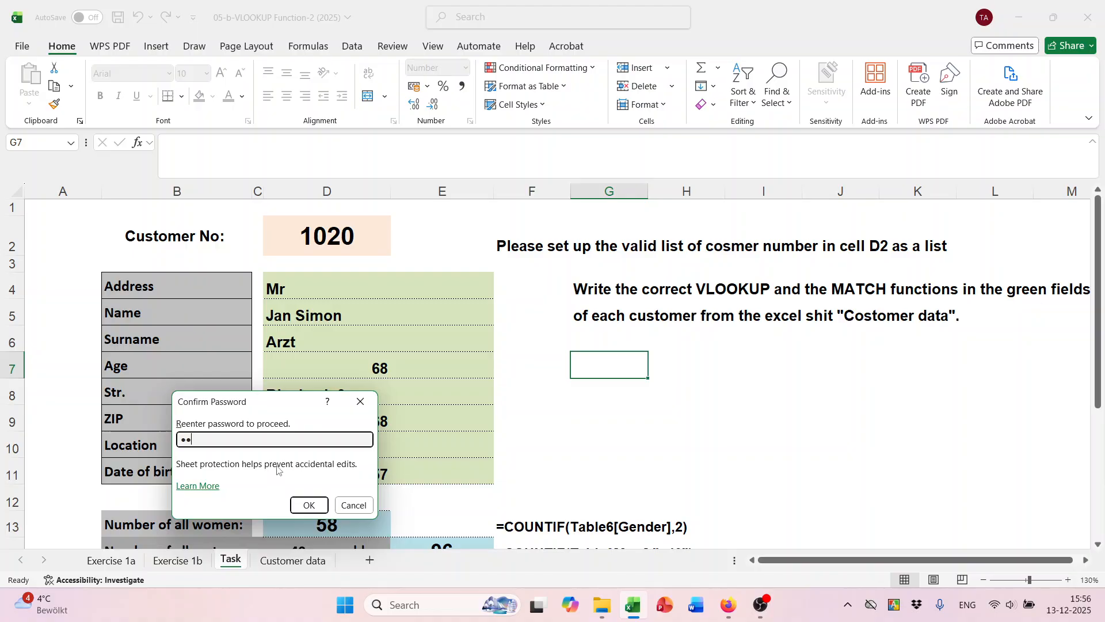
click(310, 505)
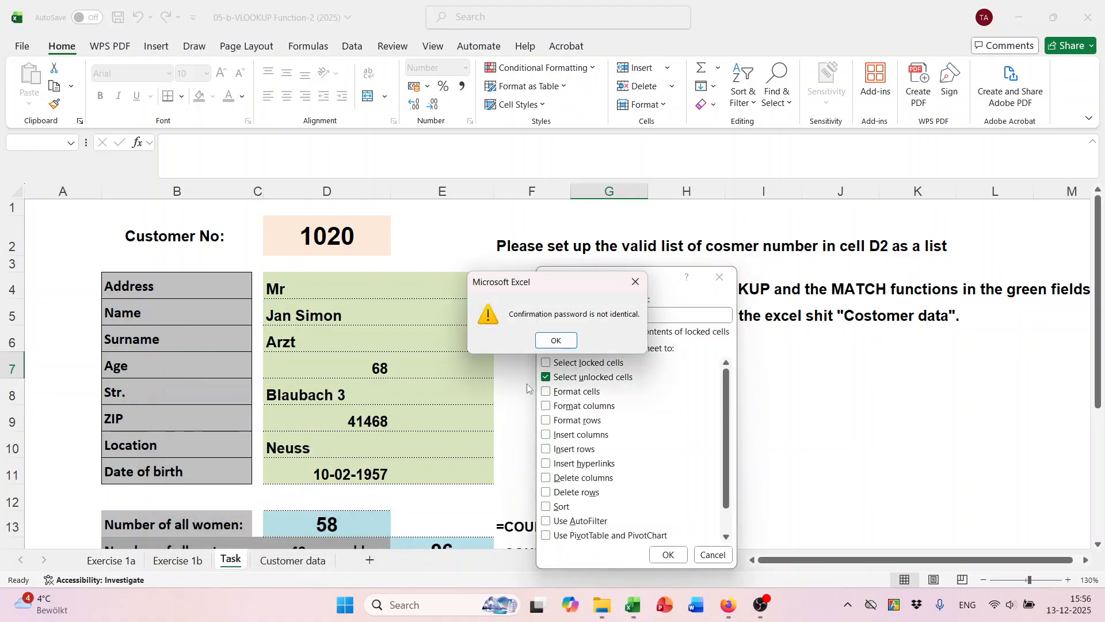
click(570, 347)
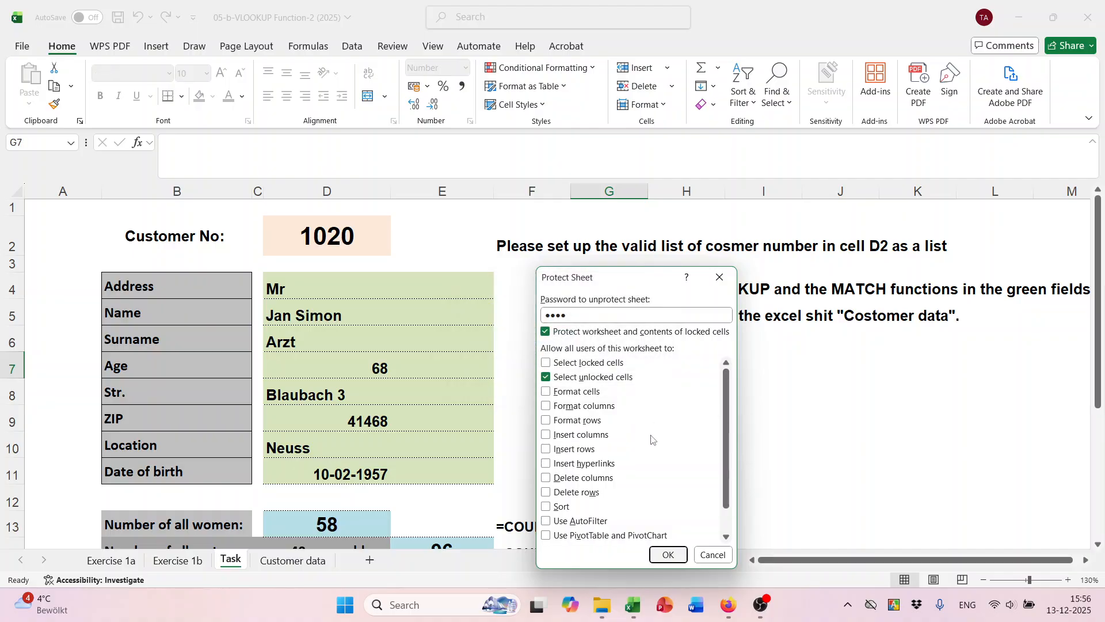
click(666, 555)
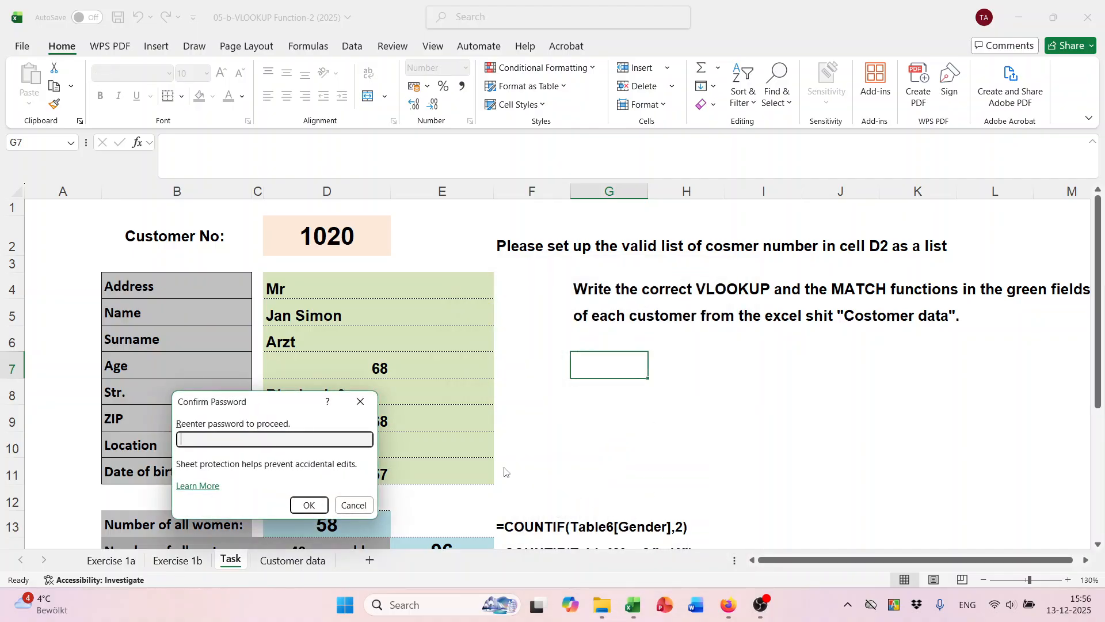
text(••••)
click(315, 505)
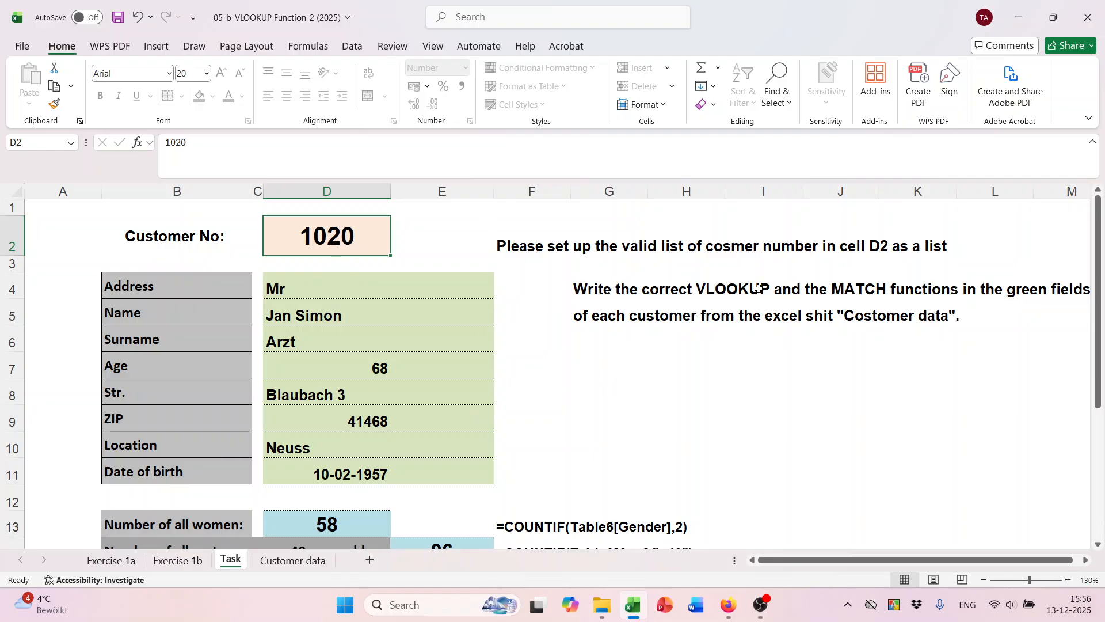
double_click(349, 237)
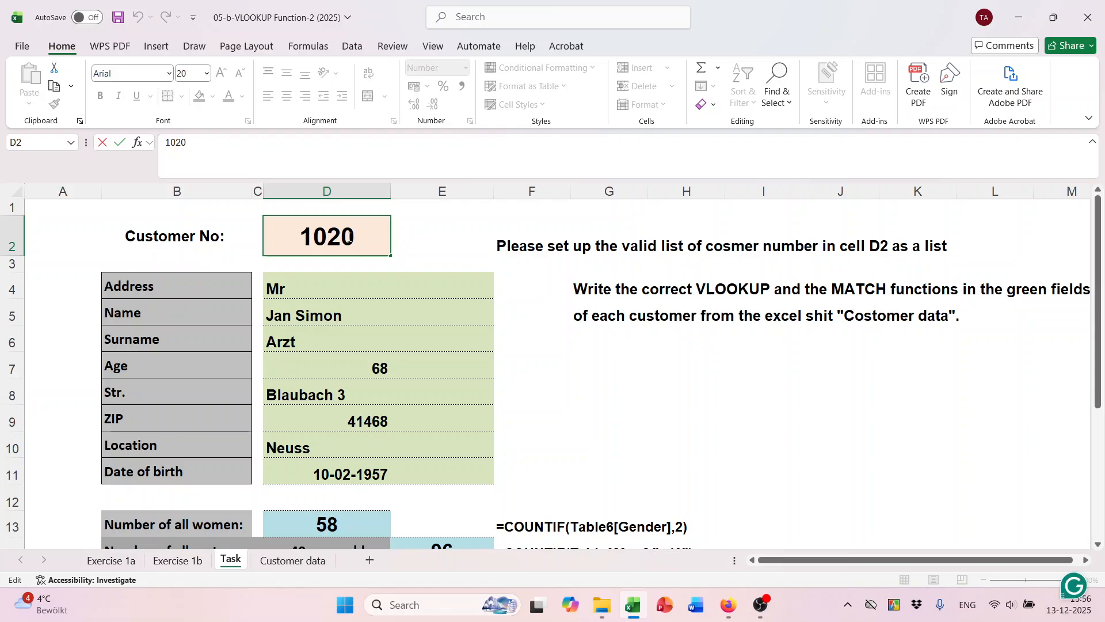
key(Escape)
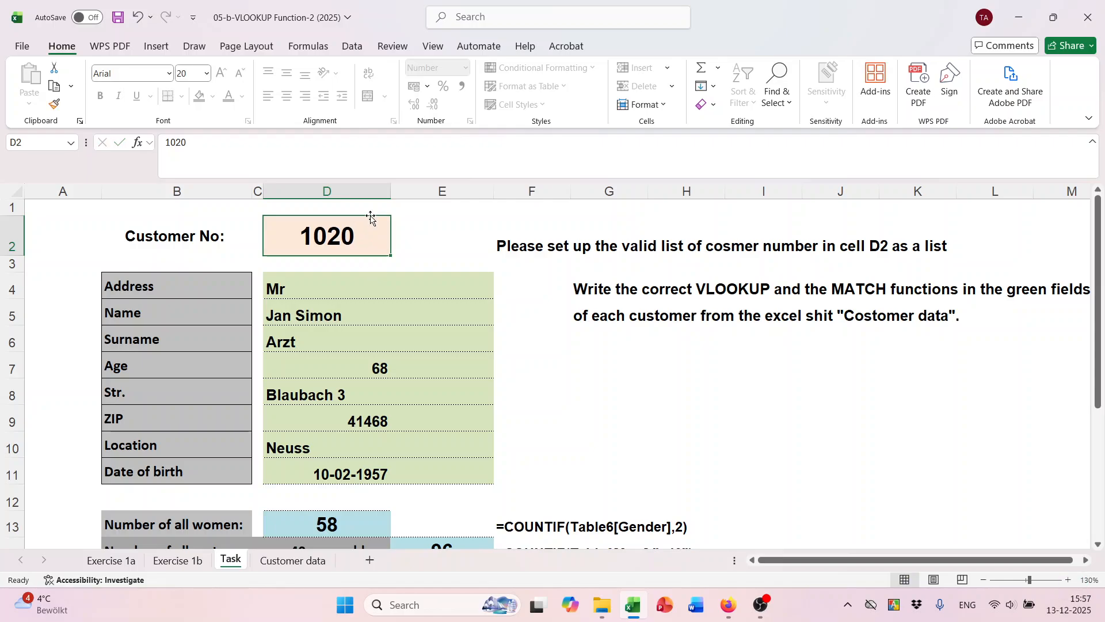
right_click(367, 224)
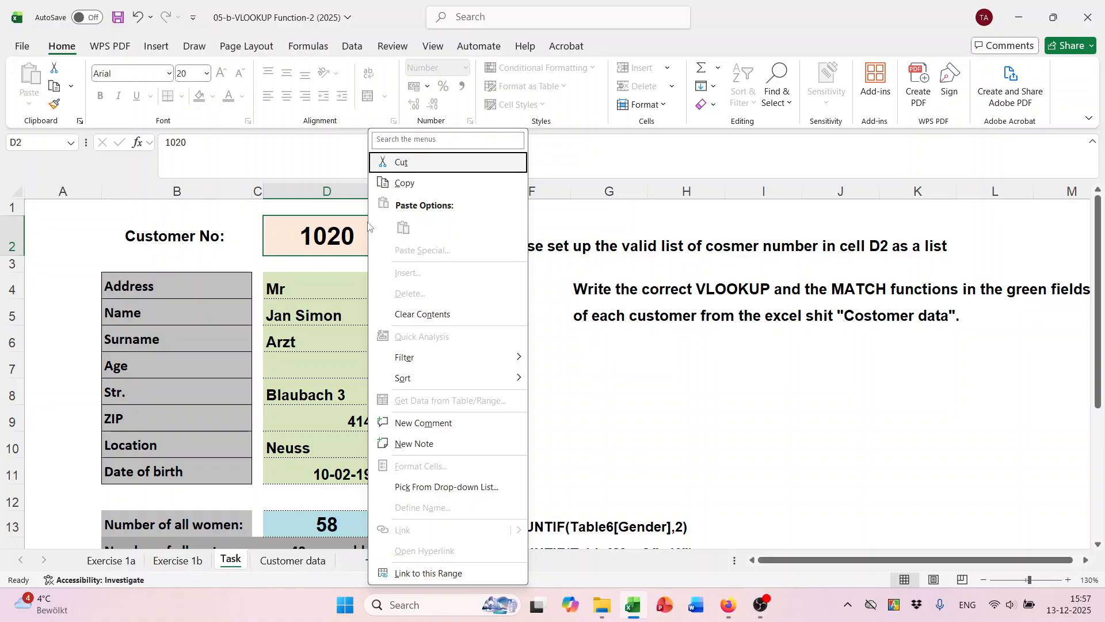
key(Escape)
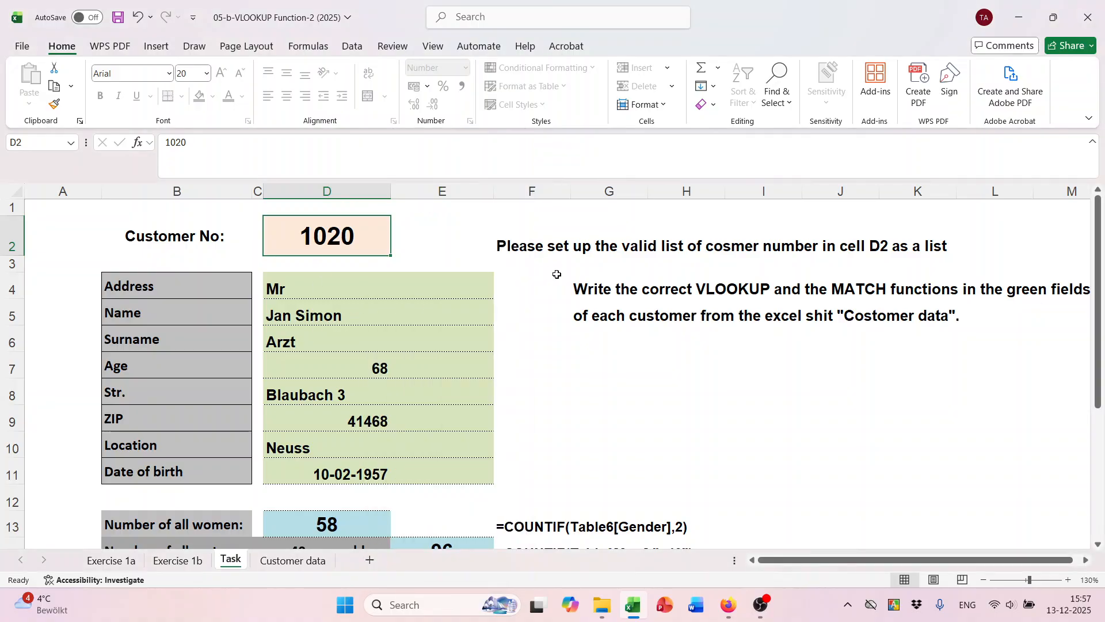
click(764, 602)
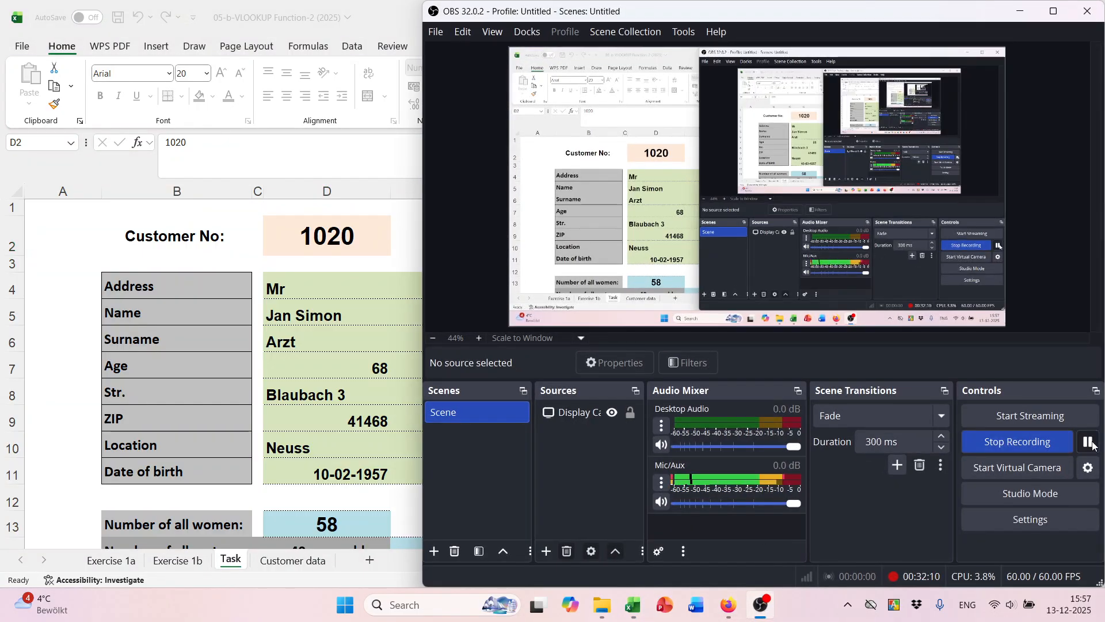
click(1088, 442)
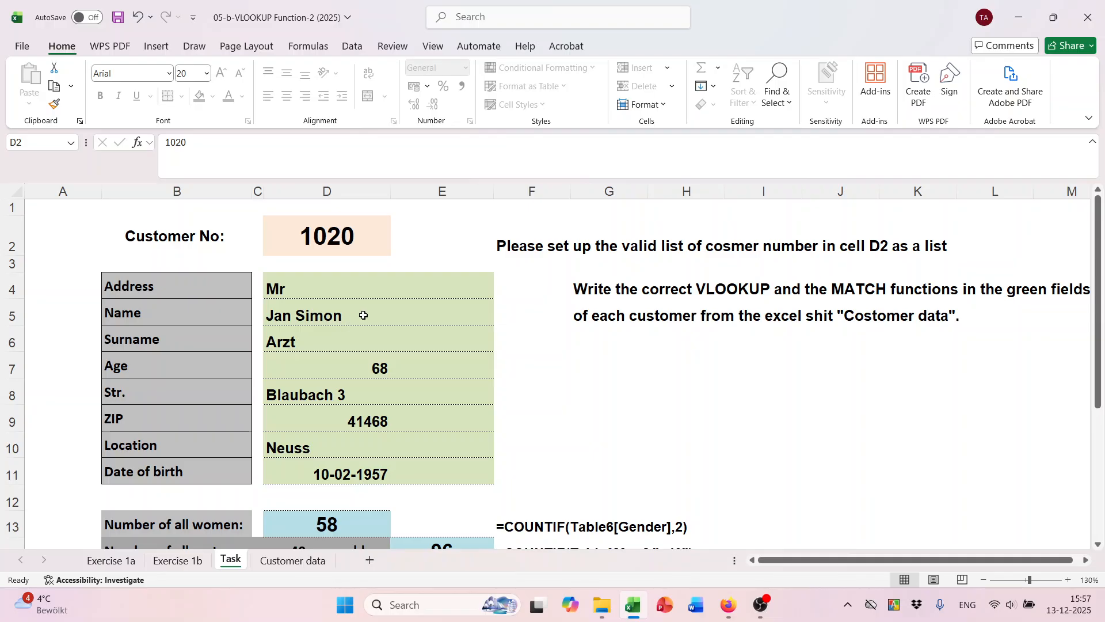
double_click(346, 248)
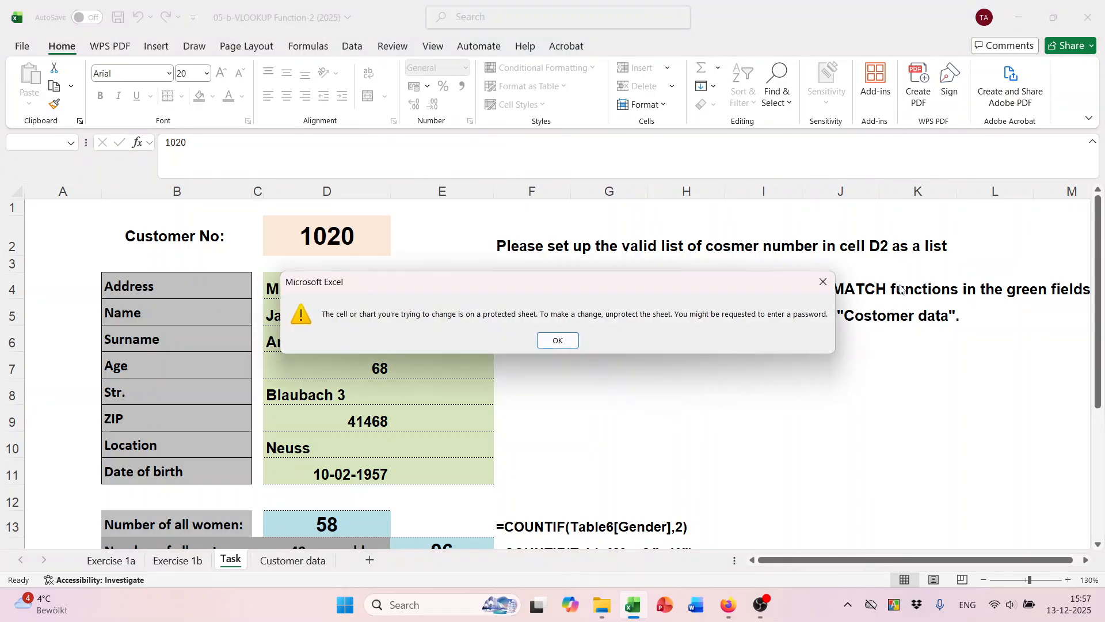
click(823, 282)
double_click(348, 375)
click(825, 282)
scroll(435, 363, down, 3)
scroll(437, 365, up, 3)
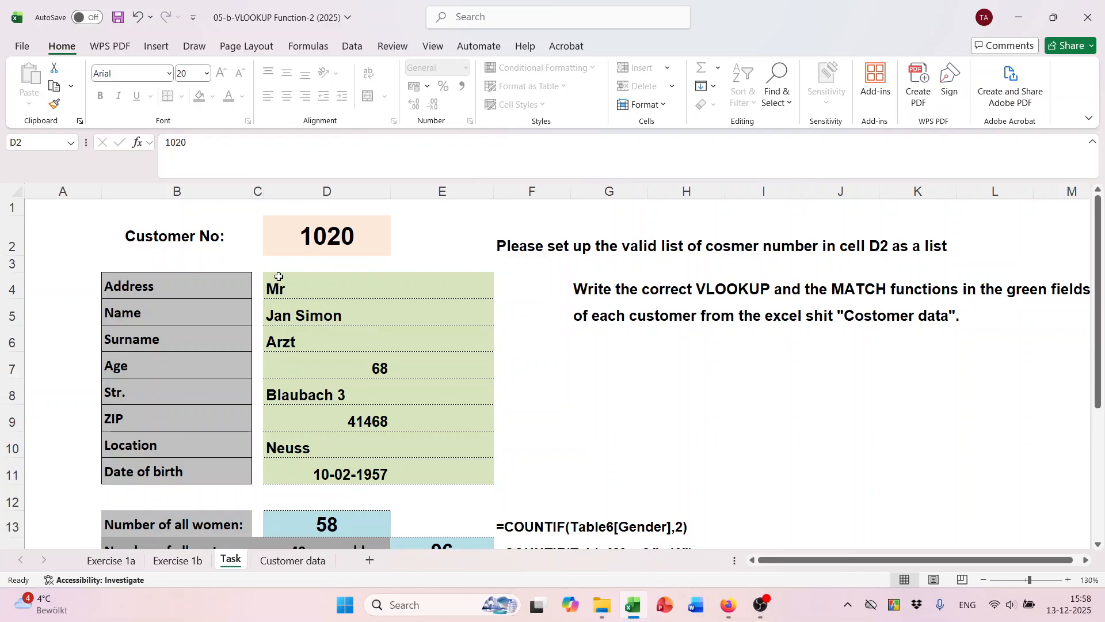
double_click(321, 224)
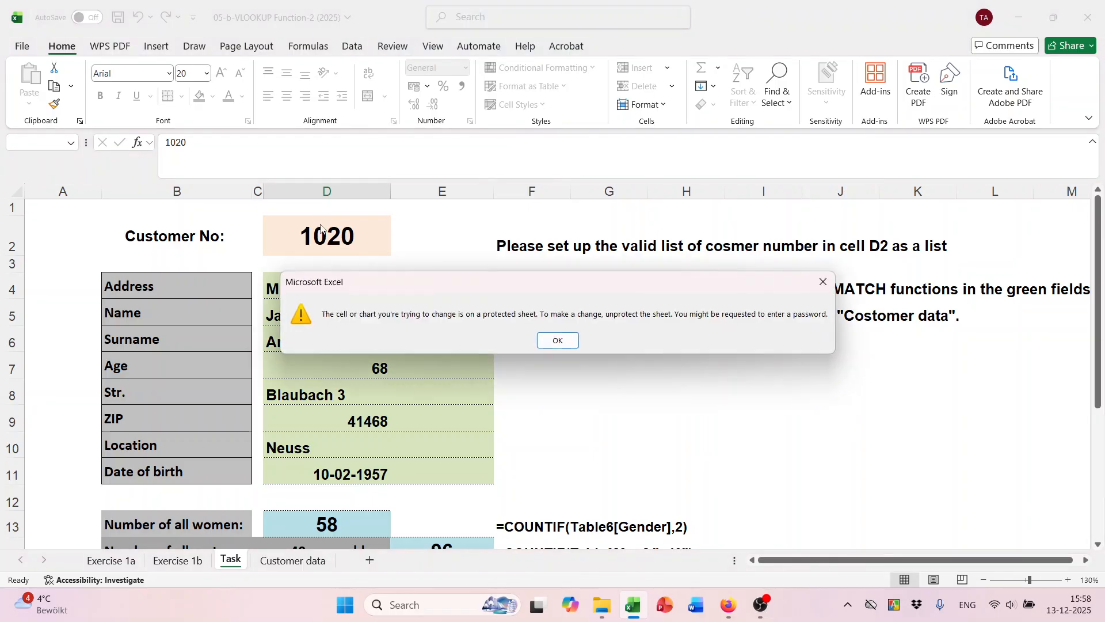
click(824, 282)
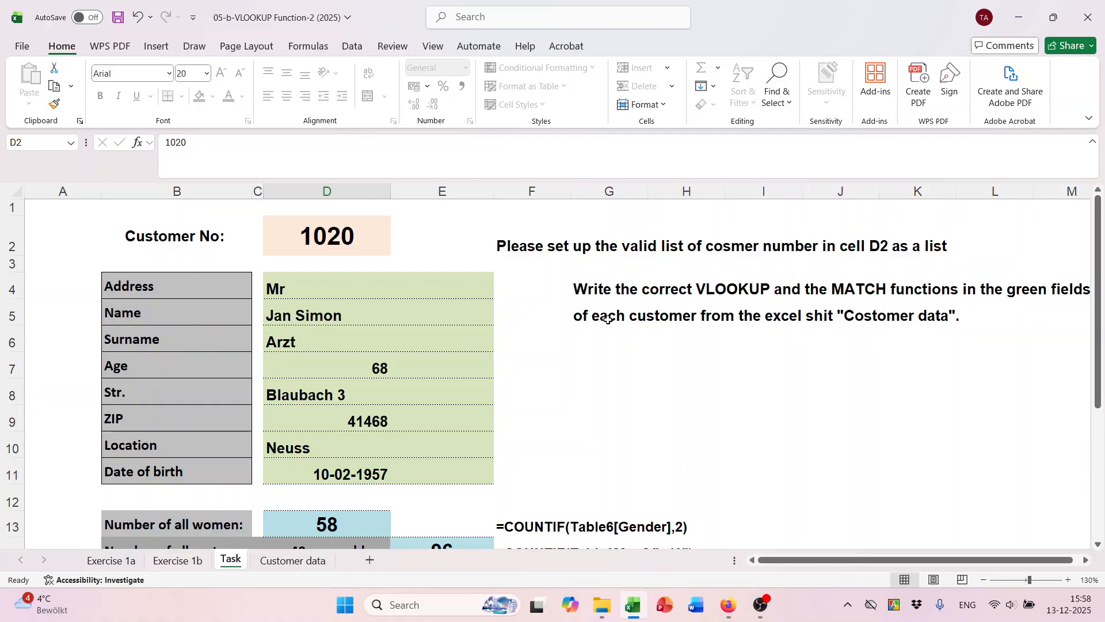
Unprotect the Task sheet by confirming its password.
right_click(233, 564)
click(288, 442)
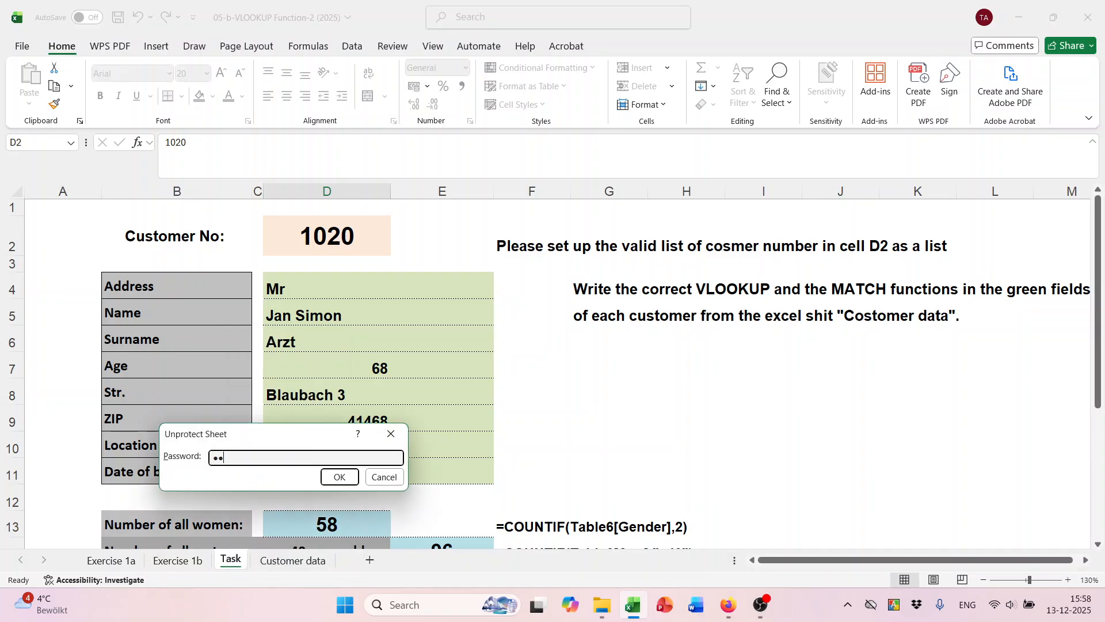
key(Return)
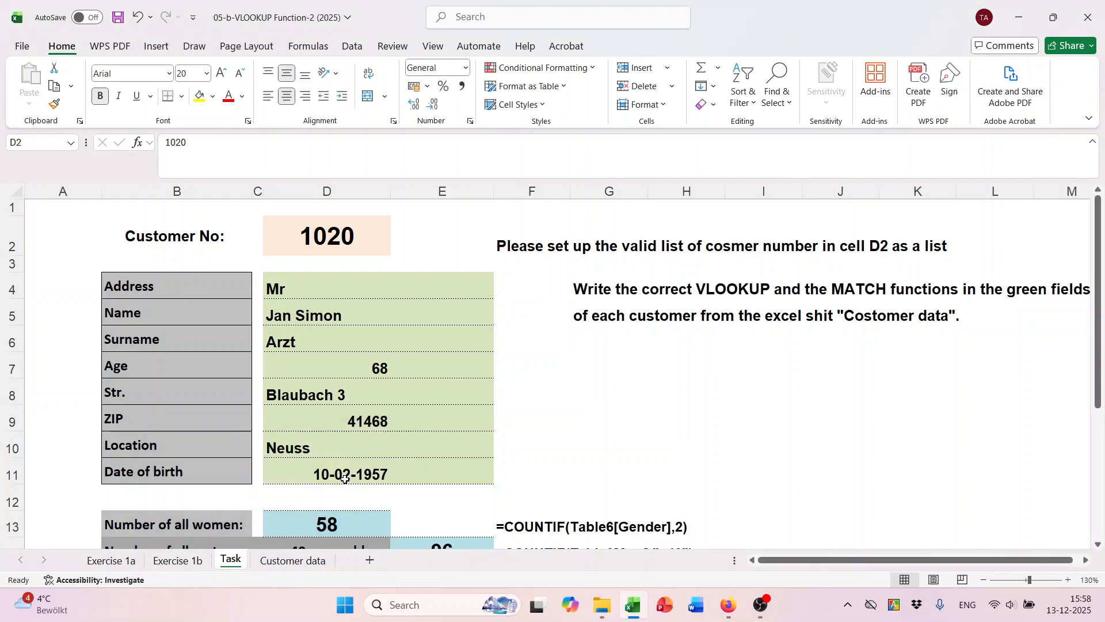
click(480, 248)
click(631, 371)
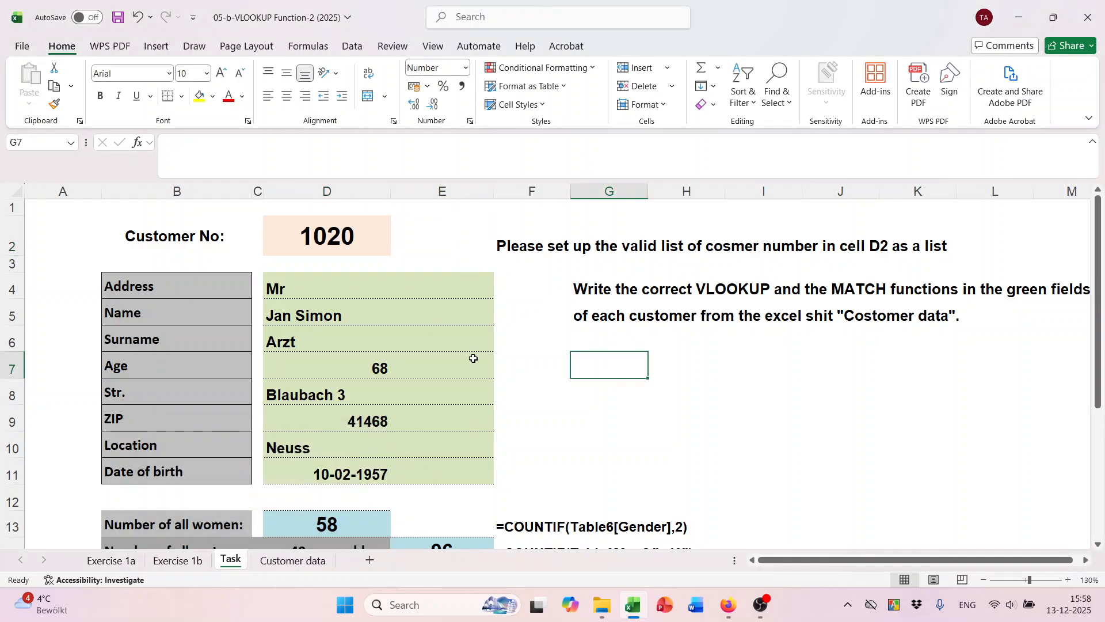
Clear the Locked option on the customer number cell D2 in Format Cells.
click(351, 242)
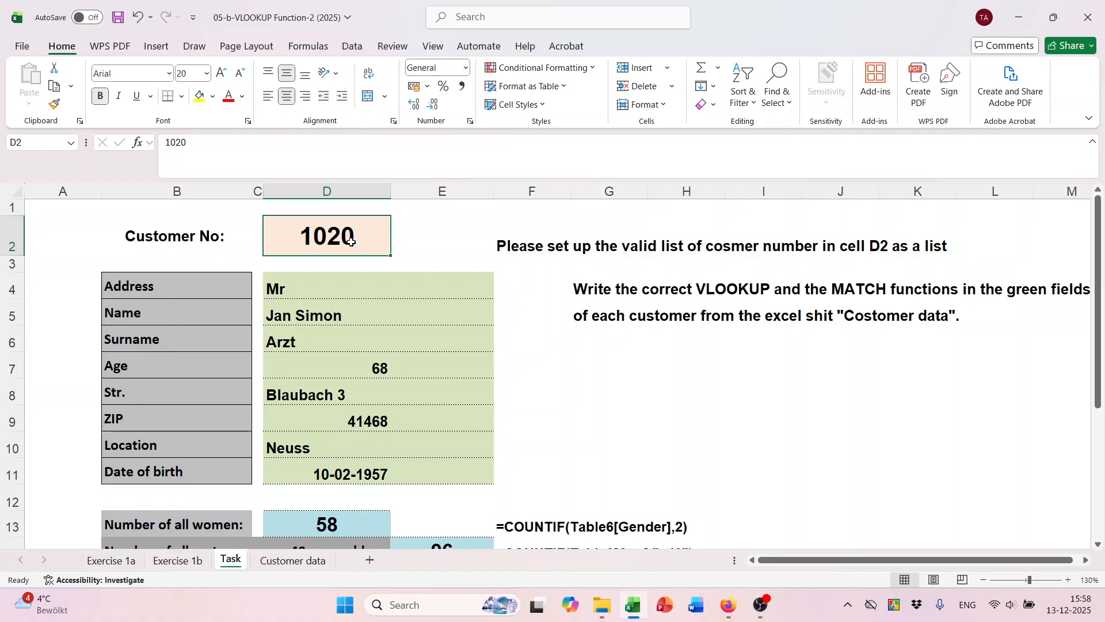
right_click(352, 243)
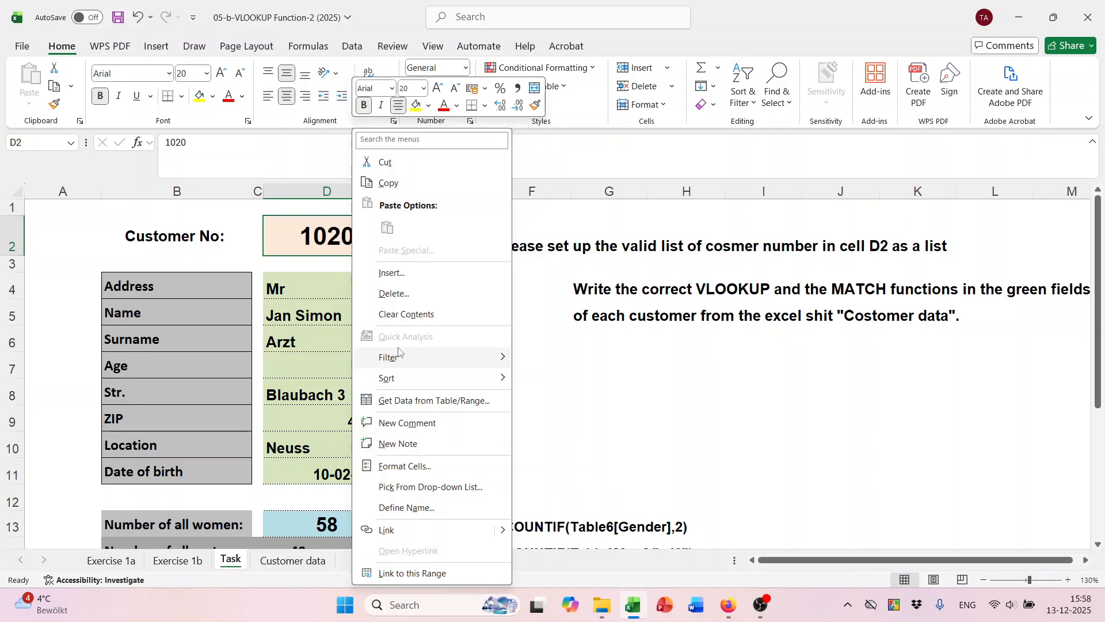
click(397, 464)
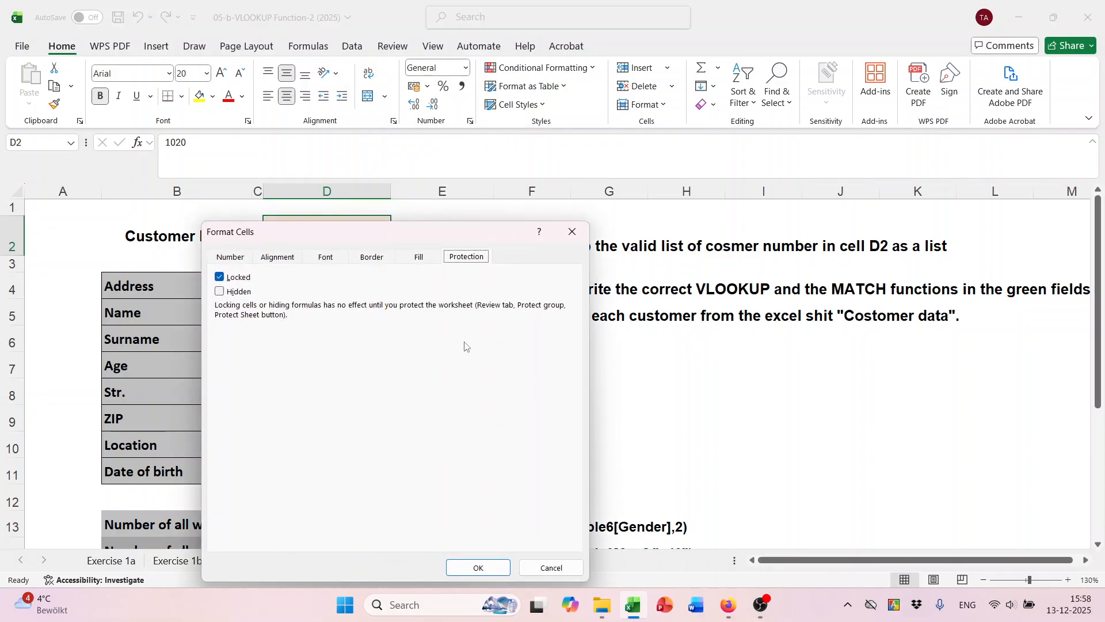
click(236, 260)
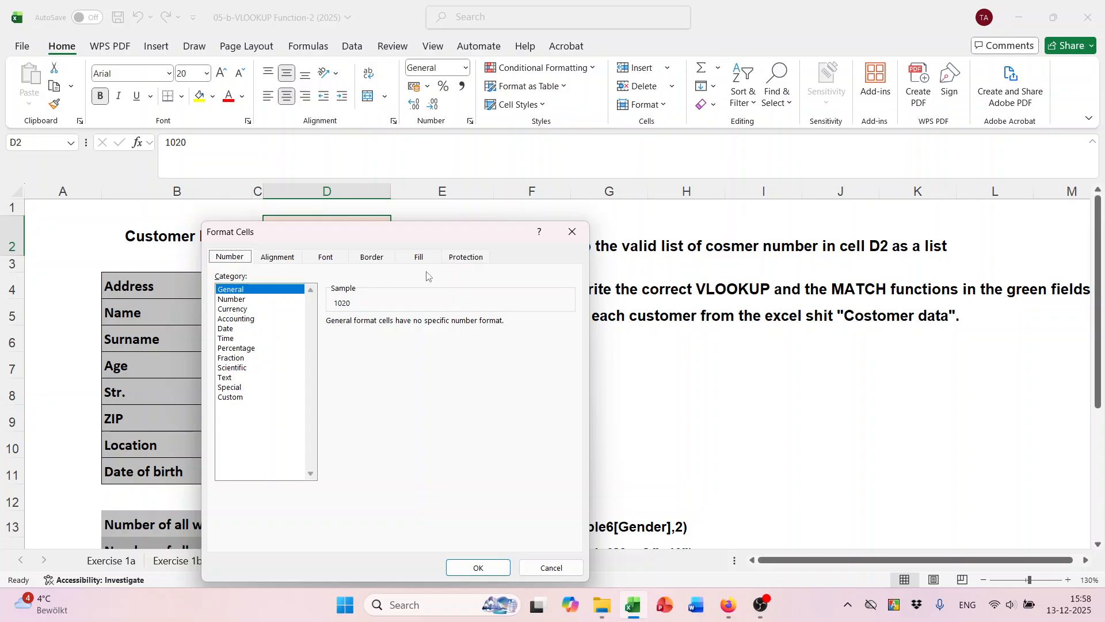
click(465, 258)
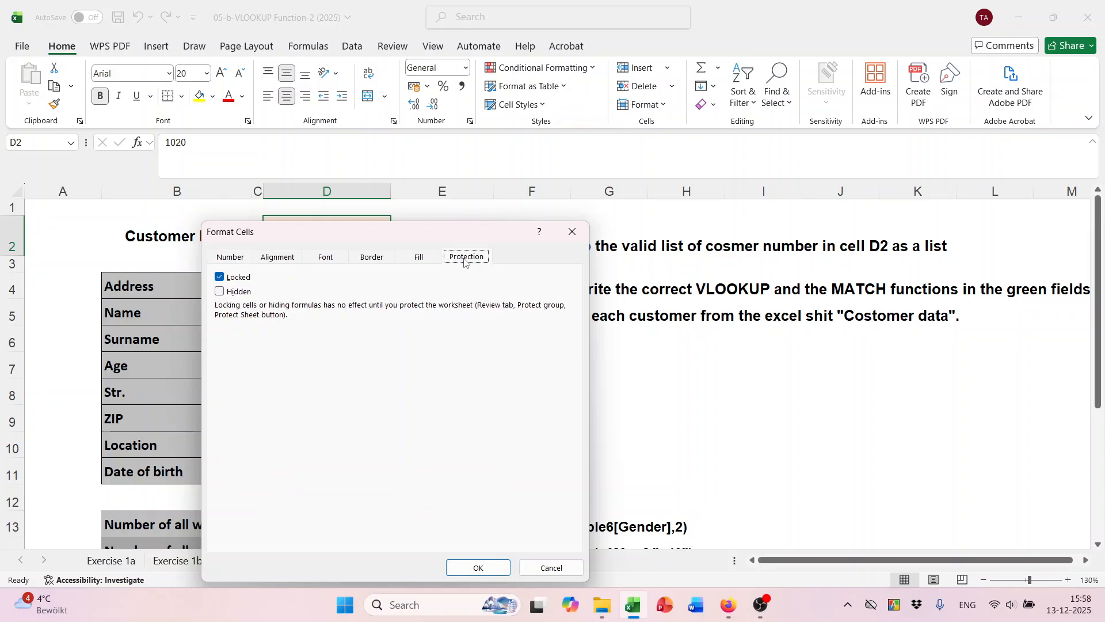
click(218, 280)
click(478, 568)
click(765, 323)
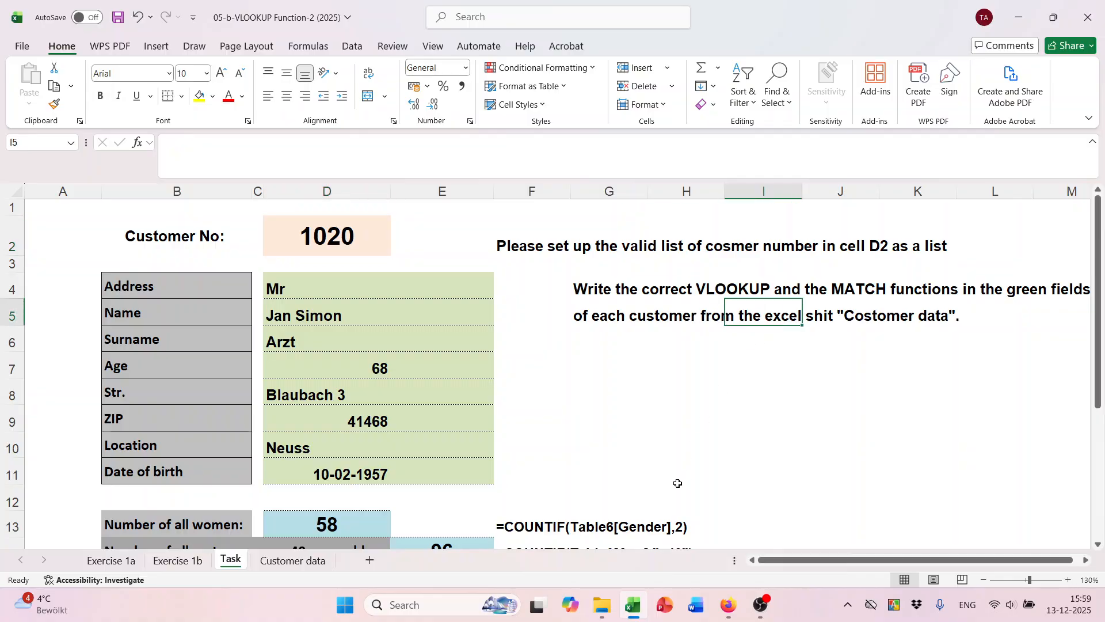
click(348, 237)
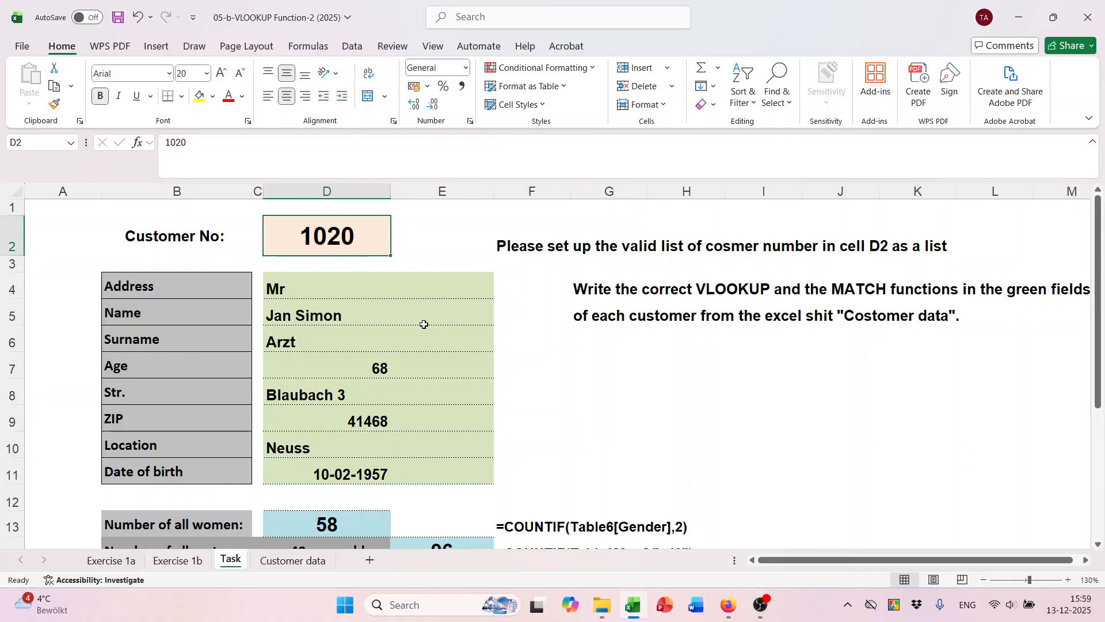
scroll(389, 461, down, 1)
Password-protect the Task sheet with only unlocked cells selectable, then confirm D2 remains editable.
right_click(232, 561)
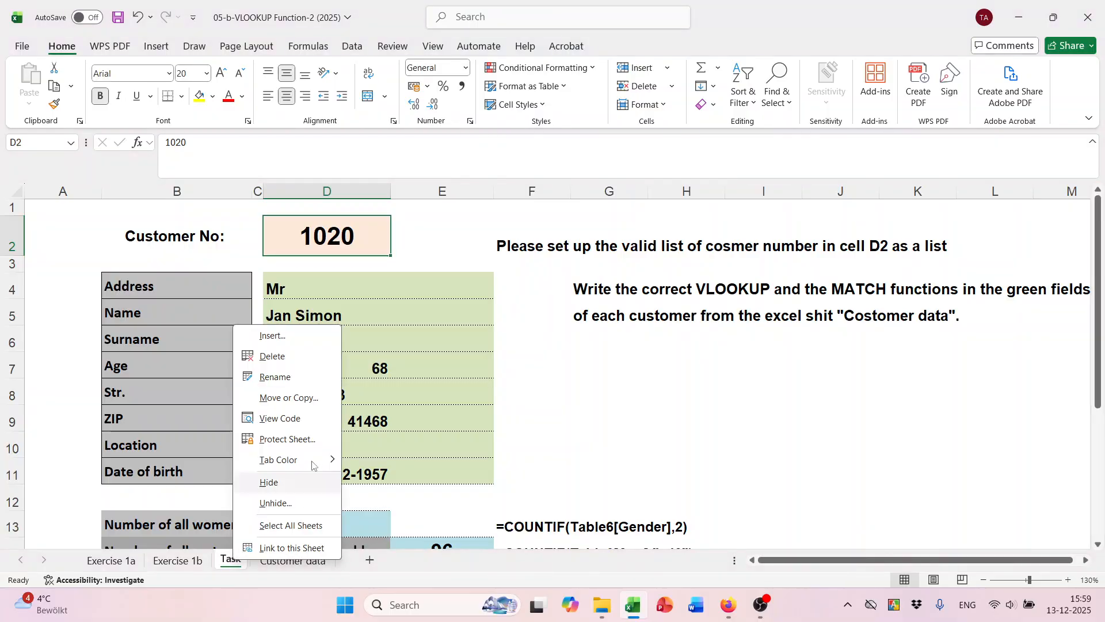
click(288, 439)
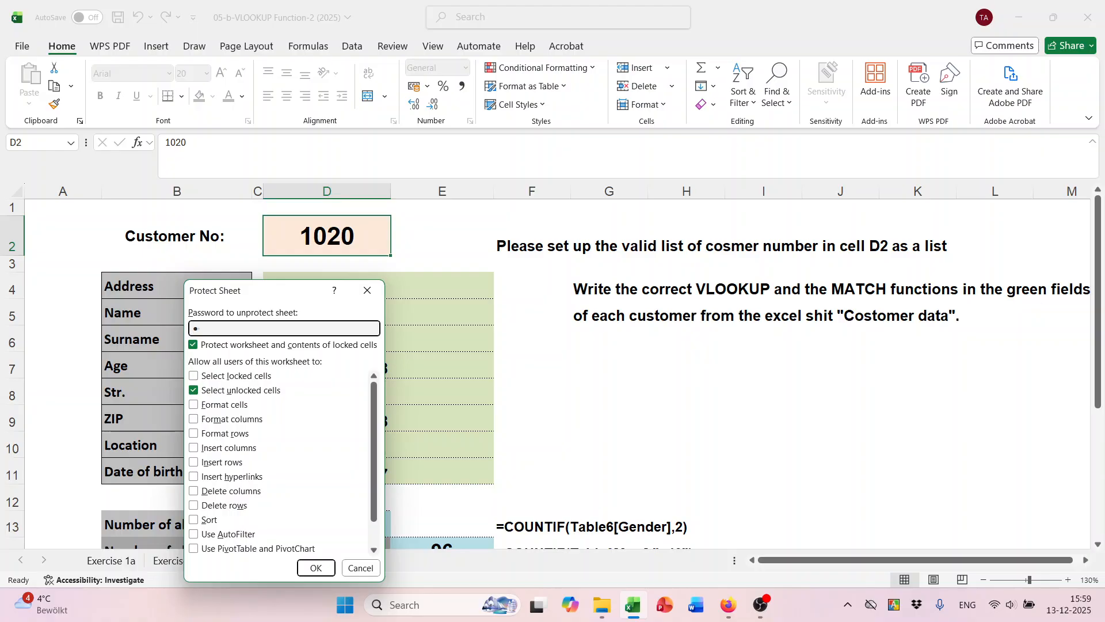
click(315, 568)
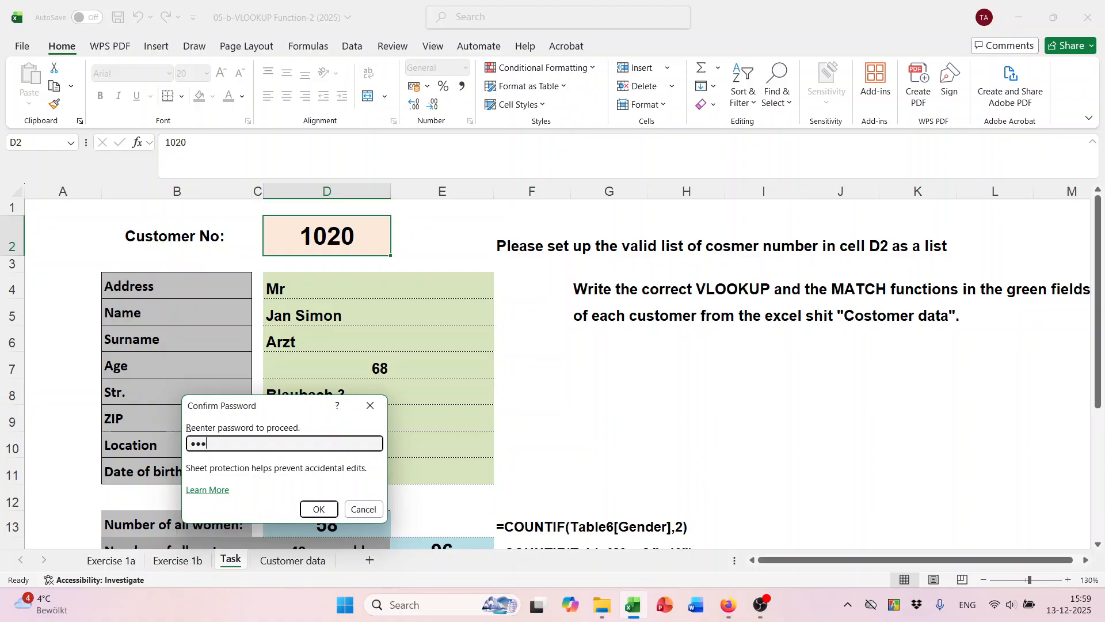
click(319, 509)
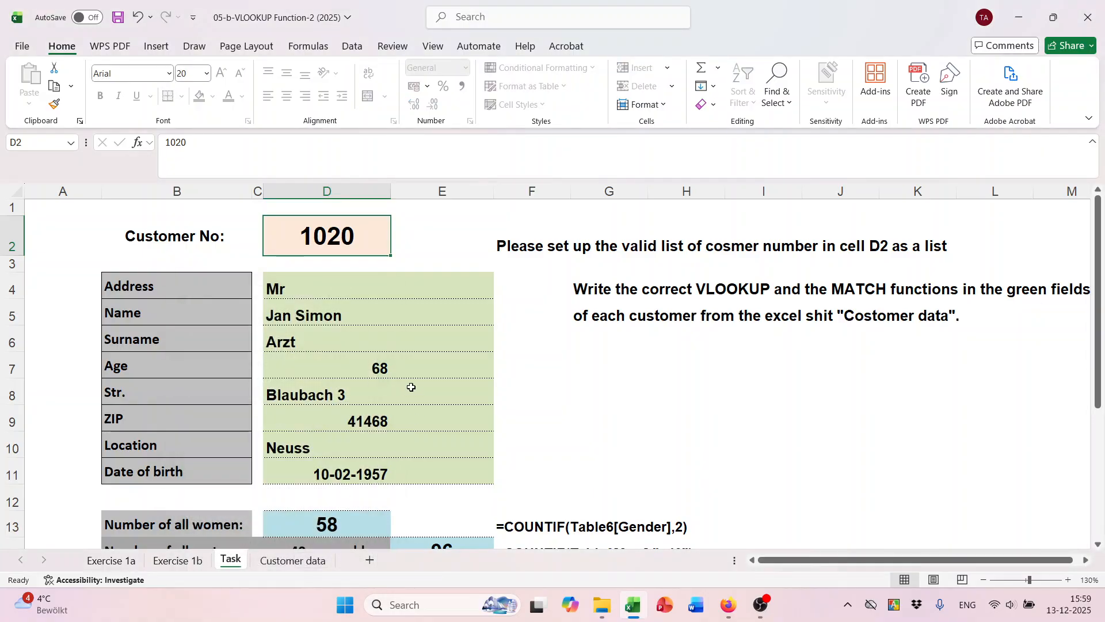
key(F2)
click(707, 370)
Replace the customer number in D2 with 1030, correcting the mistyped digits.
scroll(703, 382, down, 2)
scroll(703, 383, up, 2)
double_click(372, 241)
key(BackSpace)
key(BackSpace)
key(BackSpace)
key(BackSpace)
text(1111)
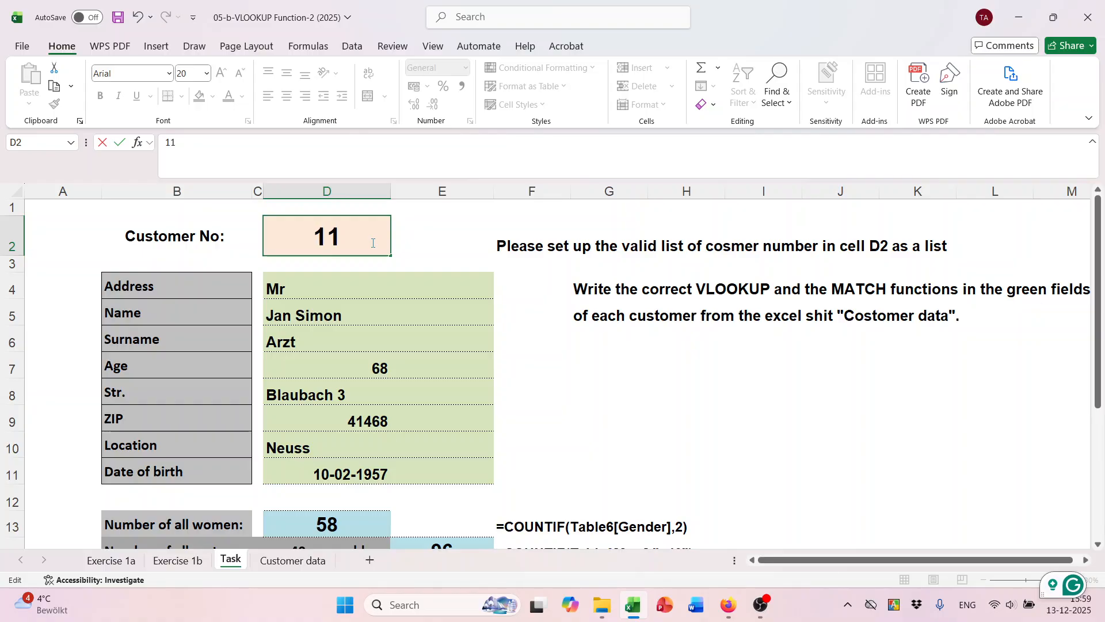
key(BackSpace)
key(BackSpace)
key(BackSpace)
text(-030)
key(BackSpace)
key(BackSpace)
key(BackSpace)
key(BackSpace)
text(030)
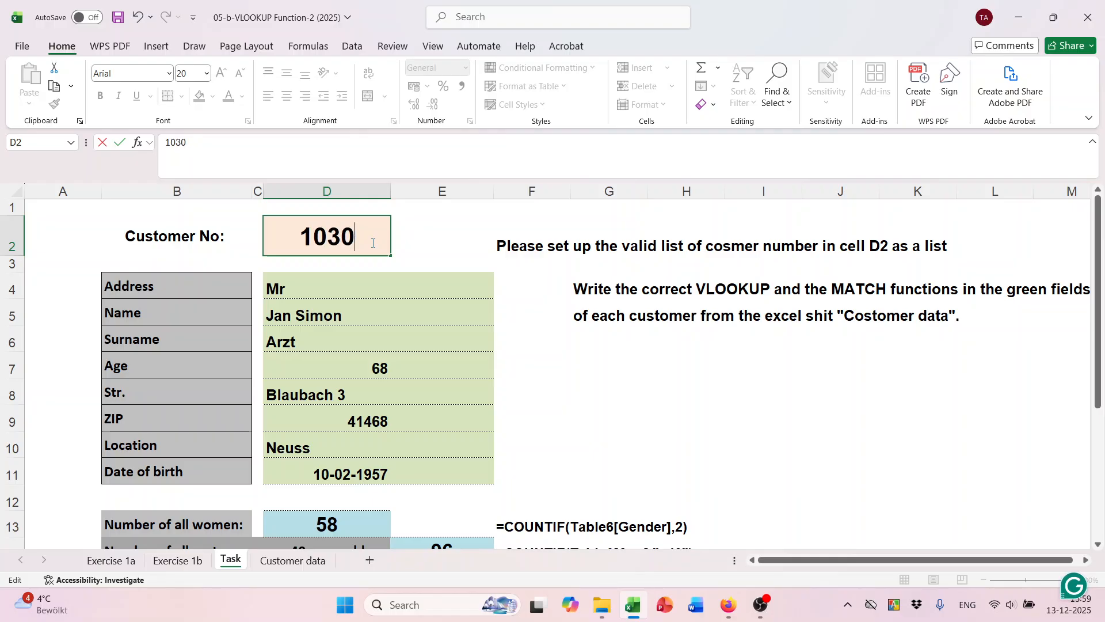
key(ctrl+Return)
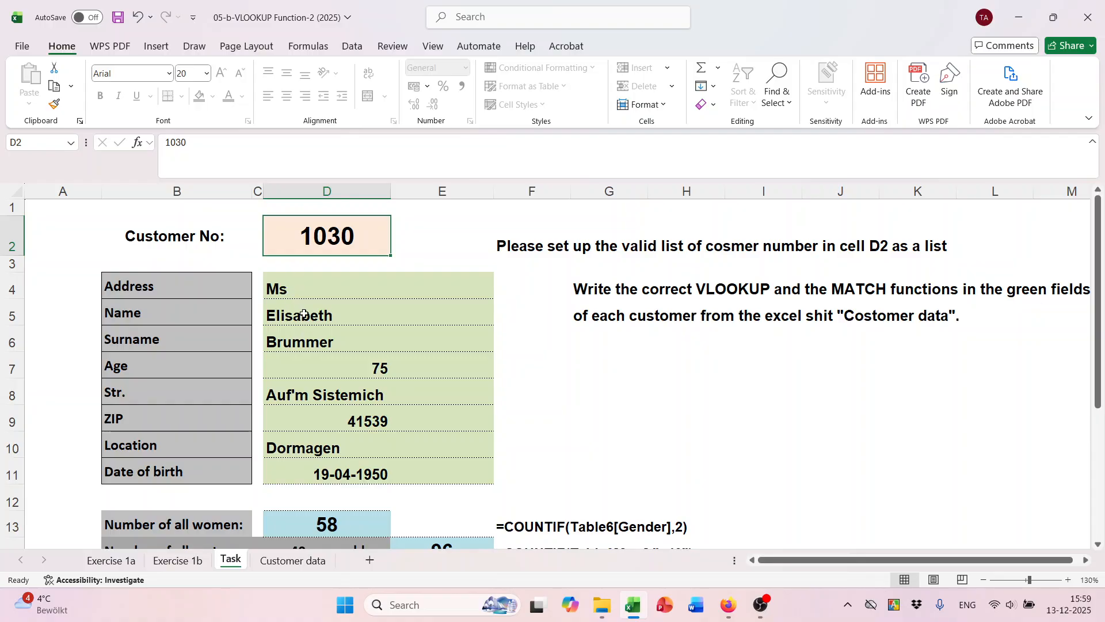
Re-open D2 for editing, then scroll down to check the refreshed customer details.
key(F2)
key(Left)
key(Left)
key(Left)
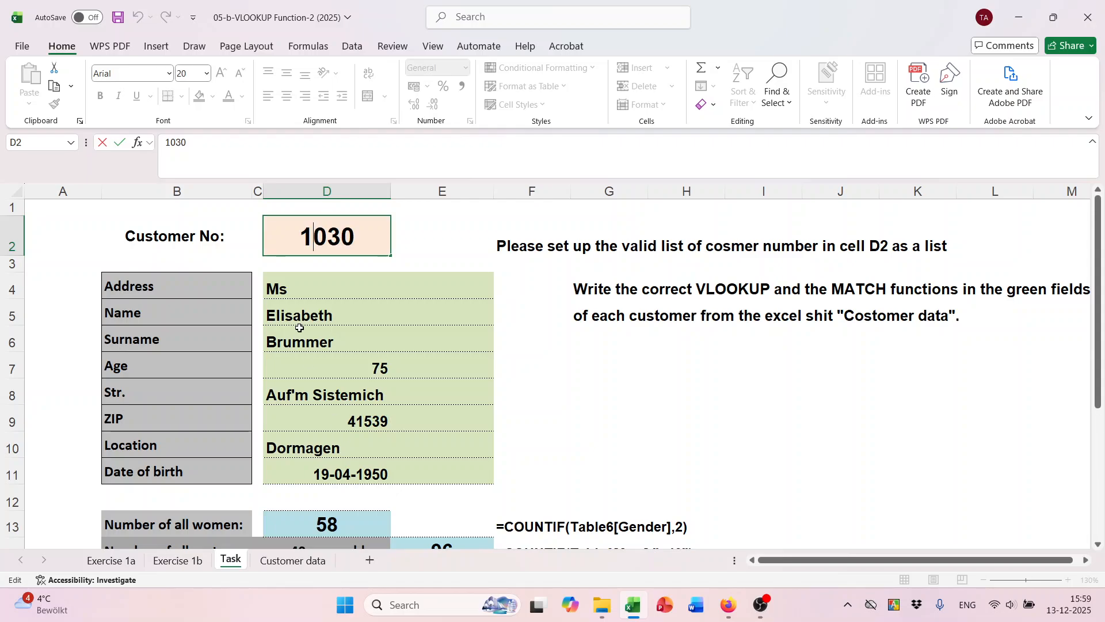
scroll(344, 438, down, 2)
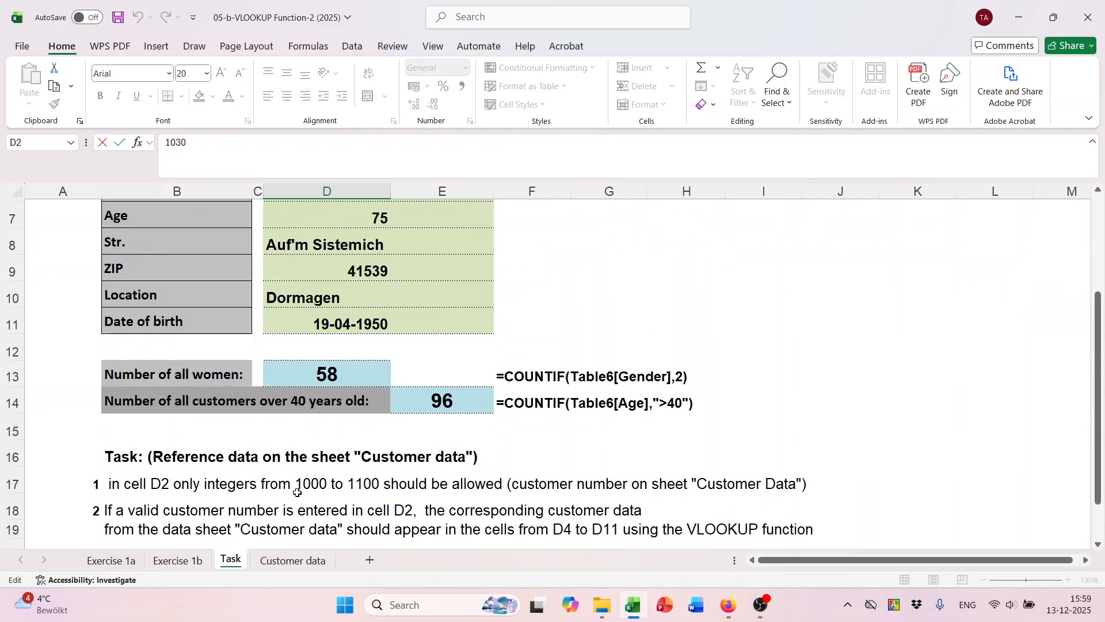
click(760, 606)
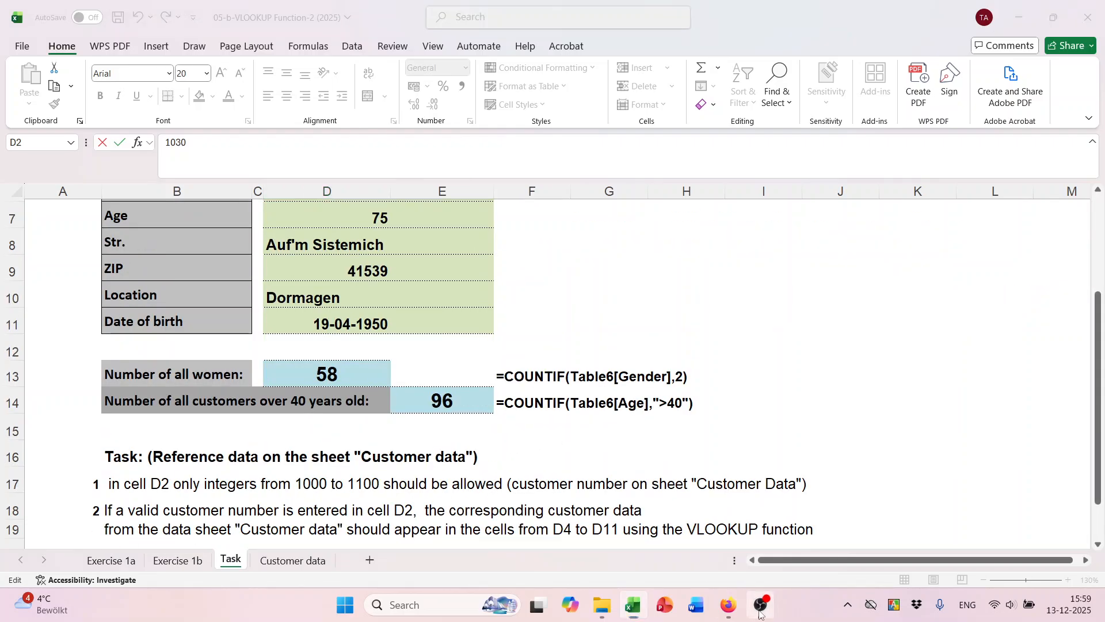